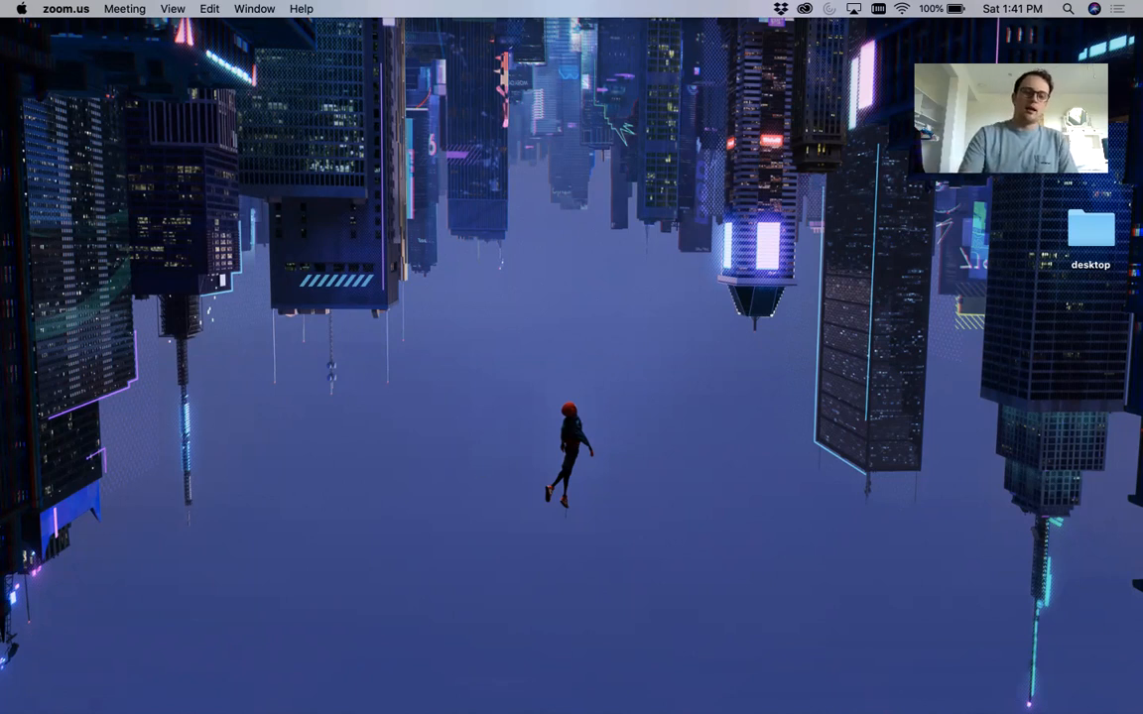
# Step: Open the 2006_Workshop project folder inside the projects folder of Documents in Finder
pyautogui.moveTo(73, 695)
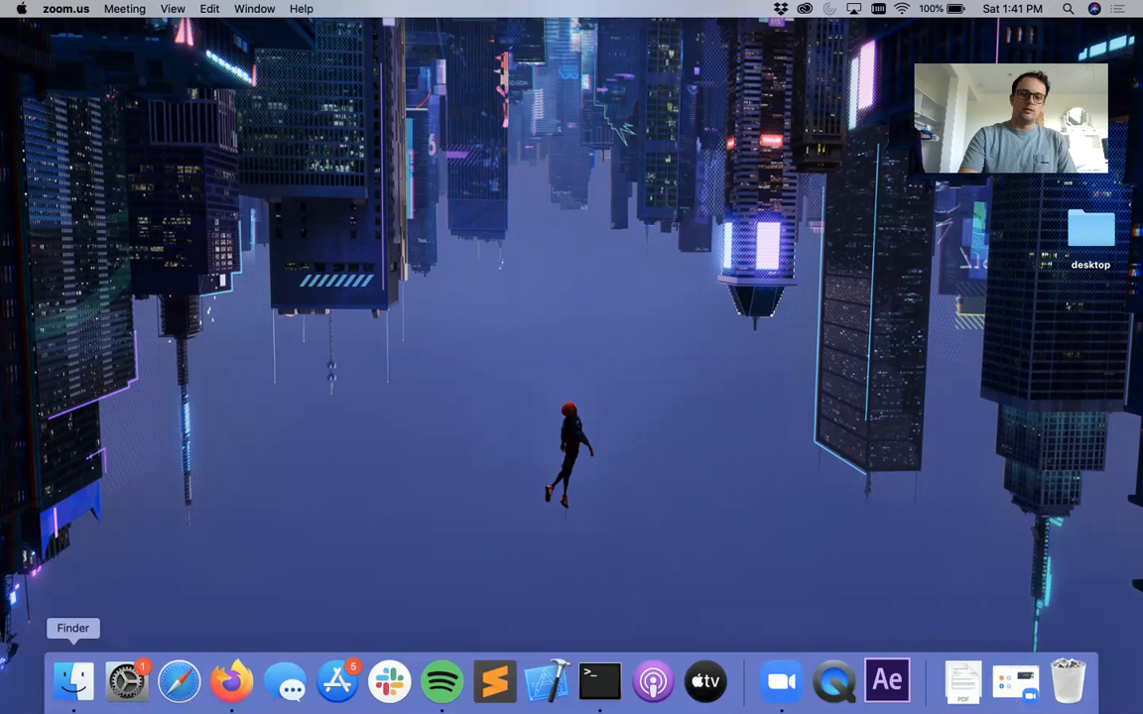
pyautogui.click(74, 681)
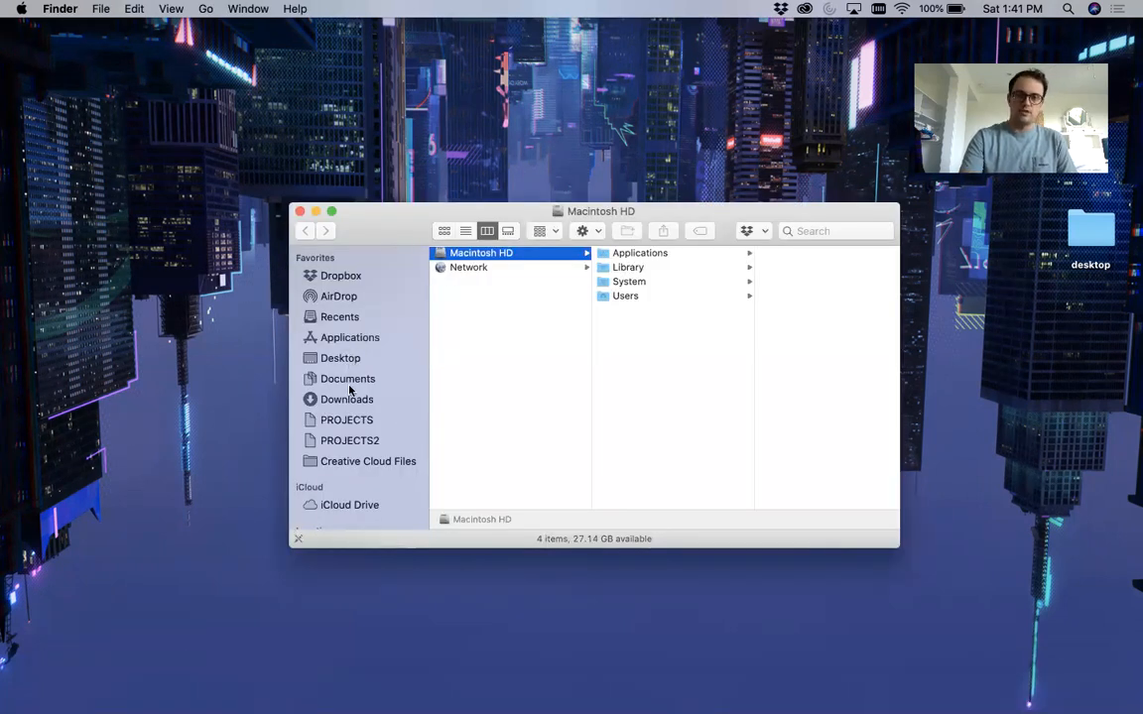
pyautogui.click(348, 379)
pyautogui.click(481, 339)
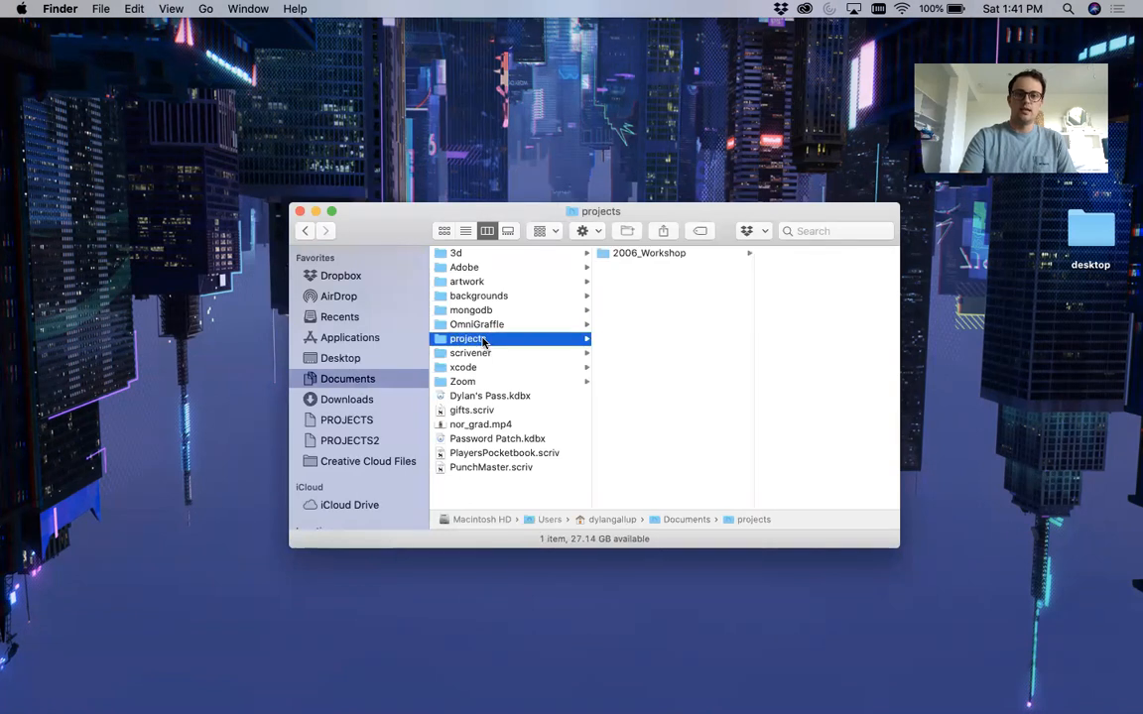
pyautogui.click(640, 255)
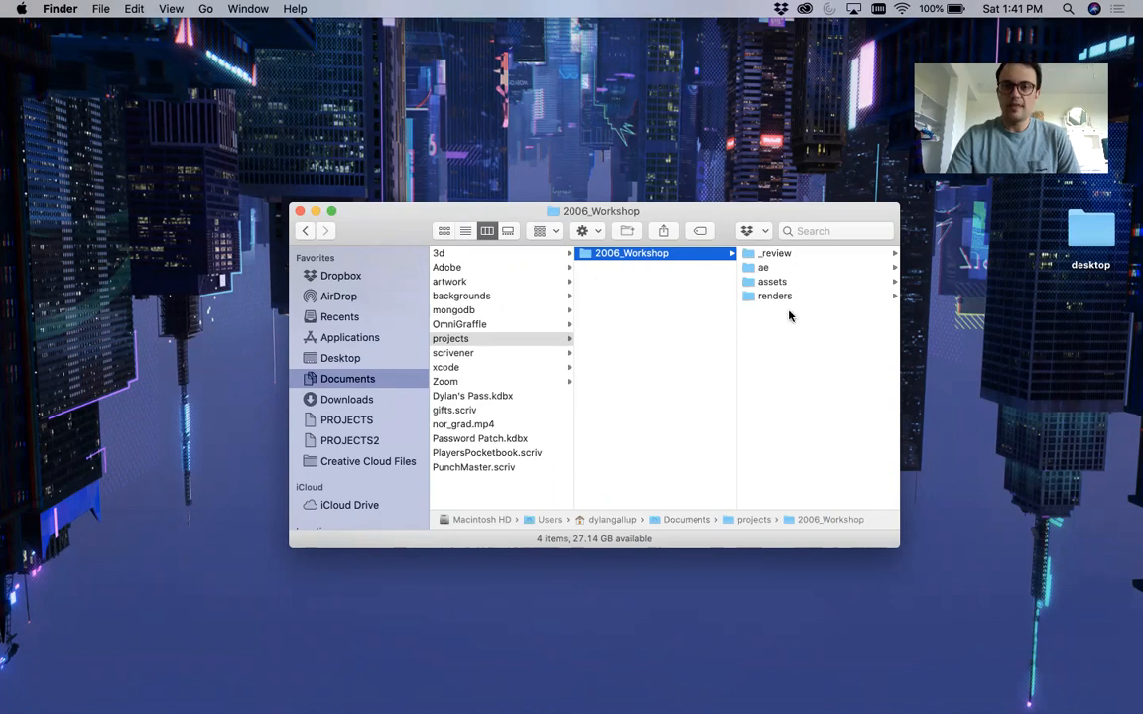
# Step: Look through the assets and ae subfolders and select the 2006_BlendModes_v001.aep file, widening its column to show full file names
pyautogui.click(780, 282)
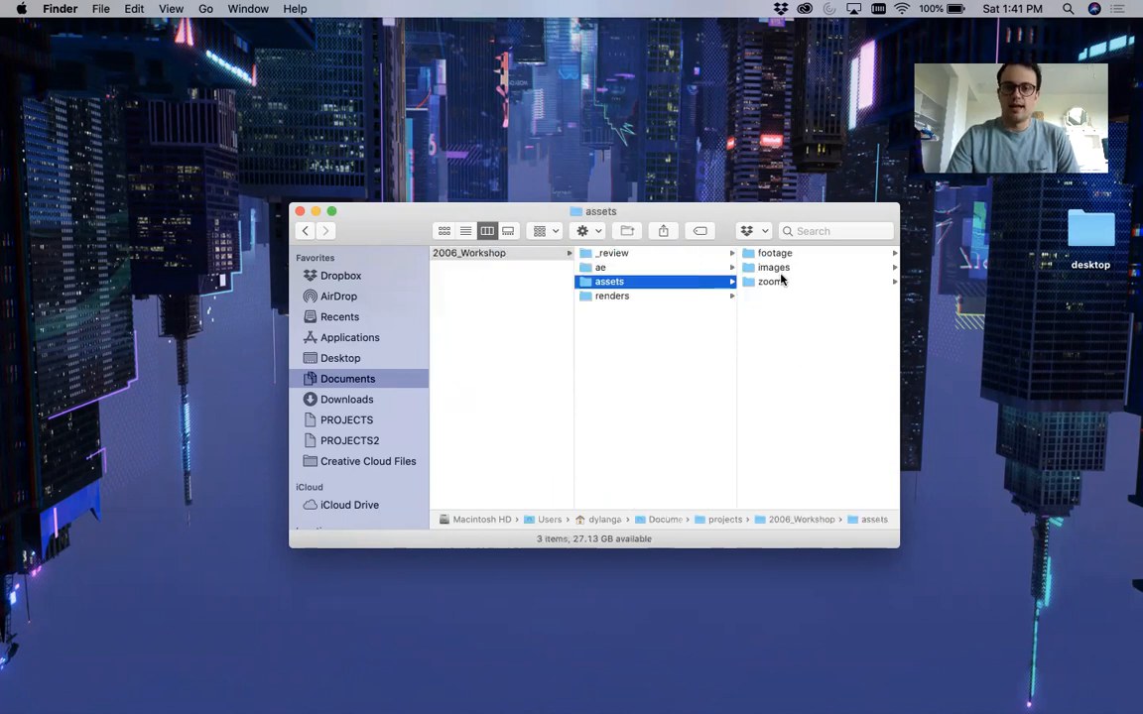
pyautogui.click(681, 268)
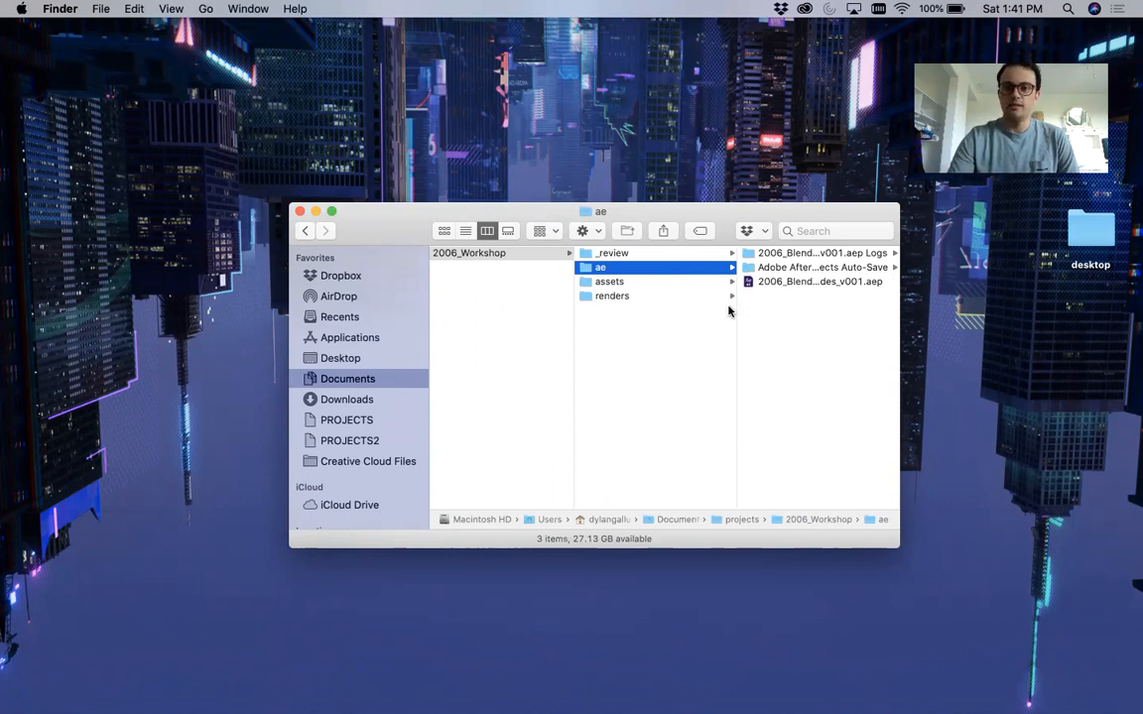
pyautogui.click(802, 281)
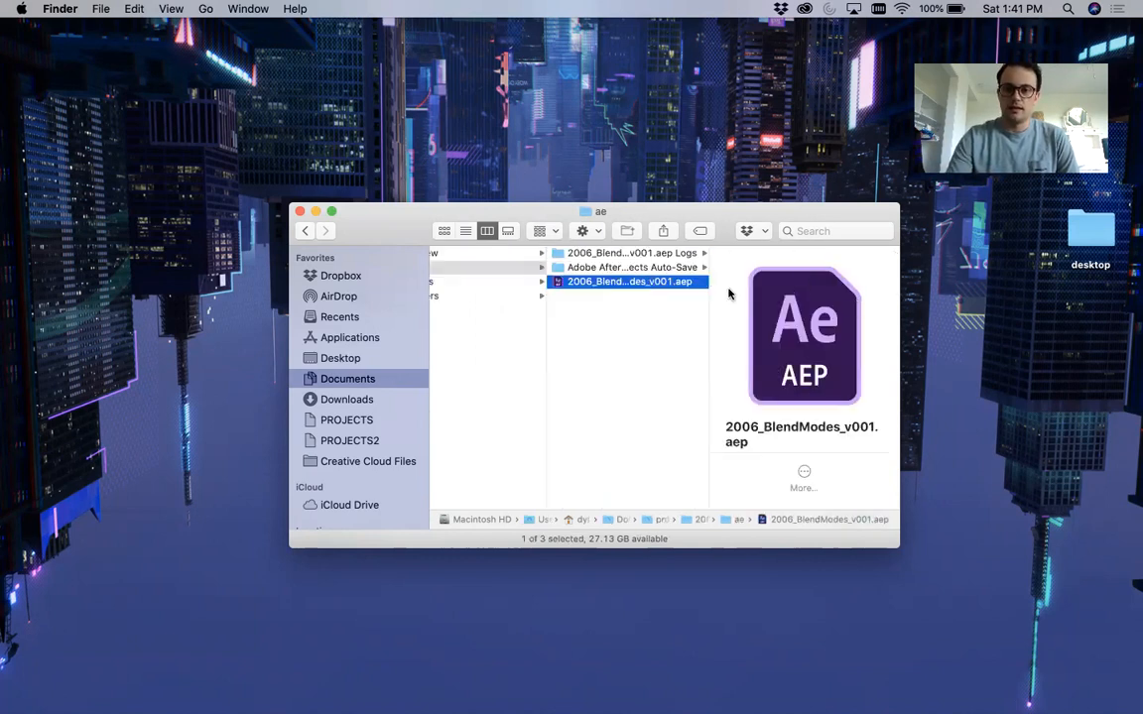
pyautogui.moveTo(742, 298); pyautogui.dragTo(766, 299)
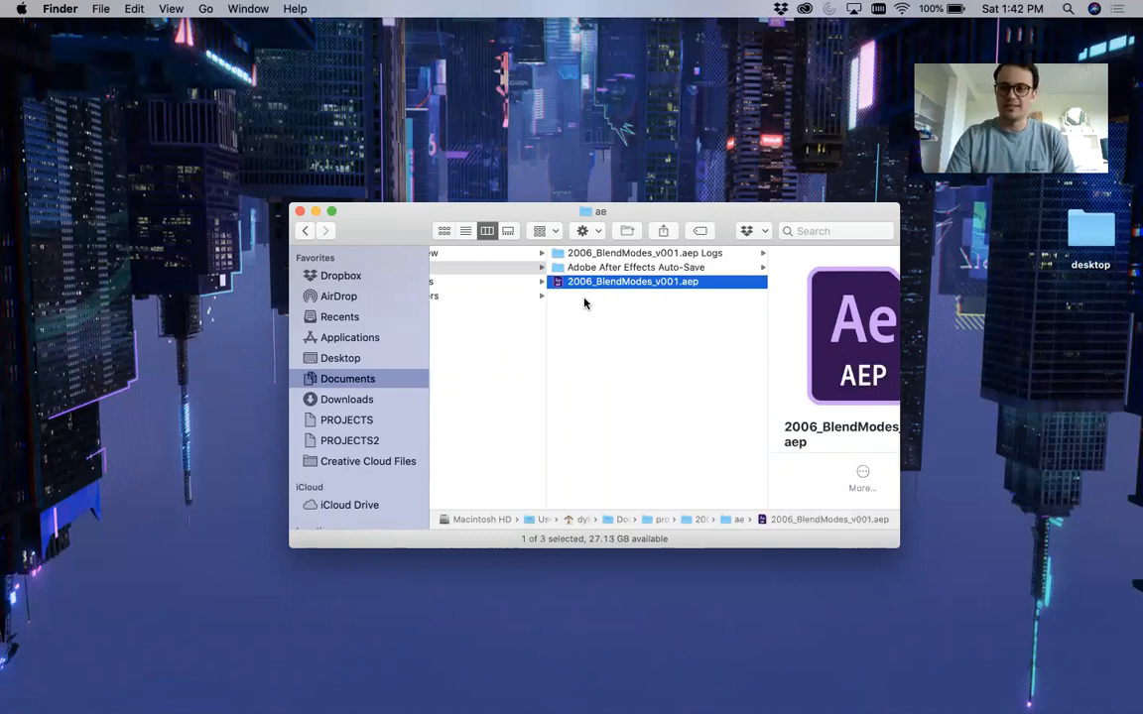
pyautogui.hscroll(-3, 503, 354)
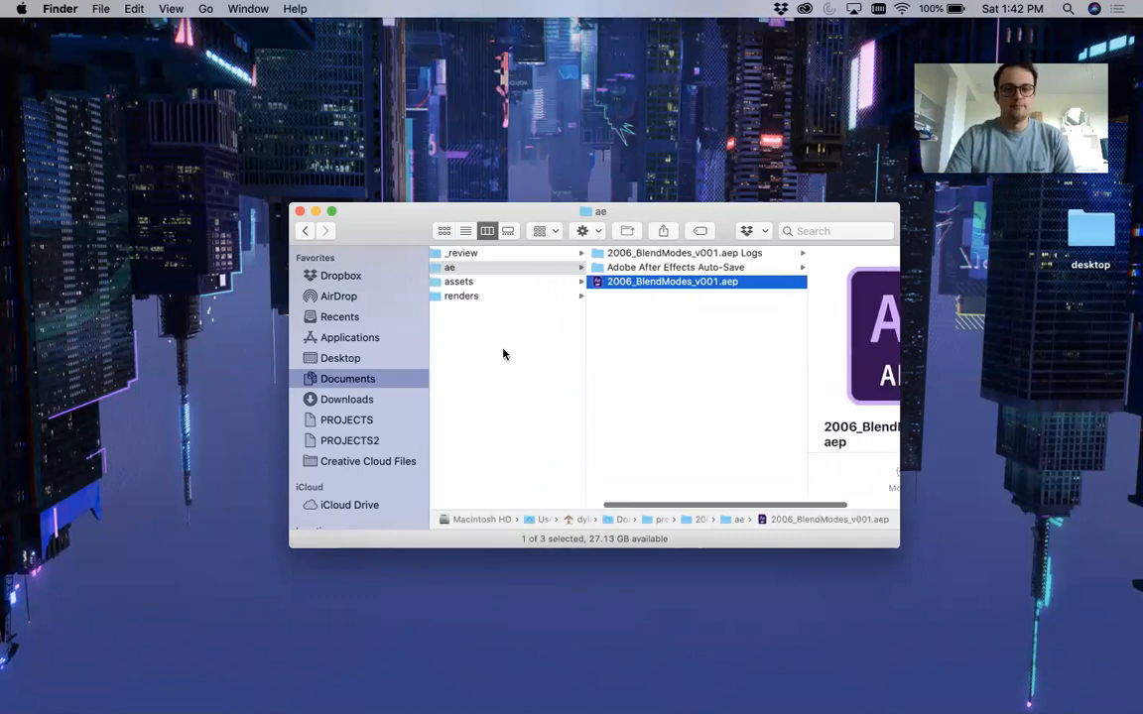
# Step: Look in the zoom subfolder of assets at workshop_1.mp4, and return to the assets folder
pyautogui.click(557, 281)
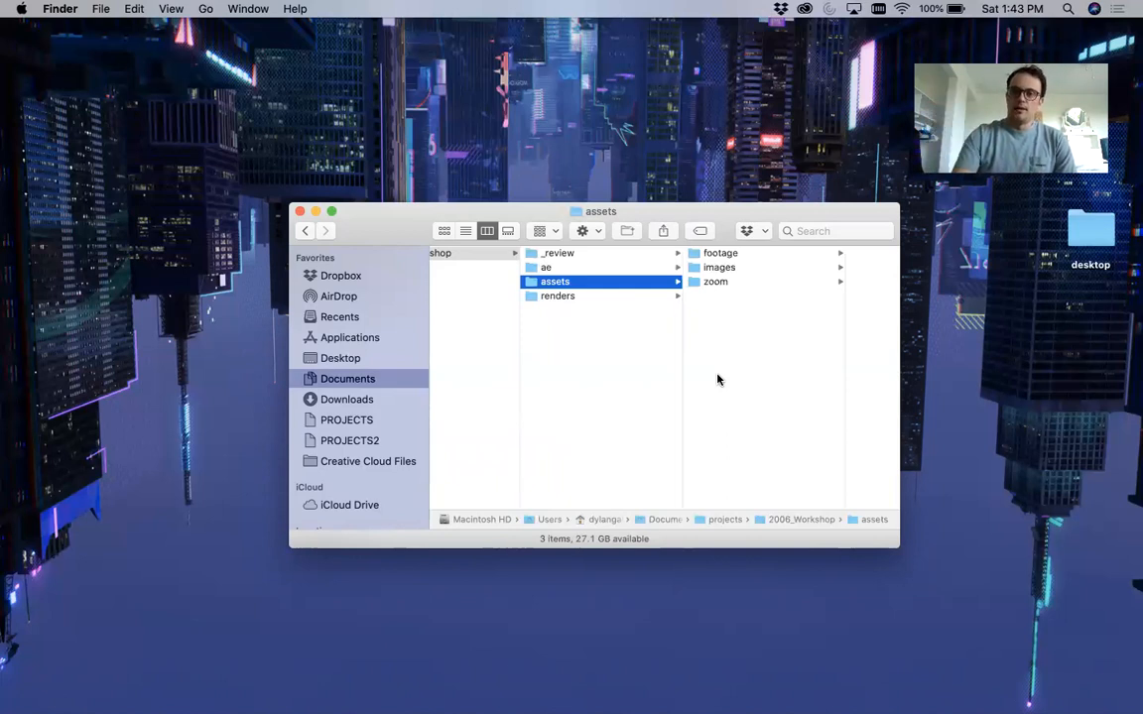
pyautogui.click(712, 283)
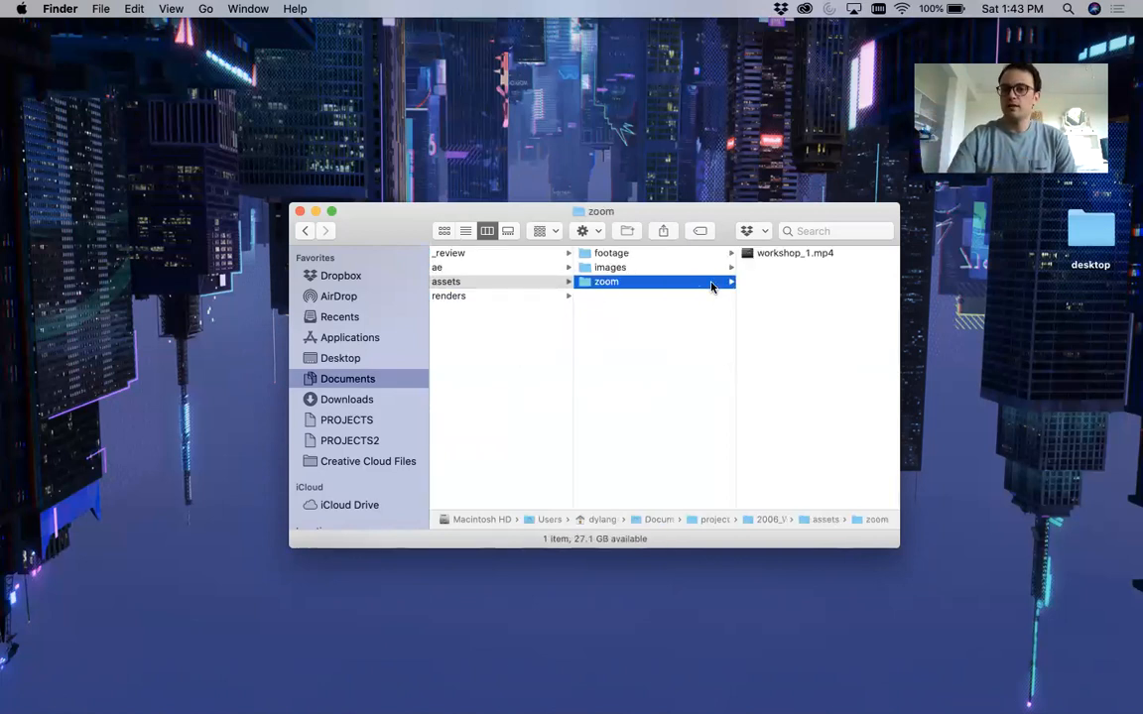
pyautogui.click(789, 257)
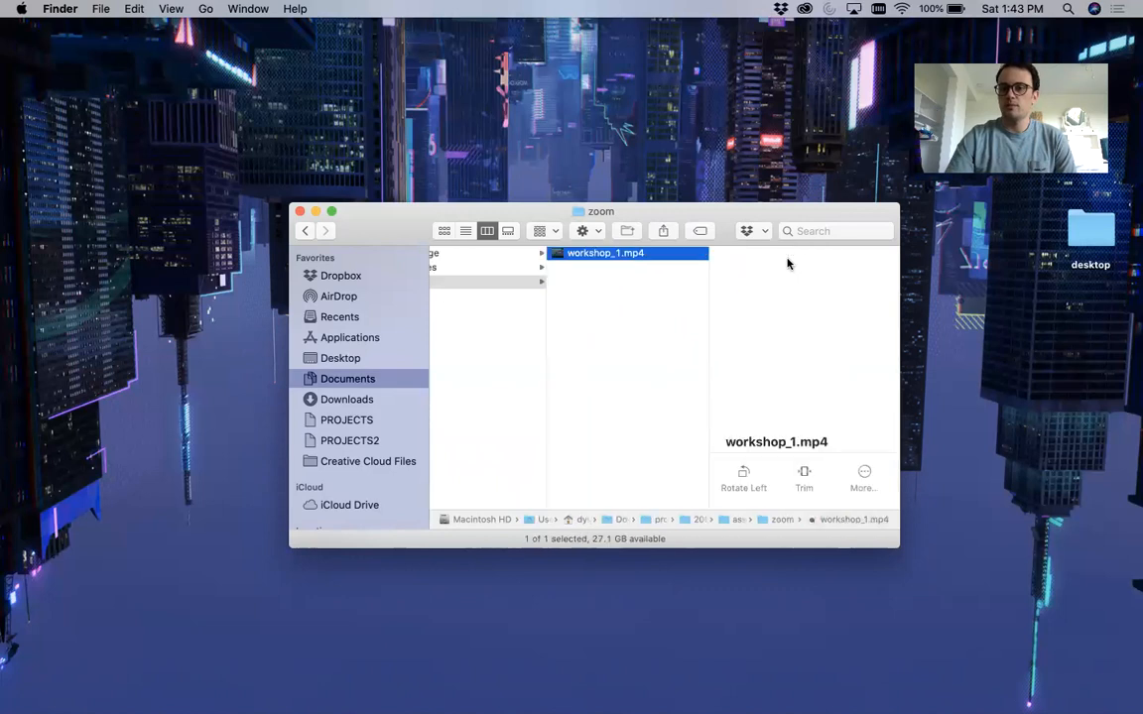
pyautogui.click(497, 400)
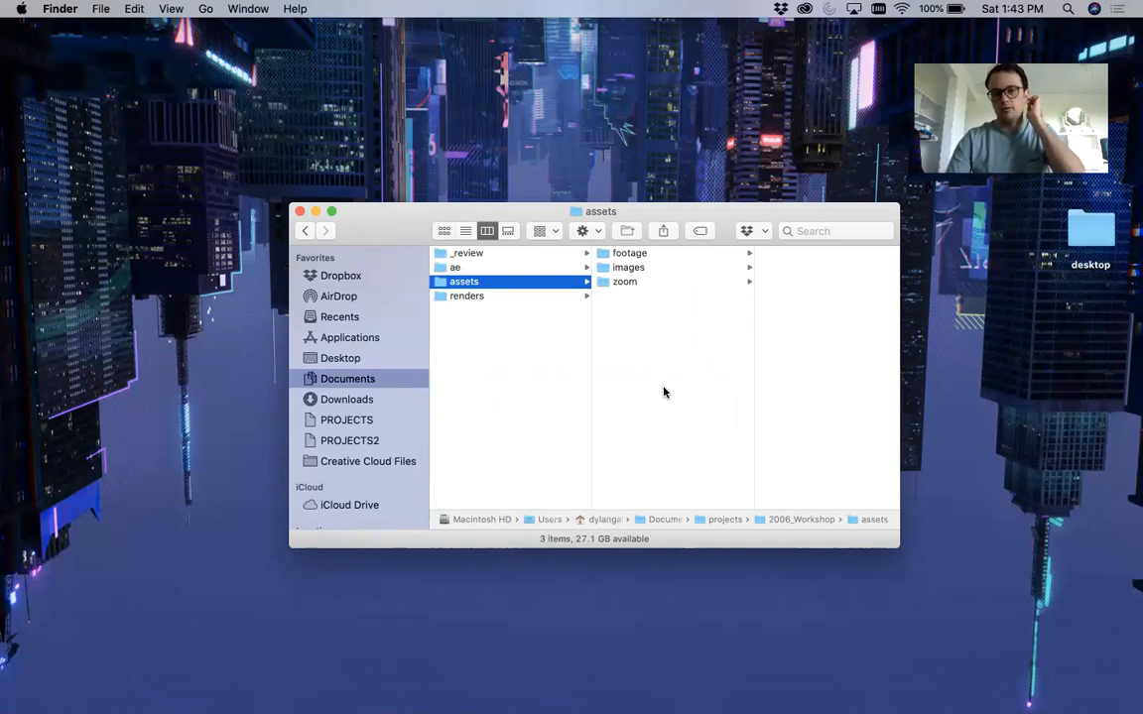
# Step: Examine the rendered images in the 2006_BlendModes_v001 folder under renders, and return to the 2006_Workshop folder
pyautogui.click(501, 297)
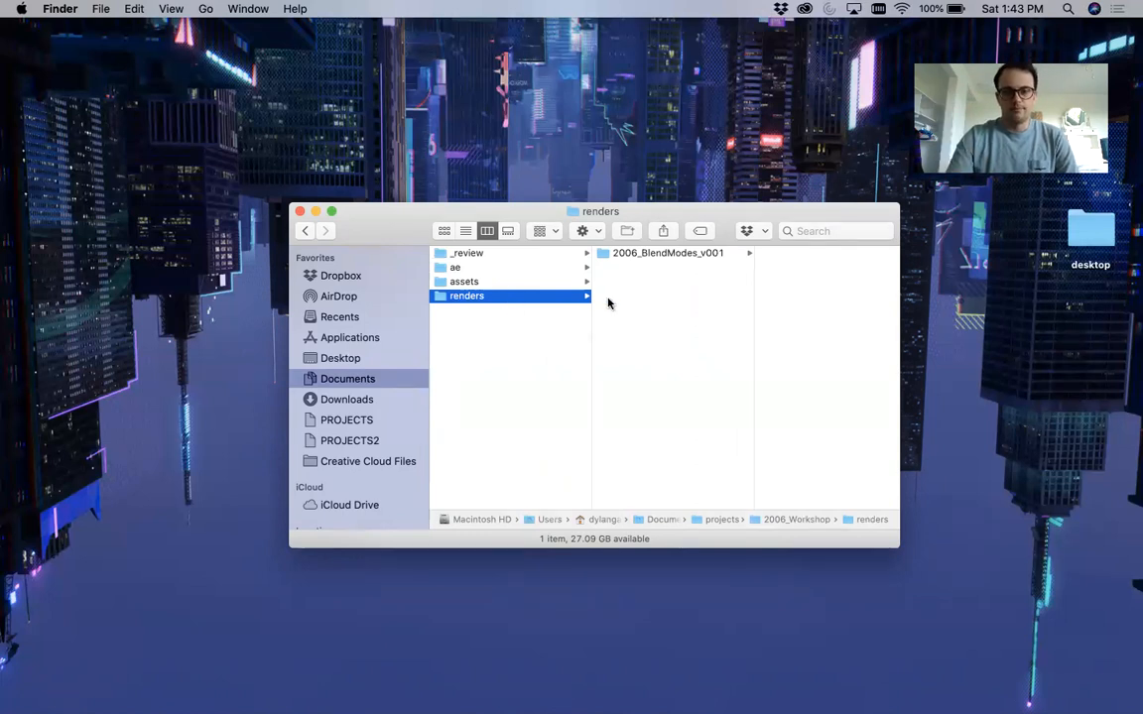
pyautogui.click(649, 255)
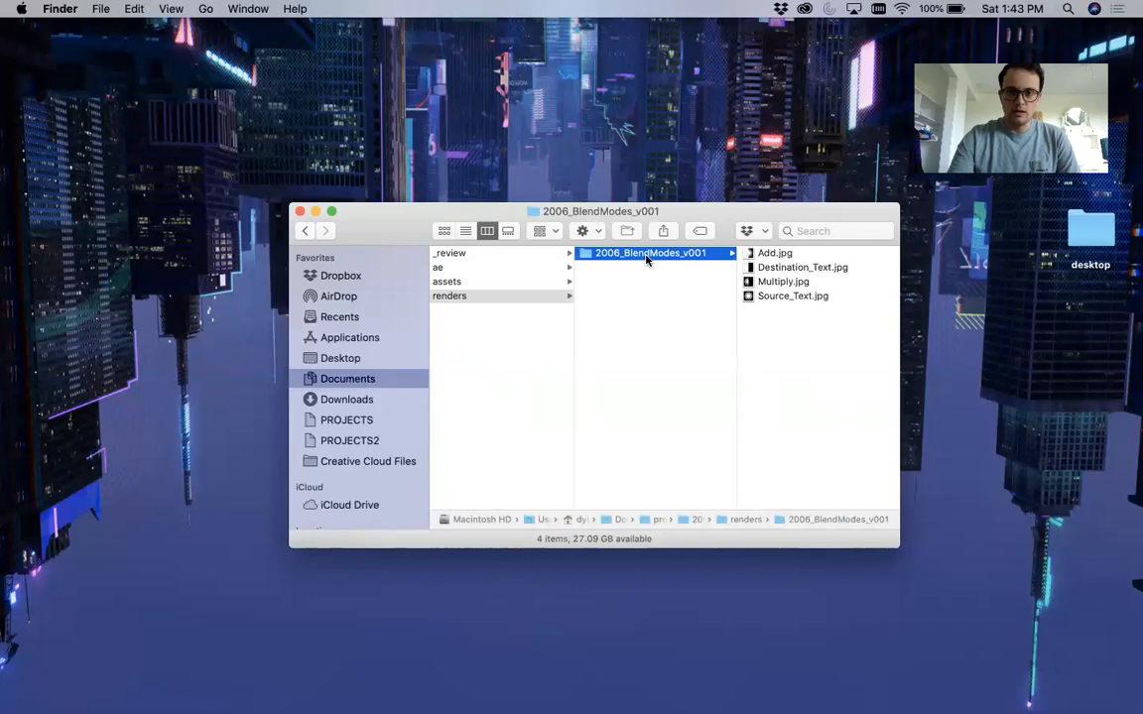
pyautogui.moveTo(812, 344); pyautogui.dragTo(778, 250)
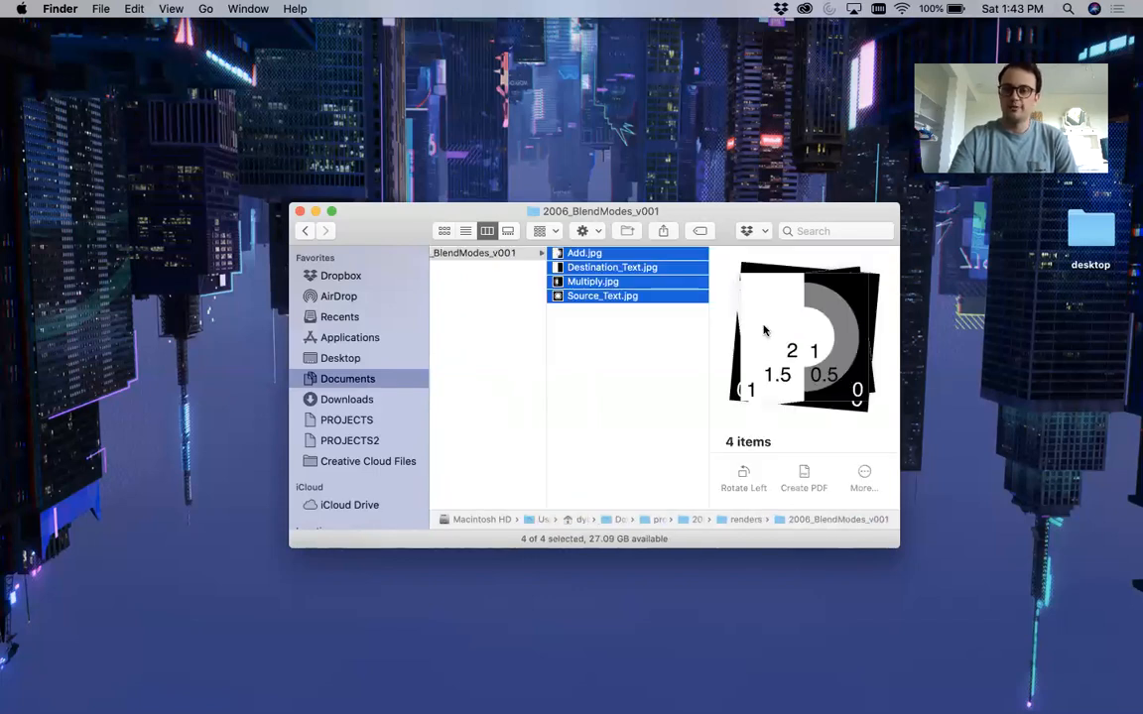
pyautogui.click(638, 367)
pyautogui.press('Left')
pyautogui.hscroll(-5, 638, 366)
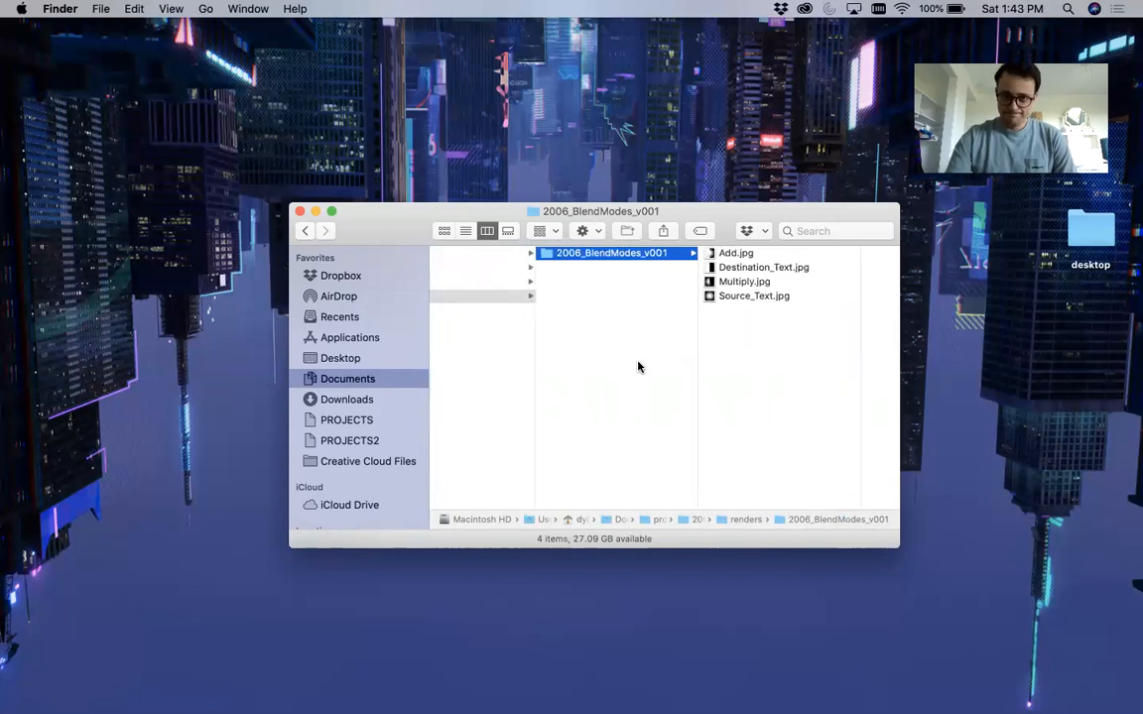
pyautogui.press('Left')
pyautogui.press('Left')
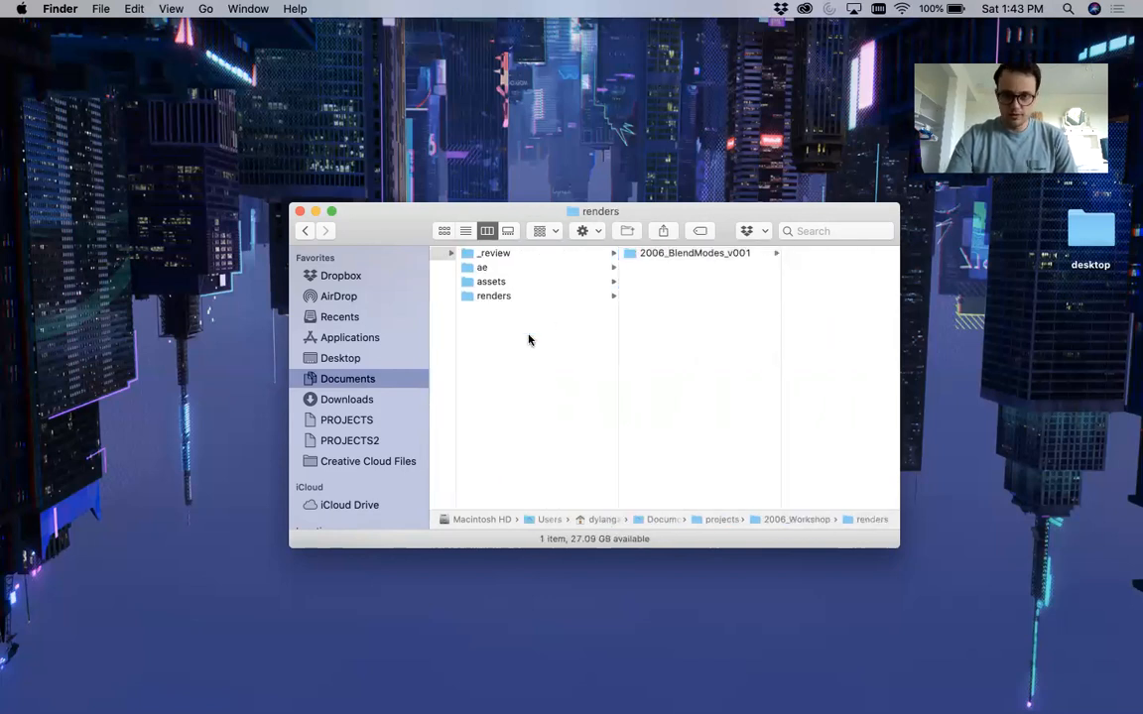
pyautogui.press('Right')
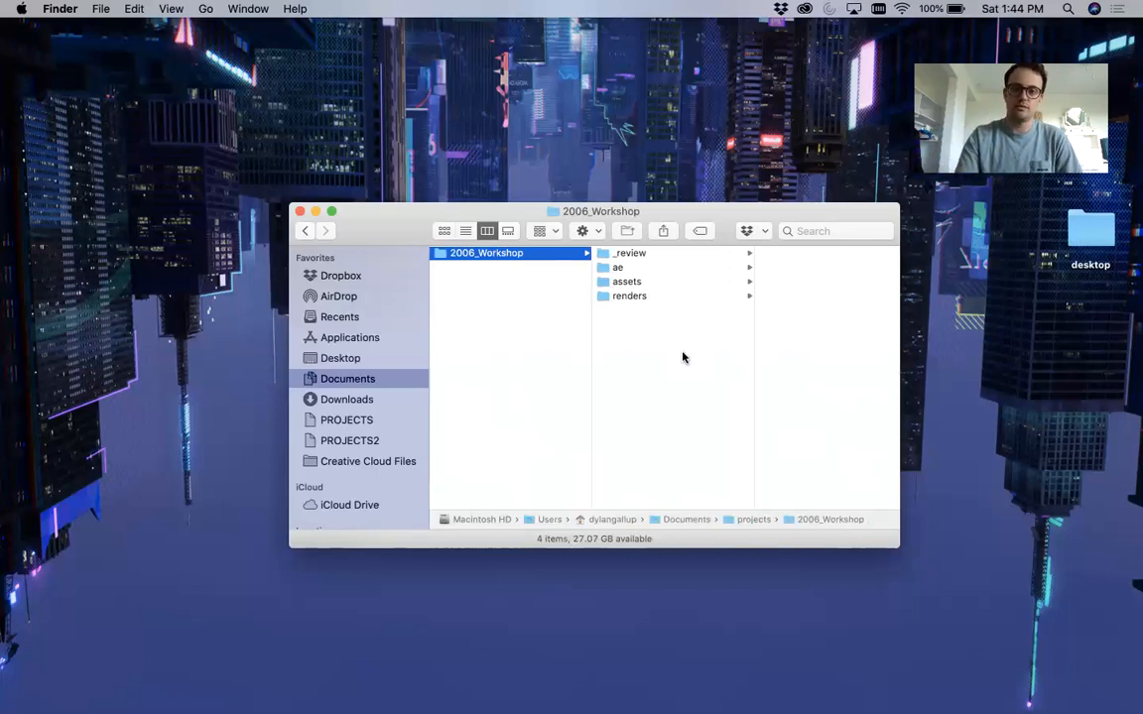
# Step: Create a new folder named premiere inside the 2006_Workshop folder
pyautogui.click(626, 231)
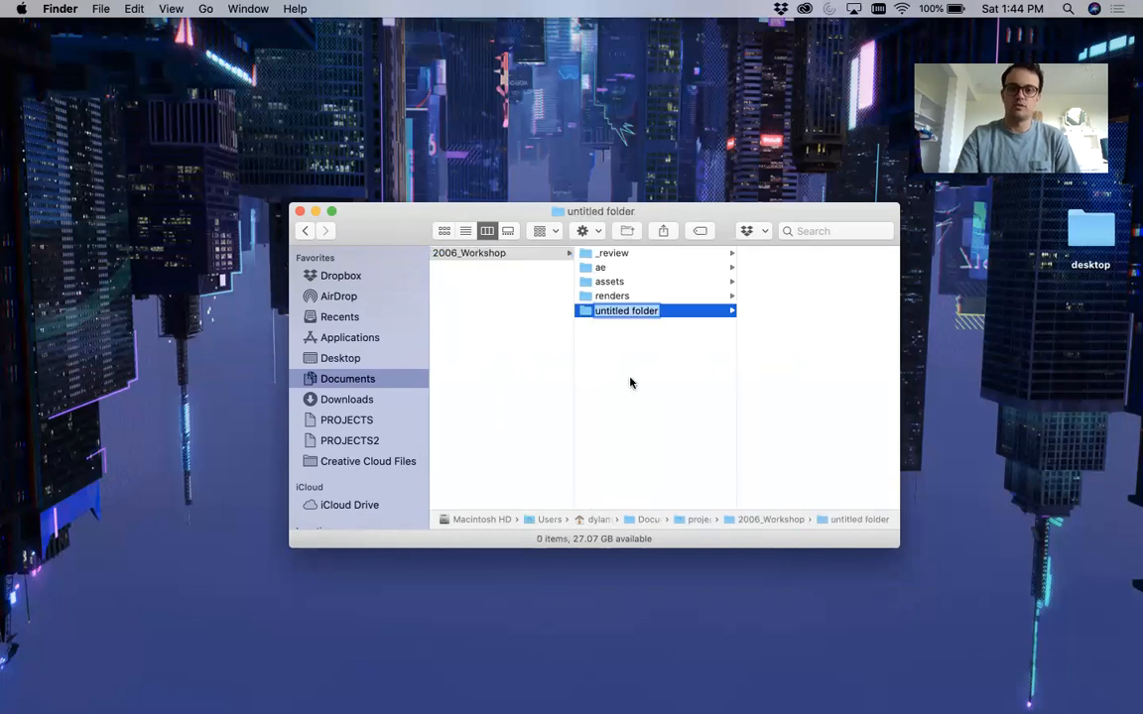
pyautogui.write('premiere')
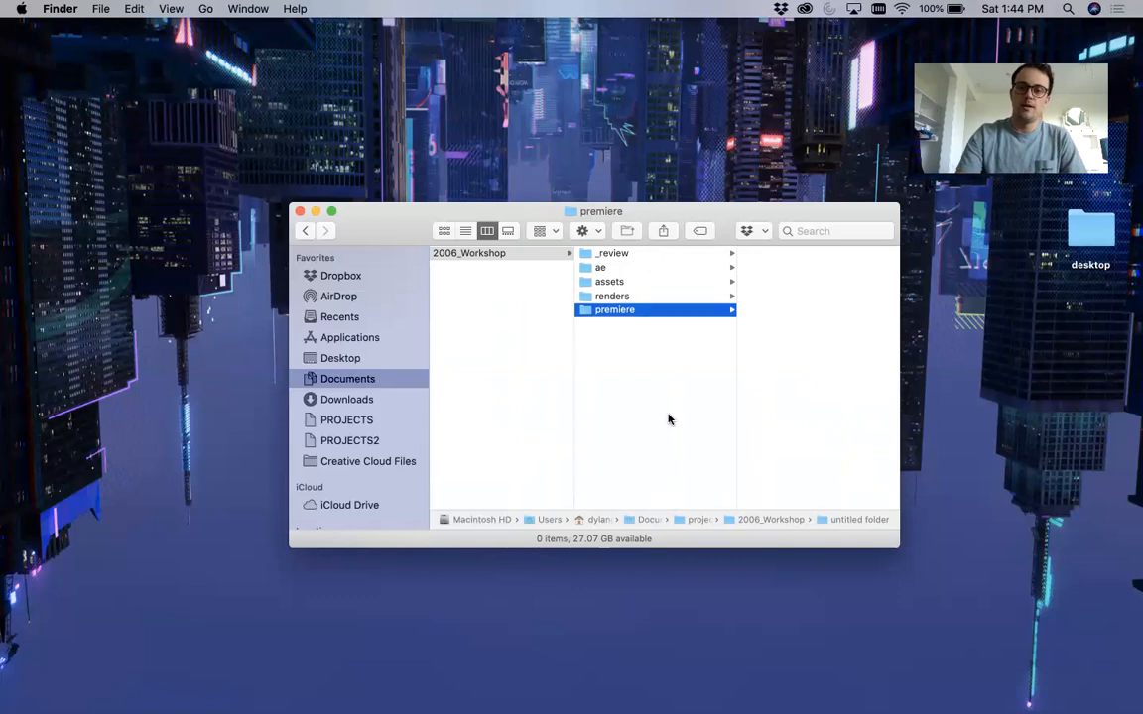
pyautogui.press('Return')
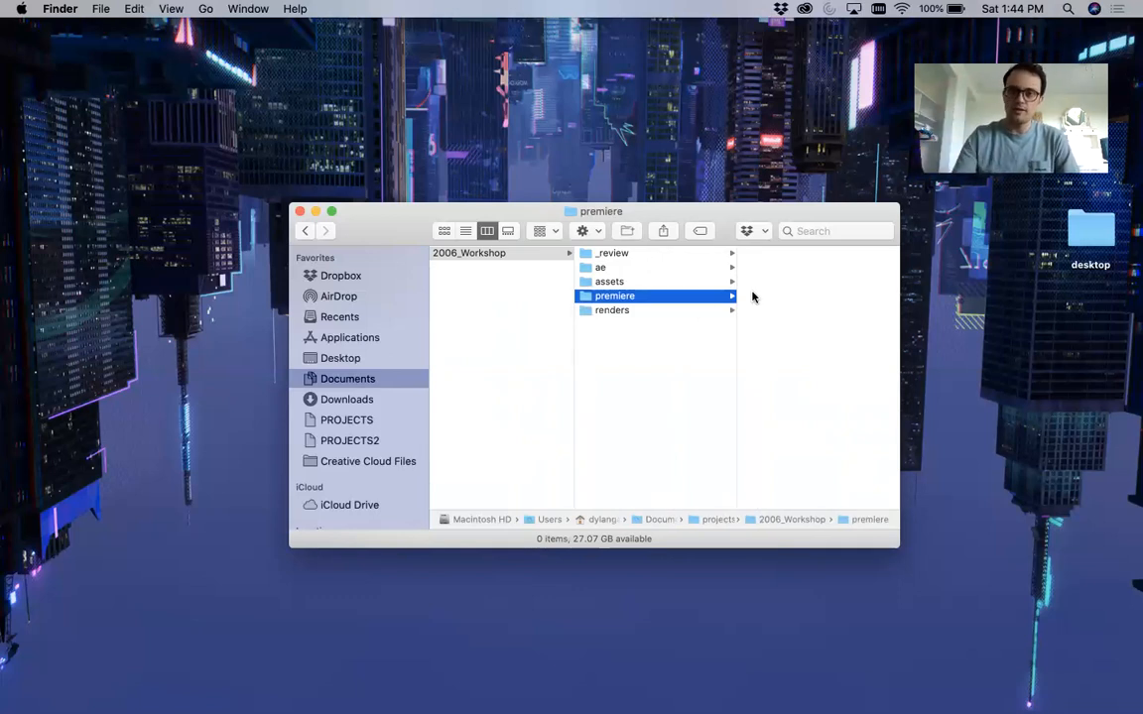
# Step: View the contents of the renders and premiere folders, and return to the 2006_Workshop level
pyautogui.click(617, 312)
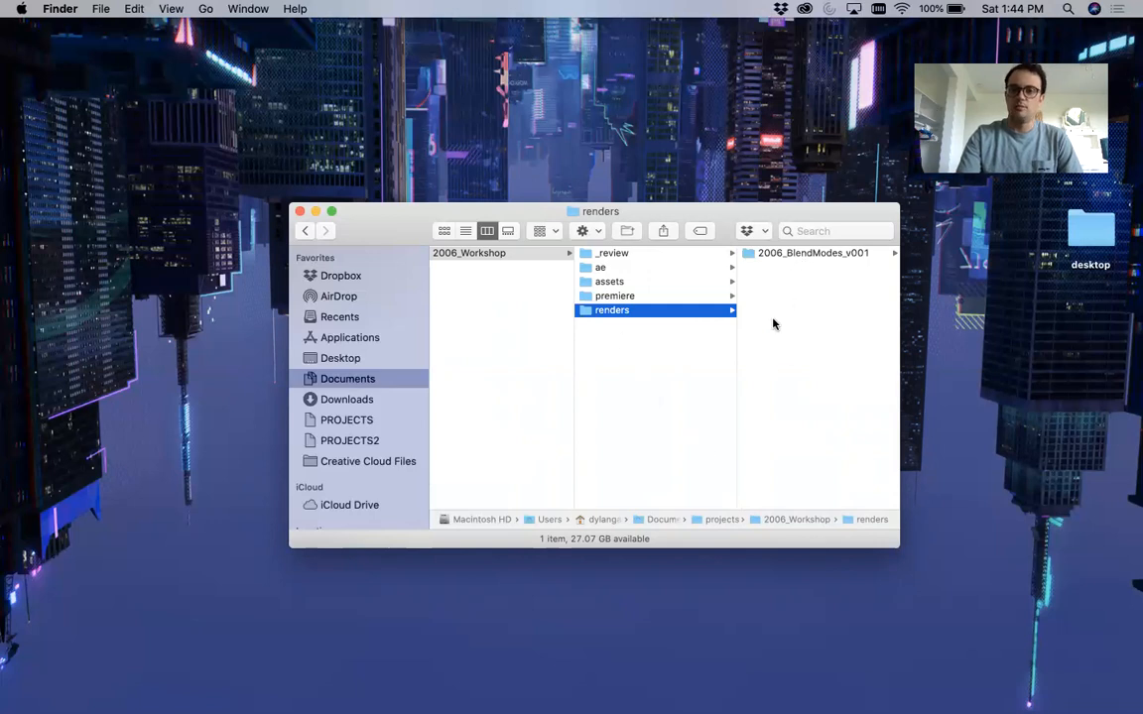
pyautogui.click(611, 297)
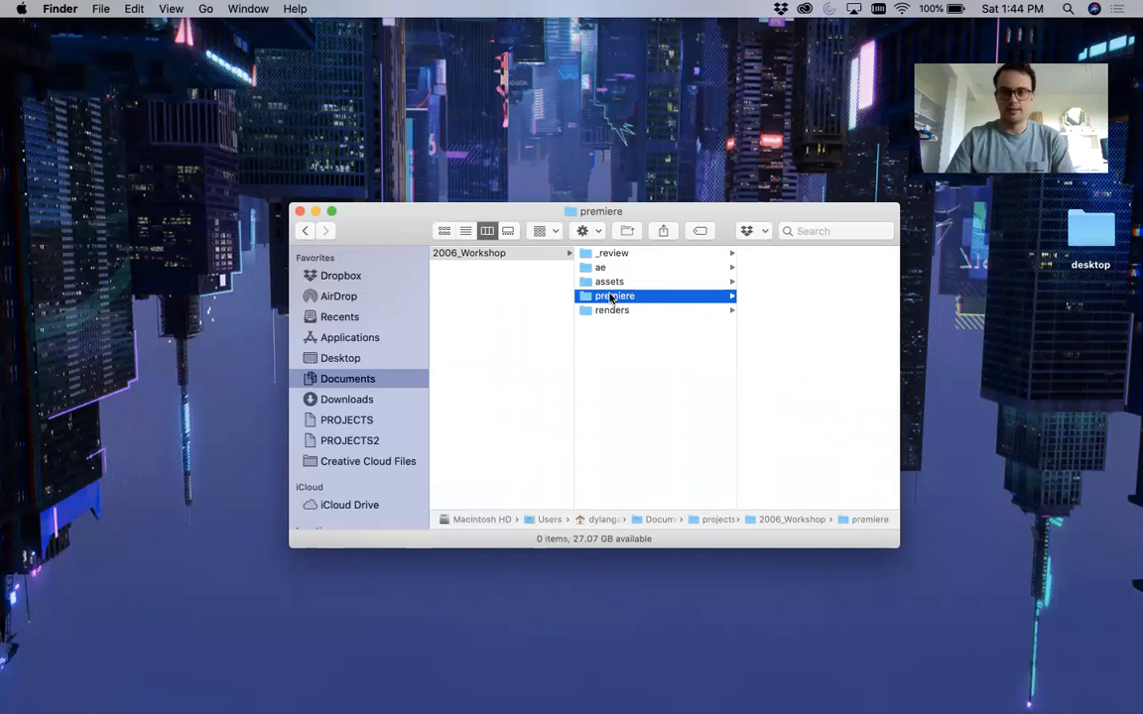
pyautogui.click(635, 381)
pyautogui.click(585, 300)
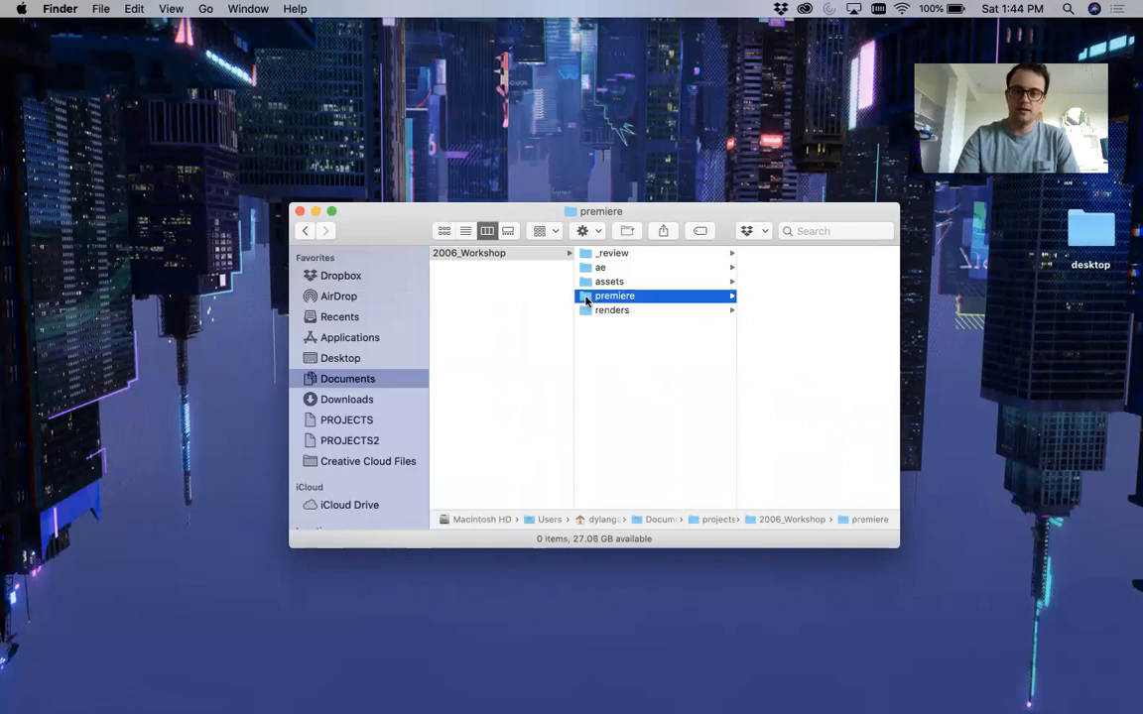
pyautogui.click(604, 339)
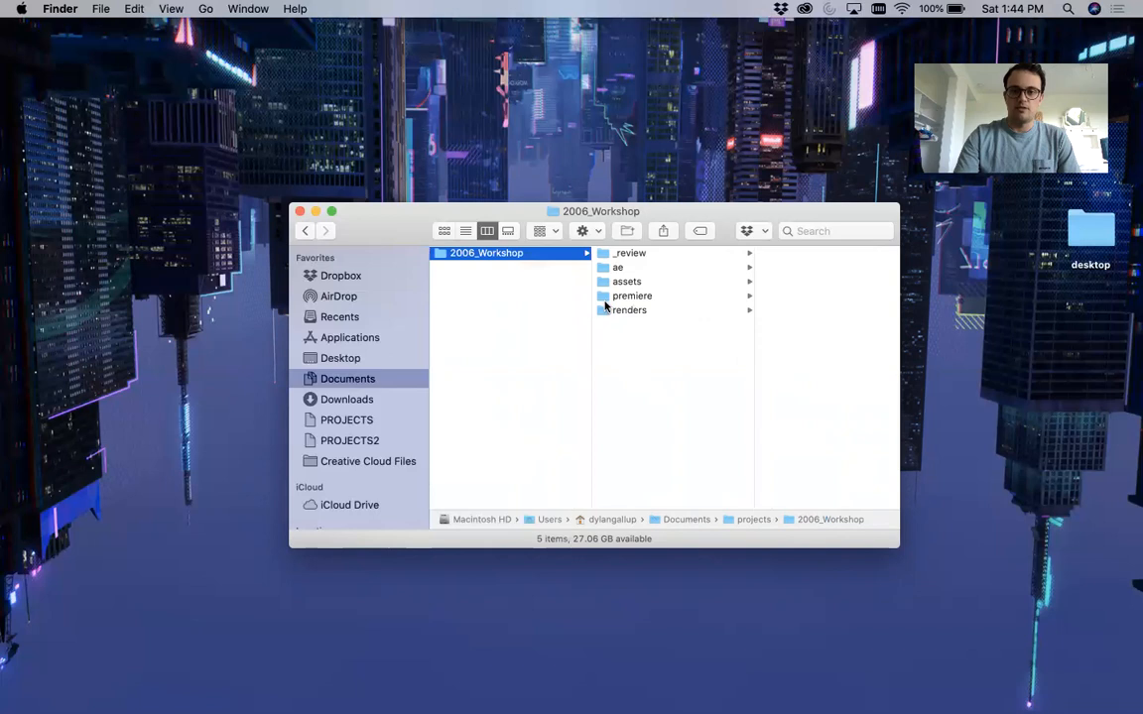
# Step: Move the premiere folder to the Trash
pyautogui.click(605, 303)
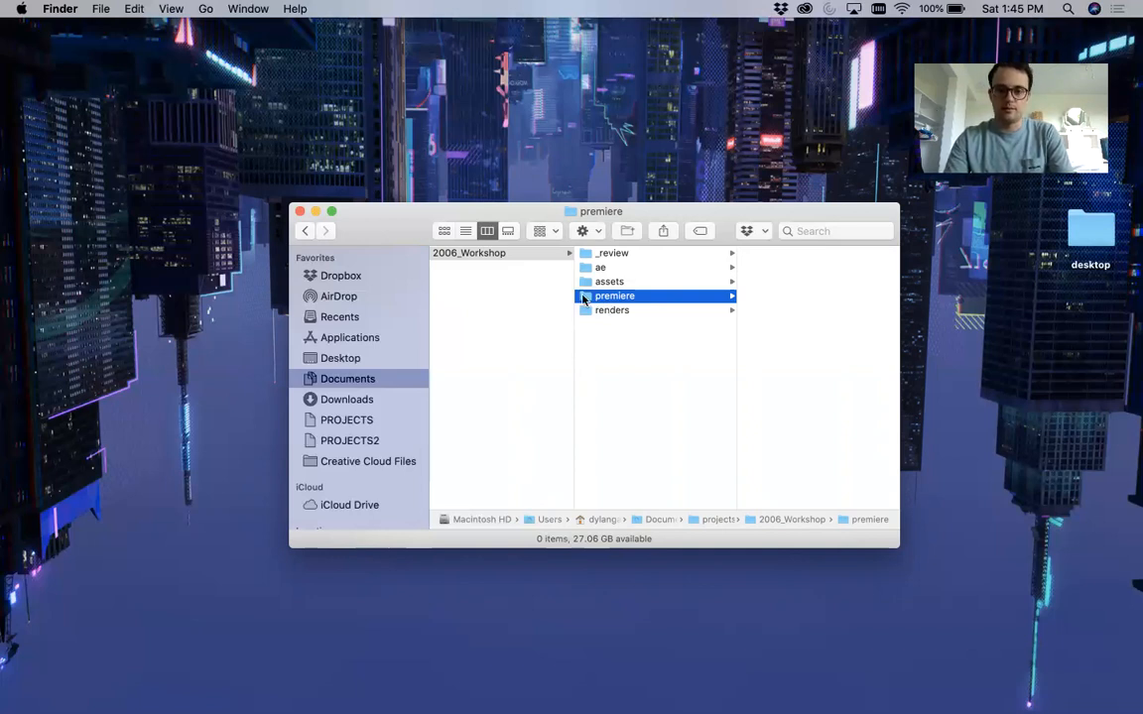
pyautogui.rightClick(587, 299)
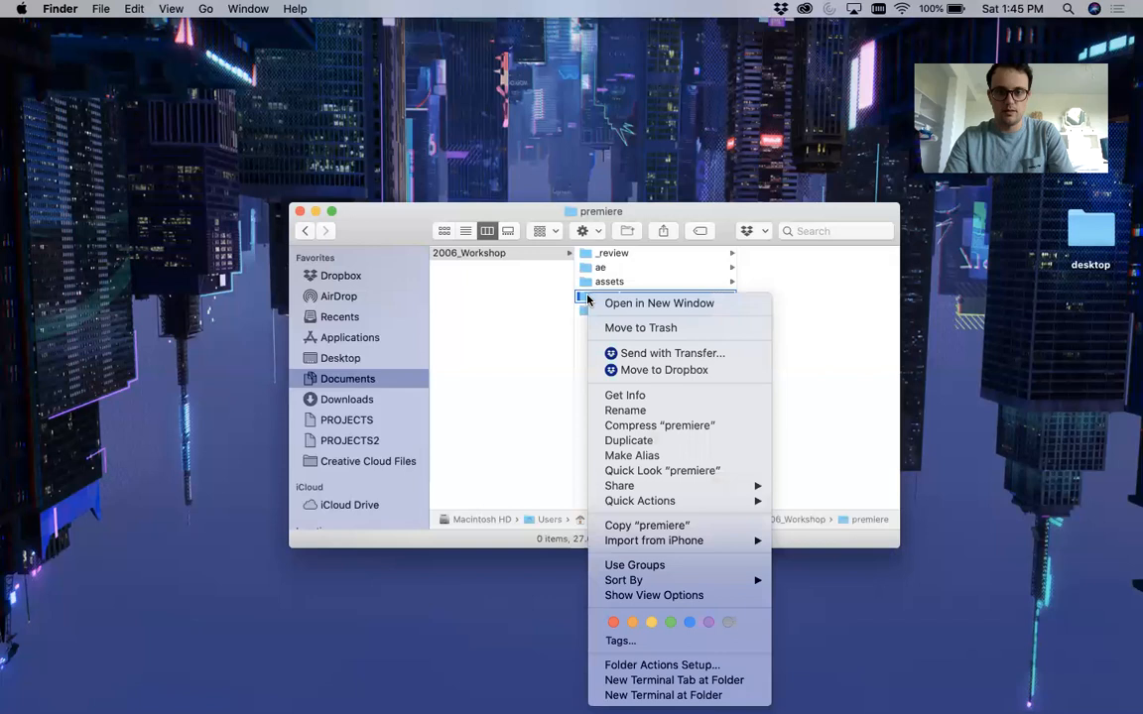
pyautogui.click(645, 327)
pyautogui.press('Left')
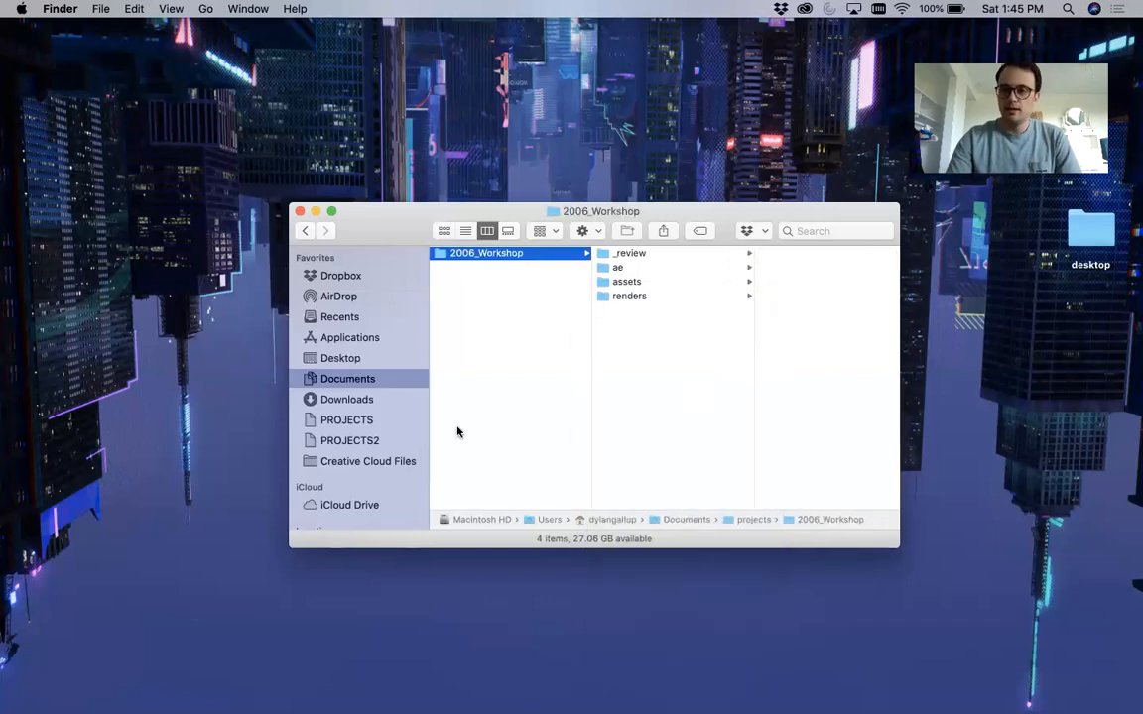
# Step: Switch to Firefox, search Google for mountains and show the image results
pyautogui.moveTo(548, 694)
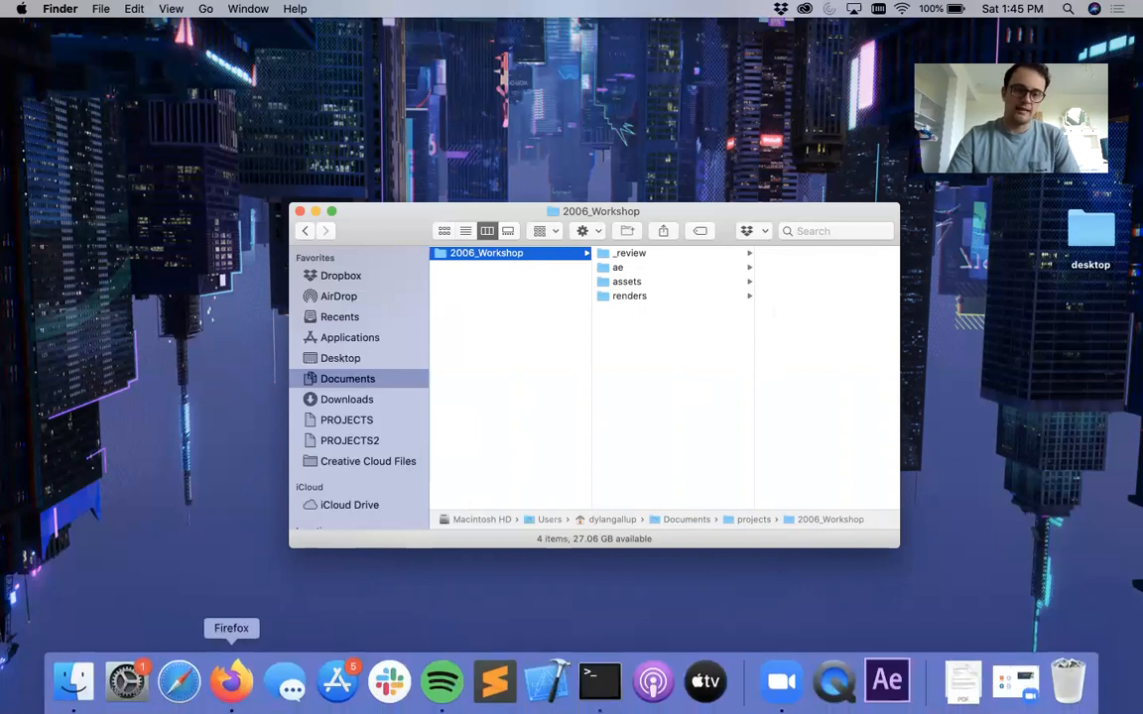
pyautogui.click(231, 680)
pyautogui.click(357, 95)
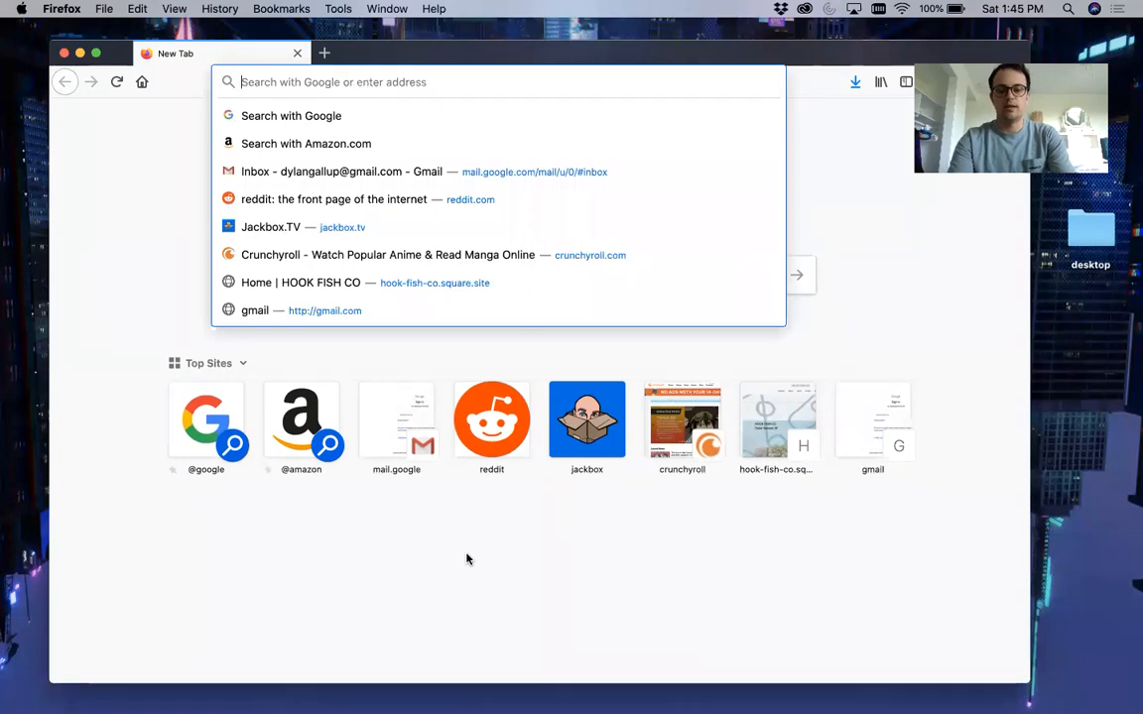
pyautogui.write('mountains')
pyautogui.press('Return')
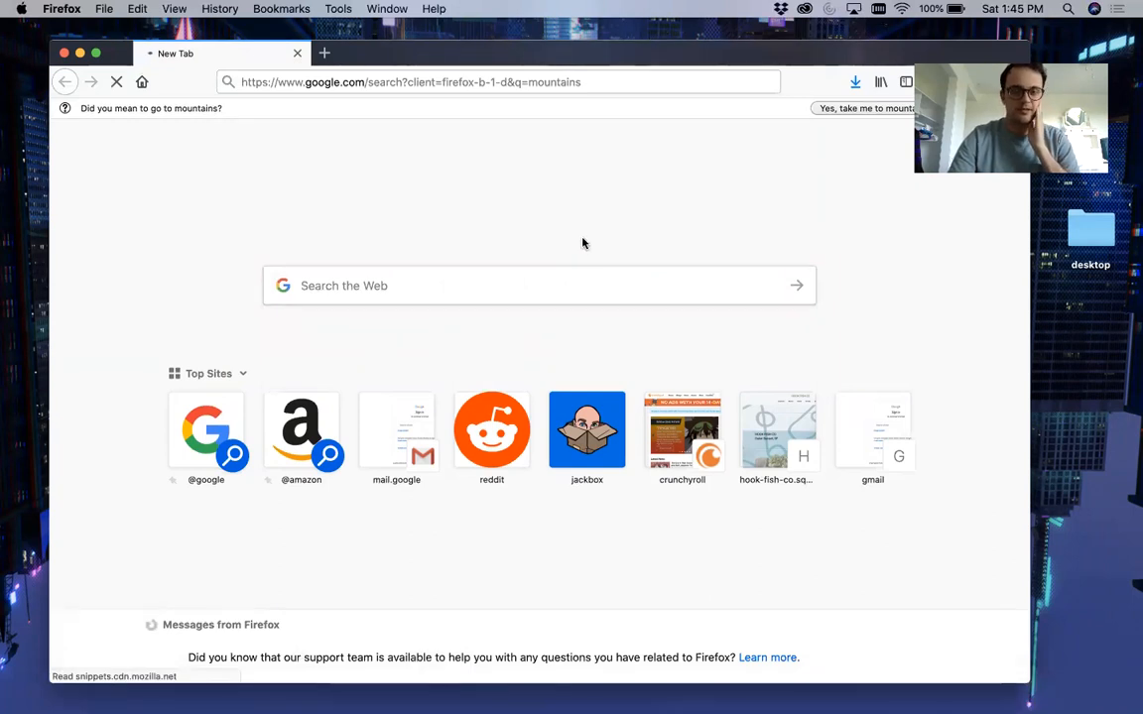
pyautogui.click(901, 9)
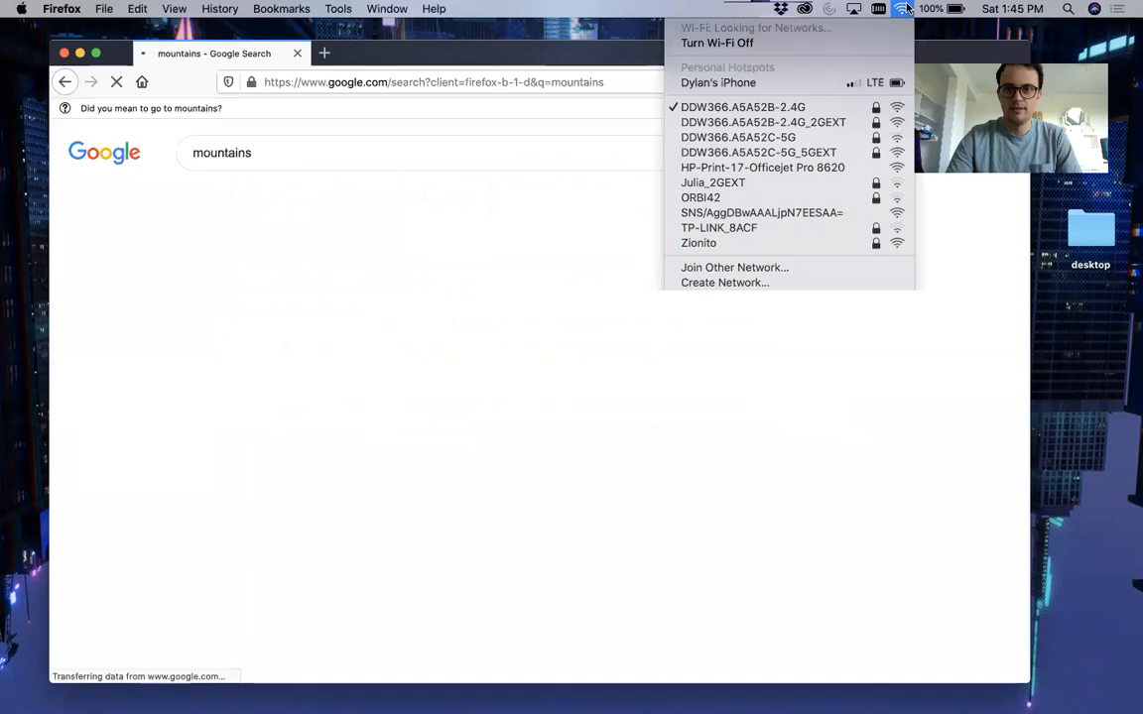
pyautogui.click(428, 323)
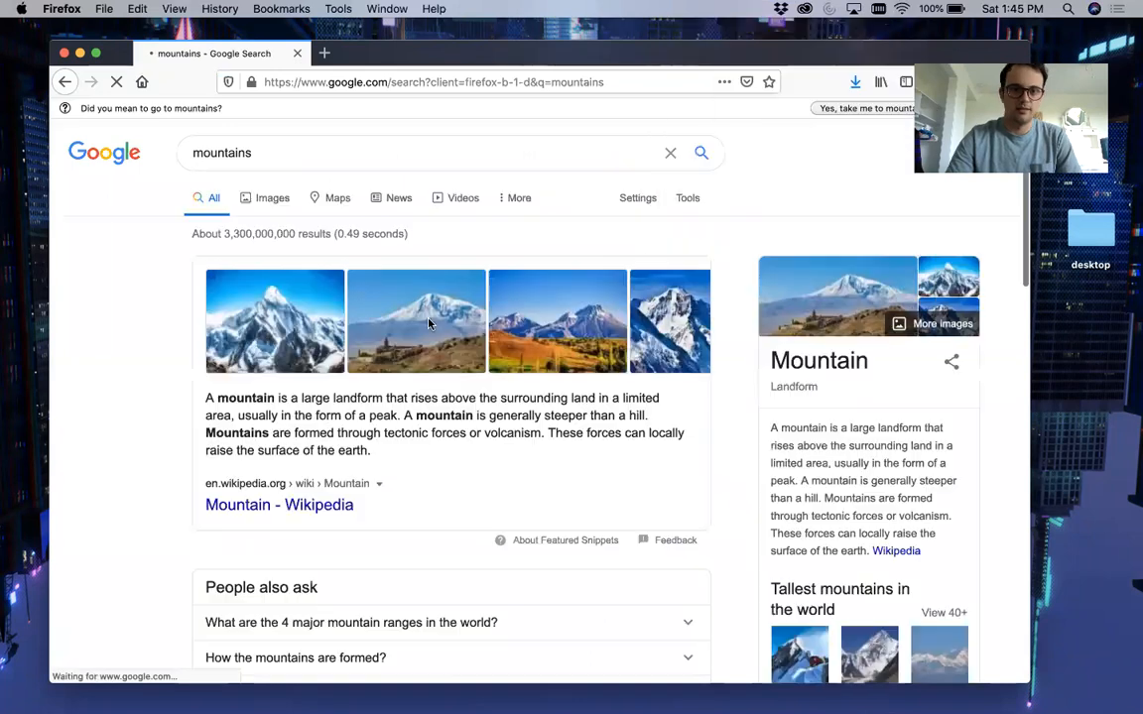
pyautogui.click(285, 197)
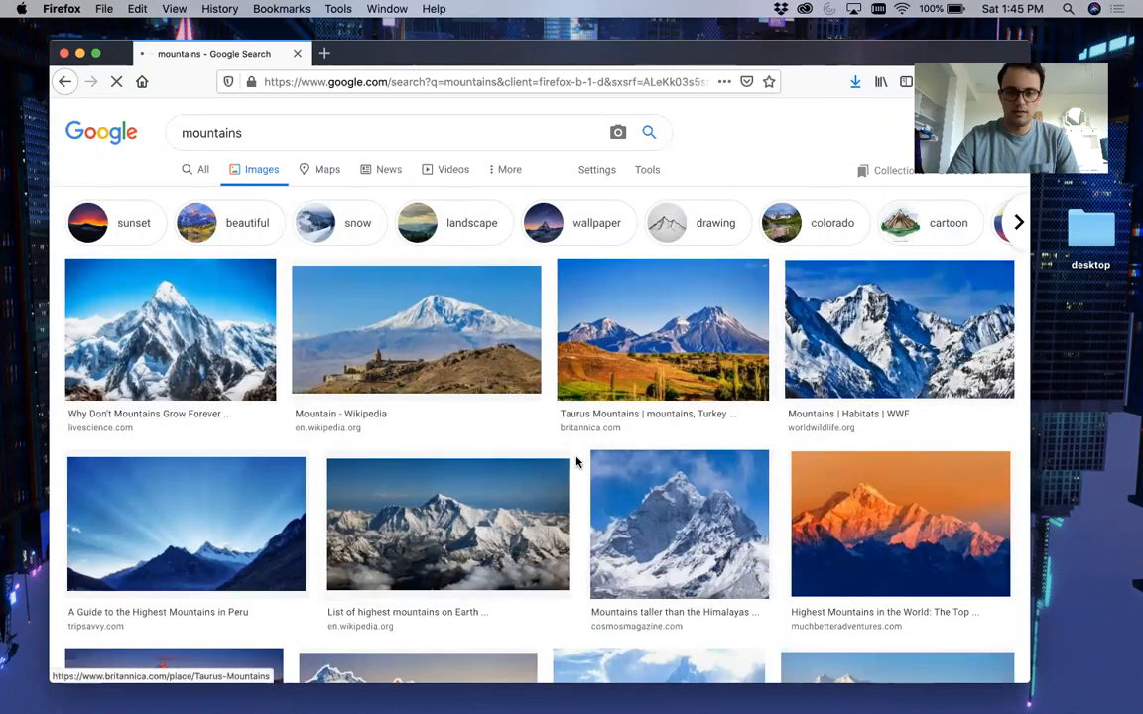
# Step: Browse the mountain image results for a picture to use as an asset
pyautogui.scroll(-1, 576, 461)
pyautogui.scroll(-5, 576, 461)
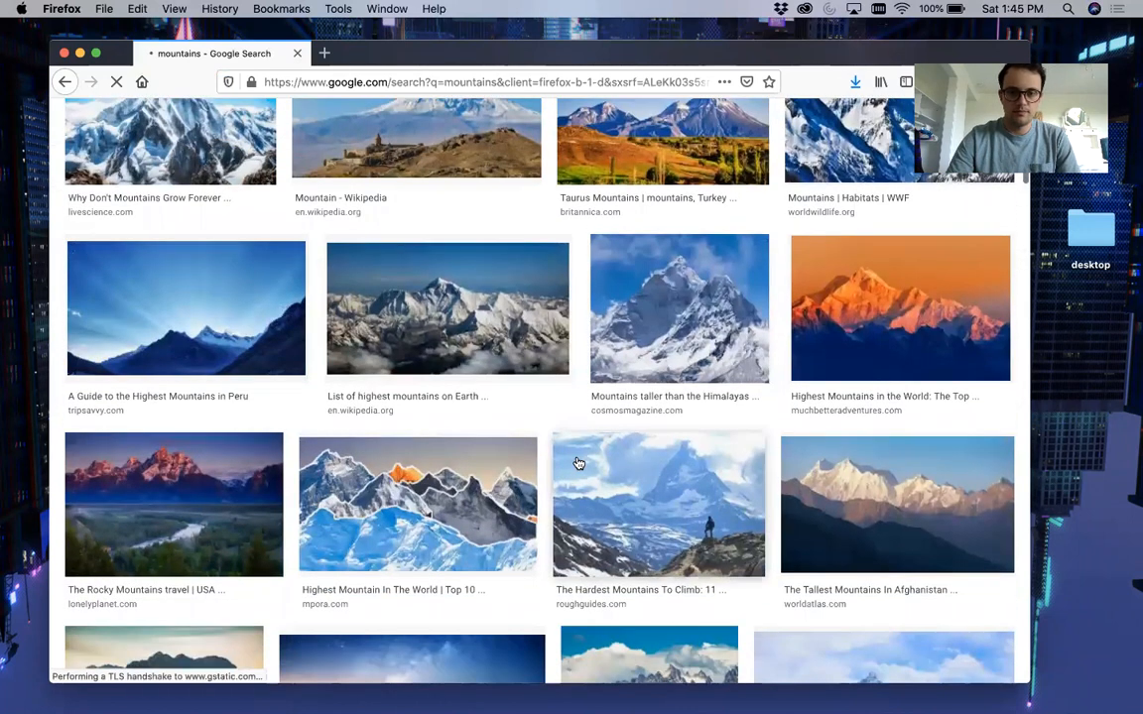
pyautogui.scroll(-1, 578, 463)
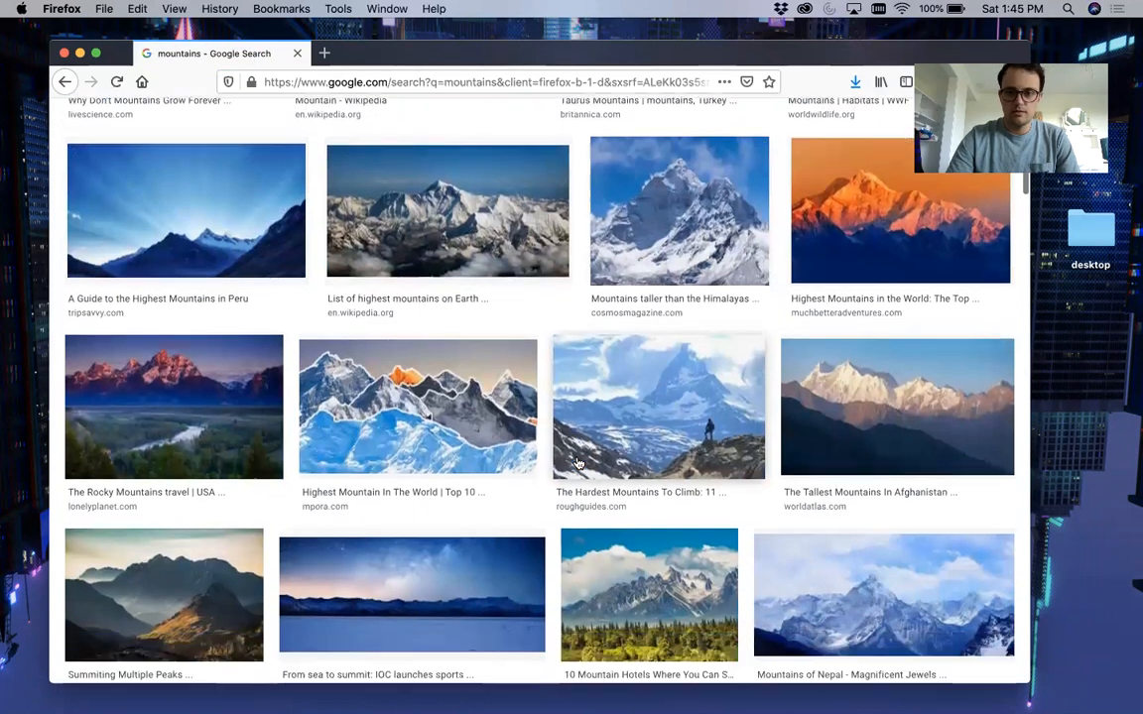
pyautogui.scroll(-4, 535, 567)
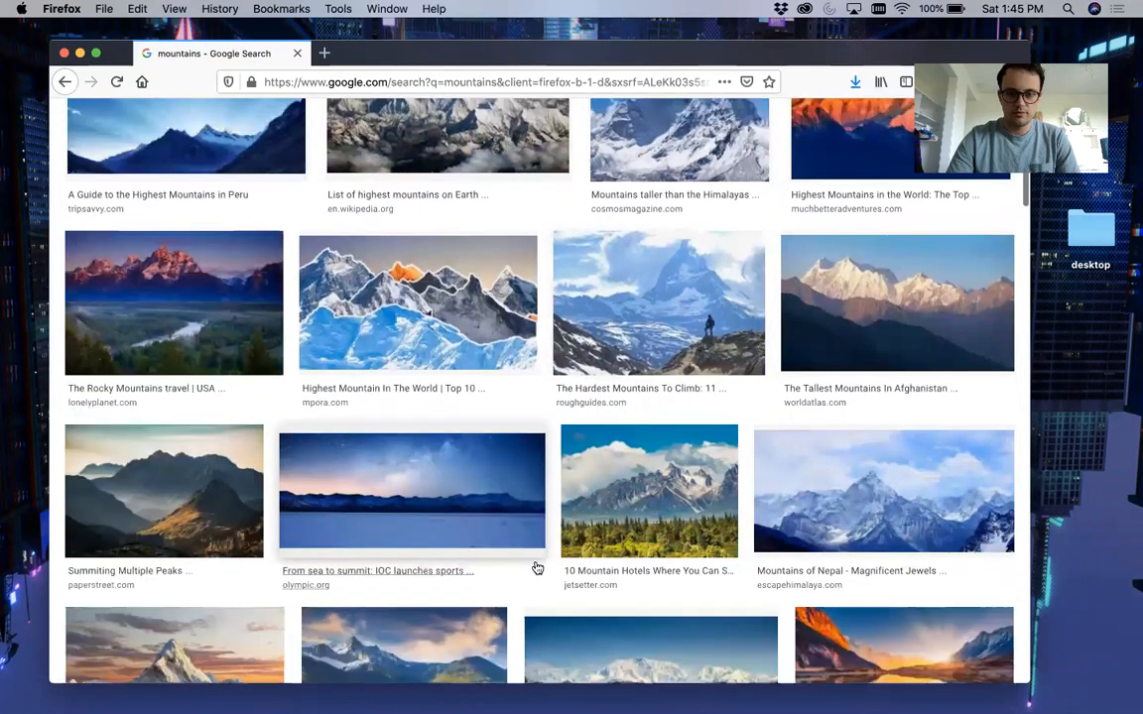
pyautogui.scroll(-5, 535, 567)
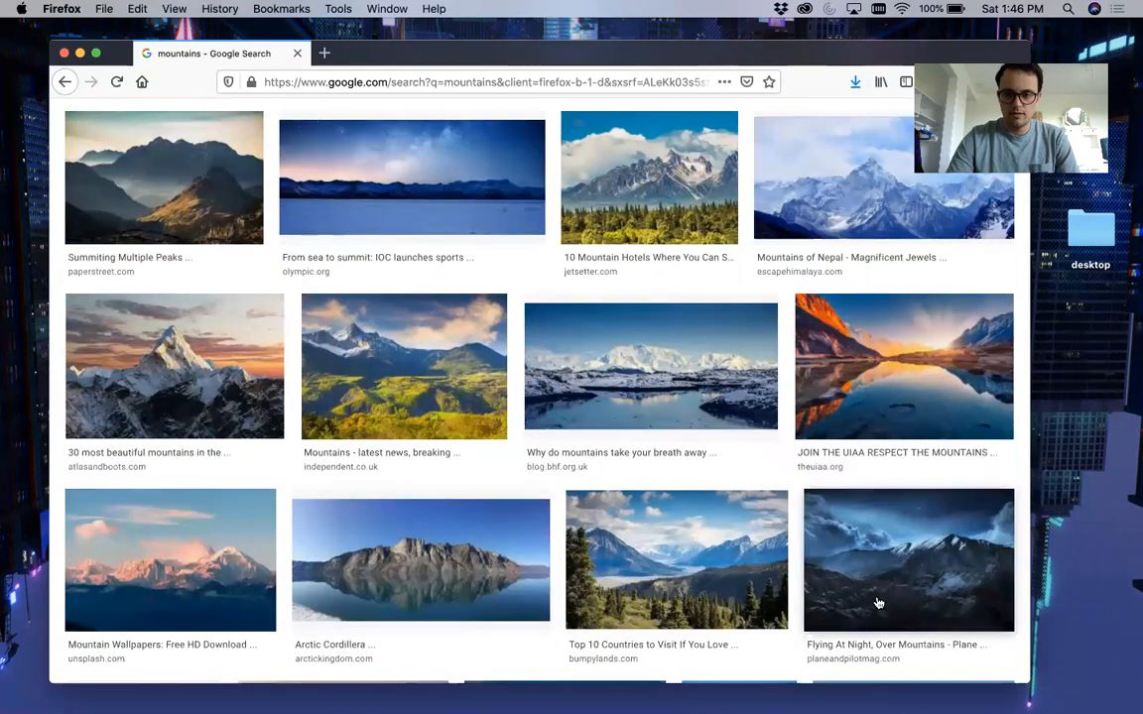
pyautogui.scroll(-12, 339, 544)
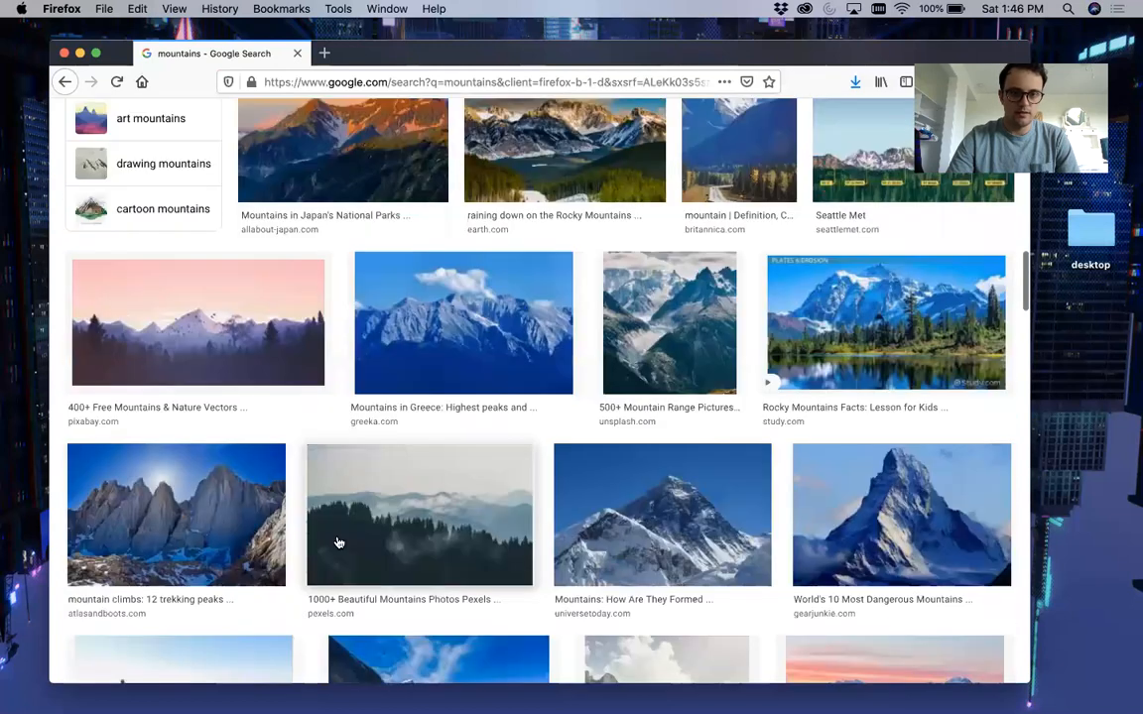
pyautogui.scroll(12, 338, 541)
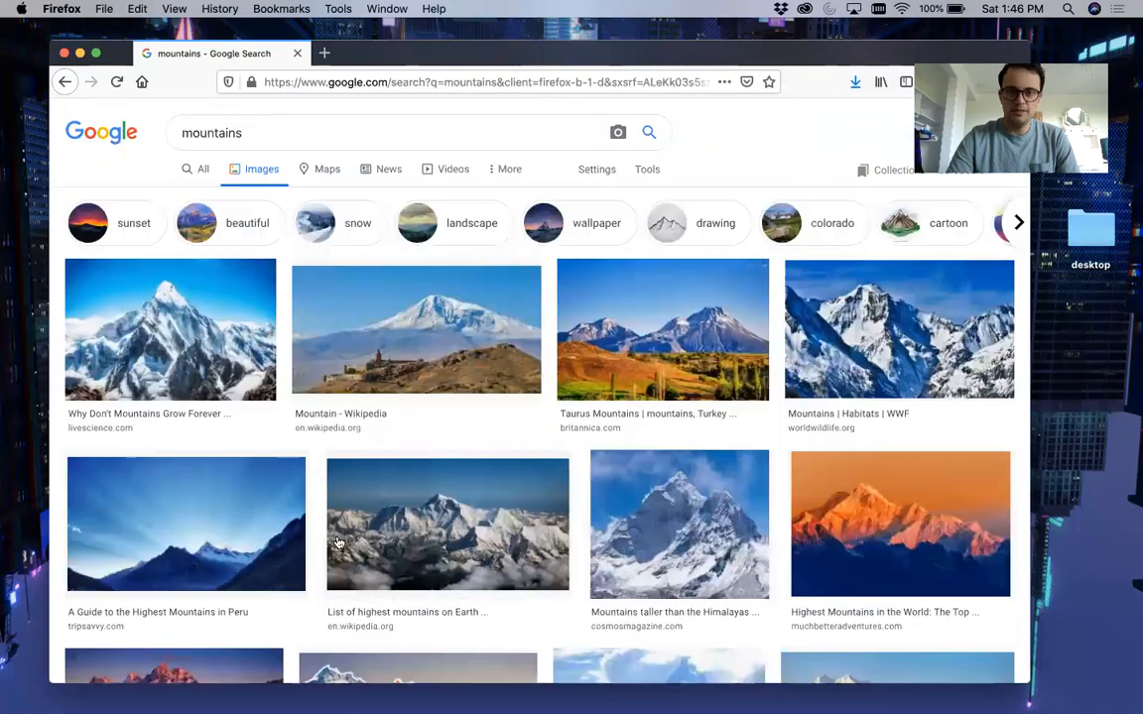
# Step: Search Google Images for plateau instead
pyautogui.moveTo(275, 126); pyautogui.dragTo(79, 121)
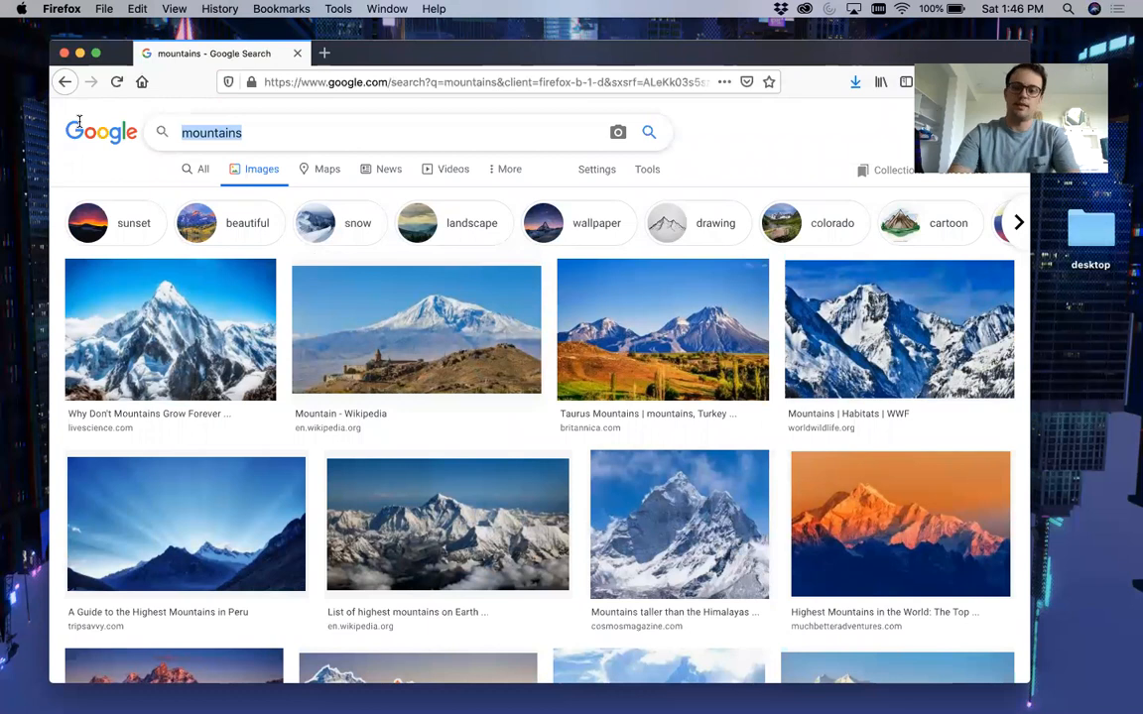
pyautogui.write('plateau')
pyautogui.press('Return')
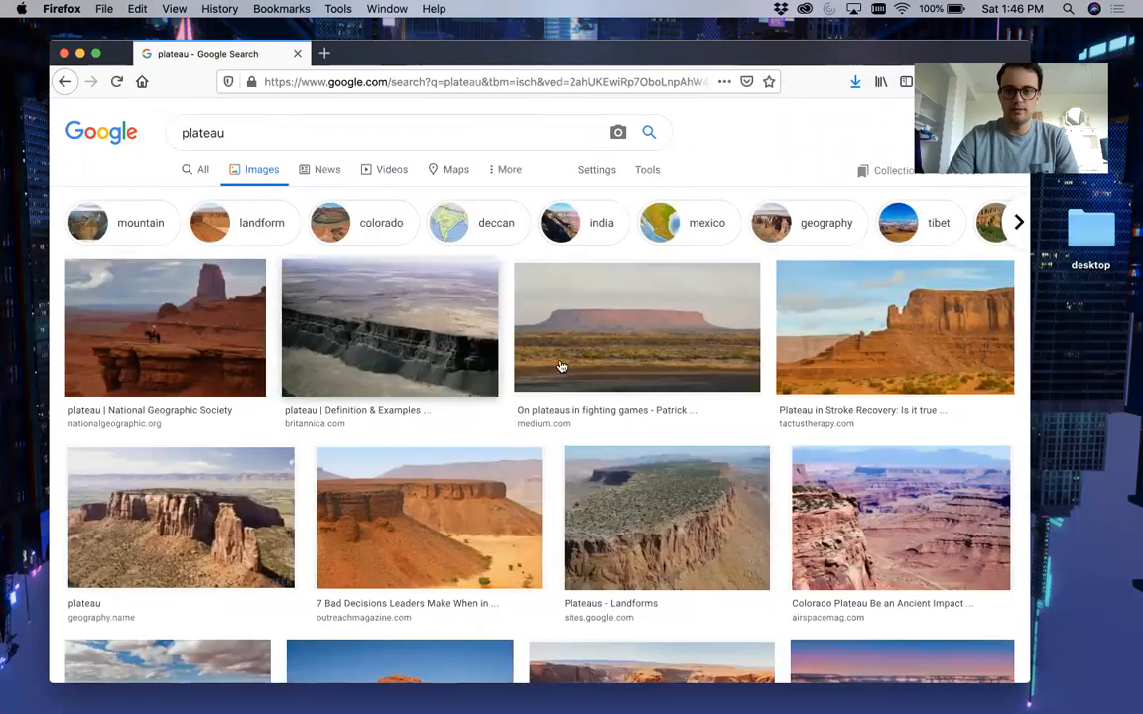
pyautogui.click(832, 347)
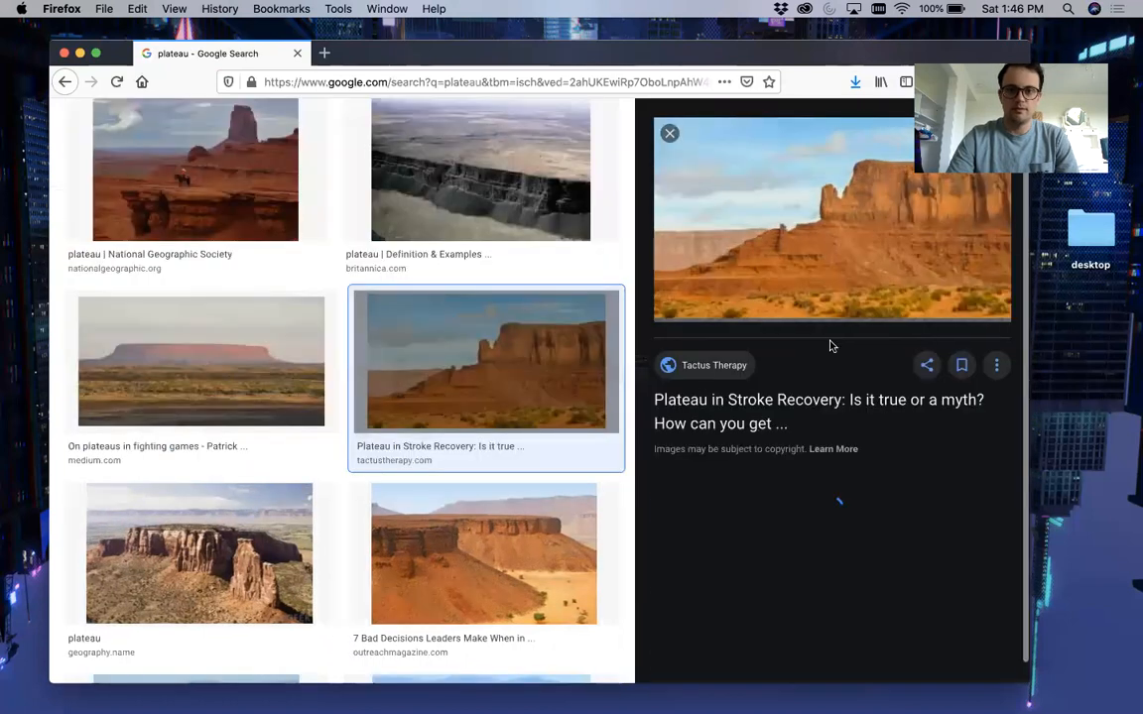
pyautogui.rightClick(734, 252)
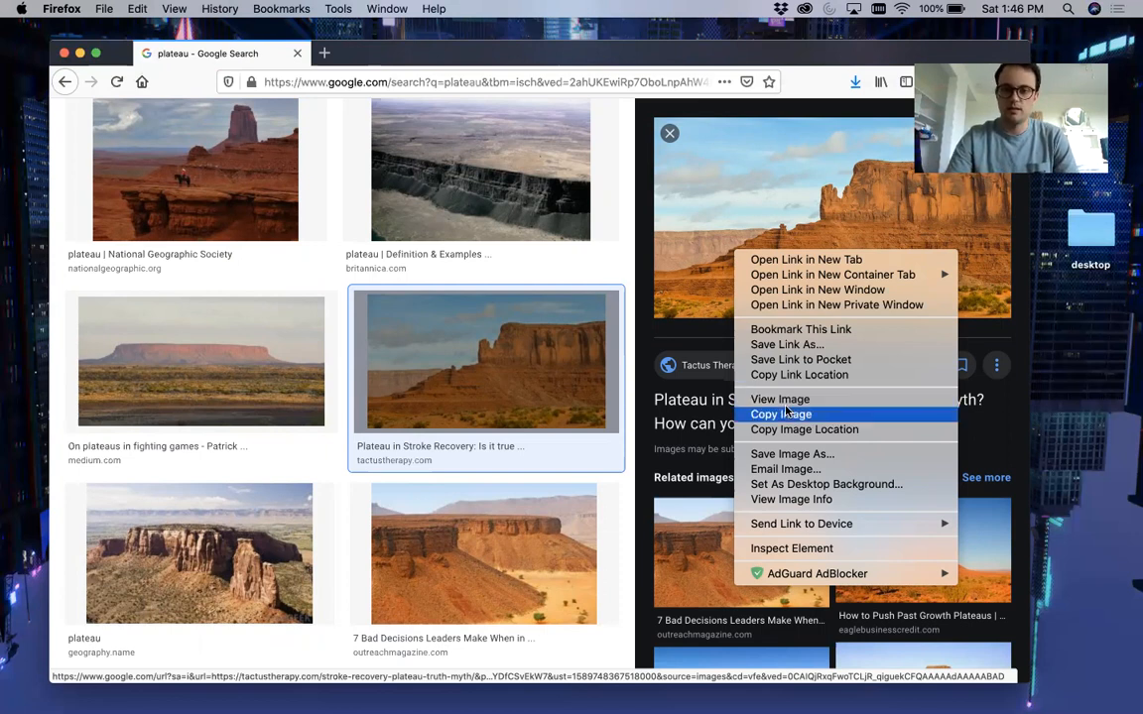
pyautogui.click(795, 459)
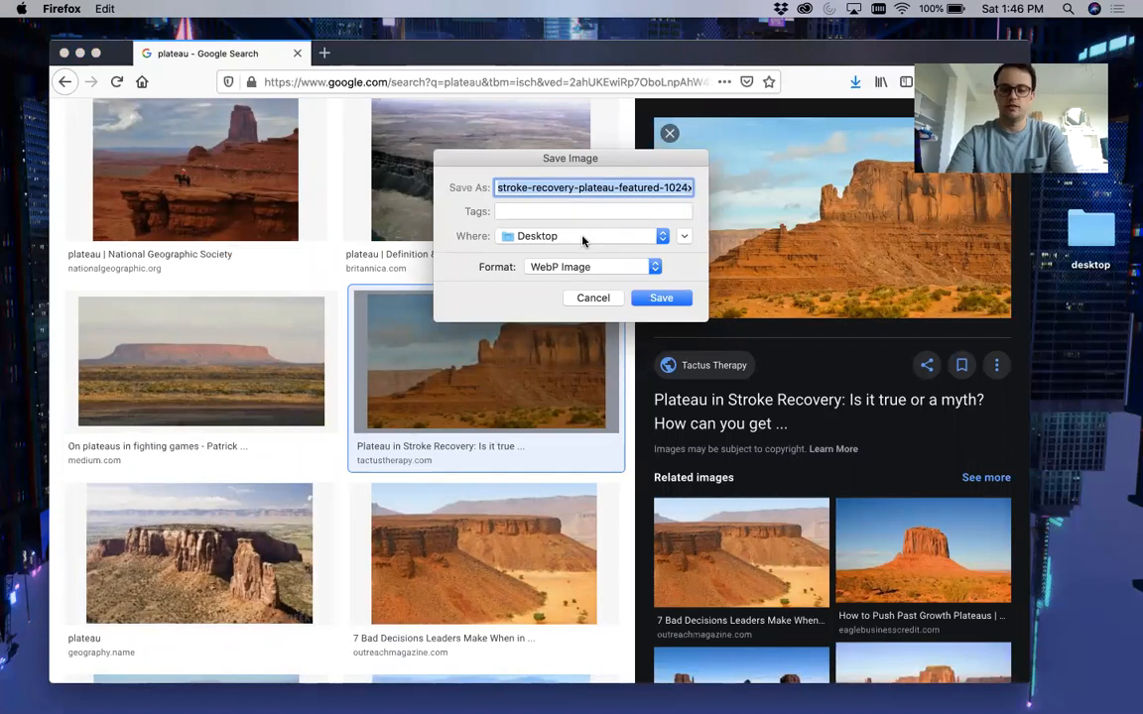
pyautogui.write('plateau')
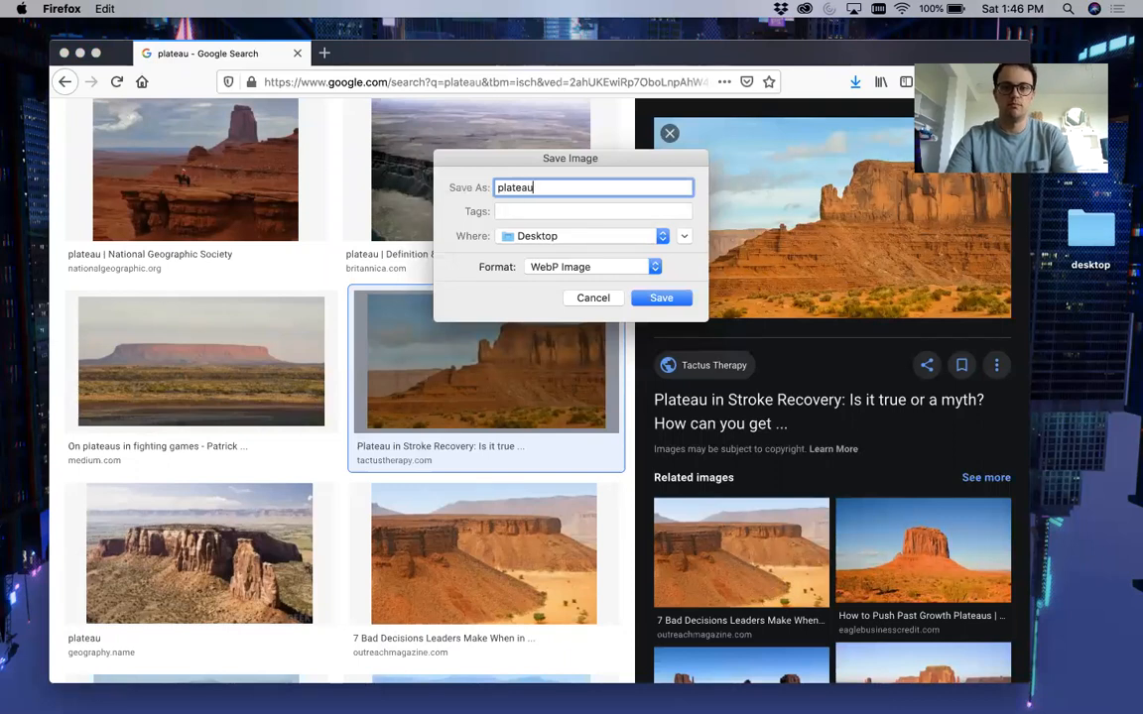
pyautogui.click(623, 265)
pyautogui.click(553, 216)
pyautogui.click(593, 298)
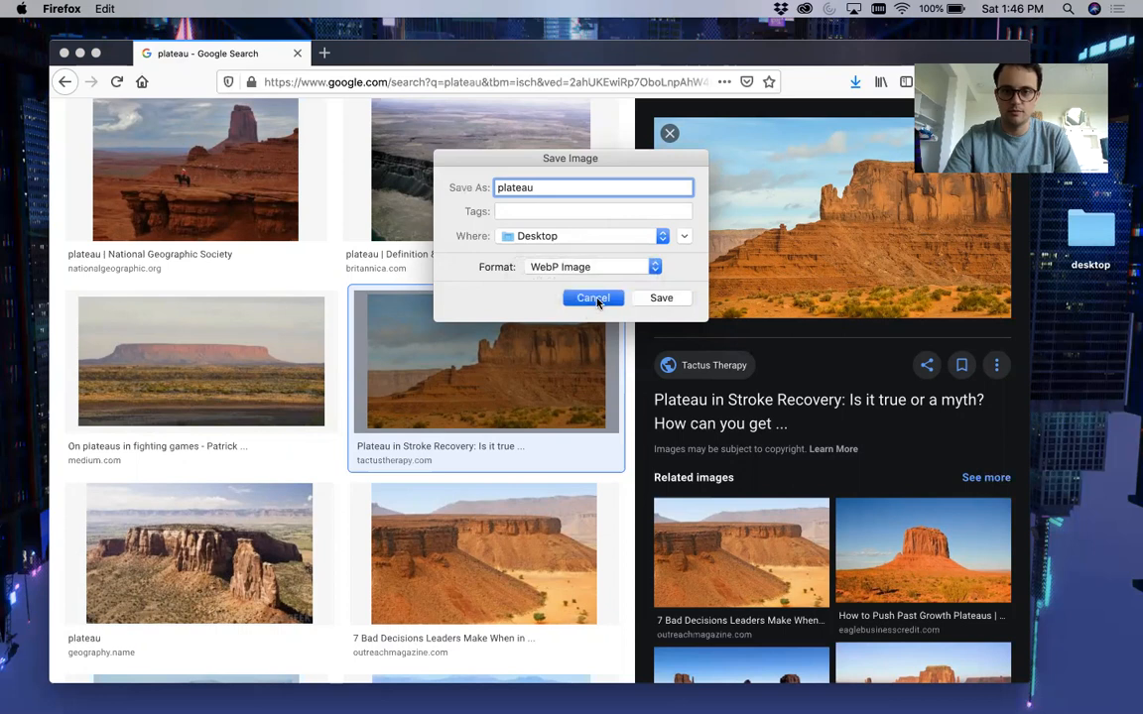
# Step: View the source web page of the Tactus Therapy plateau image and close it
pyautogui.click(755, 250)
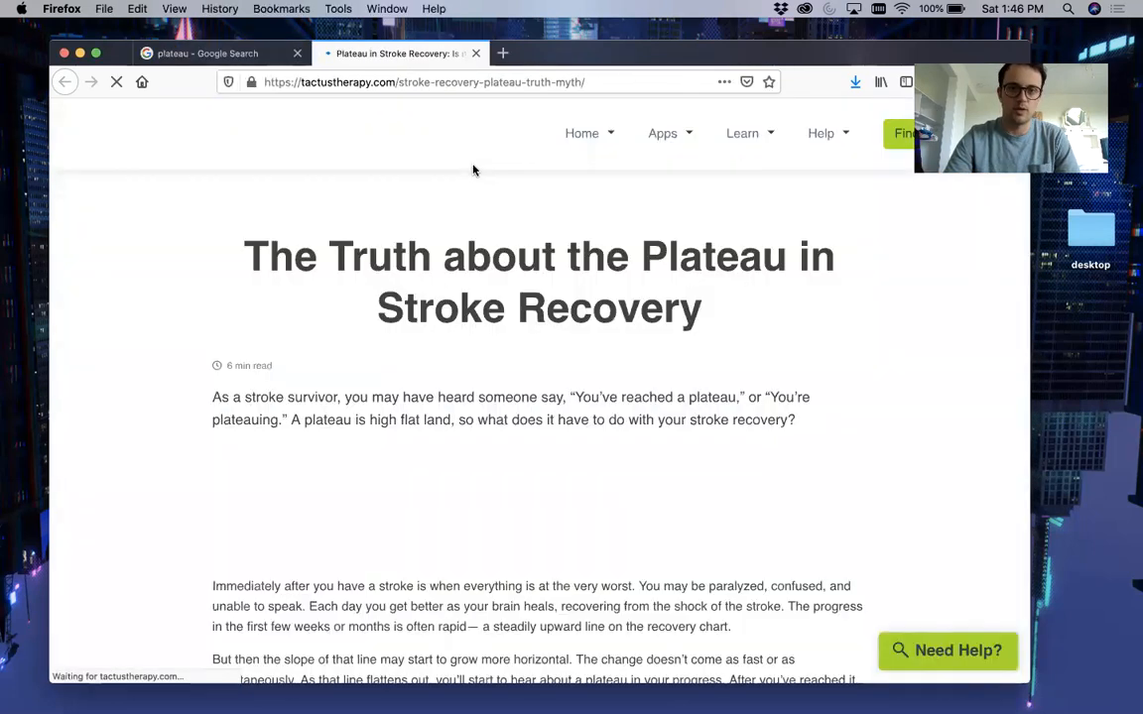
pyautogui.scroll(-3, 528, 347)
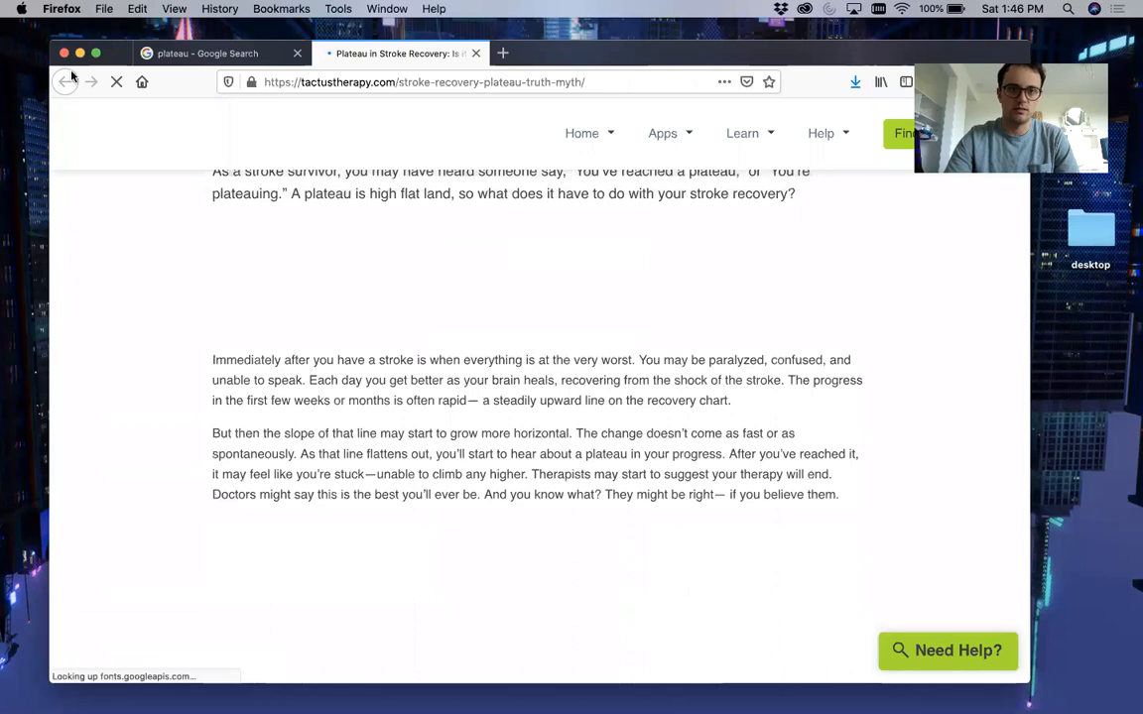
pyautogui.click(473, 54)
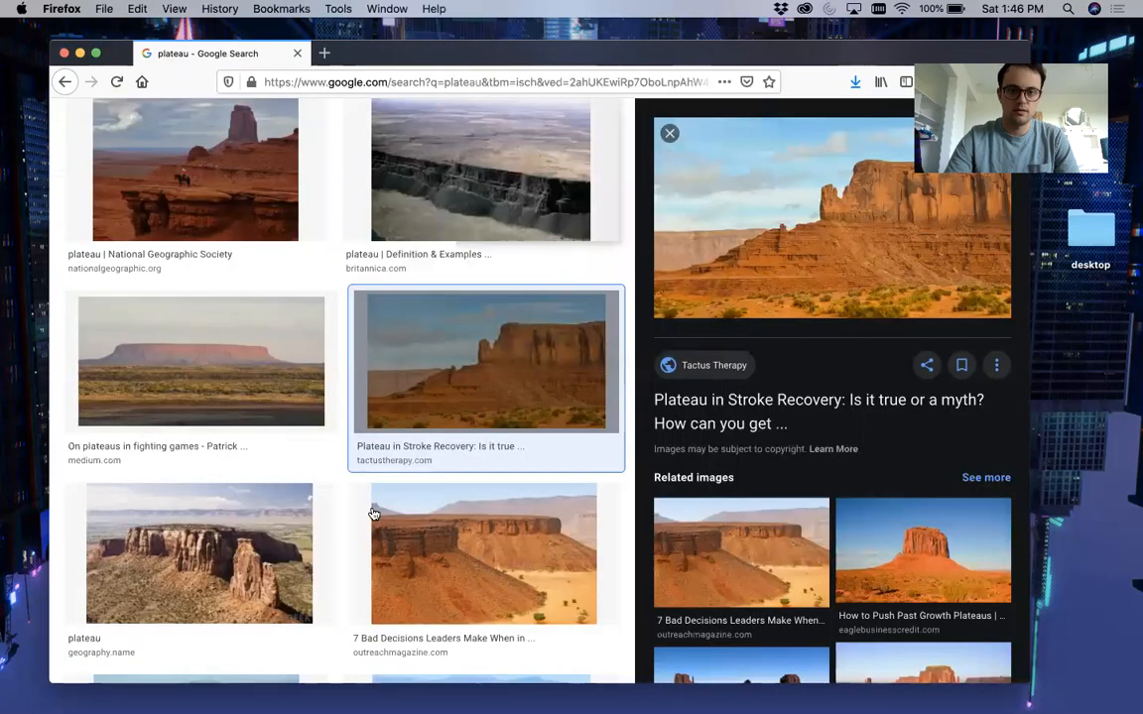
# Step: Open the Eagle Business Credit plateau image from the results and start saving it
pyautogui.scroll(-3, 368, 533)
pyautogui.scroll(-3, 368, 532)
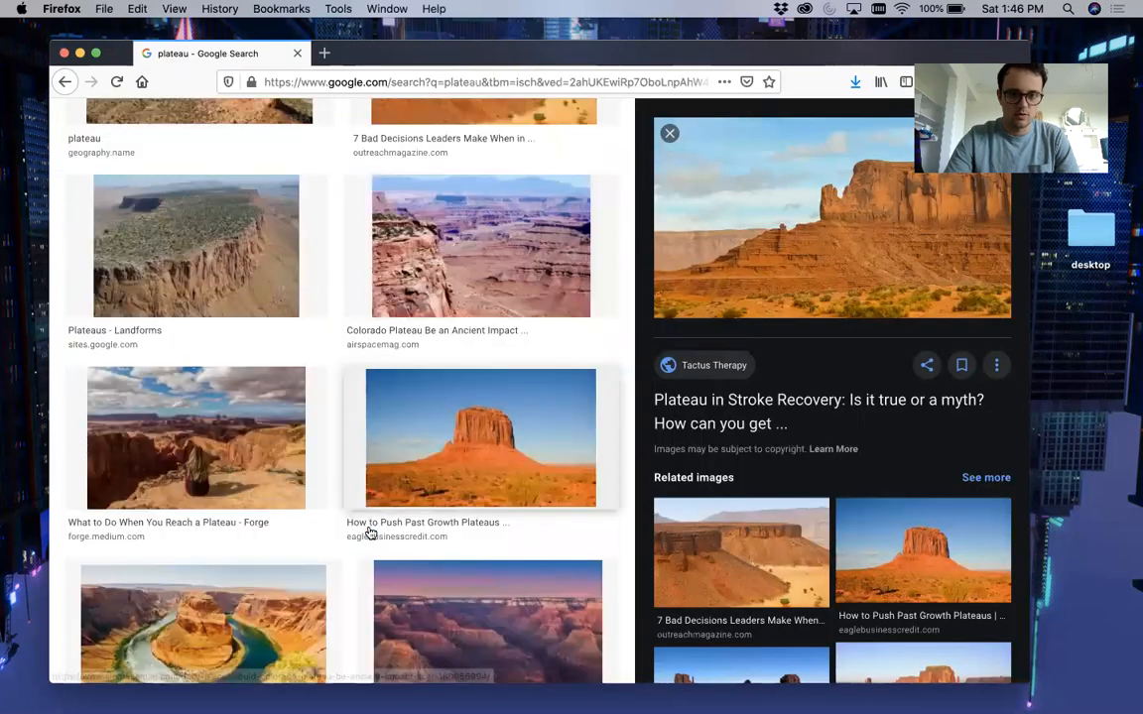
pyautogui.click(459, 438)
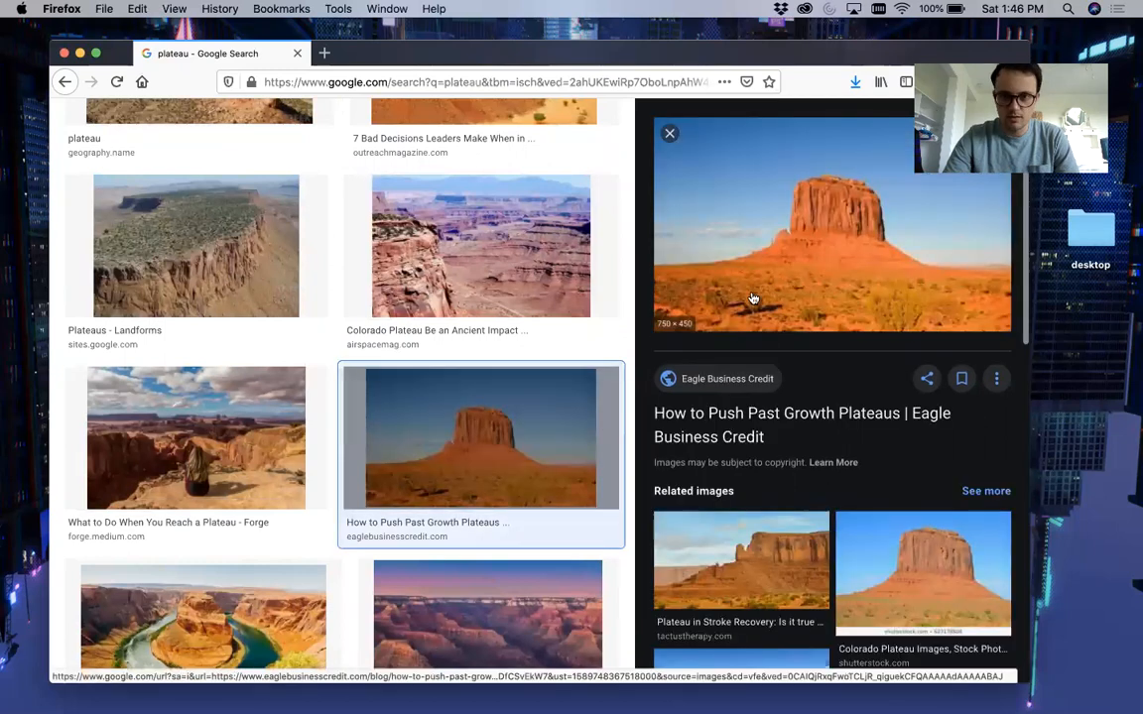
pyautogui.rightClick(753, 298)
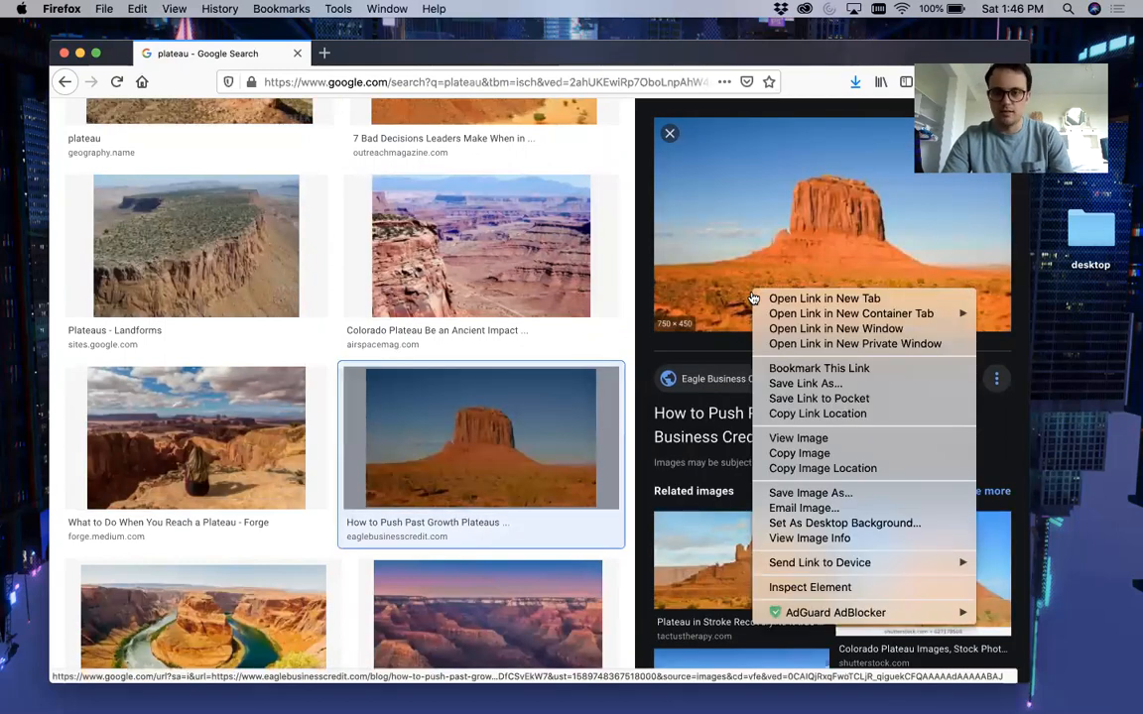
pyautogui.click(784, 493)
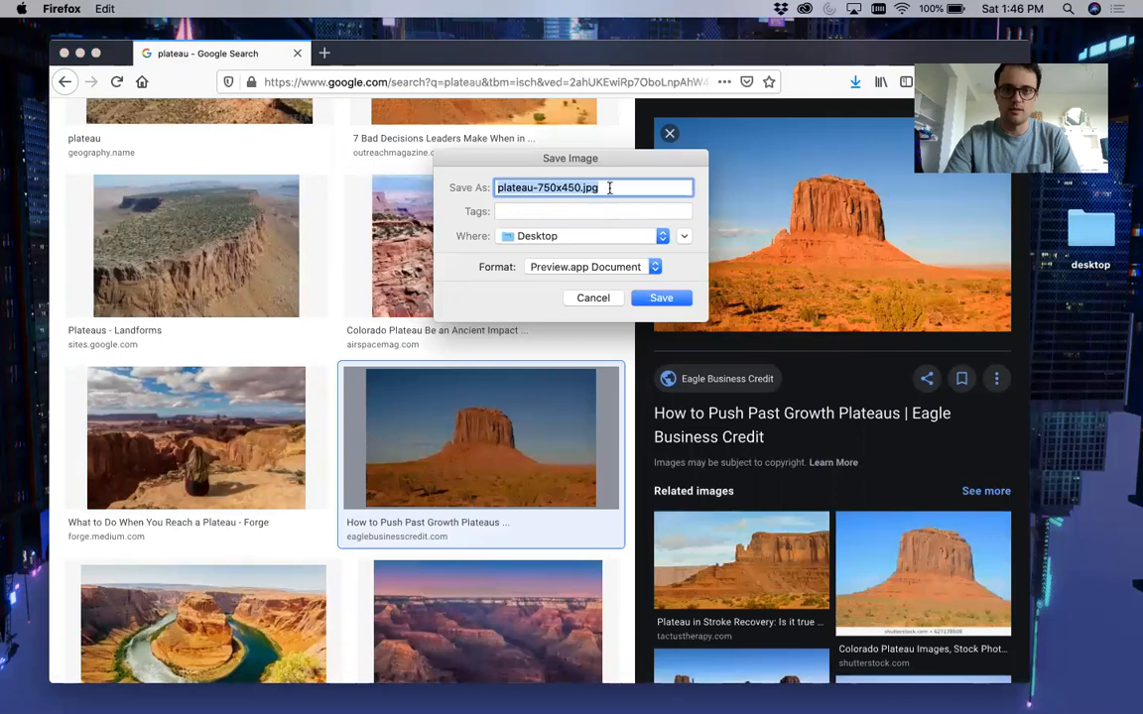
# Step: Name the image plateau.jpg and save it to the Desktop
pyautogui.click(580, 188)
pyautogui.press('BackSpace')
pyautogui.press('BackSpace')
pyautogui.press('BackSpace')
pyautogui.press('BackSpace')
pyautogui.press('BackSpace')
pyautogui.press('BackSpace')
pyautogui.press('BackSpace')
pyautogui.press('BackSpace')
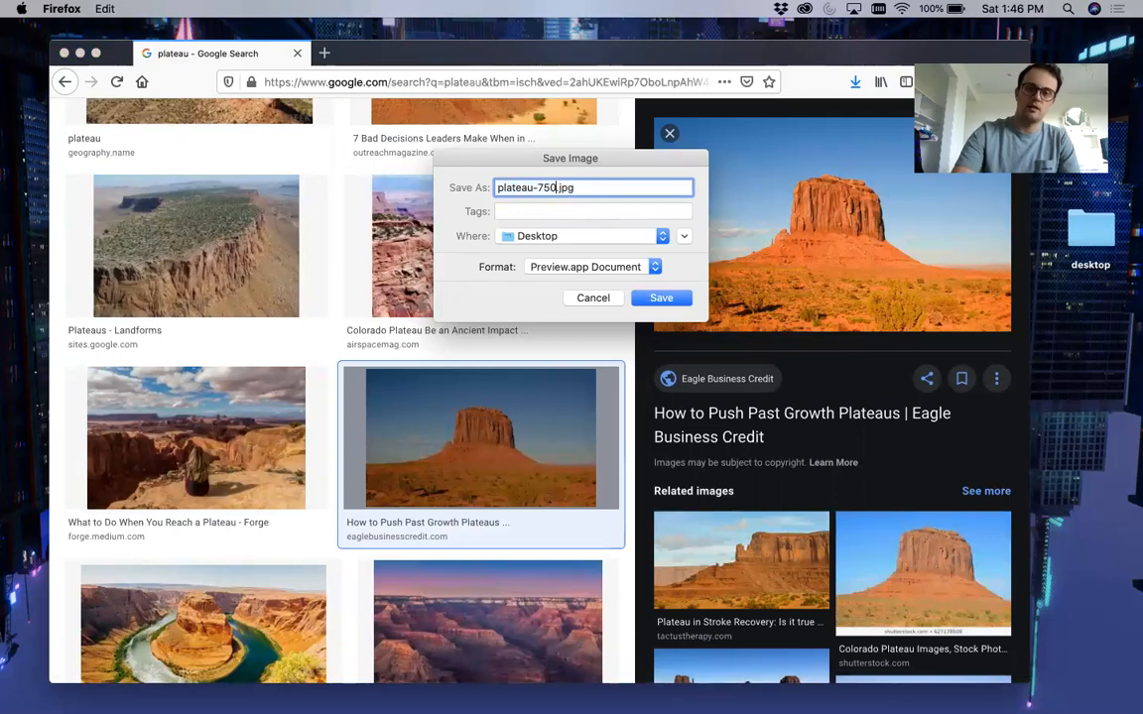
pyautogui.press('Return')
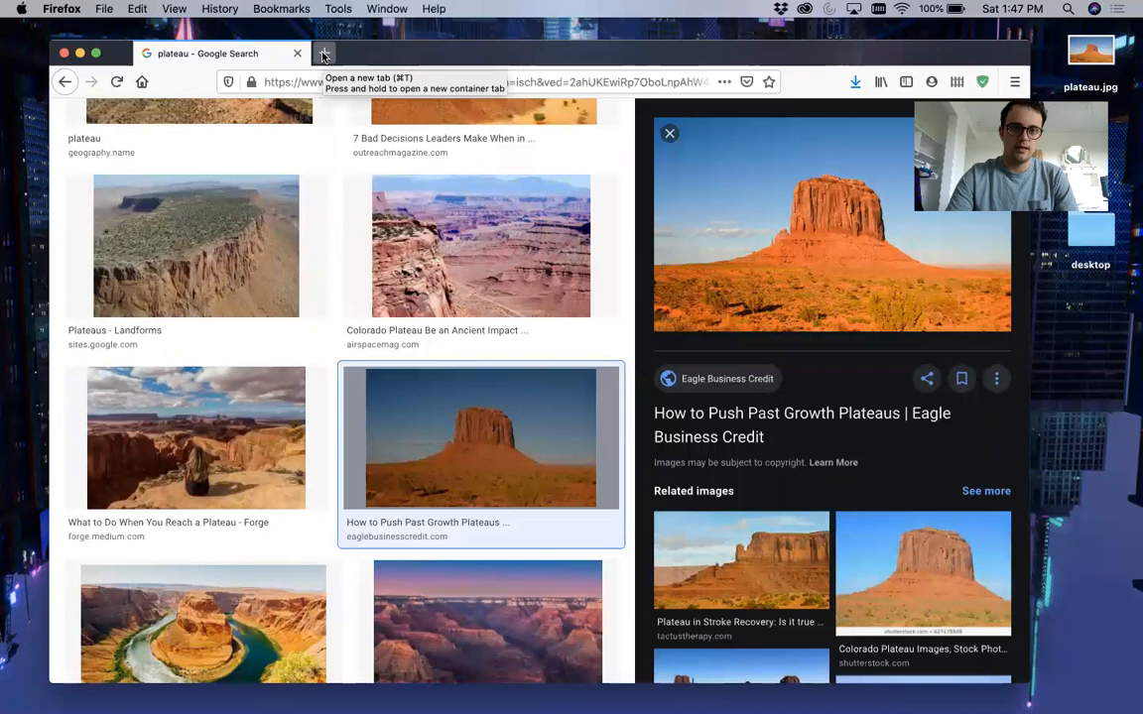
# Step: Search Google Images for sunset
pyautogui.scroll(7, 290, 133)
pyautogui.tripleClick(288, 134)
pyautogui.write('sunset')
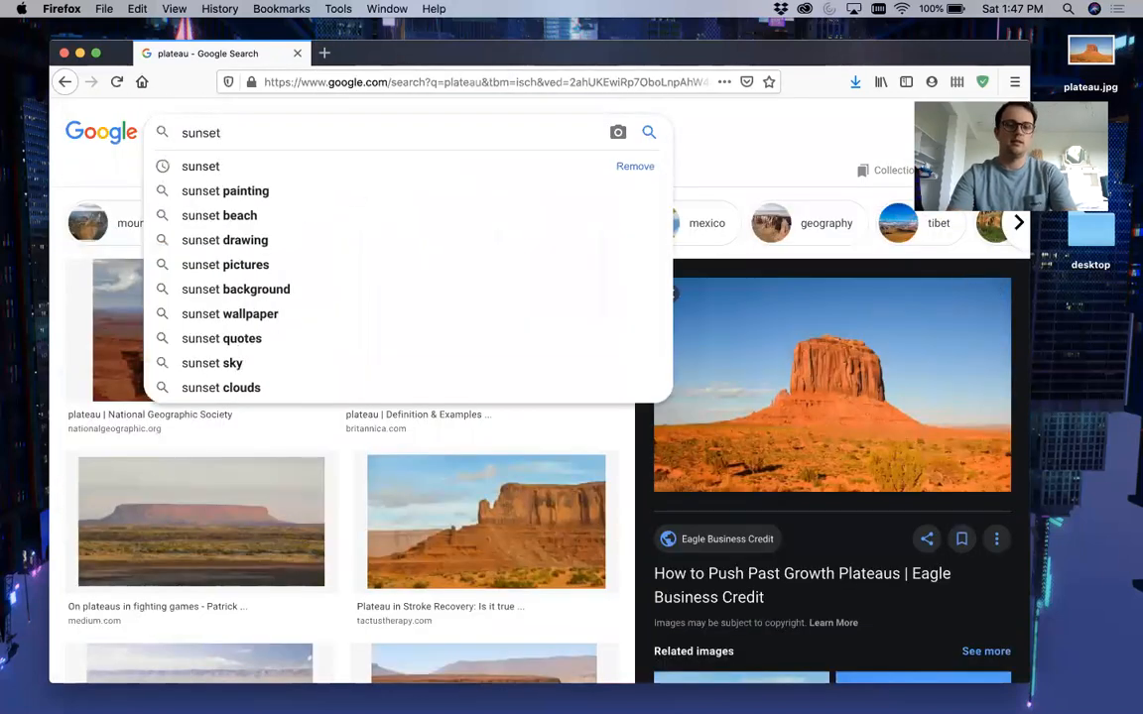
pyautogui.press('Return')
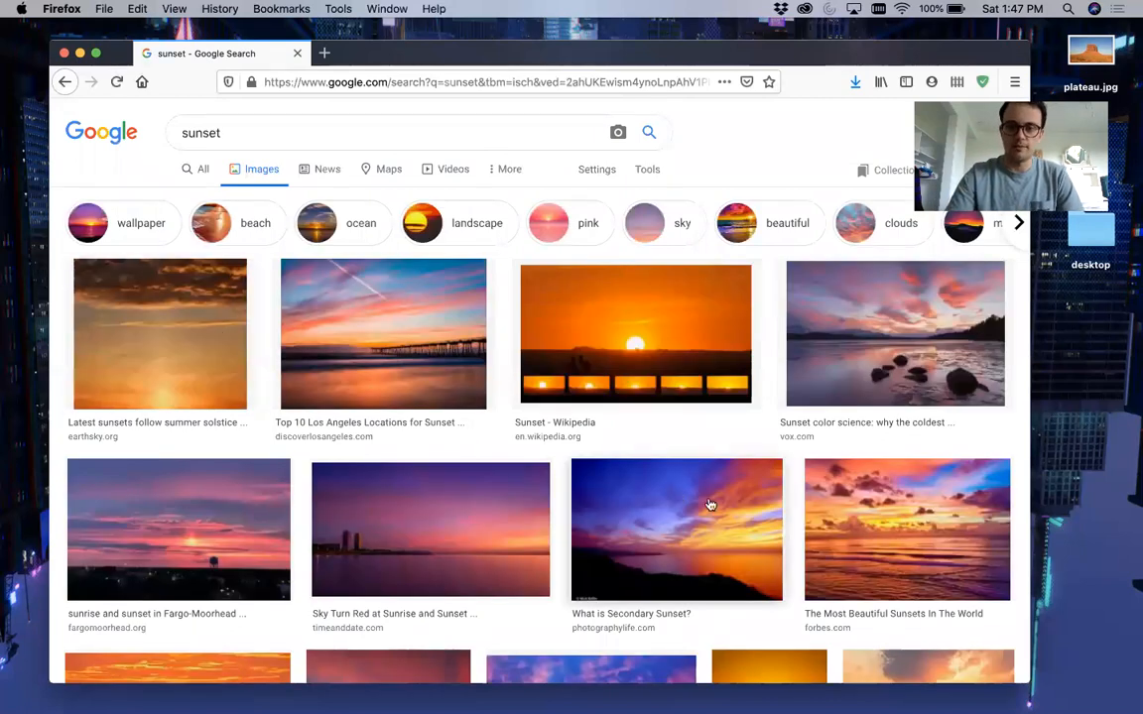
pyautogui.click(863, 325)
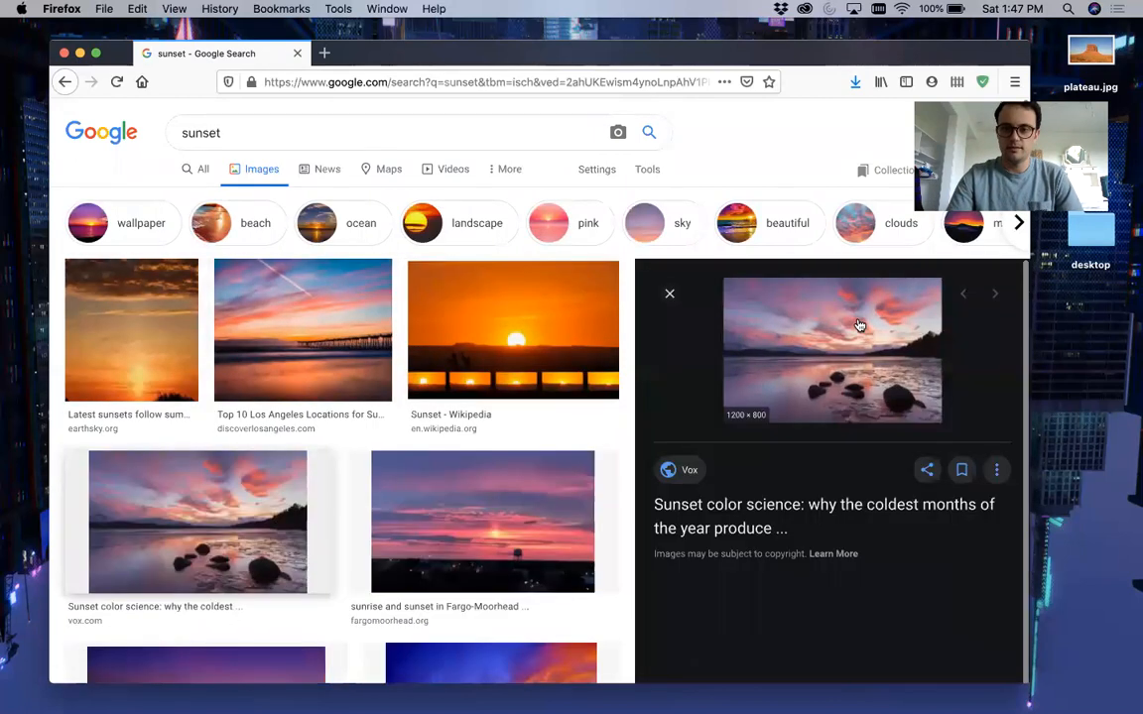
pyautogui.rightClick(741, 274)
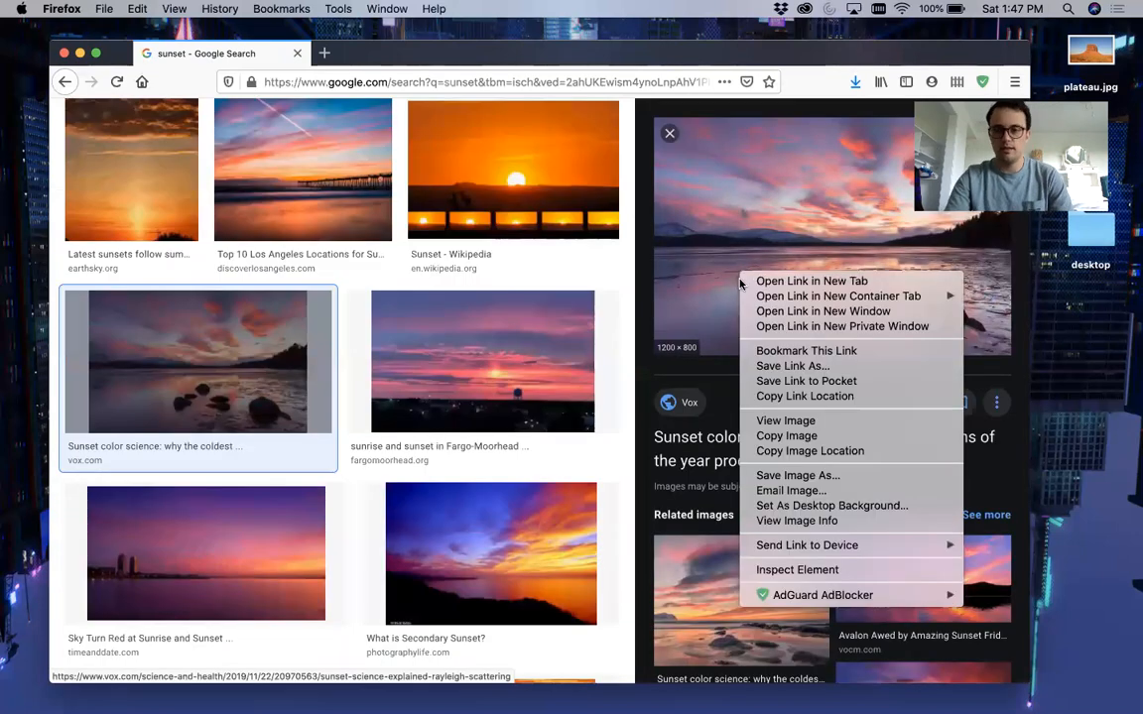
pyautogui.click(812, 475)
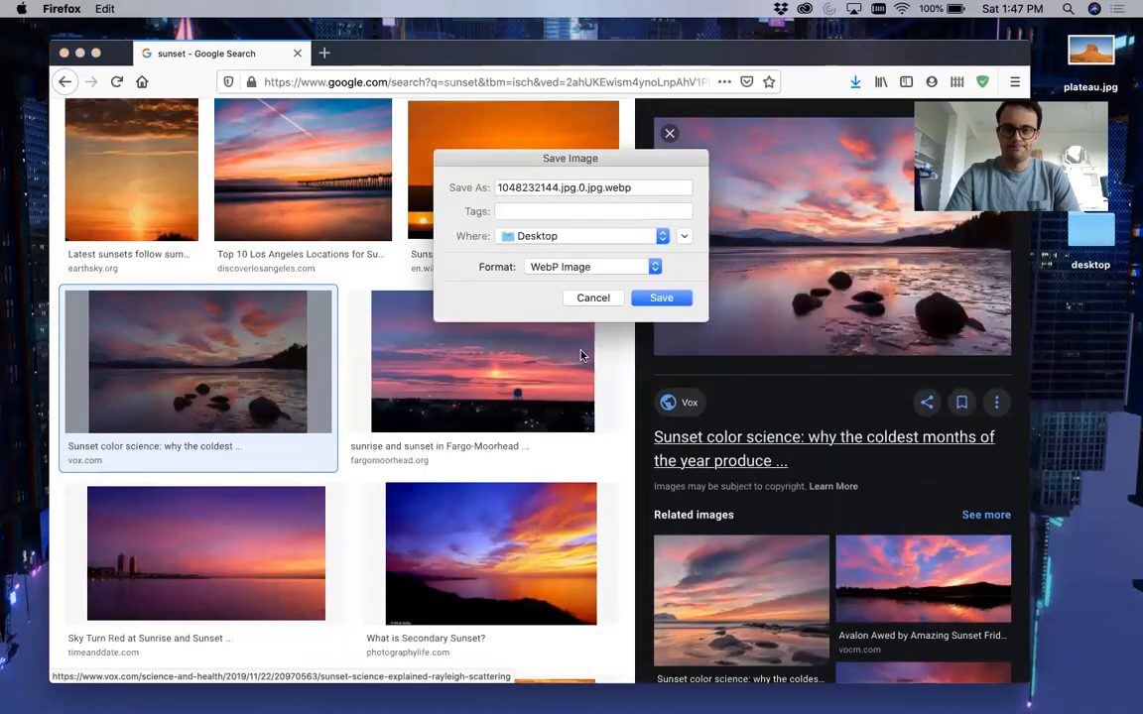
pyautogui.click(603, 187)
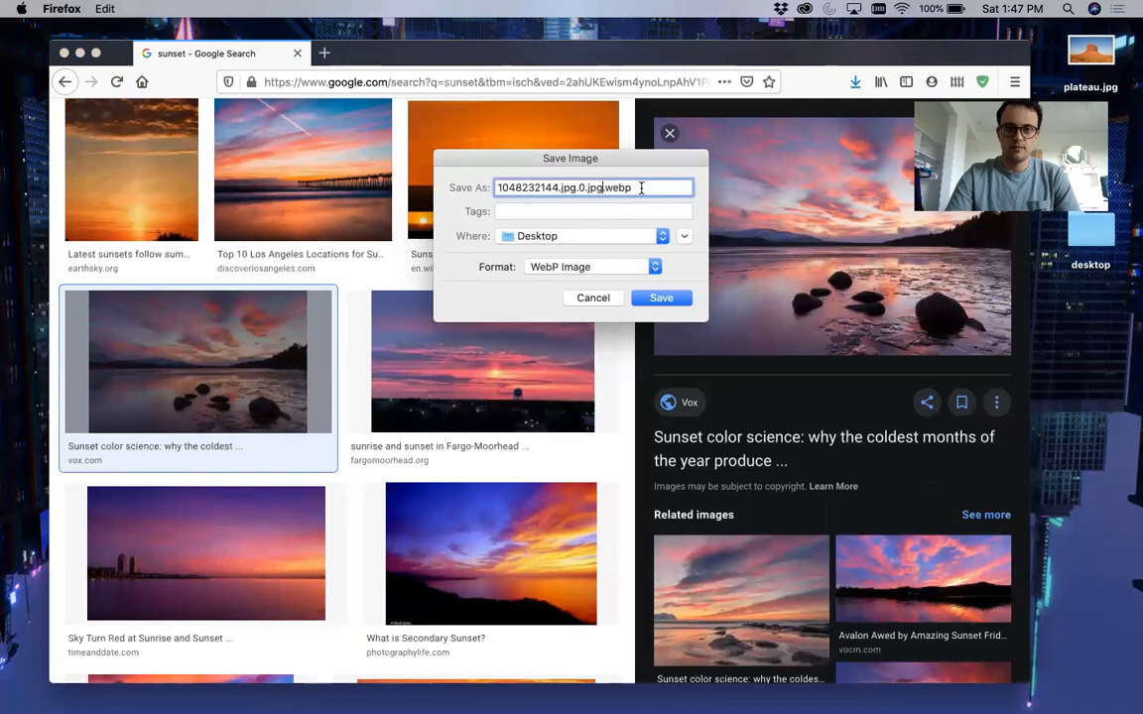
pyautogui.click(635, 269)
pyautogui.click(605, 297)
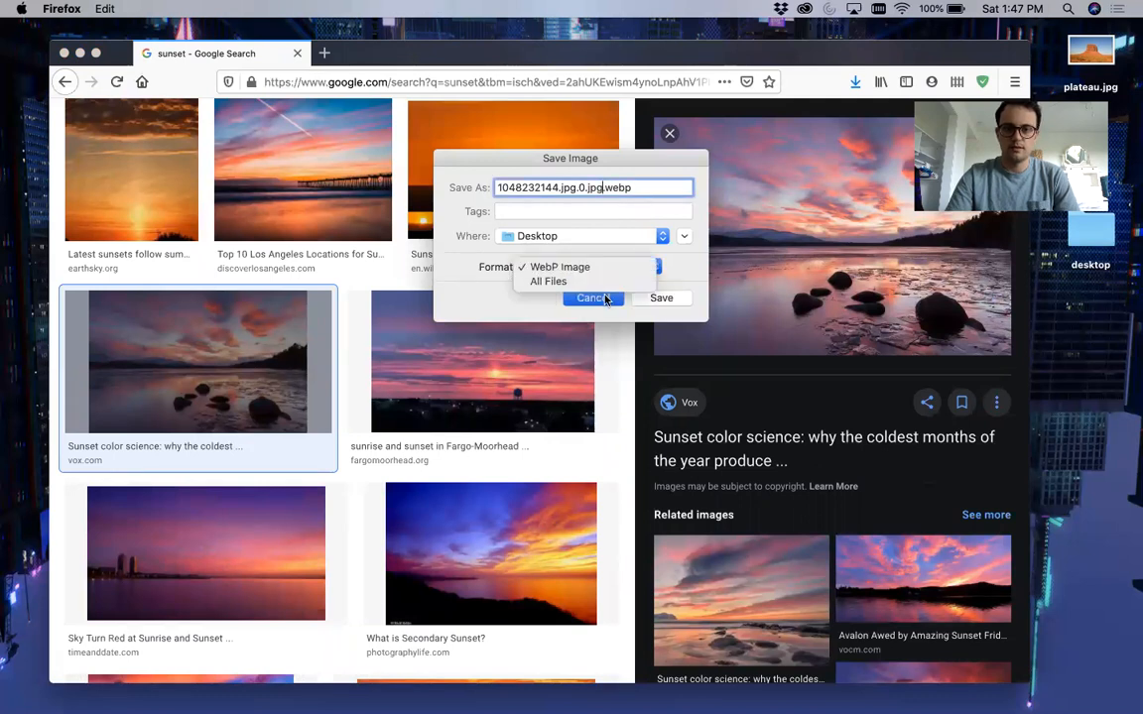
# Step: View the source article of the Vox sunset image, then close it and return to the sunset image results
pyautogui.click(782, 342)
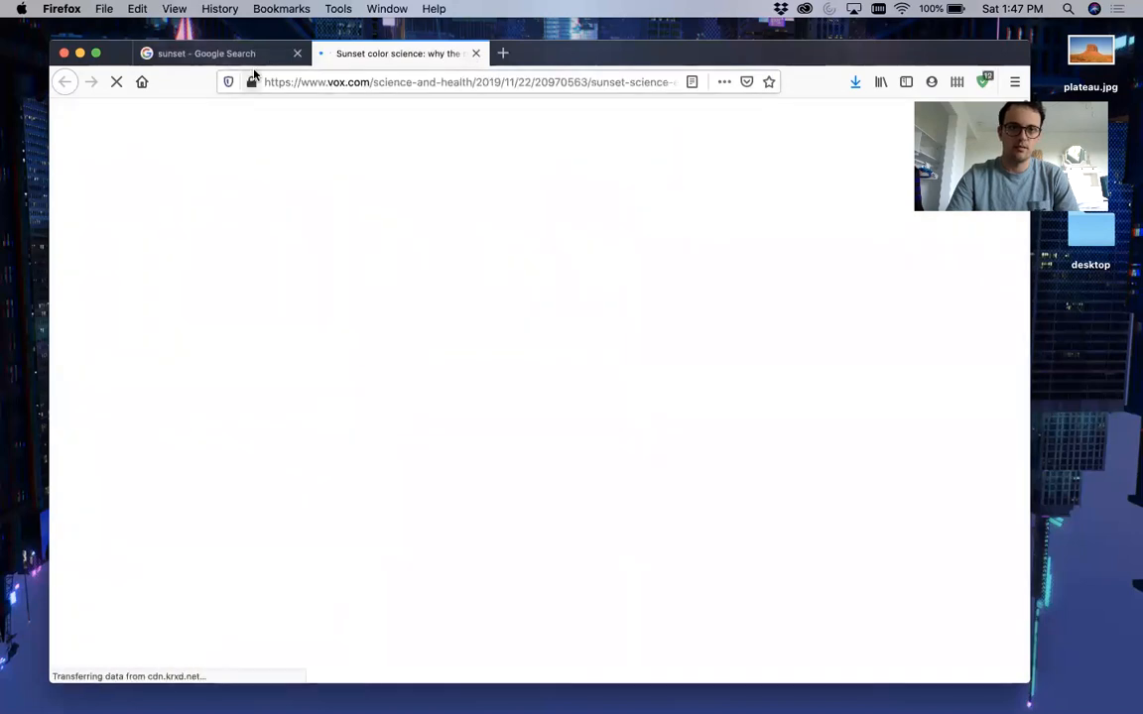
pyautogui.click(227, 54)
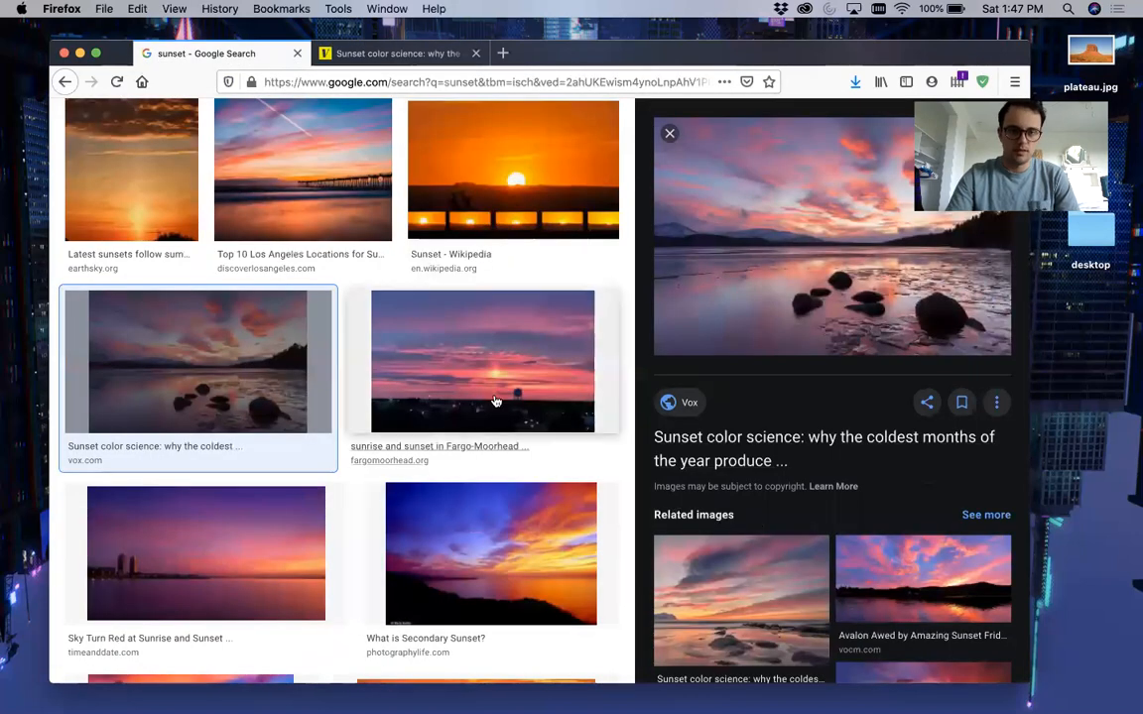
pyautogui.scroll(-5, 257, 643)
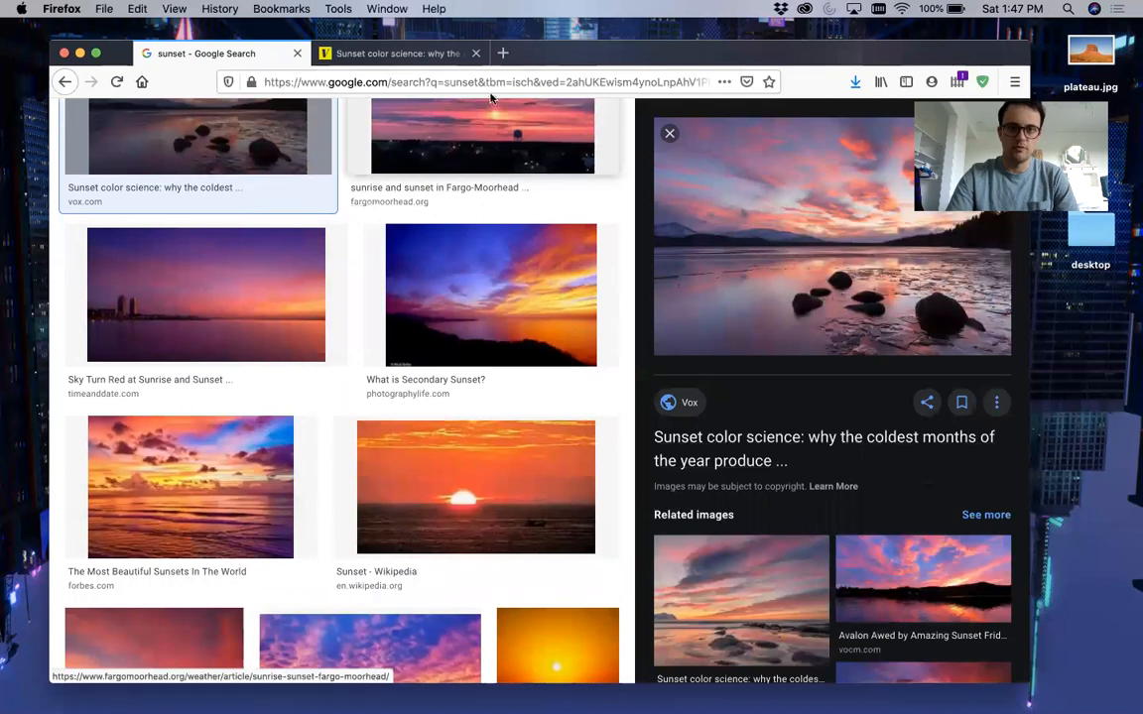
pyautogui.moveTo(247, 62); pyautogui.dragTo(250, 77)
pyautogui.moveTo(110, 52); pyautogui.dragTo(106, 100)
pyautogui.click(387, 100)
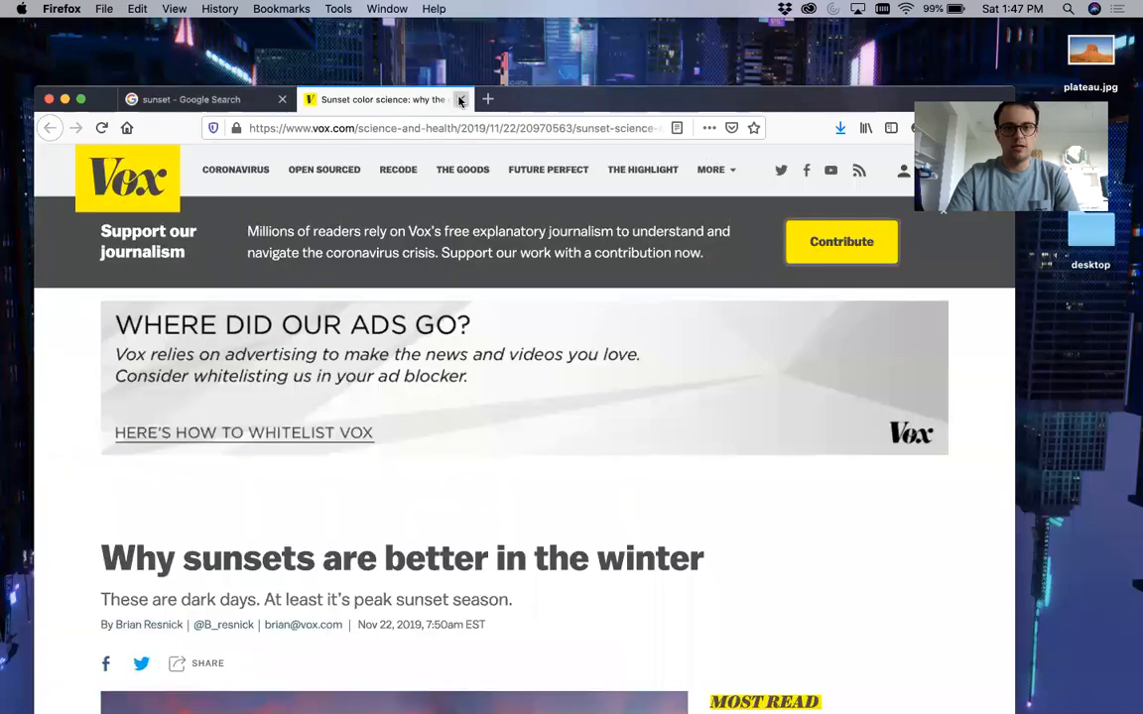
pyautogui.press('super+w')
pyautogui.moveTo(372, 99); pyautogui.dragTo(387, 49)
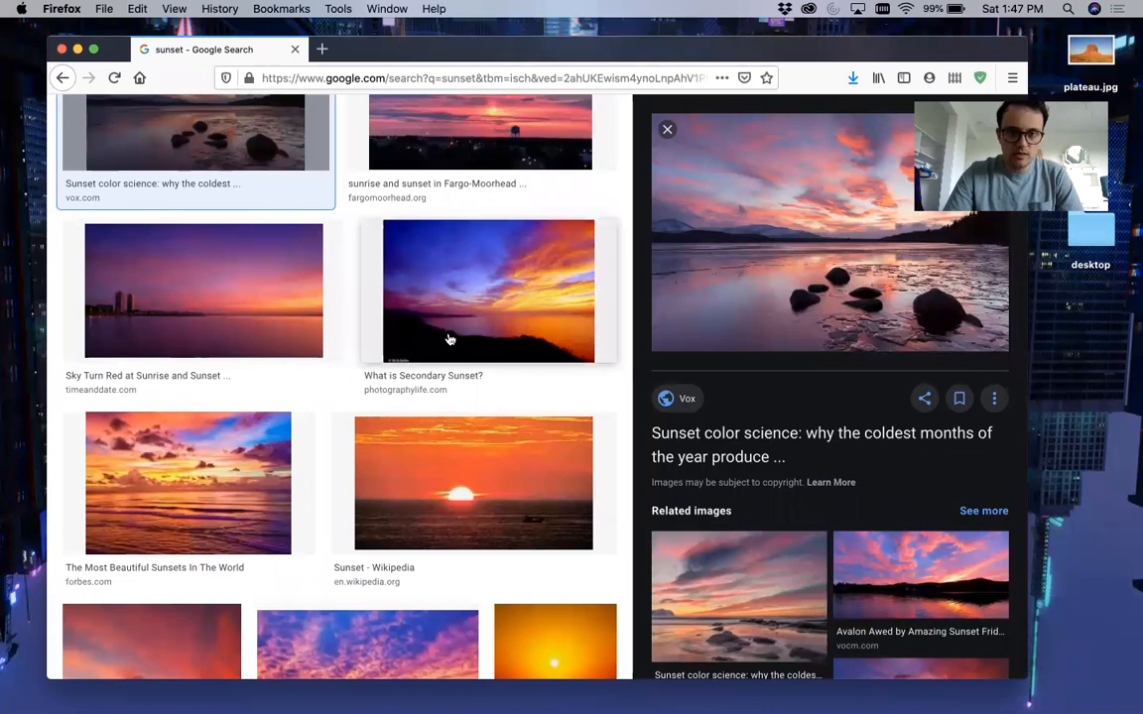
# Step: Save the Time and Date sunset image to the Desktop as sunset.jpg, then close the Google Images results
pyautogui.click(229, 326)
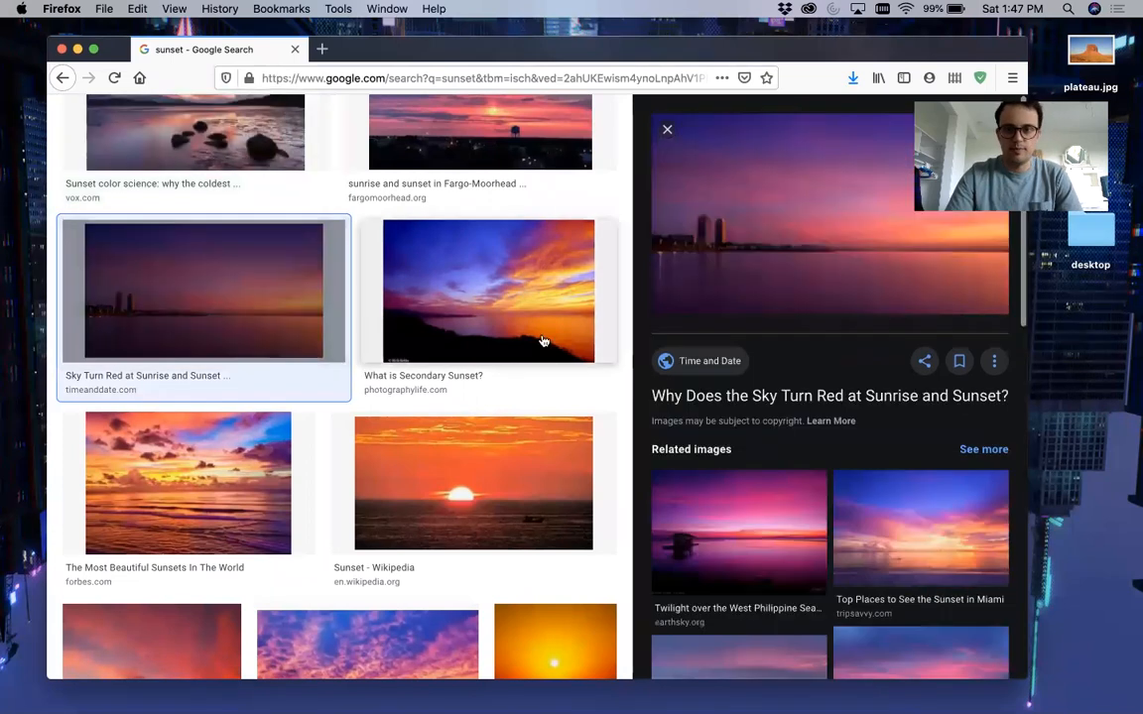
pyautogui.rightClick(727, 239)
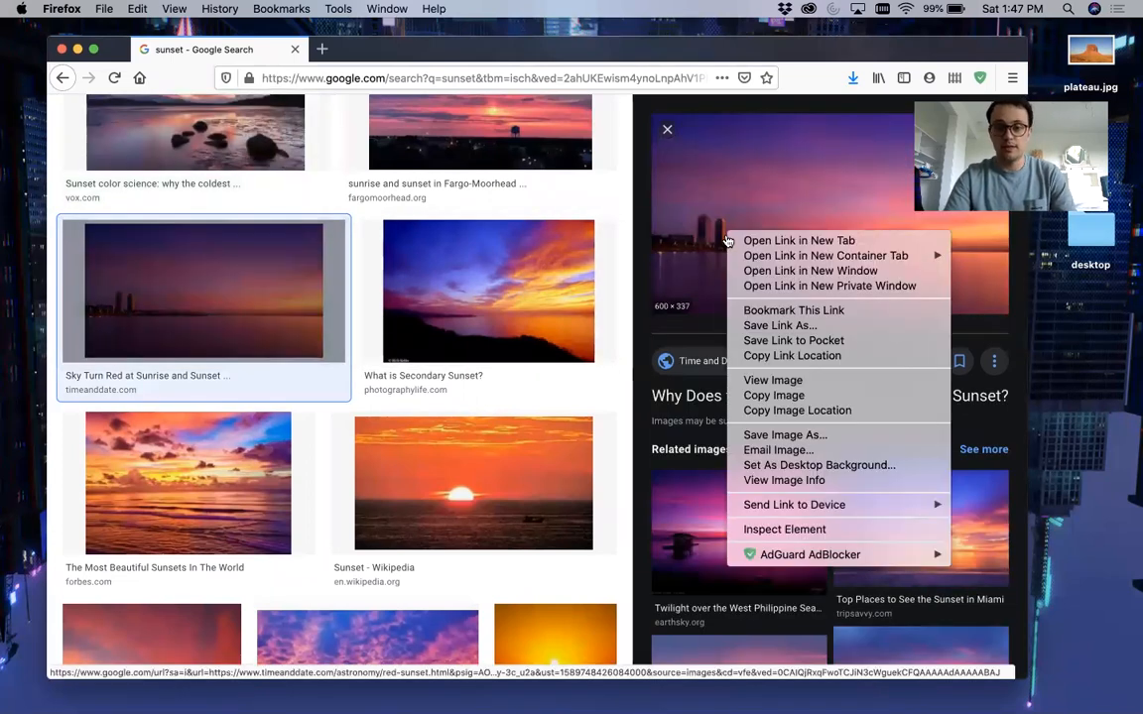
pyautogui.click(779, 437)
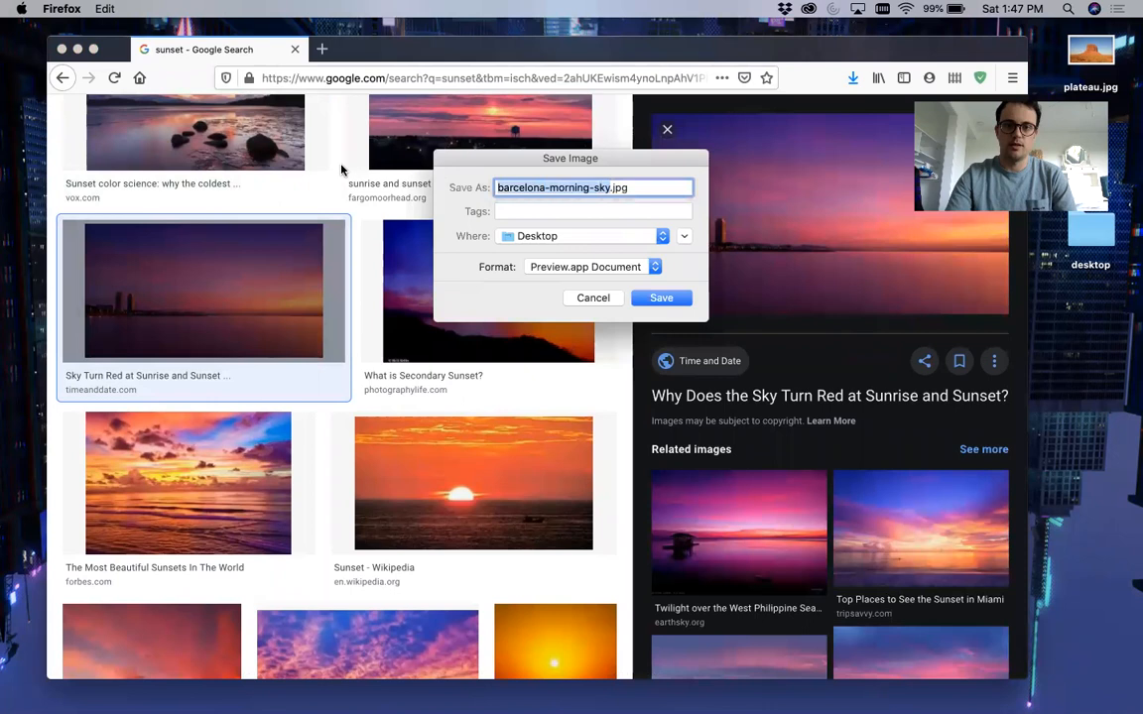
pyautogui.write('sunset')
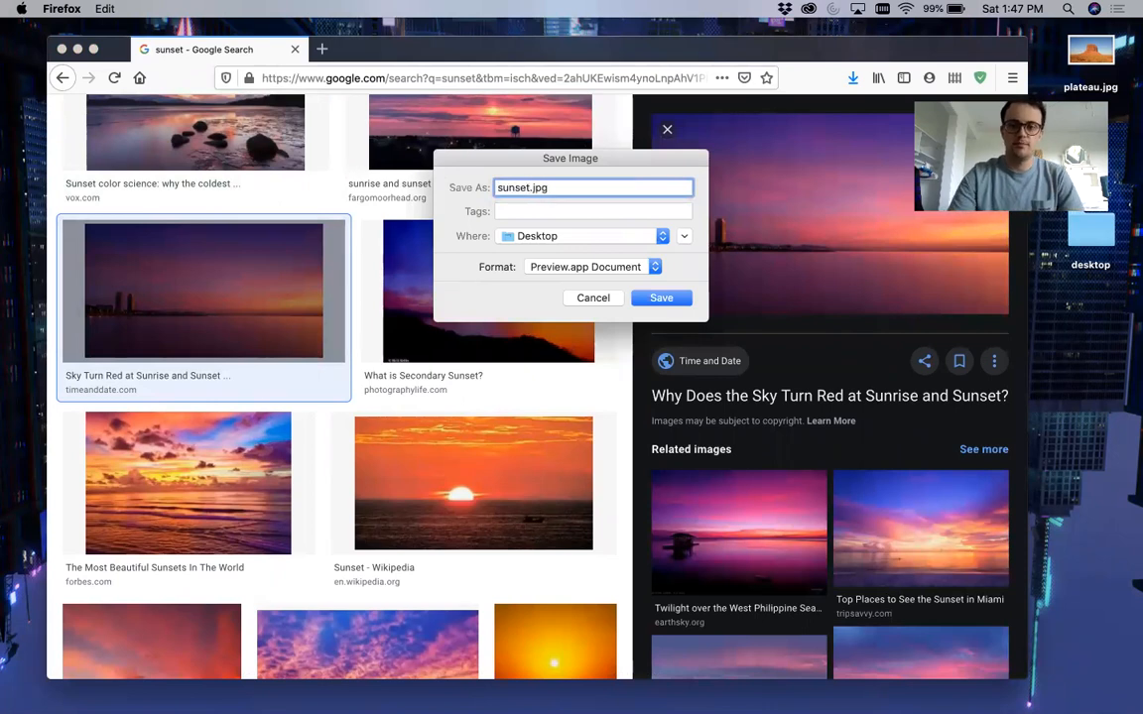
pyautogui.press('Return')
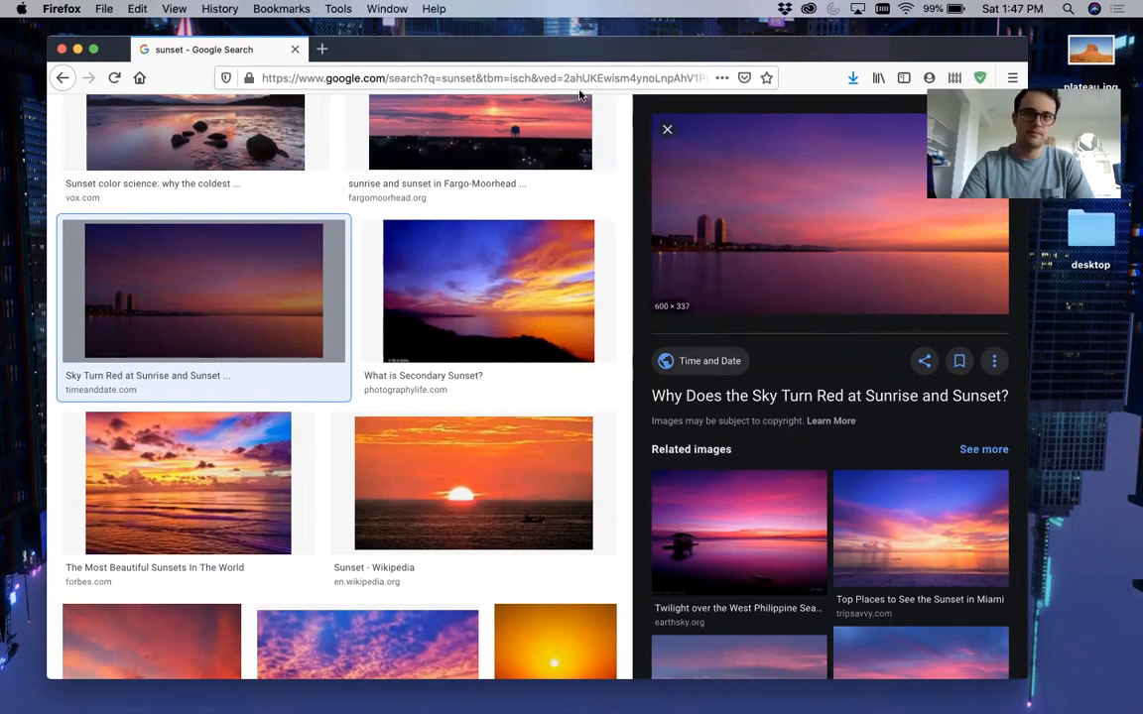
pyautogui.click(294, 48)
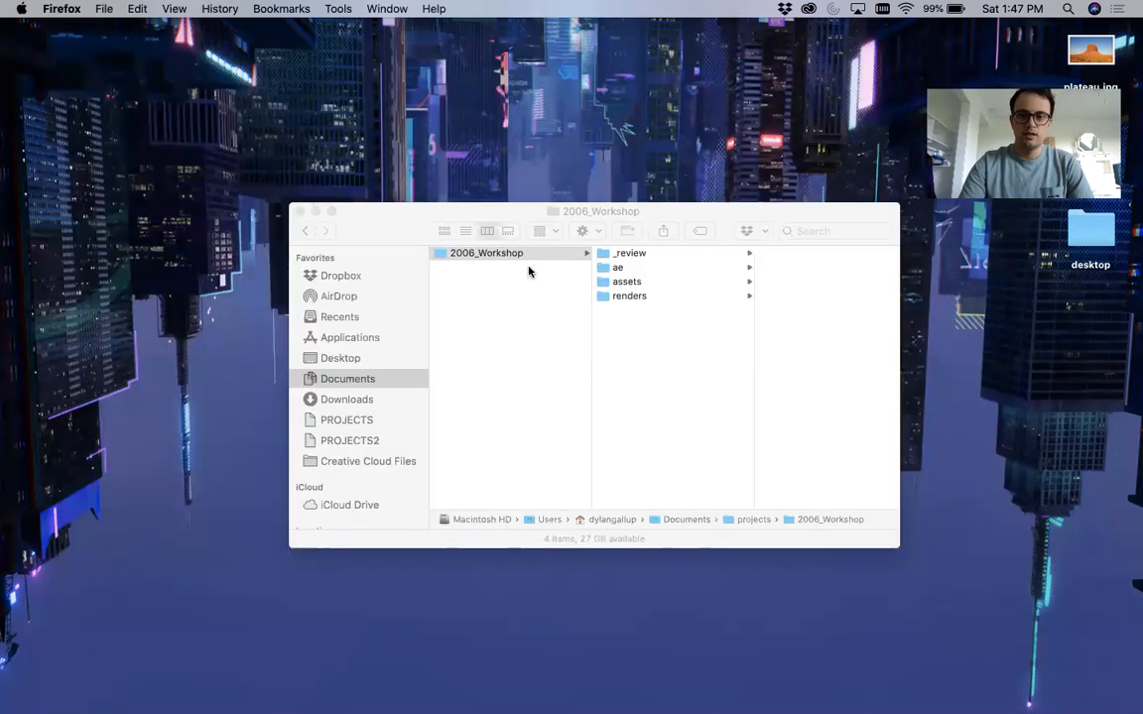
# Step: Open a second Finder window on the Desktop beside the 2006_Workshop window and select plateau.jpg and sunset.jpg in it
pyautogui.moveTo(390, 215); pyautogui.dragTo(264, 159)
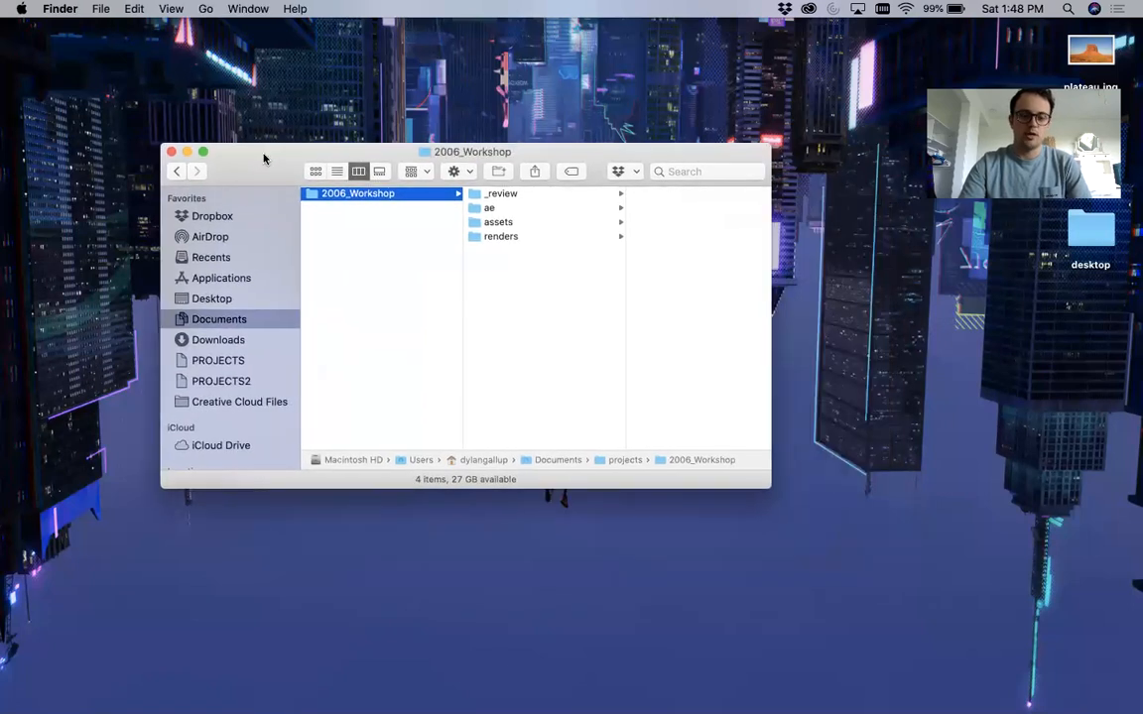
pyautogui.press('super+n')
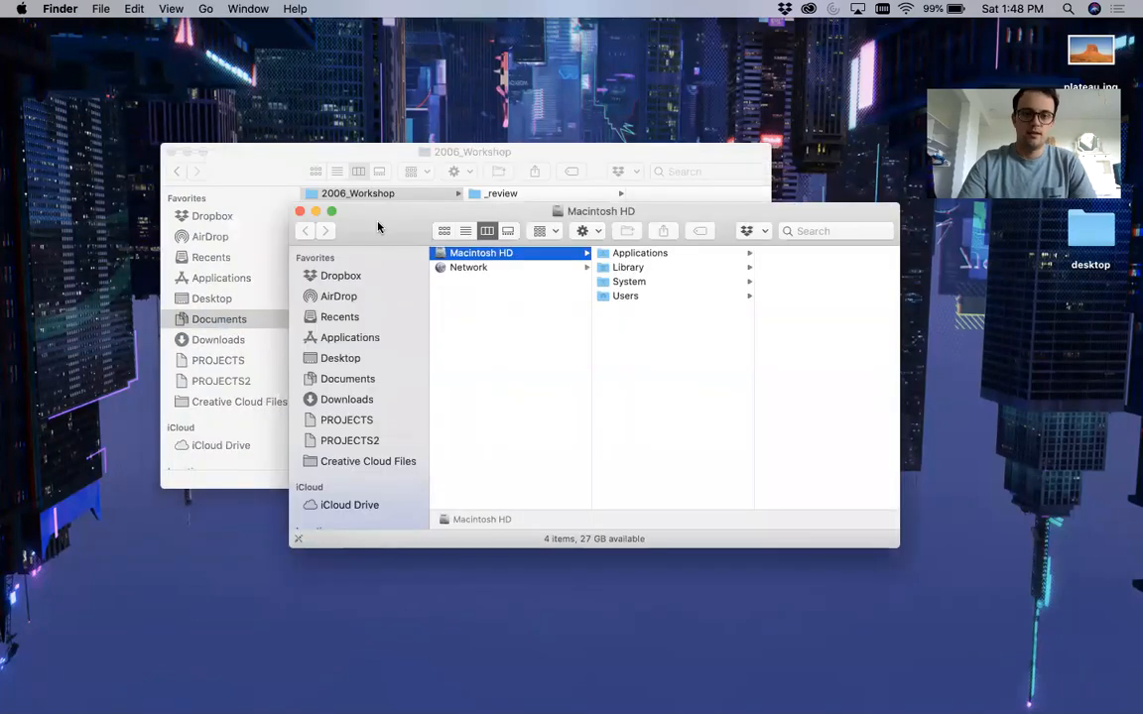
pyautogui.moveTo(377, 227); pyautogui.dragTo(495, 313)
pyautogui.click(467, 444)
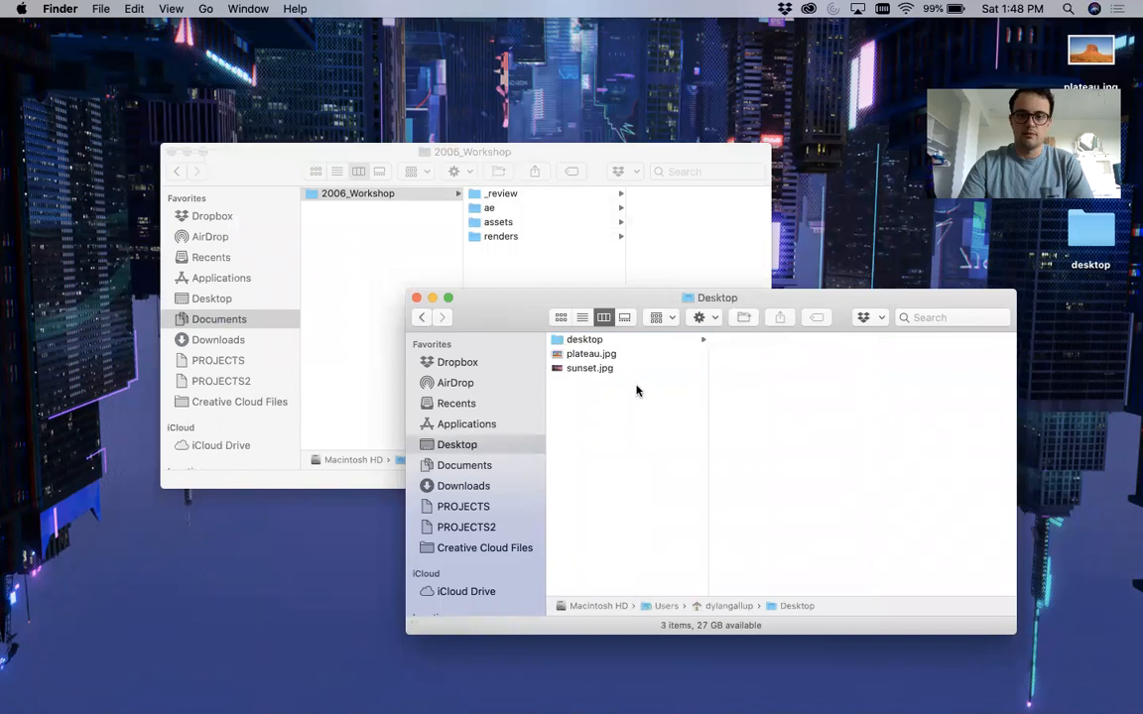
pyautogui.moveTo(625, 393); pyautogui.dragTo(610, 354)
# Step: Open the images folder inside 2006_Workshop's assets and move the old boats.jpg and sunset.jpg to the Trash
pyautogui.click(500, 221)
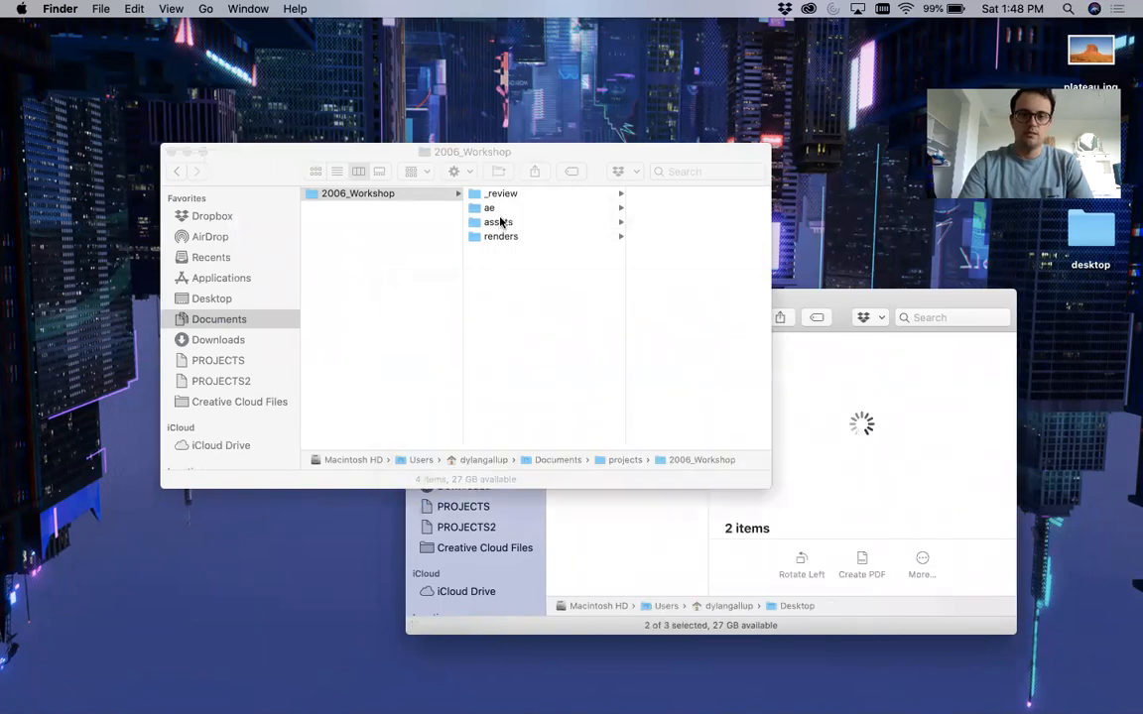
pyautogui.click(500, 221)
pyautogui.click(631, 221)
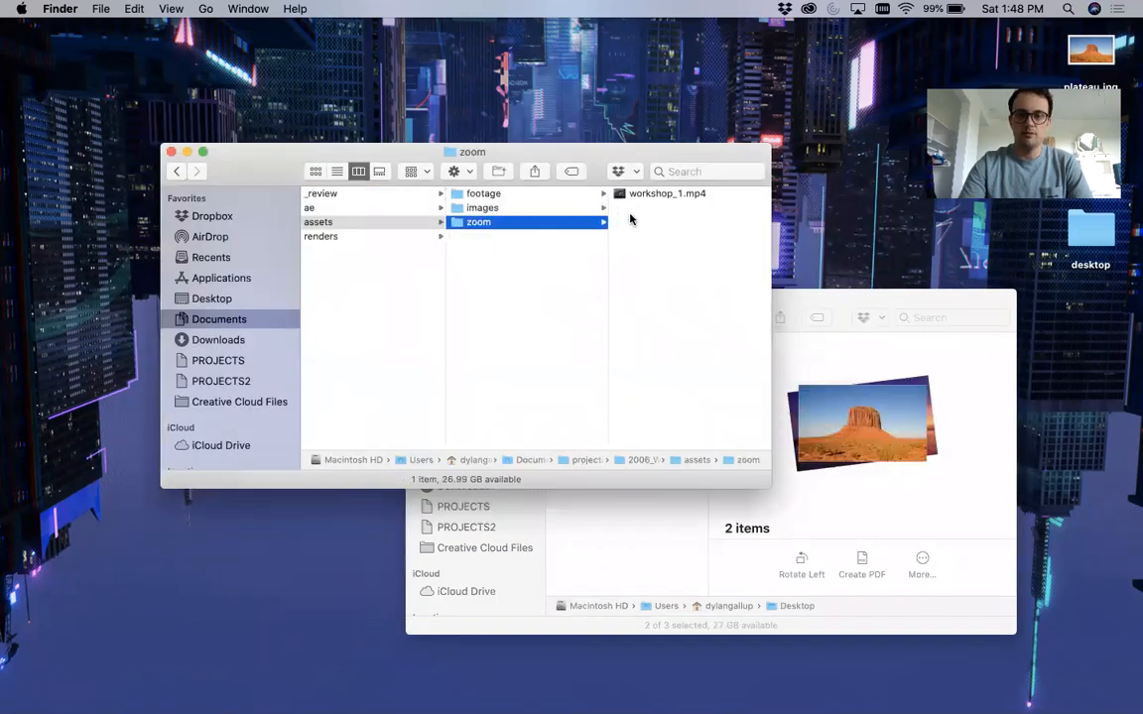
pyautogui.click(572, 209)
pyautogui.click(643, 539)
pyautogui.click(525, 238)
pyautogui.moveTo(681, 257); pyautogui.dragTo(651, 187)
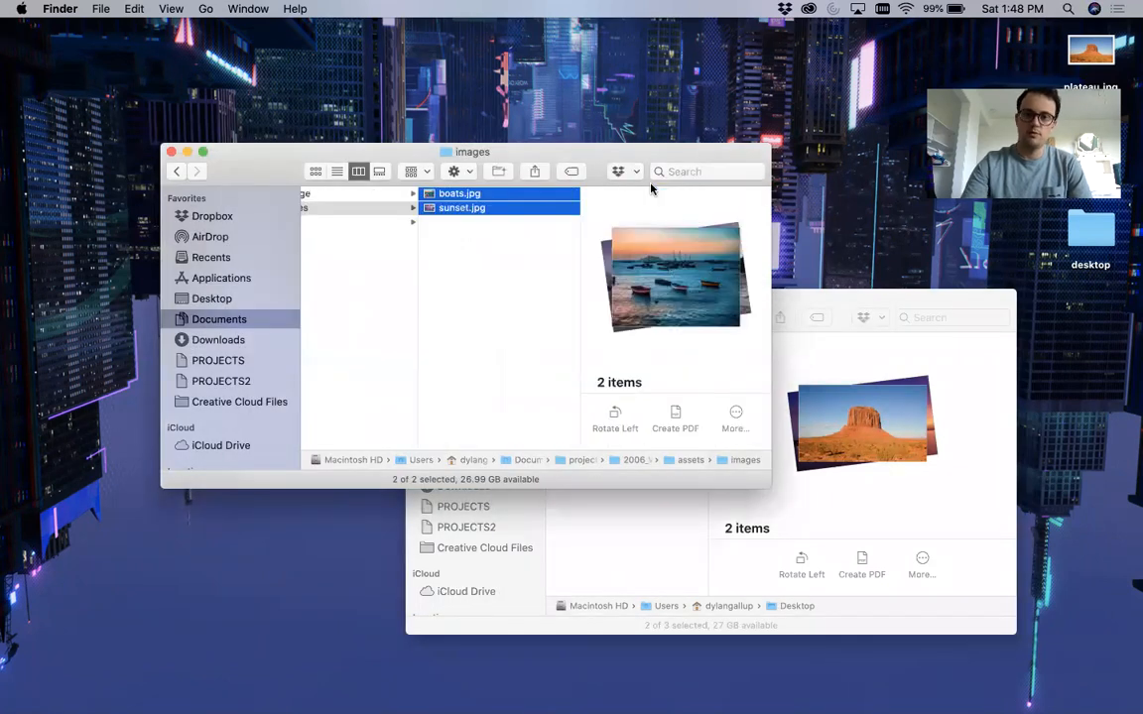
pyautogui.rightClick(490, 212)
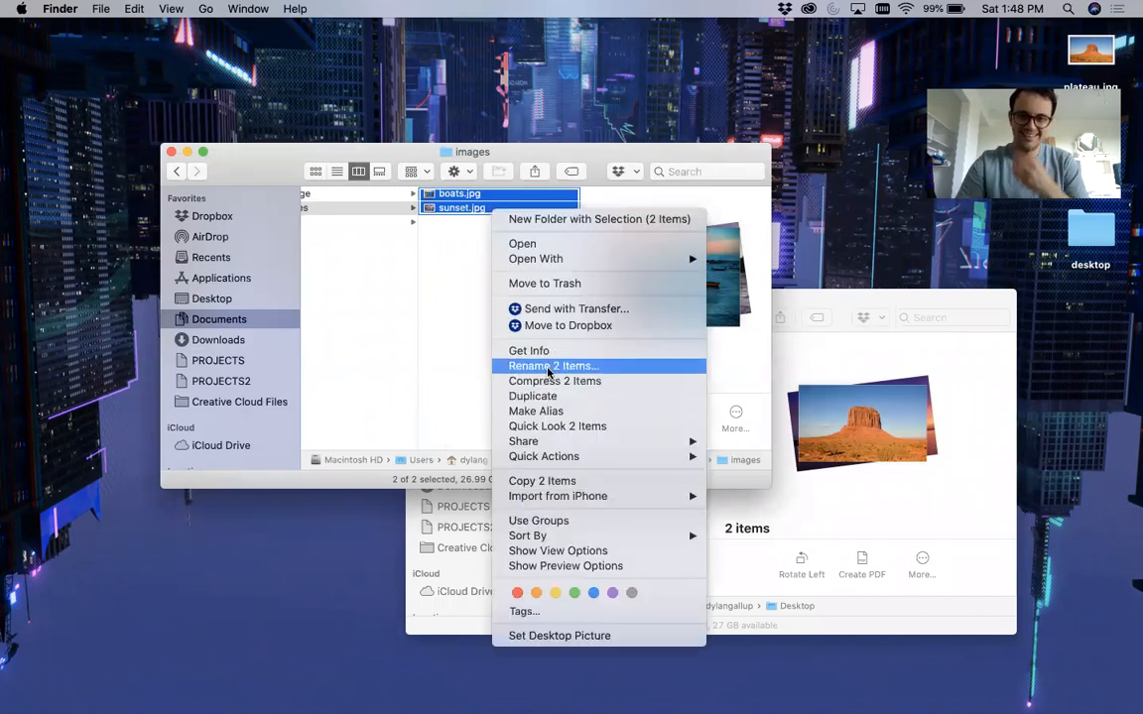
pyautogui.click(541, 283)
# Step: Move plateau.jpg and sunset.jpg from the Desktop into the project's images folder, then close the Desktop window
pyautogui.click(632, 565)
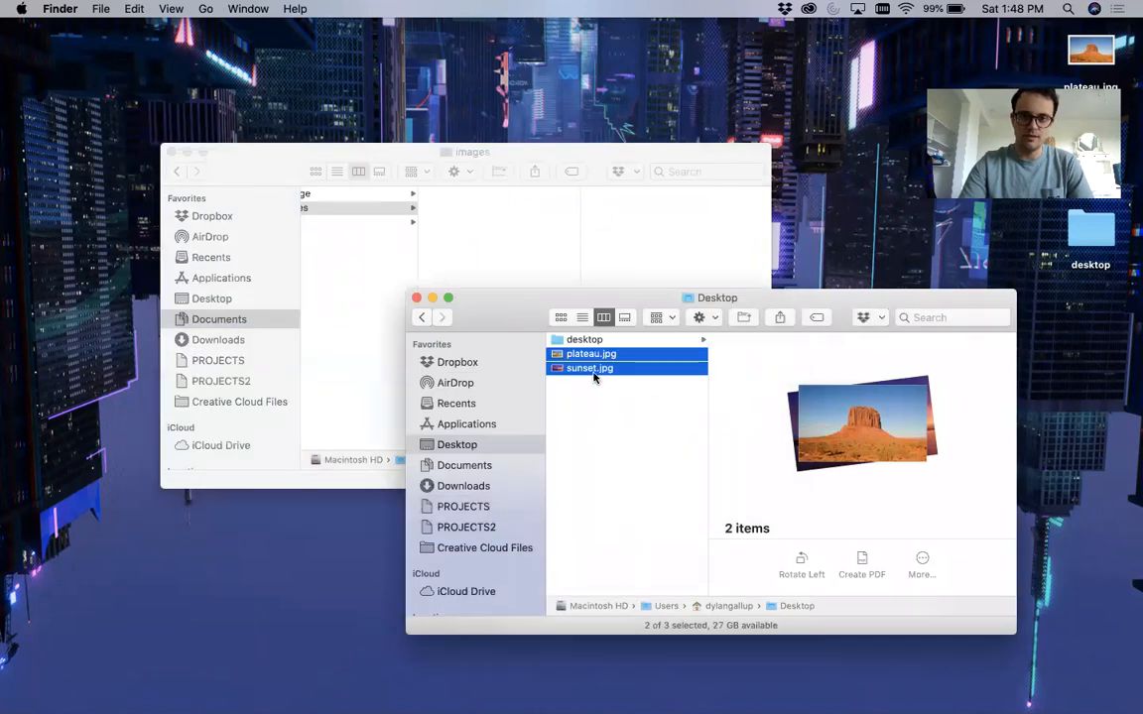
pyautogui.moveTo(586, 366); pyautogui.dragTo(505, 263)
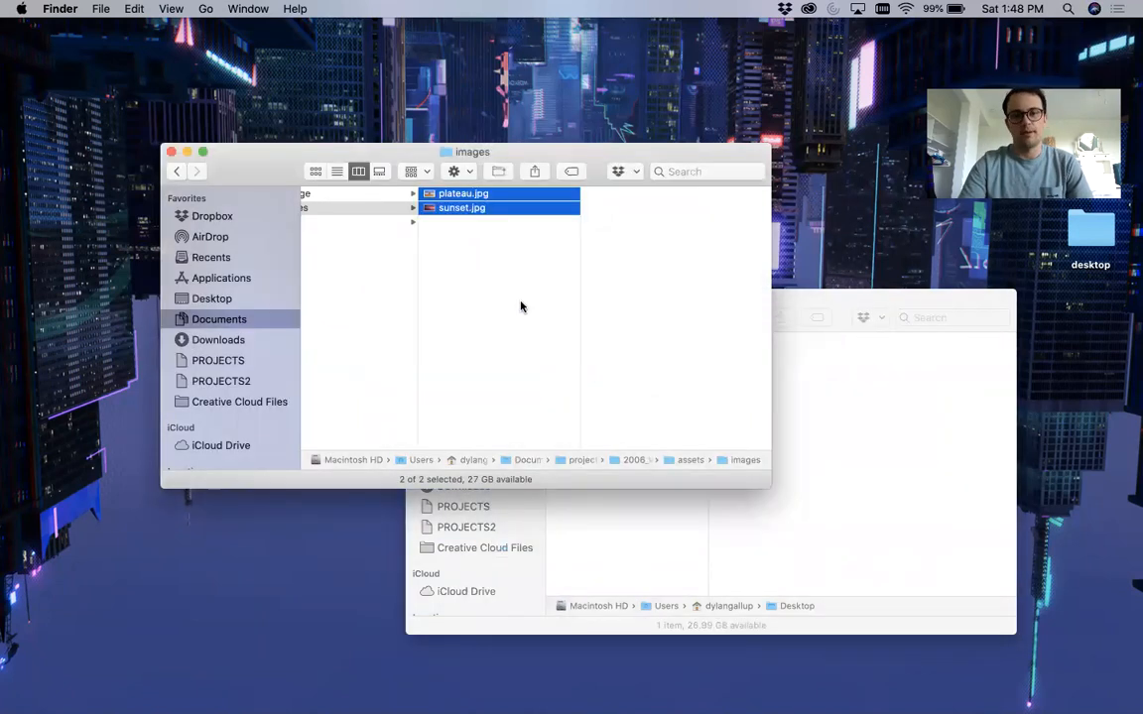
pyautogui.click(528, 323)
pyautogui.click(680, 514)
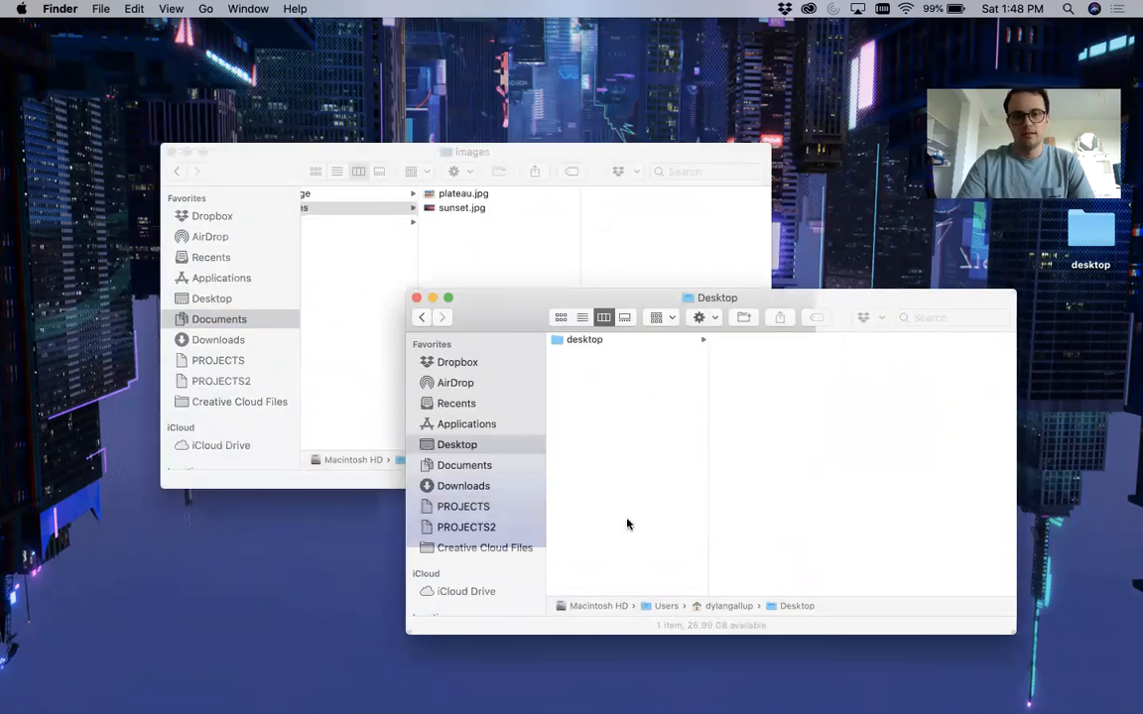
pyautogui.click(418, 300)
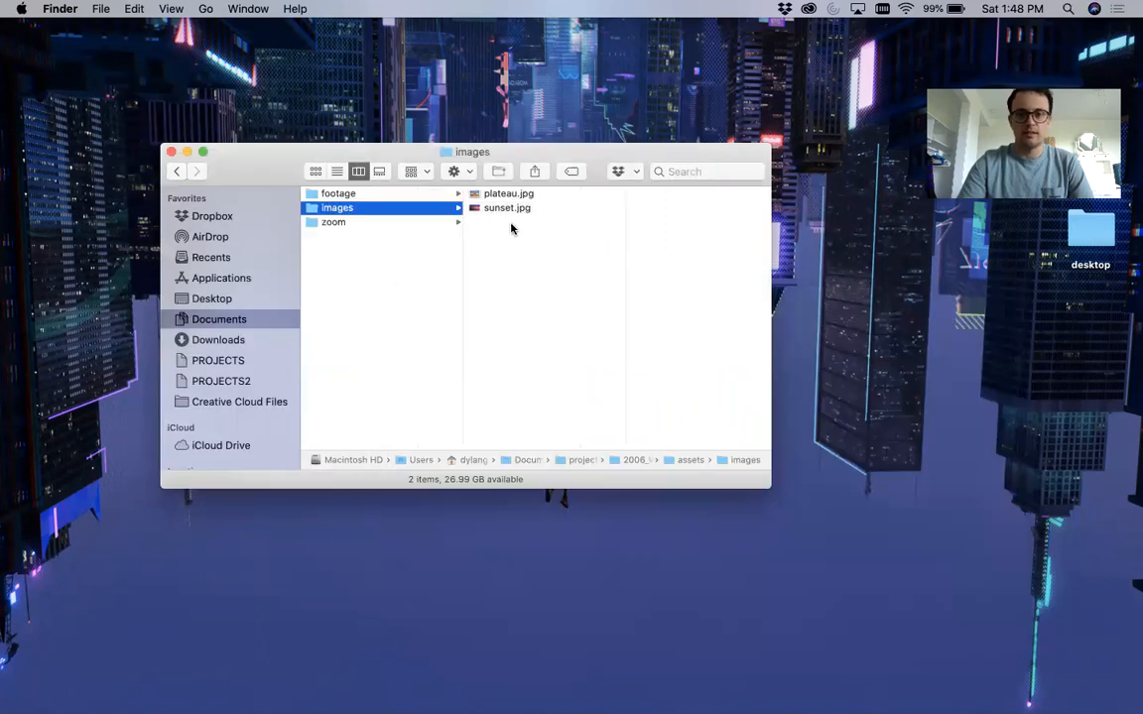
# Step: Preview plateau.jpg and sunset.jpg in the images folder
pyautogui.click(474, 193)
pyautogui.click(510, 209)
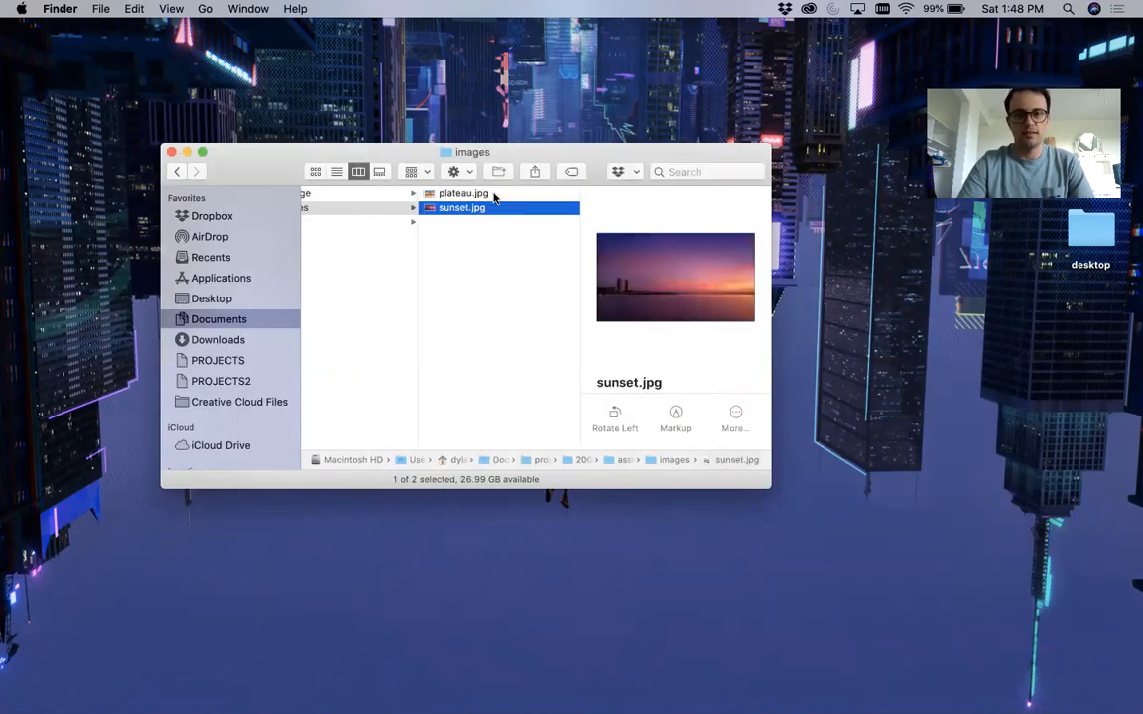
pyautogui.click(488, 194)
pyautogui.click(484, 214)
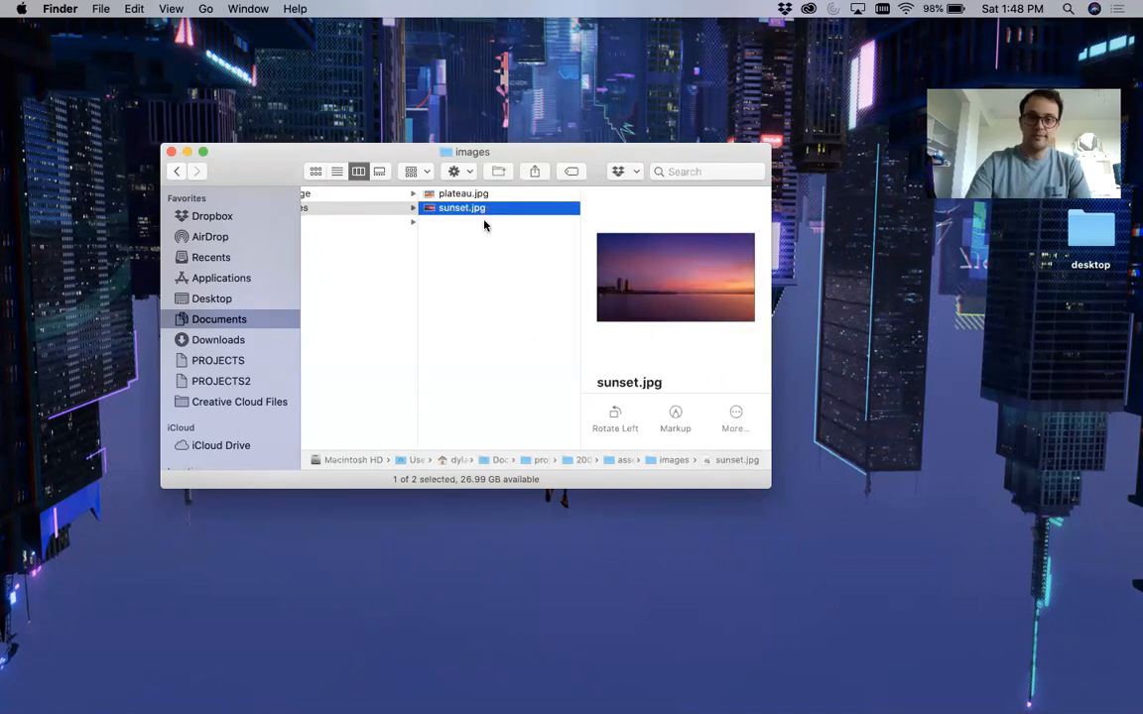
pyautogui.click(484, 193)
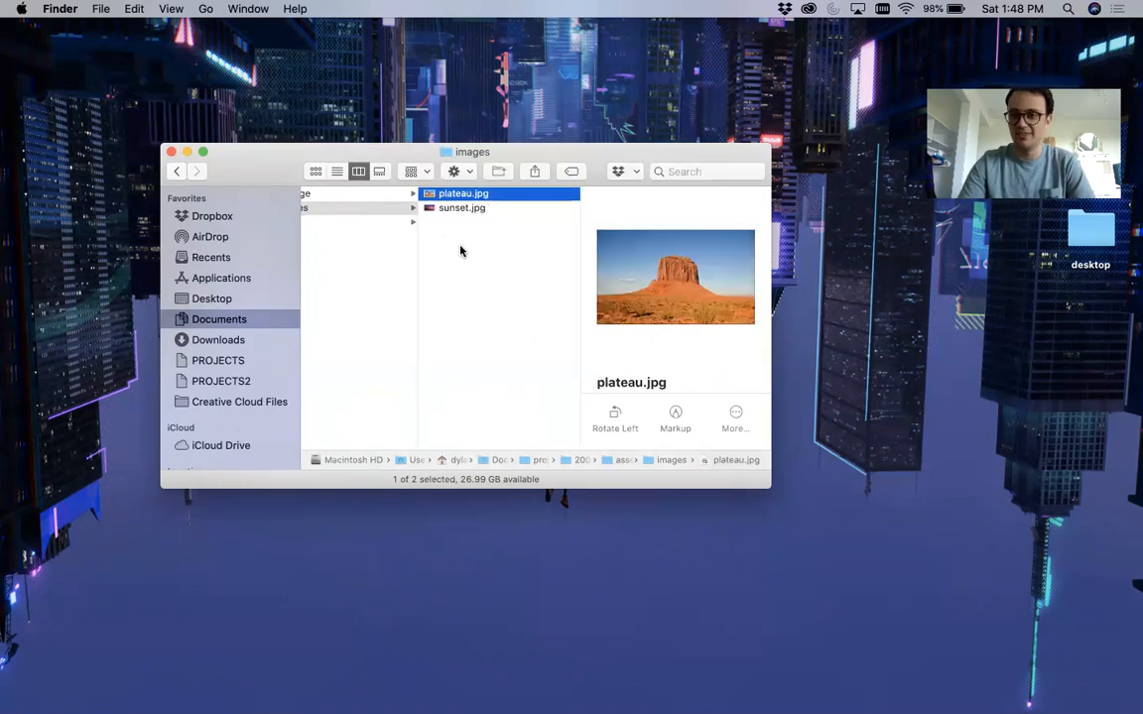
pyautogui.click(464, 209)
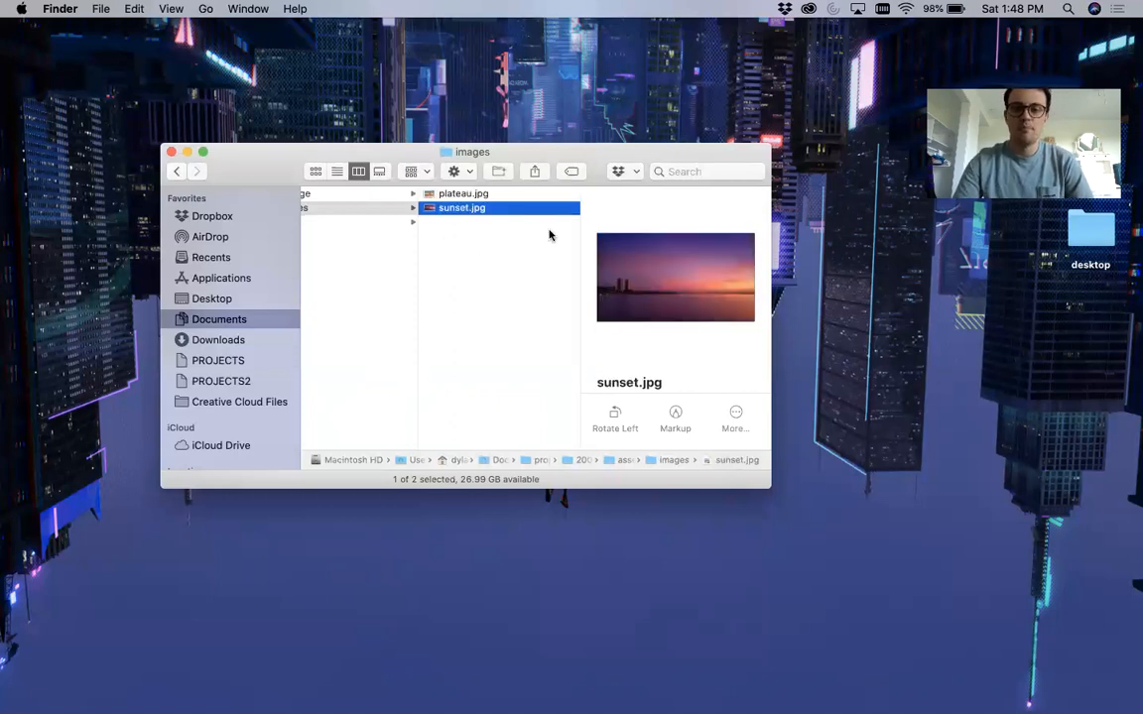
# Step: Launch Adobe After Effects CC 2019 and start a new project
pyautogui.moveTo(389, 706)
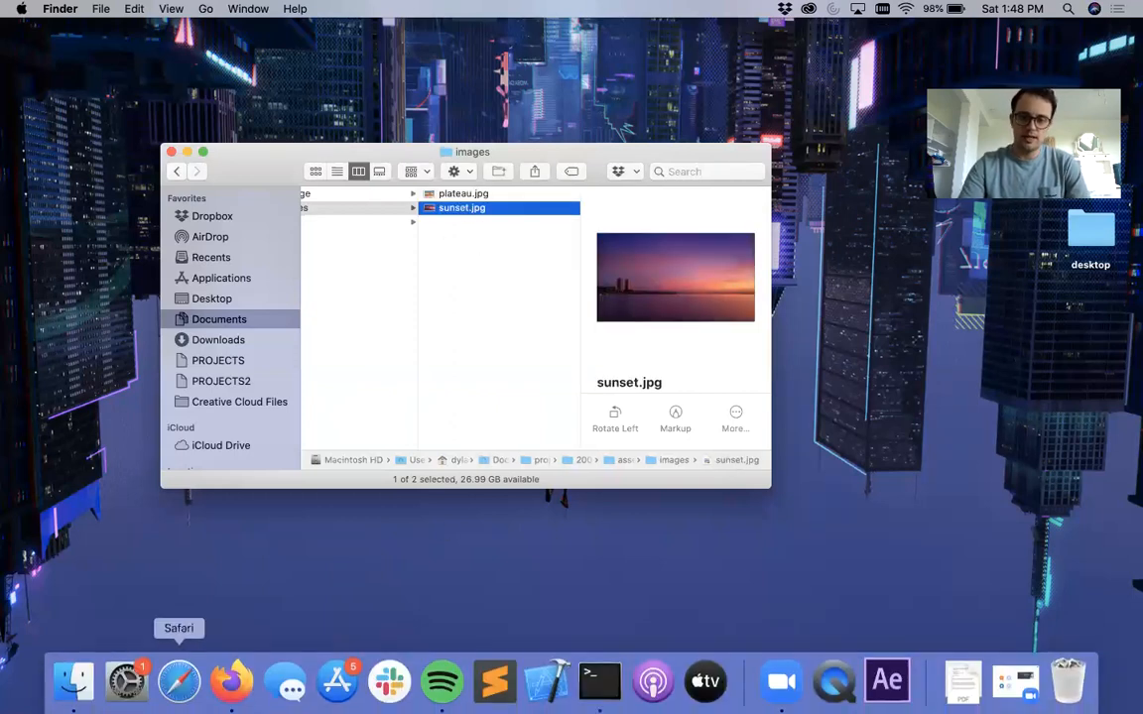
pyautogui.press('super+space')
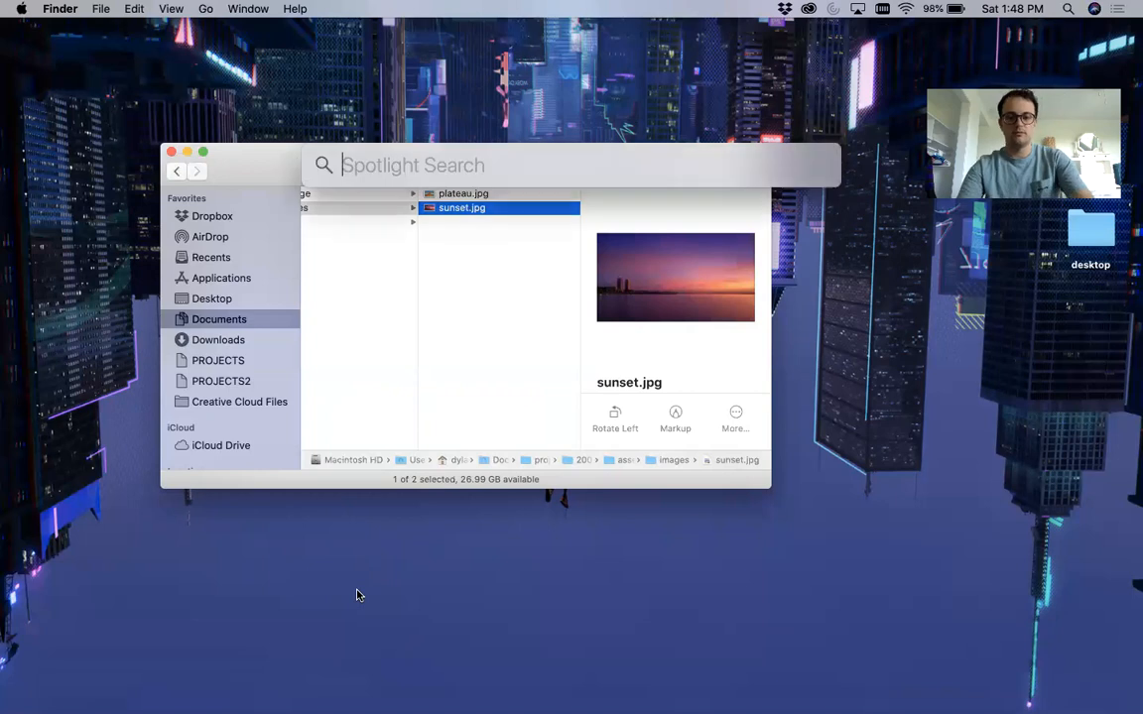
pyautogui.write('af')
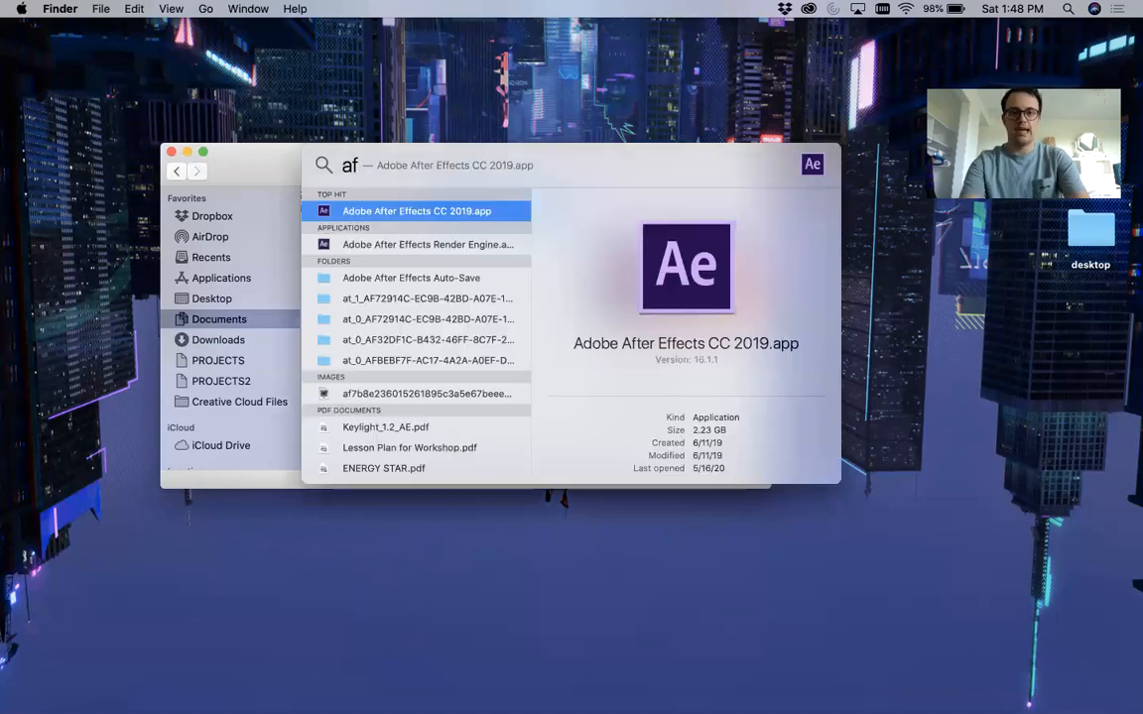
pyautogui.press('Return')
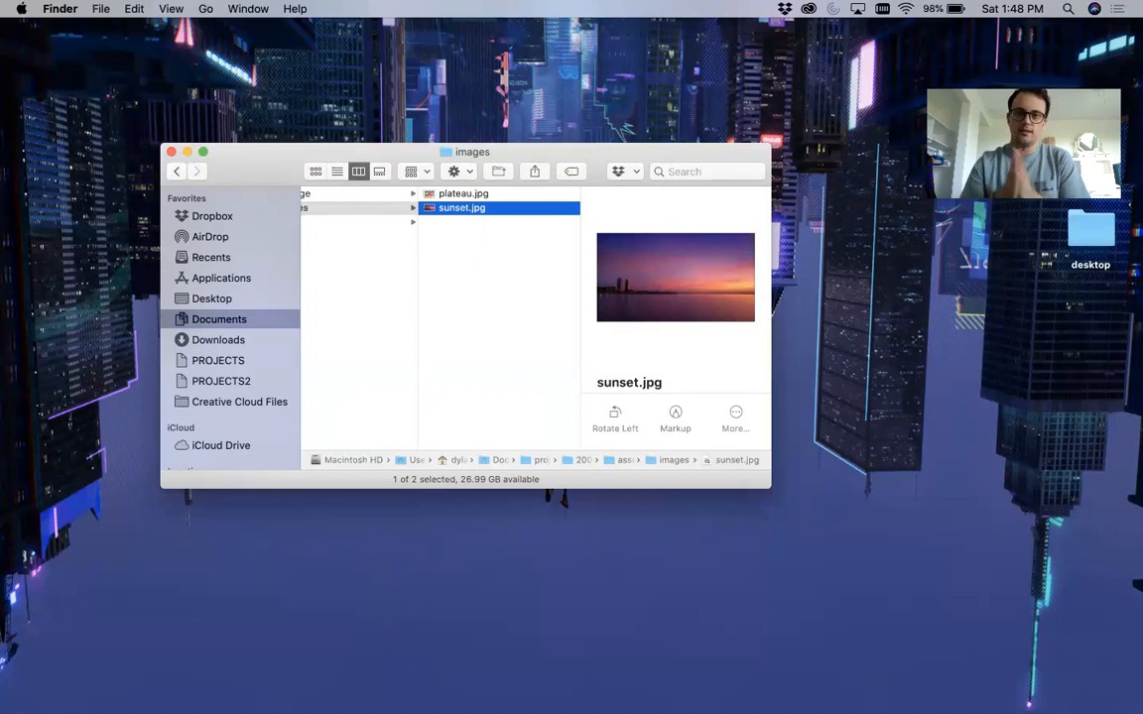
pyautogui.click(359, 595)
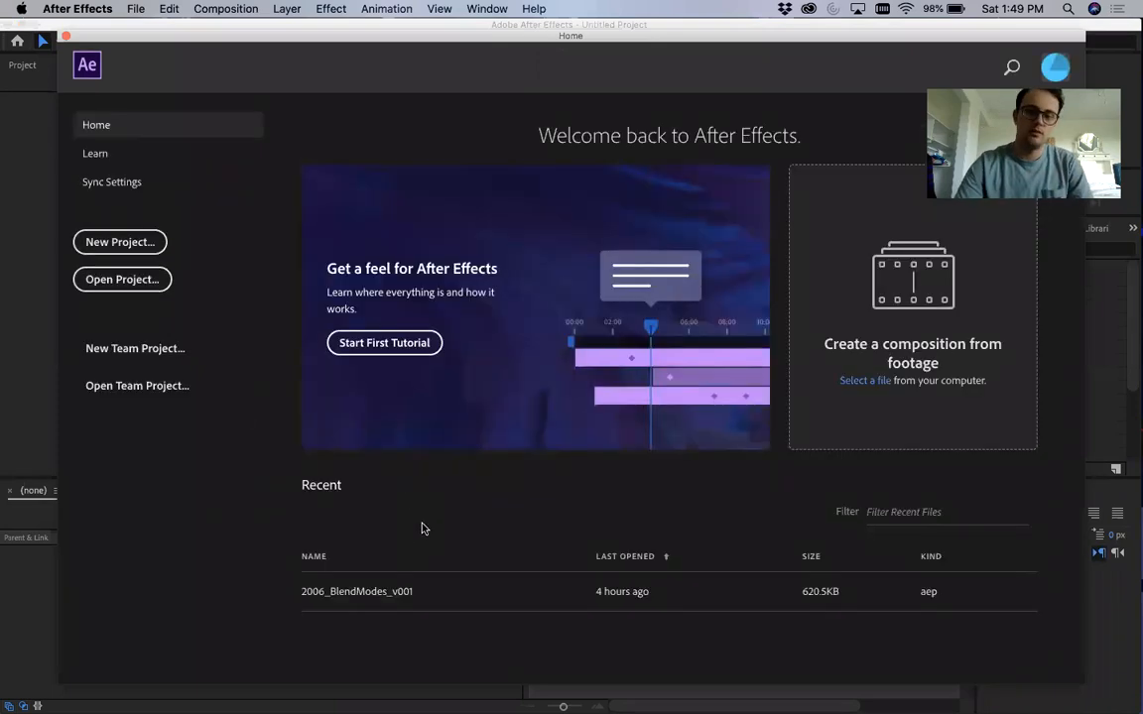
pyautogui.click(121, 243)
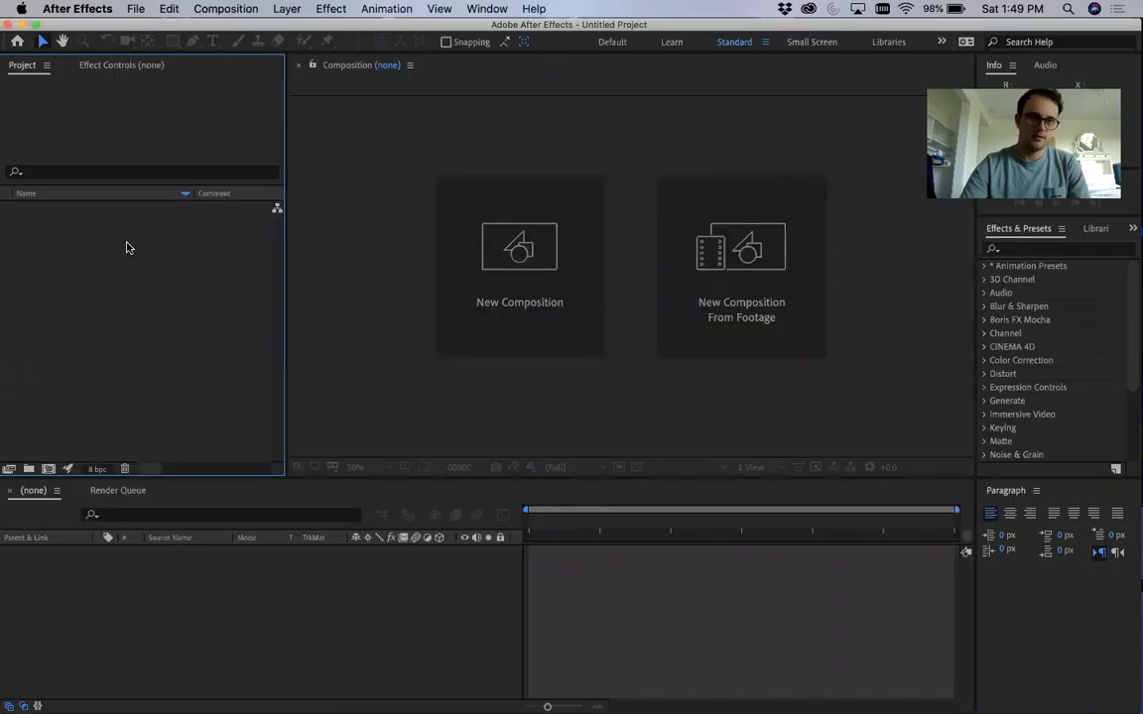
# Step: Save the project in 2006_Workshop's ae folder as 2006_VideoTwo_v001.aep, basing the name on the existing BlendModes file
pyautogui.click(132, 9)
pyautogui.moveTo(161, 155)
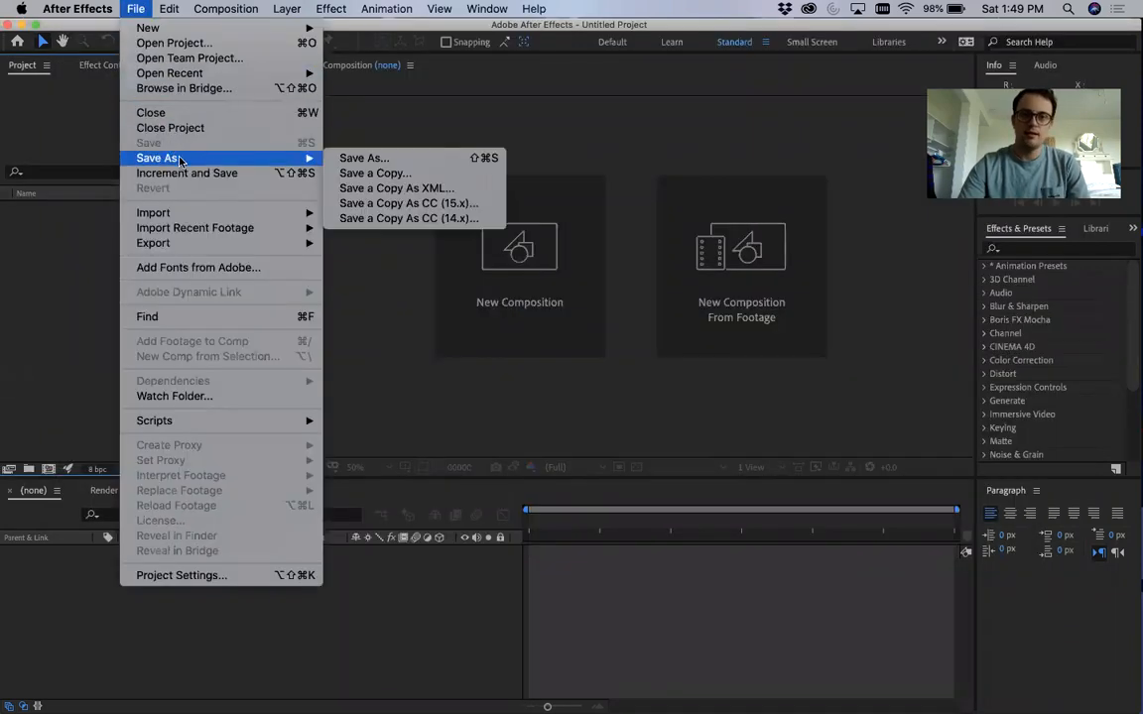
pyautogui.click(340, 162)
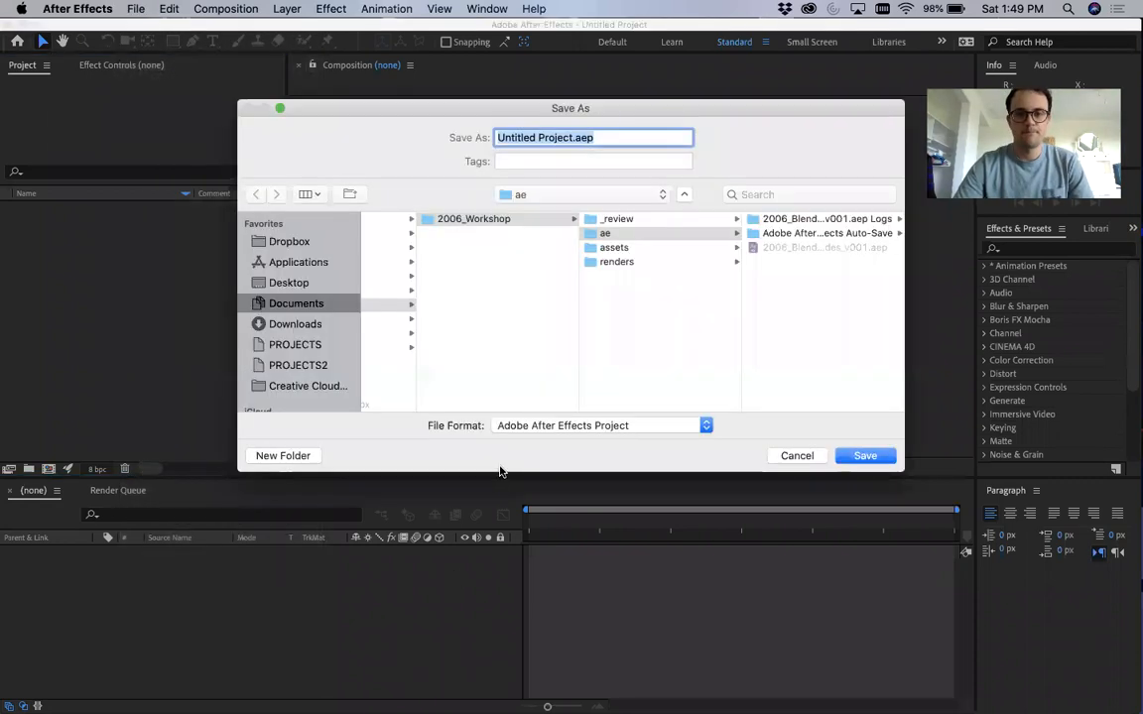
pyautogui.click(684, 234)
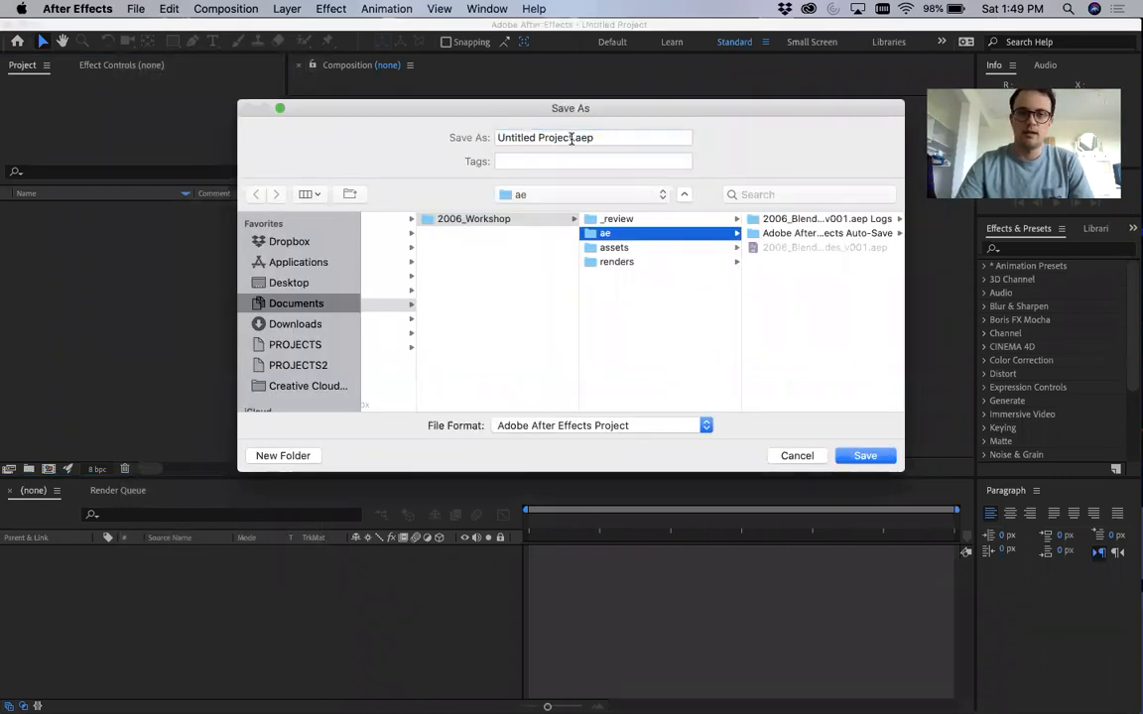
pyautogui.click(758, 248)
pyautogui.click(784, 249)
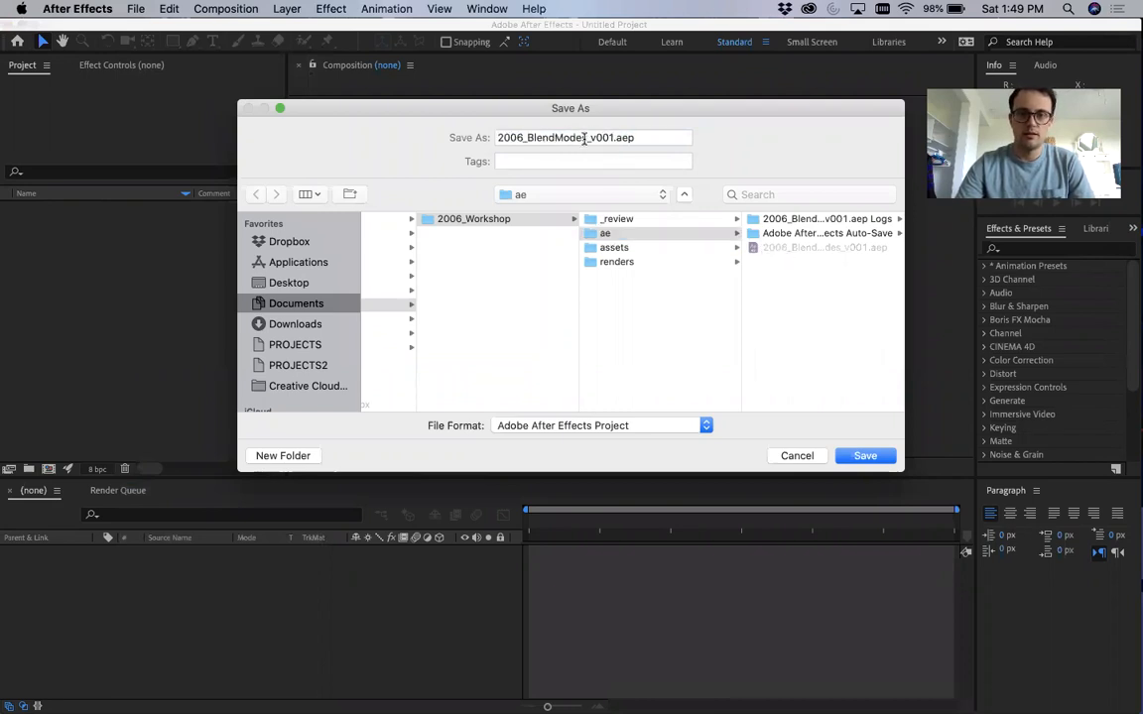
pyautogui.moveTo(585, 138); pyautogui.dragTo(537, 138)
pyautogui.write('VideoTwo')
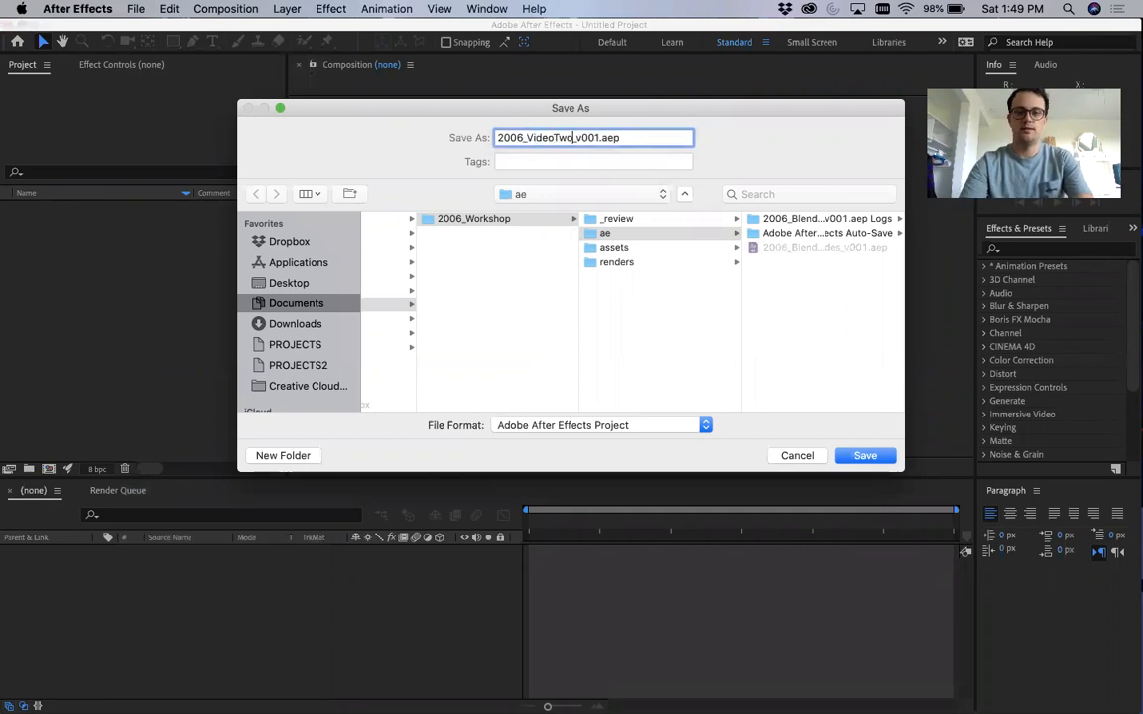
pyautogui.press('Return')
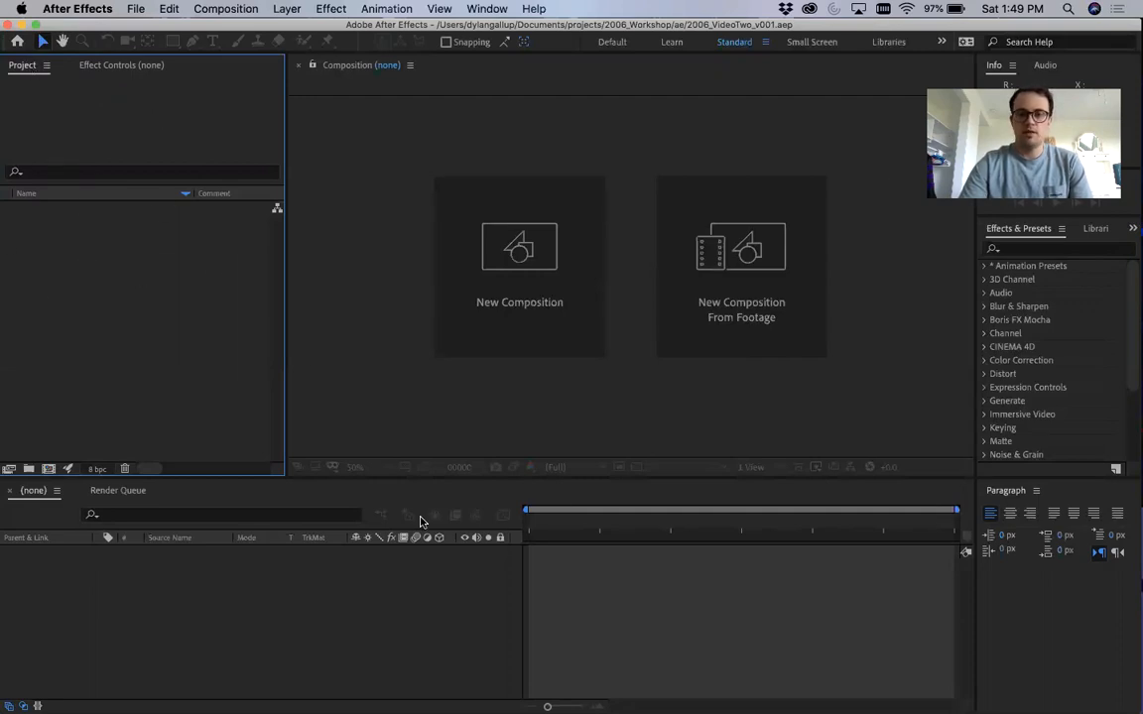
# Step: Open the footage import dialog at the assets images folder and cancel it without importing
pyautogui.doubleClick(73, 304)
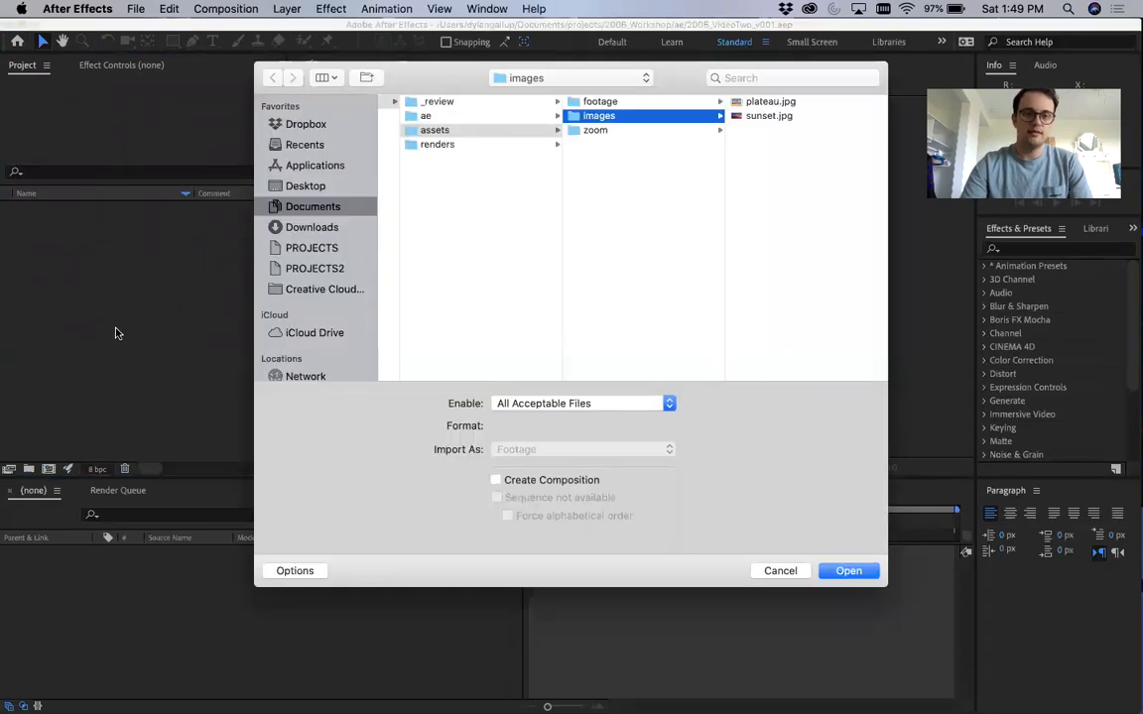
pyautogui.click(783, 570)
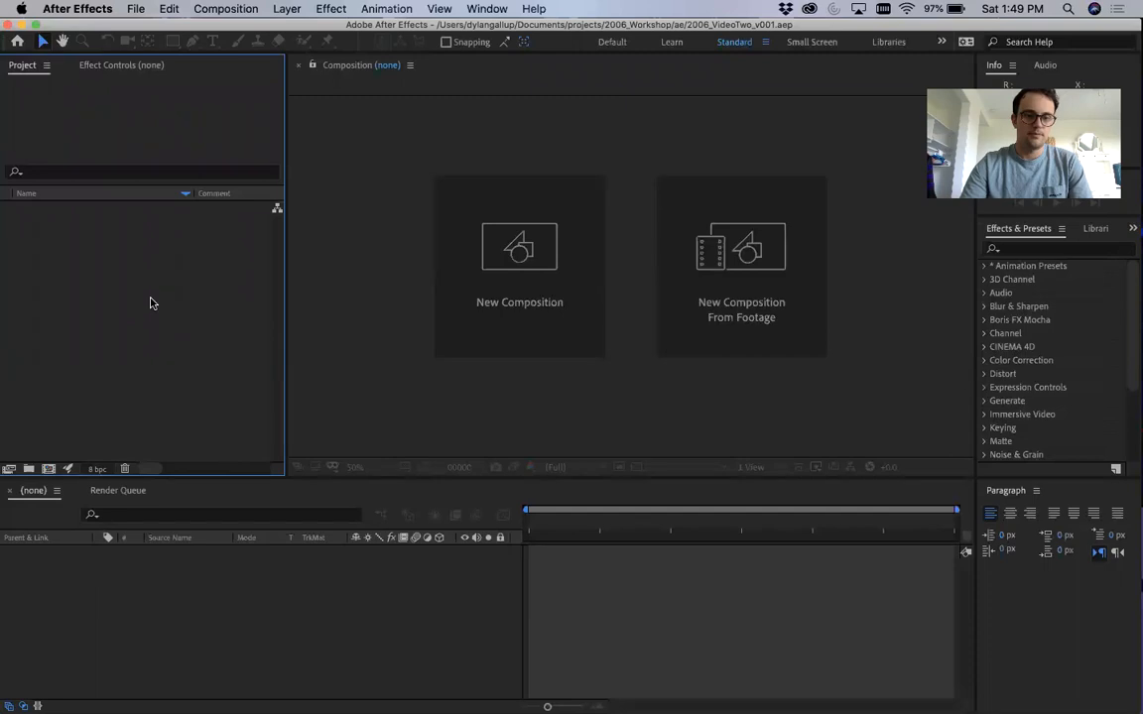
# Step: Import plateau.jpg and sunset.jpg from the 2006_Workshop assets images folder as footage
pyautogui.doubleClick(151, 303)
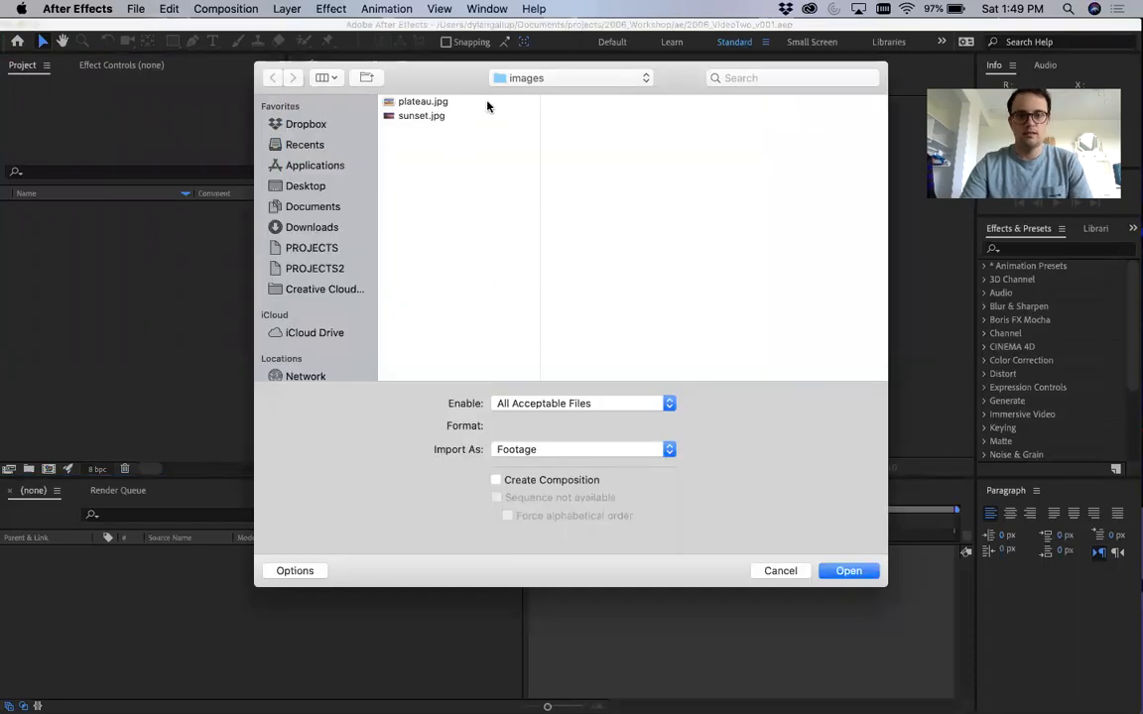
pyautogui.click(526, 78)
pyautogui.click(506, 93)
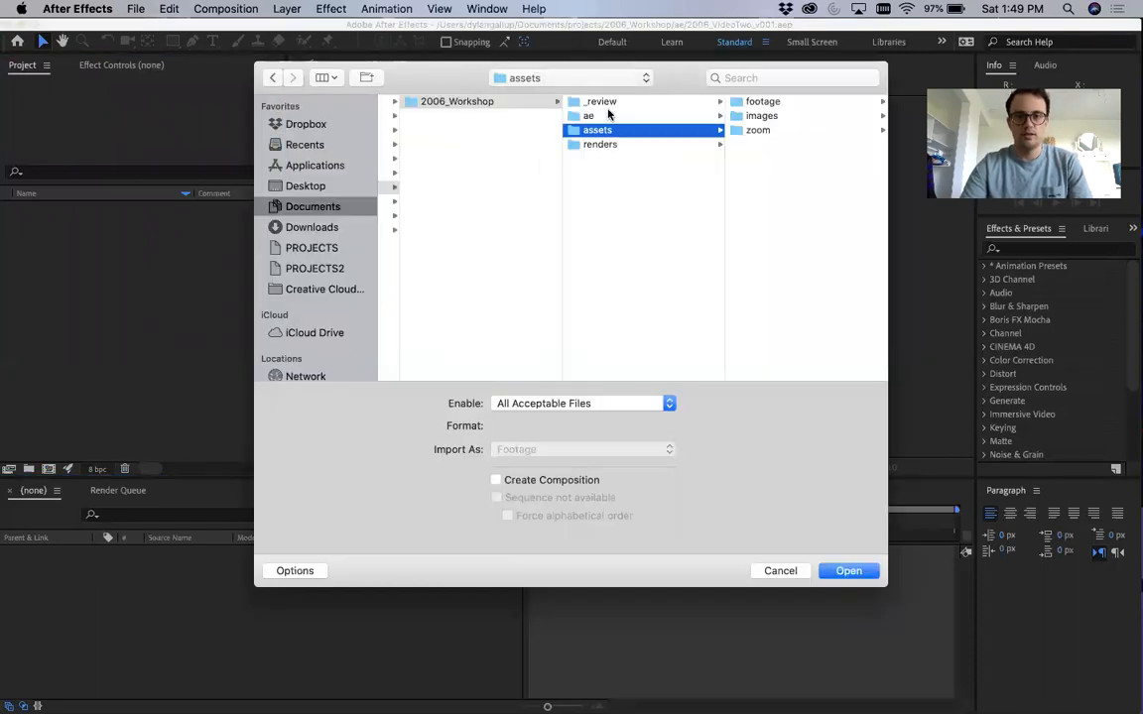
pyautogui.click(751, 116)
pyautogui.moveTo(771, 155); pyautogui.dragTo(760, 96)
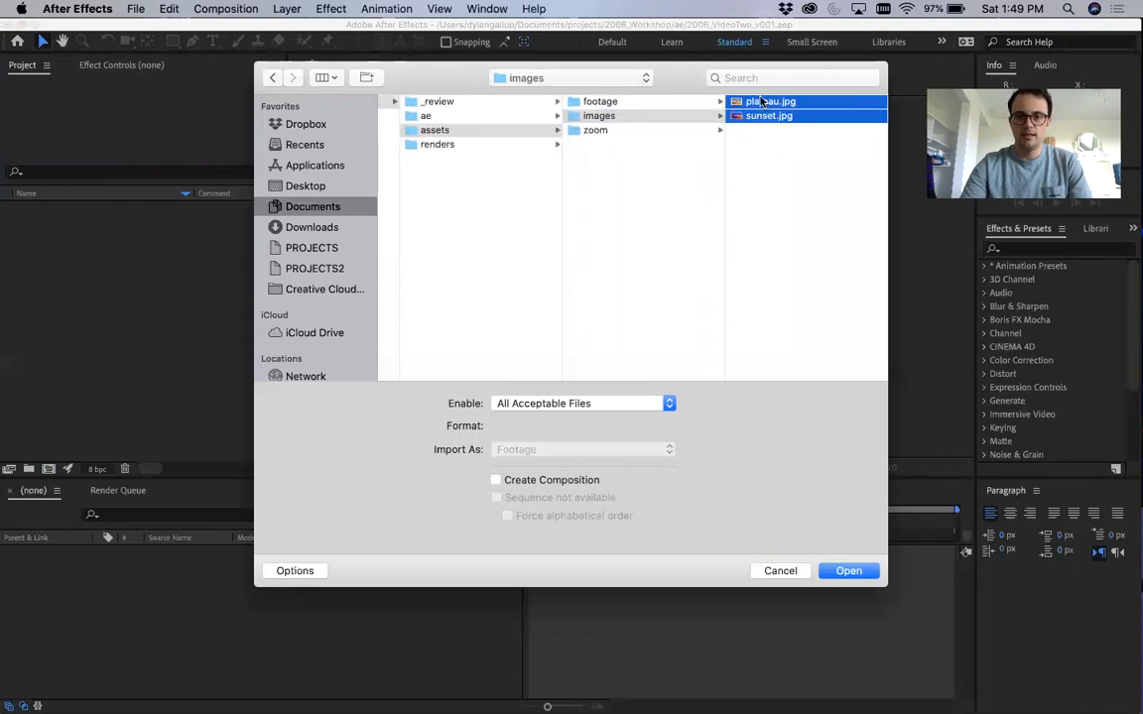
pyautogui.click(849, 570)
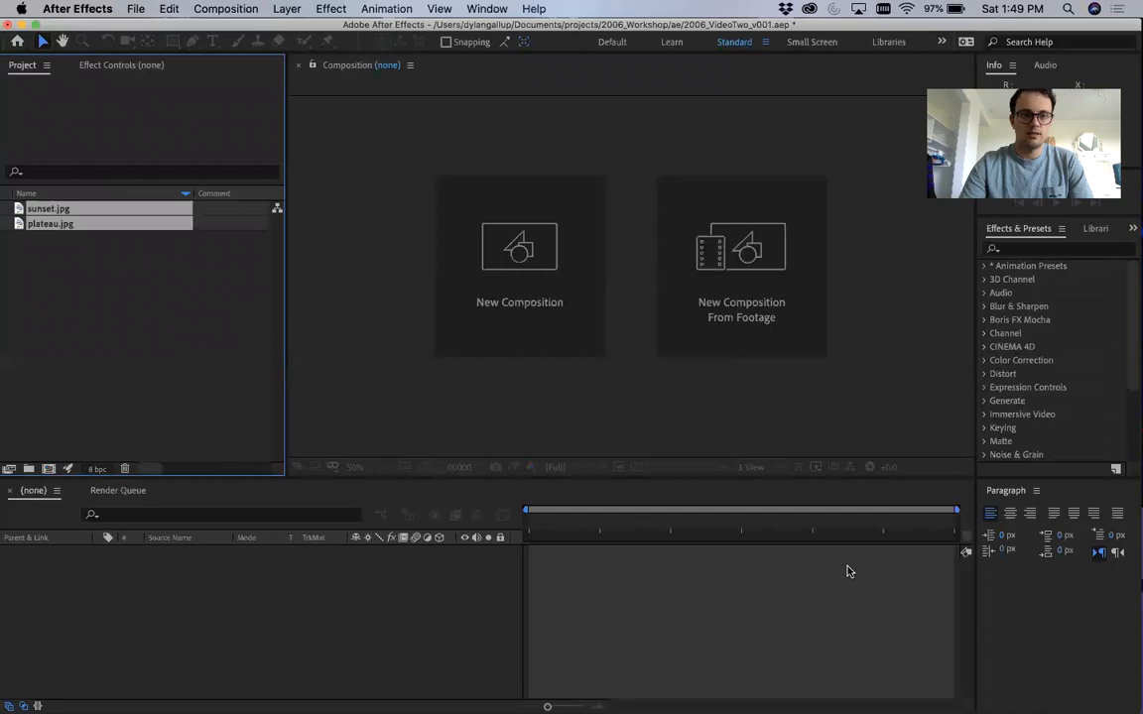
# Step: Create a new project folder named assets alongside the imported images
pyautogui.click(227, 377)
pyautogui.click(56, 224)
pyautogui.keyDown('shift'); pyautogui.click(54, 207); pyautogui.keyUp('shift')
pyautogui.click(87, 288)
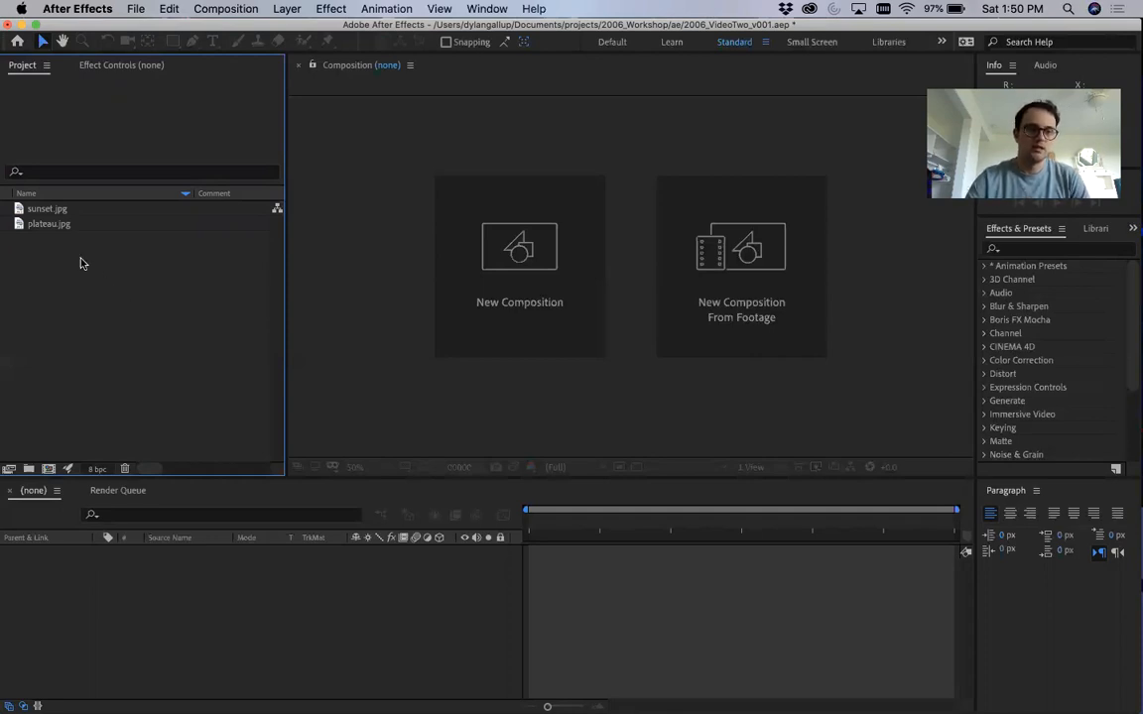
pyautogui.moveTo(83, 263); pyautogui.dragTo(55, 167)
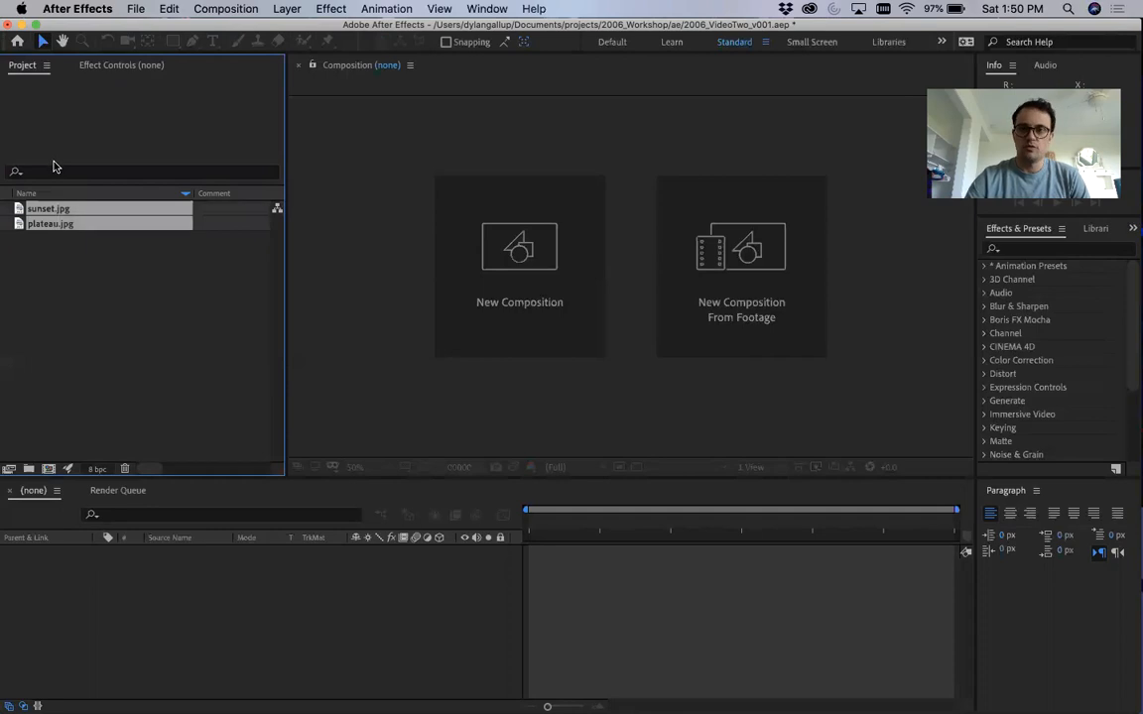
pyautogui.click(29, 468)
pyautogui.write('assets')
pyautogui.press('Return')
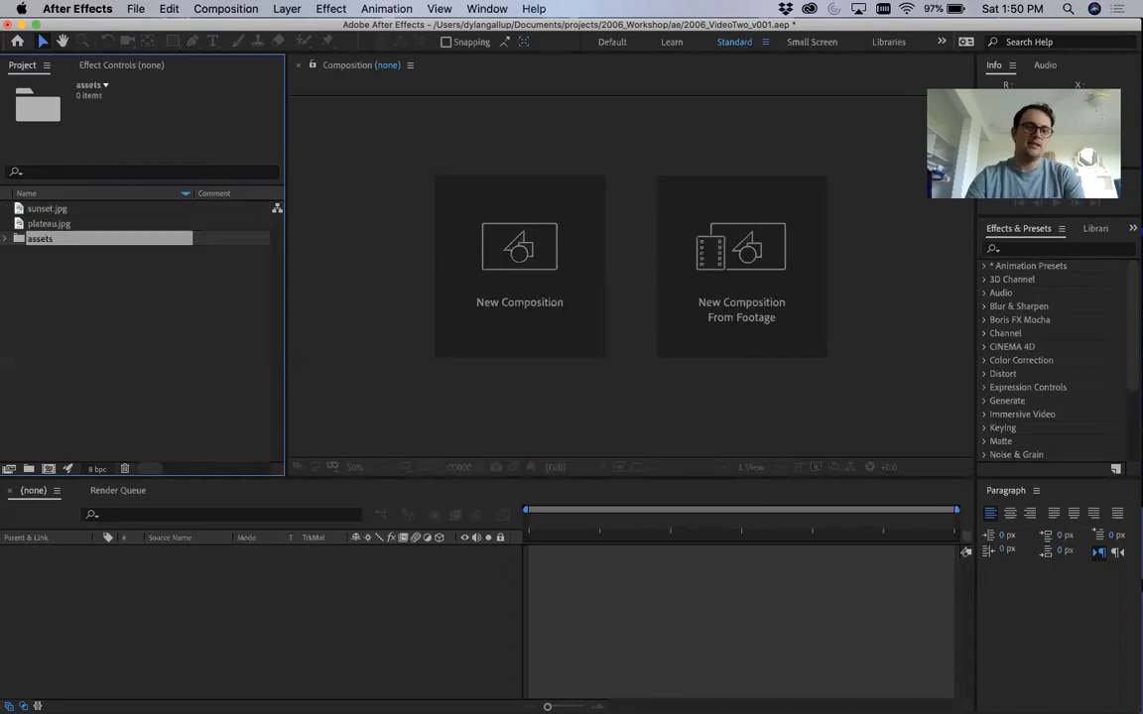
# Step: Move sunset.jpg and plateau.jpg into the assets folder and expand the folder
pyautogui.click(97, 211)
pyautogui.keyDown('shift'); pyautogui.click(94, 224); pyautogui.keyUp('shift')
pyautogui.moveTo(71, 228); pyautogui.dragTo(70, 241)
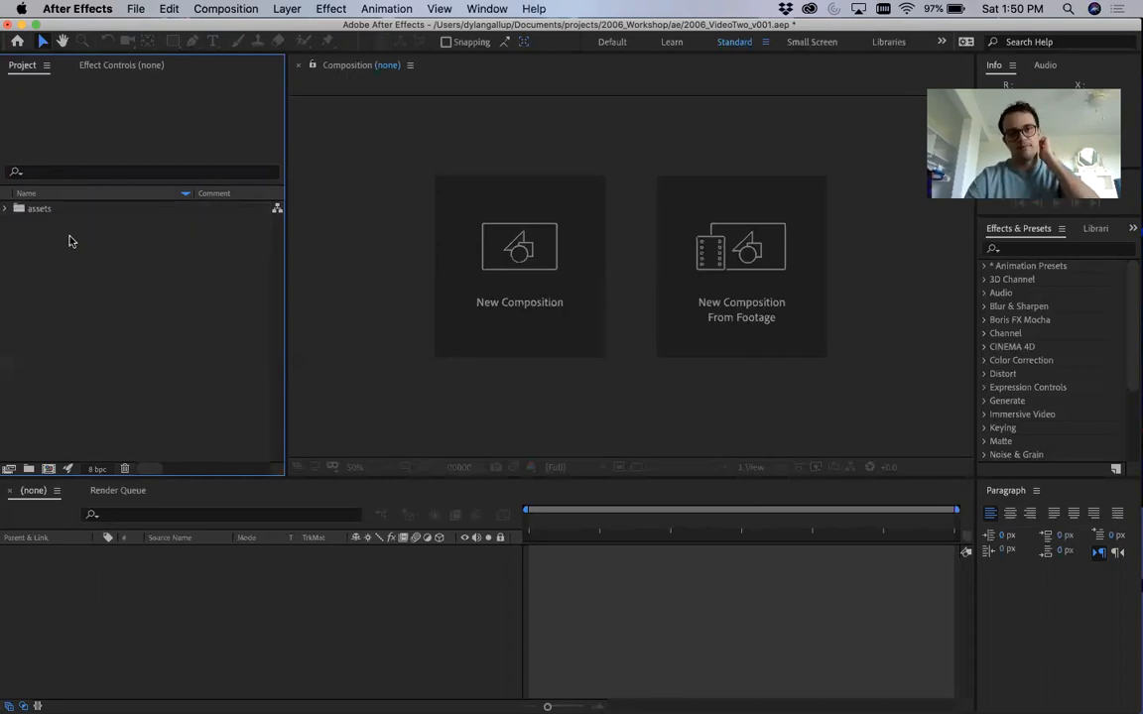
pyautogui.click(5, 208)
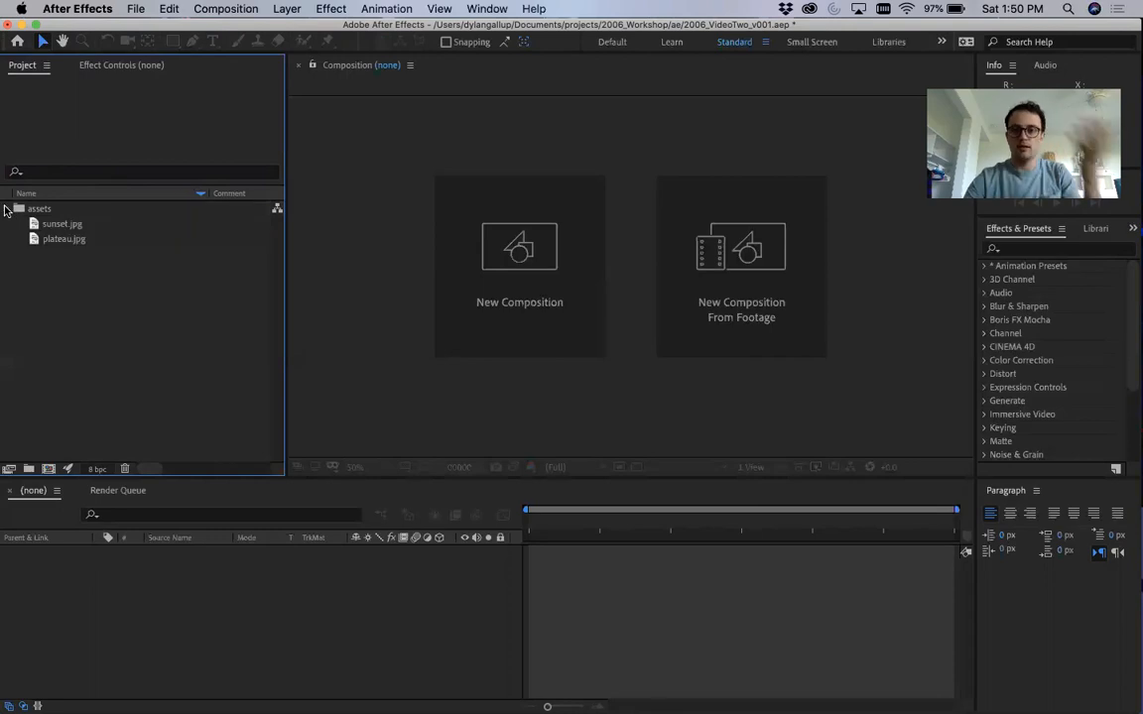
# Step: Create a composition from plateau.jpg and move it out of the assets folder to the project's top level
pyautogui.click(67, 226)
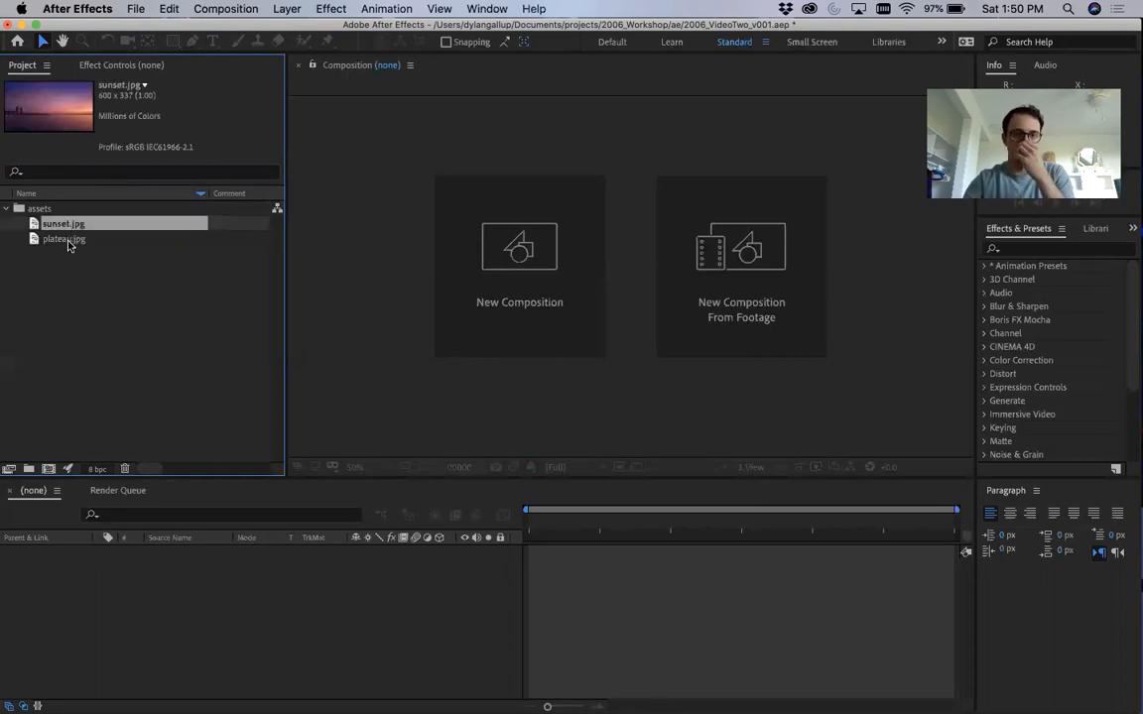
pyautogui.click(70, 241)
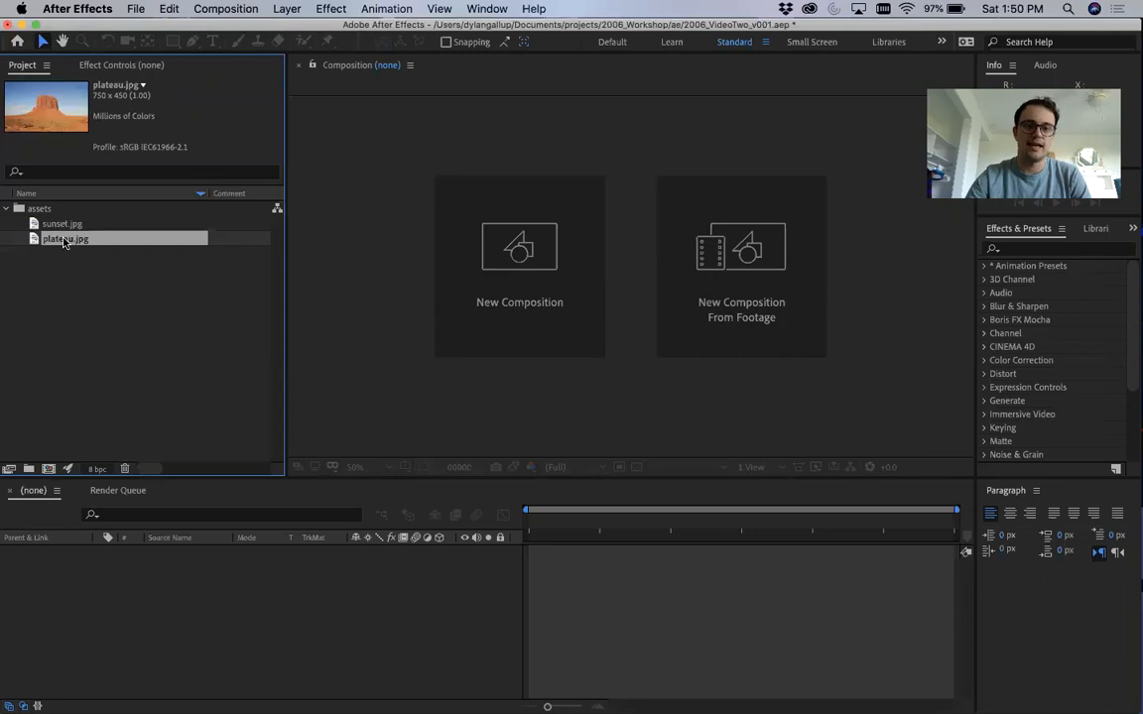
pyautogui.moveTo(63, 242); pyautogui.dragTo(50, 470)
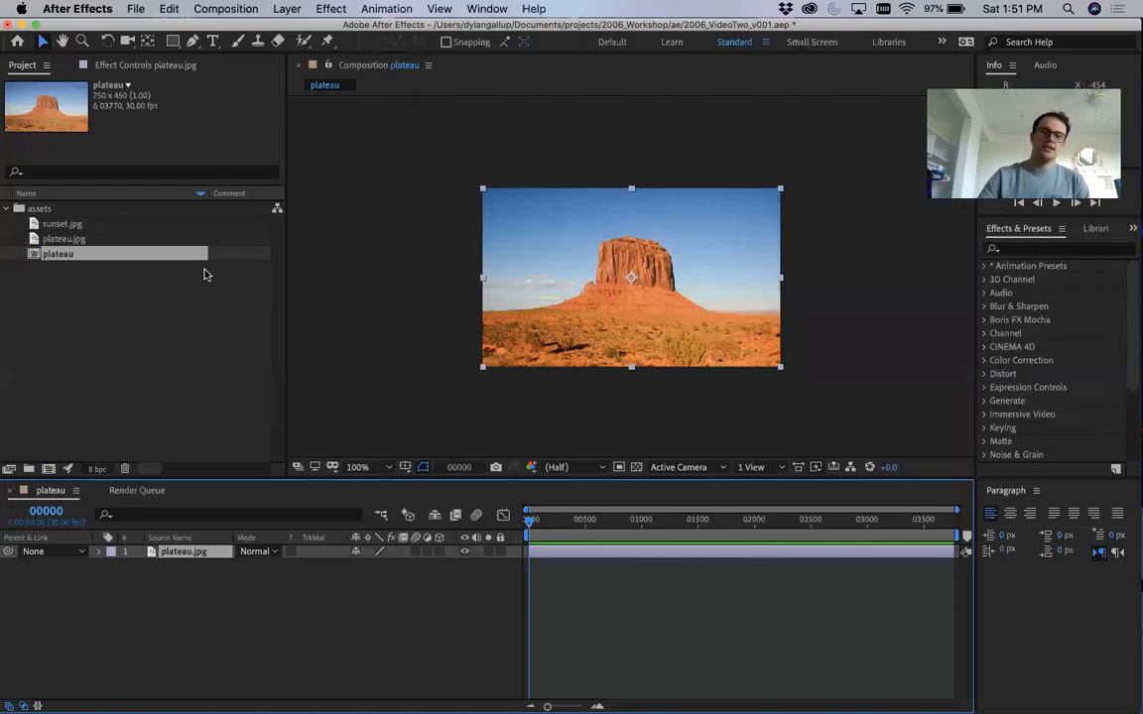
pyautogui.click(56, 256)
pyautogui.moveTo(57, 256); pyautogui.dragTo(43, 264)
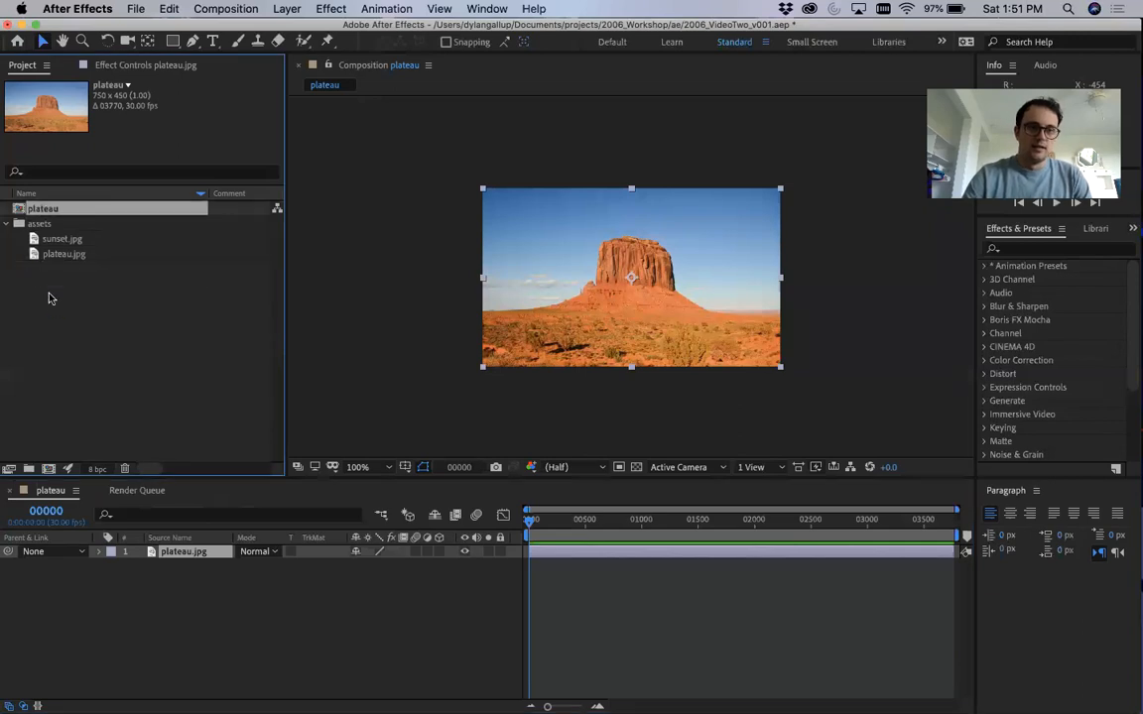
pyautogui.click(8, 224)
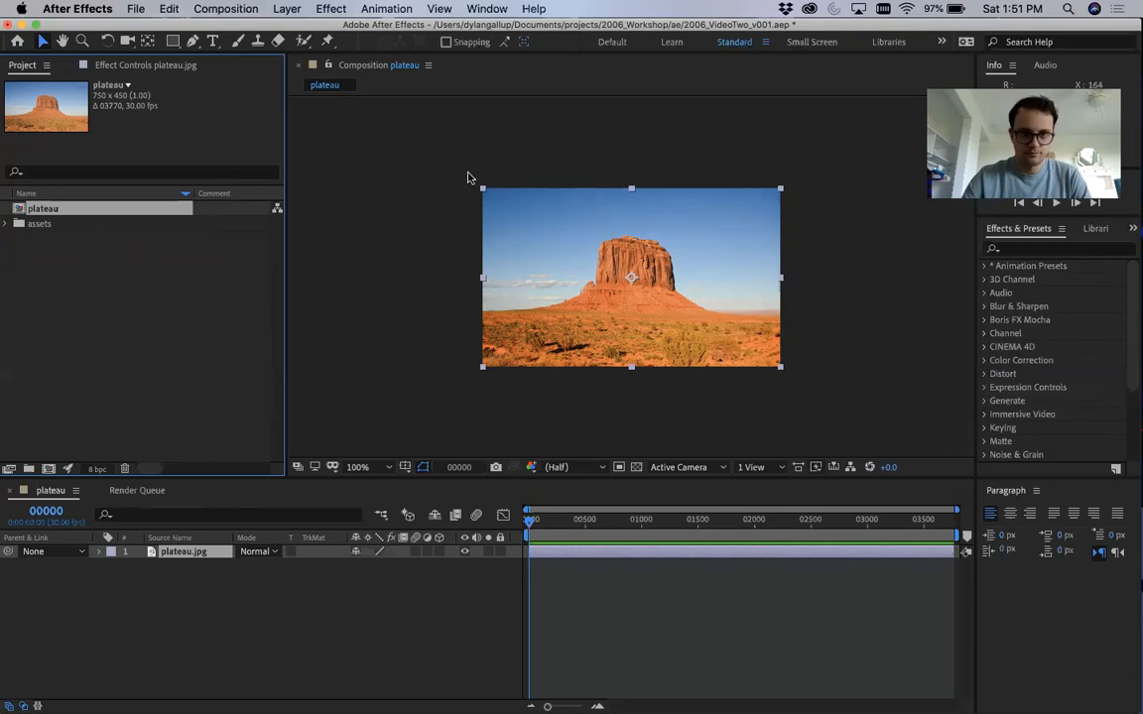
pyautogui.click(7, 224)
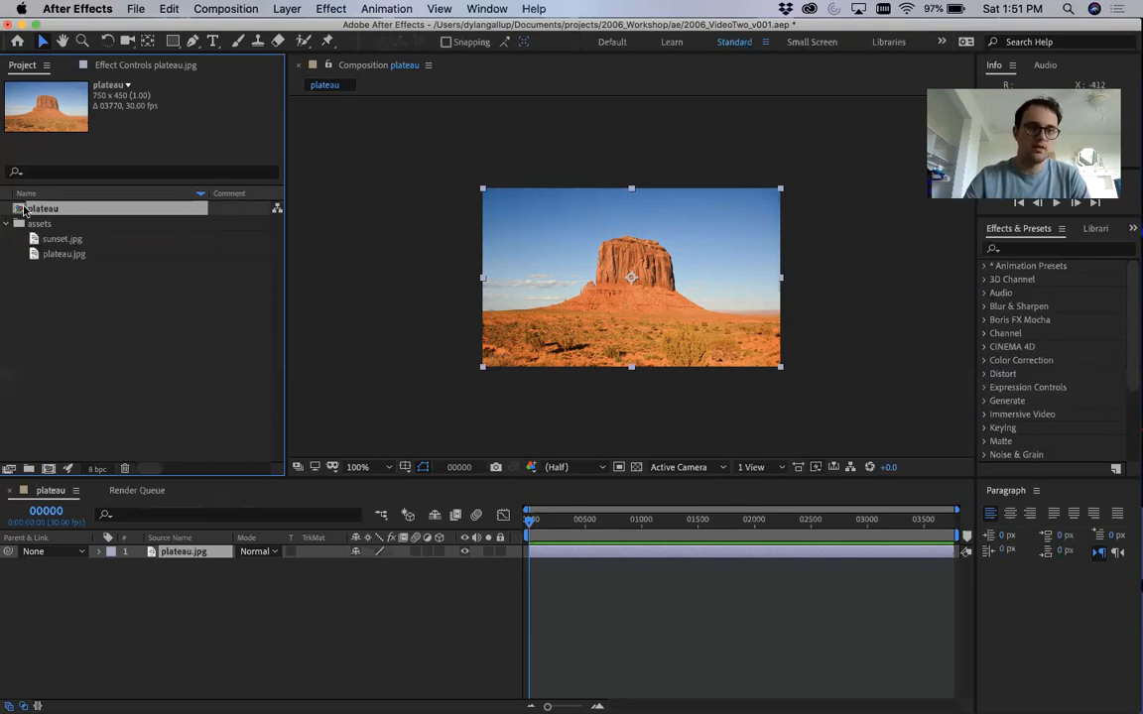
pyautogui.click(8, 225)
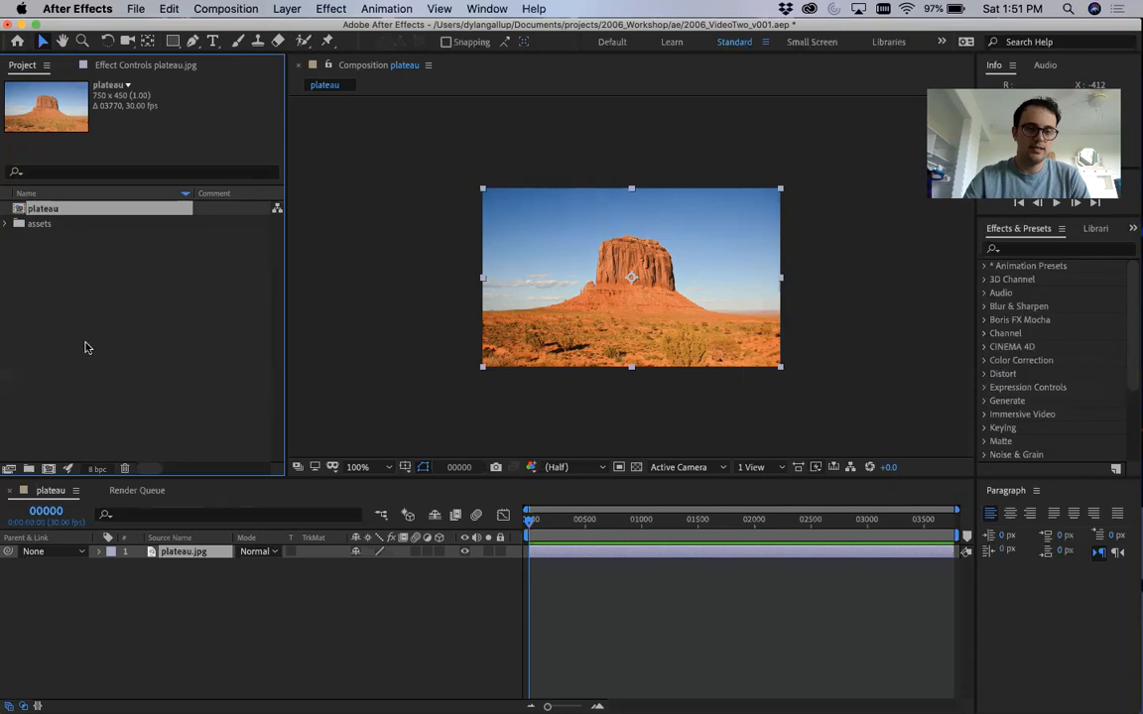
# Step: Create a project folder named precomps and move the plateau composition into it
pyautogui.click(91, 377)
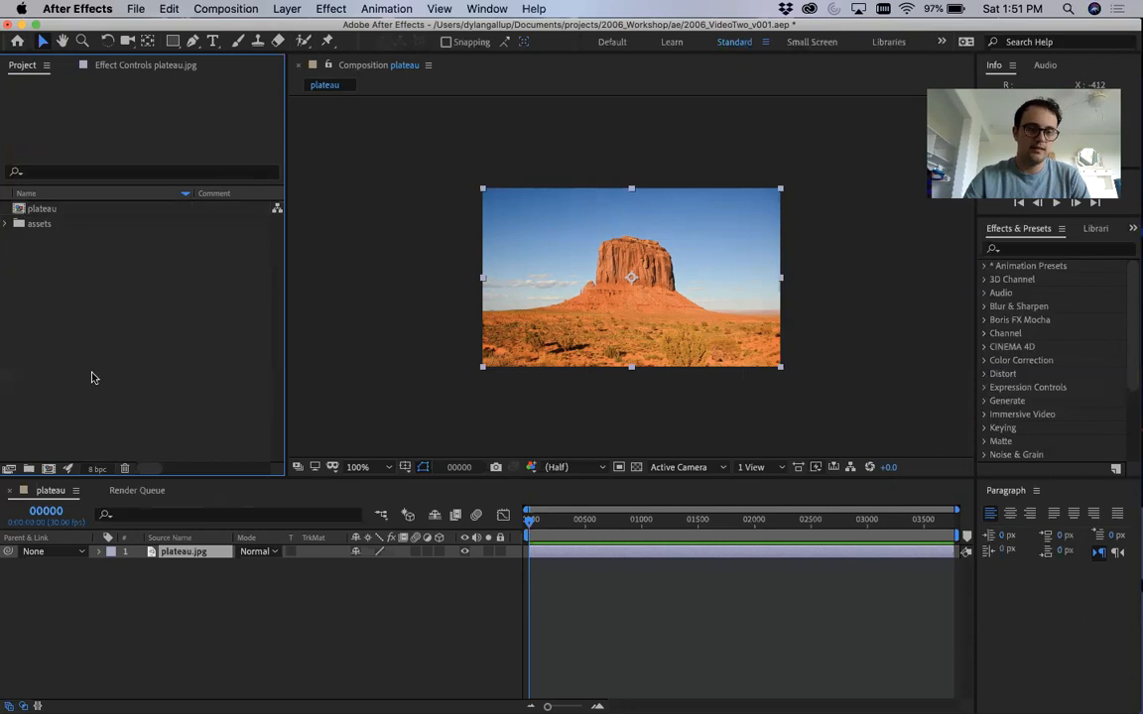
pyautogui.click(28, 469)
pyautogui.write('precomps')
pyautogui.press('Return')
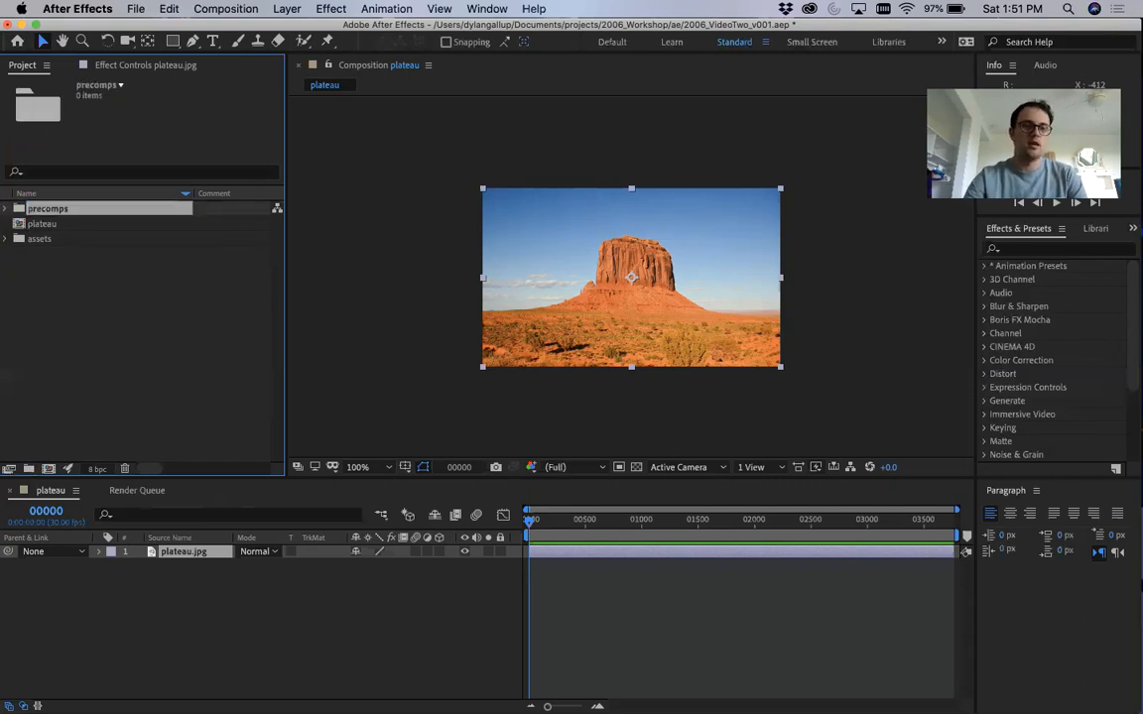
pyautogui.click(149, 372)
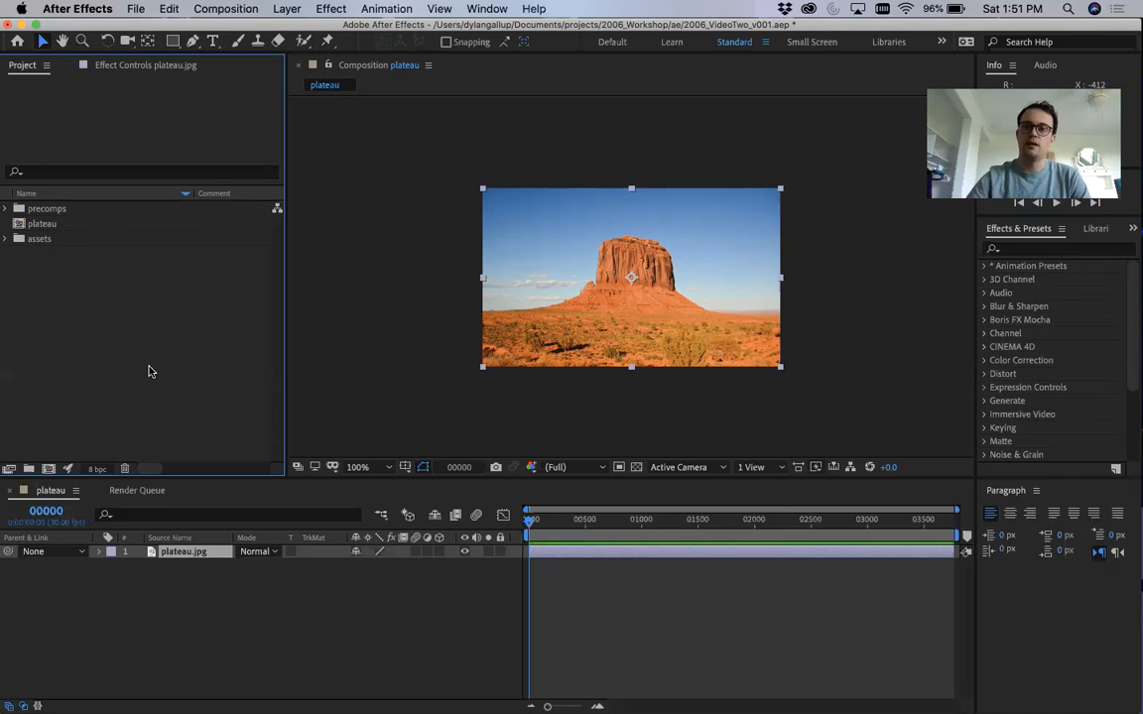
pyautogui.click(44, 227)
pyautogui.moveTo(68, 234); pyautogui.dragTo(44, 208)
# Step: Create a composition from sunset.jpg and move it into the precomps folder
pyautogui.click(5, 224)
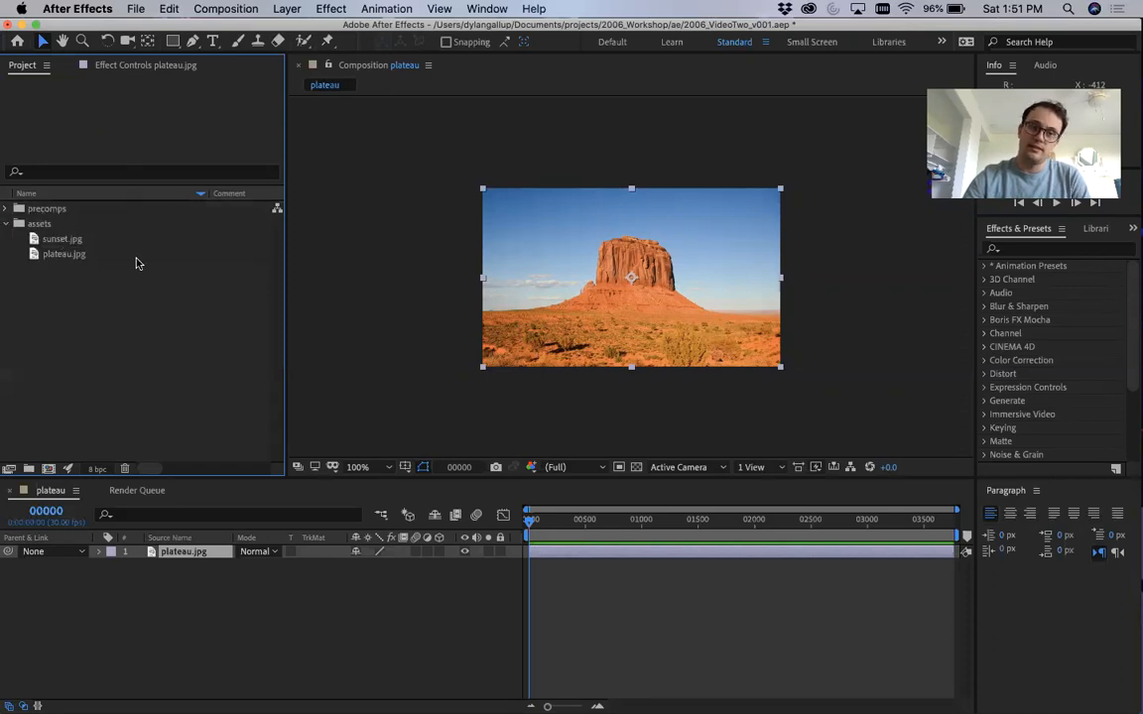
pyautogui.click(80, 240)
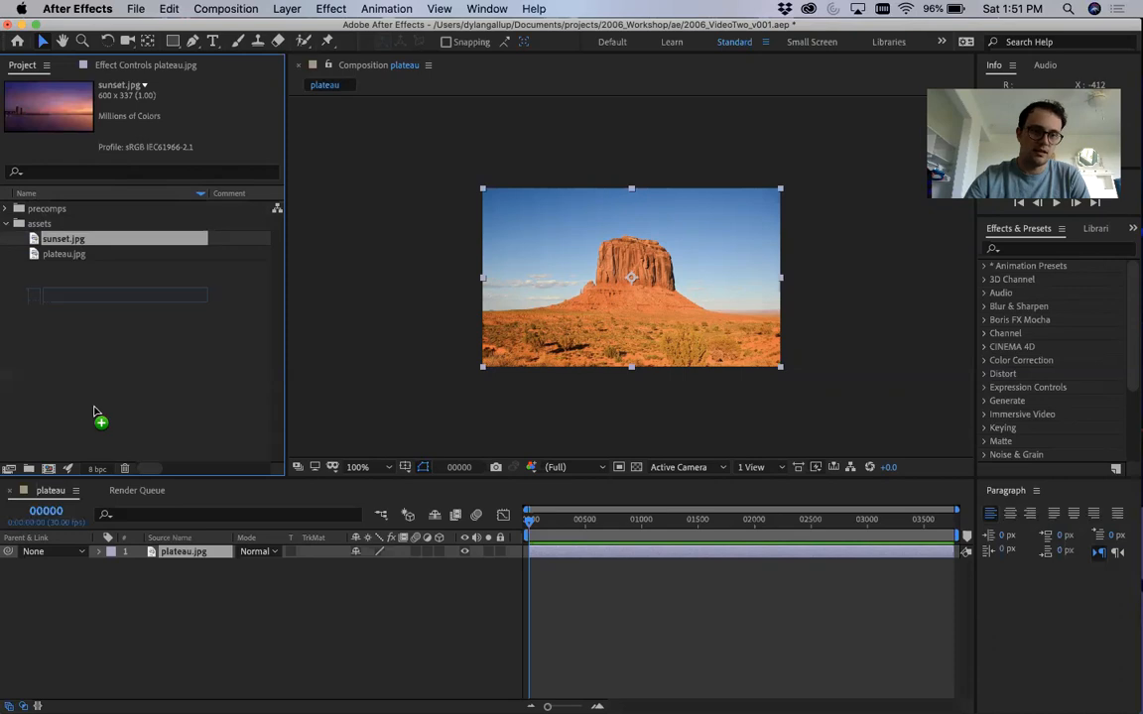
pyautogui.click(49, 470)
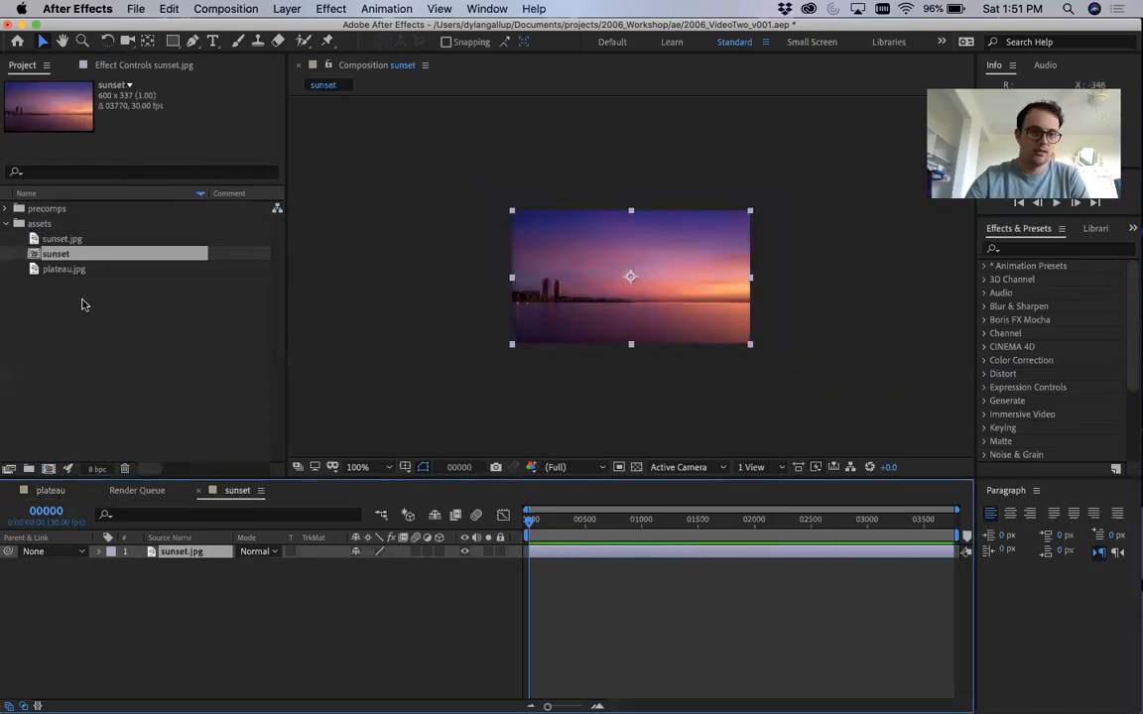
pyautogui.moveTo(59, 254); pyautogui.dragTo(36, 224)
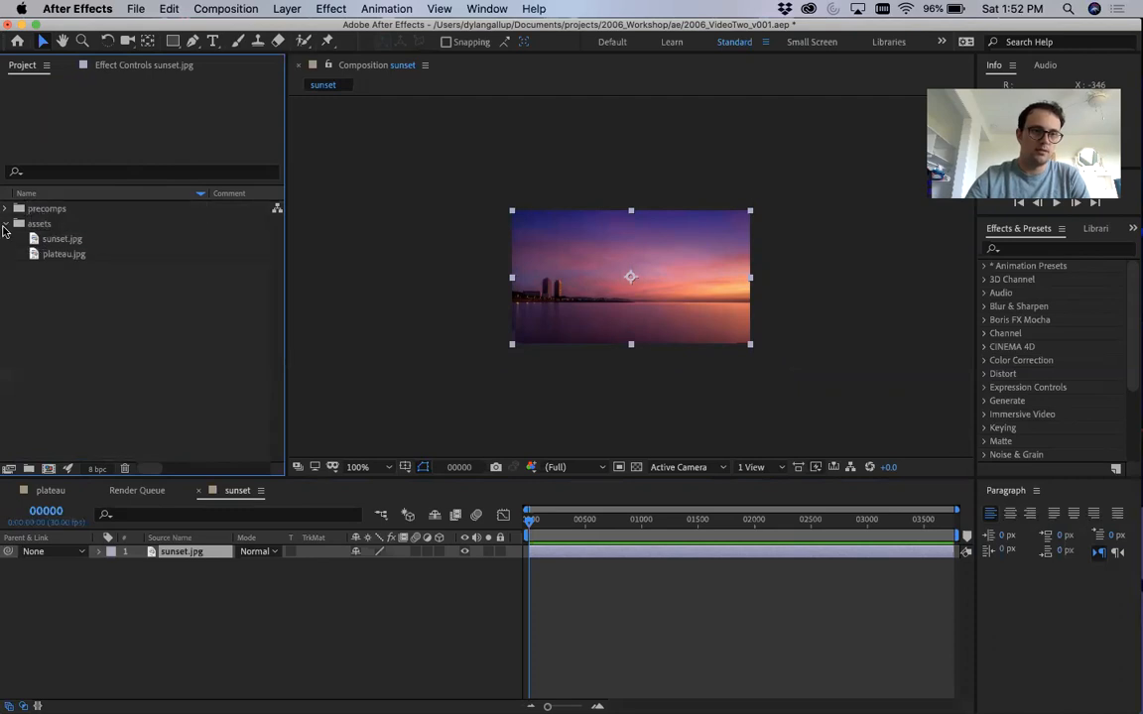
pyautogui.click(6, 223)
pyautogui.click(6, 208)
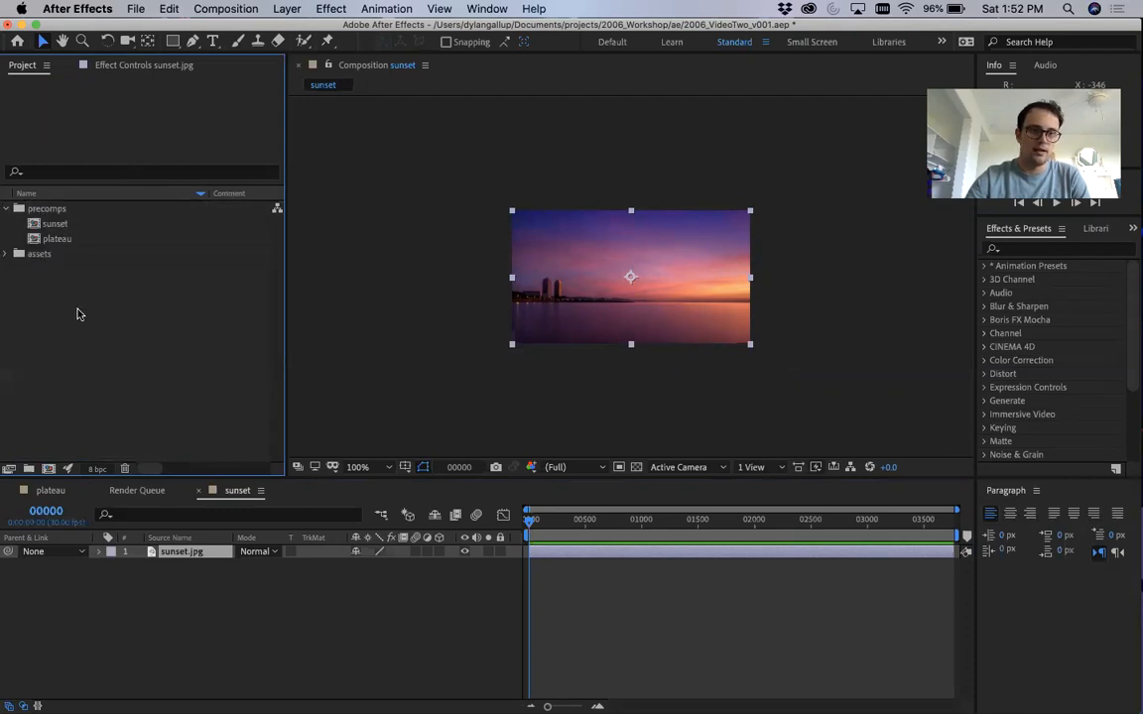
# Step: Create a second composition from plateau.jpg and rename it COMP
pyautogui.click(63, 240)
pyautogui.click(6, 253)
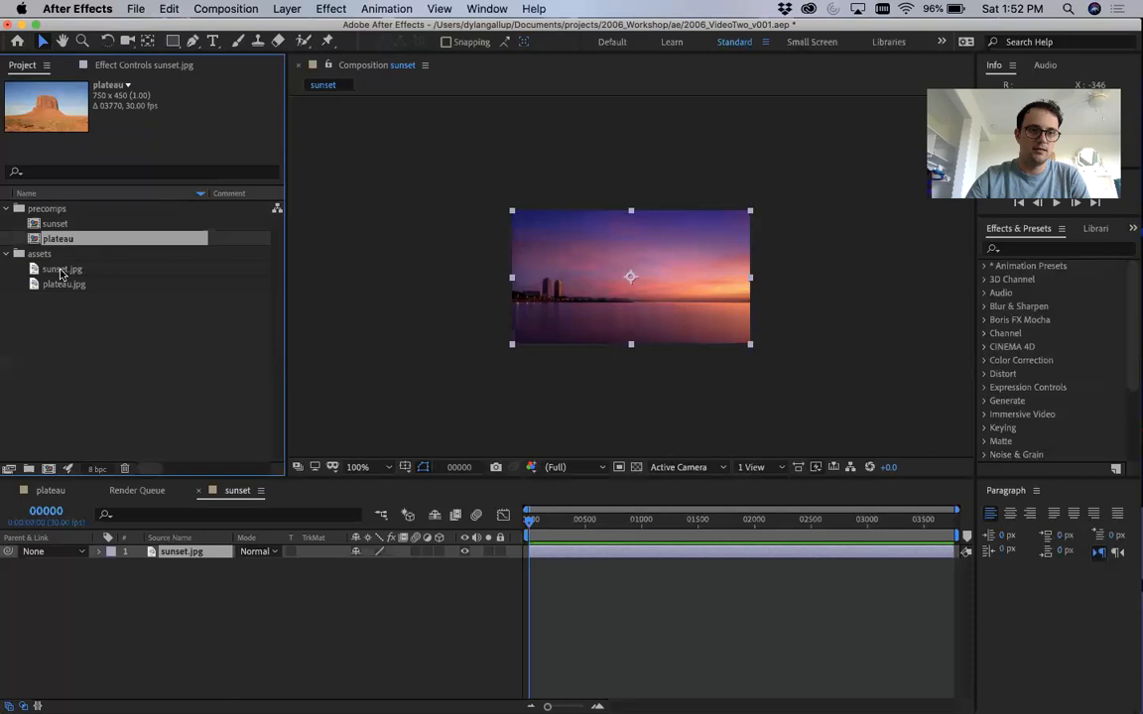
pyautogui.click(59, 269)
pyautogui.click(65, 285)
pyautogui.moveTo(65, 286); pyautogui.dragTo(48, 468)
pyautogui.click(72, 301)
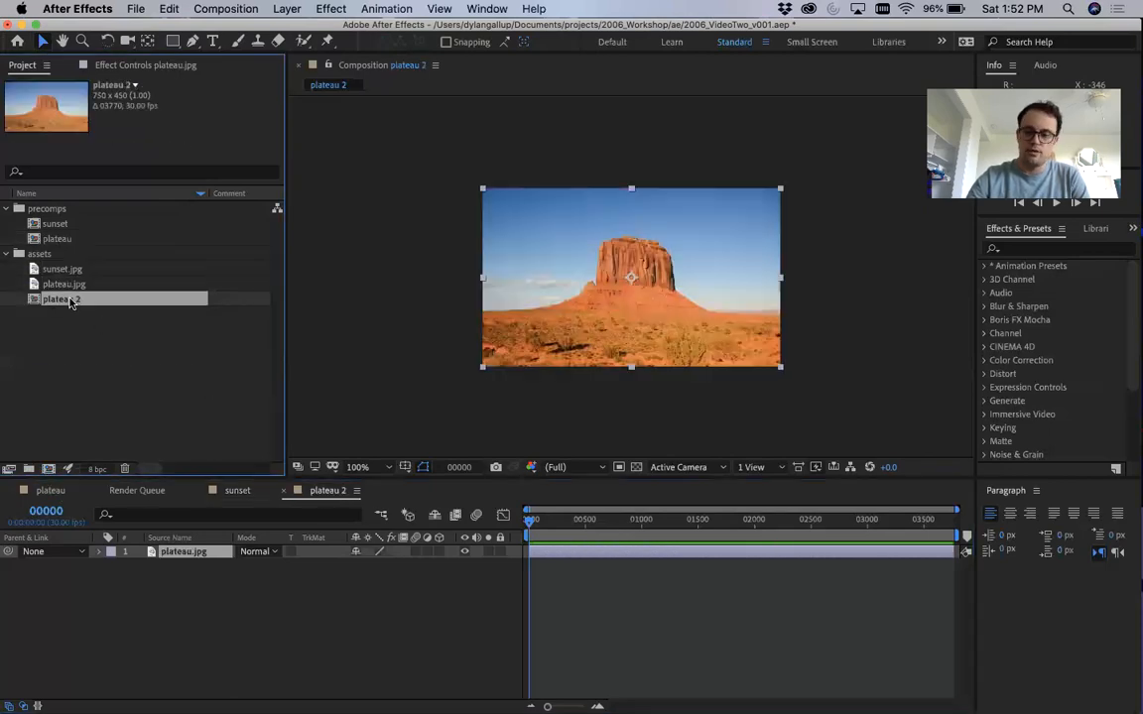
pyautogui.press('Return')
pyautogui.write('COMP')
pyautogui.press('Return')
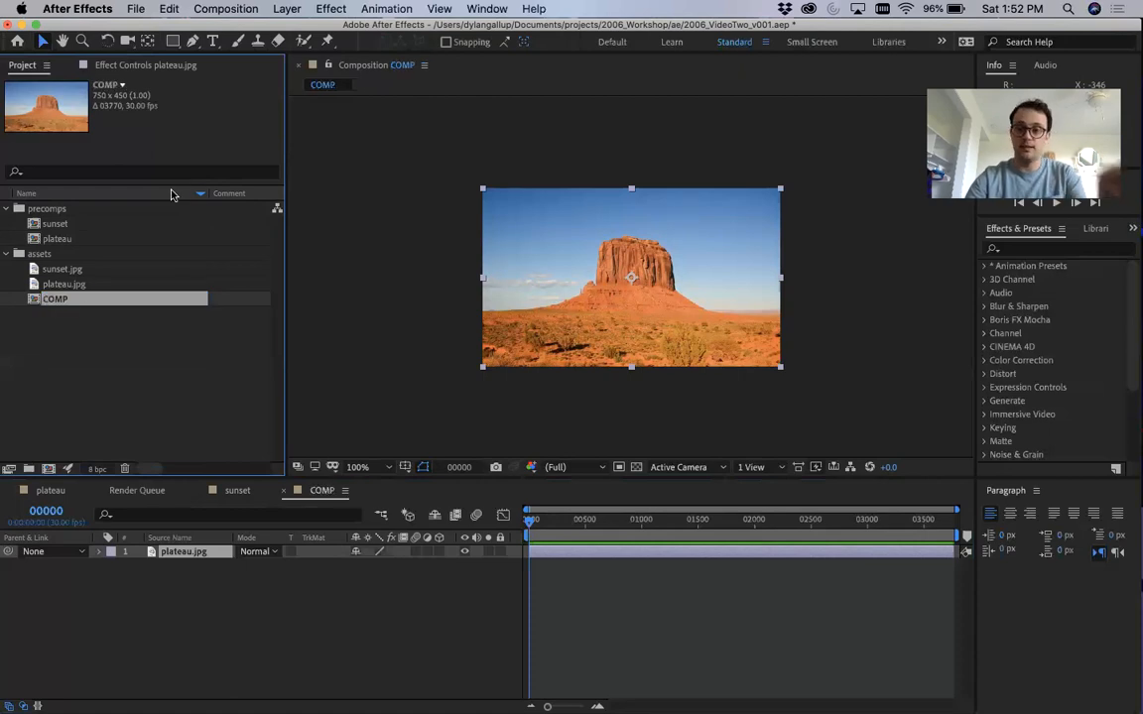
# Step: Move COMP out of the assets folder and into a new project folder named render
pyautogui.moveTo(36, 300); pyautogui.dragTo(28, 385)
pyautogui.click(8, 271)
pyautogui.click(51, 335)
pyautogui.click(29, 469)
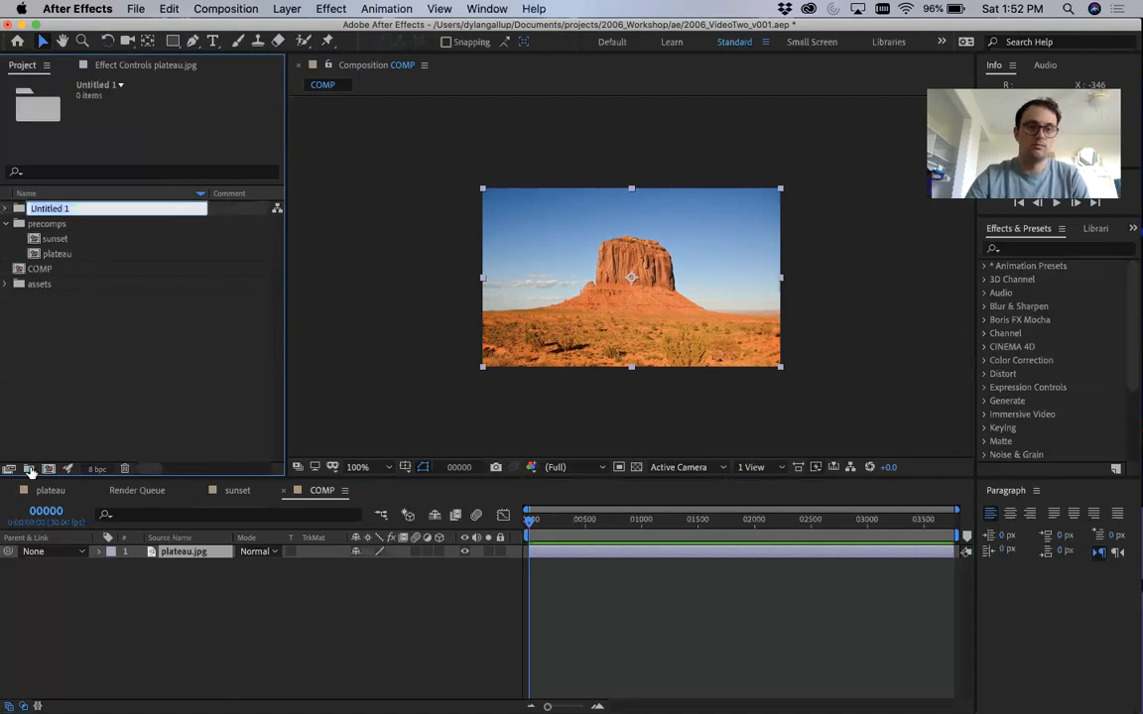
pyautogui.write('rende')
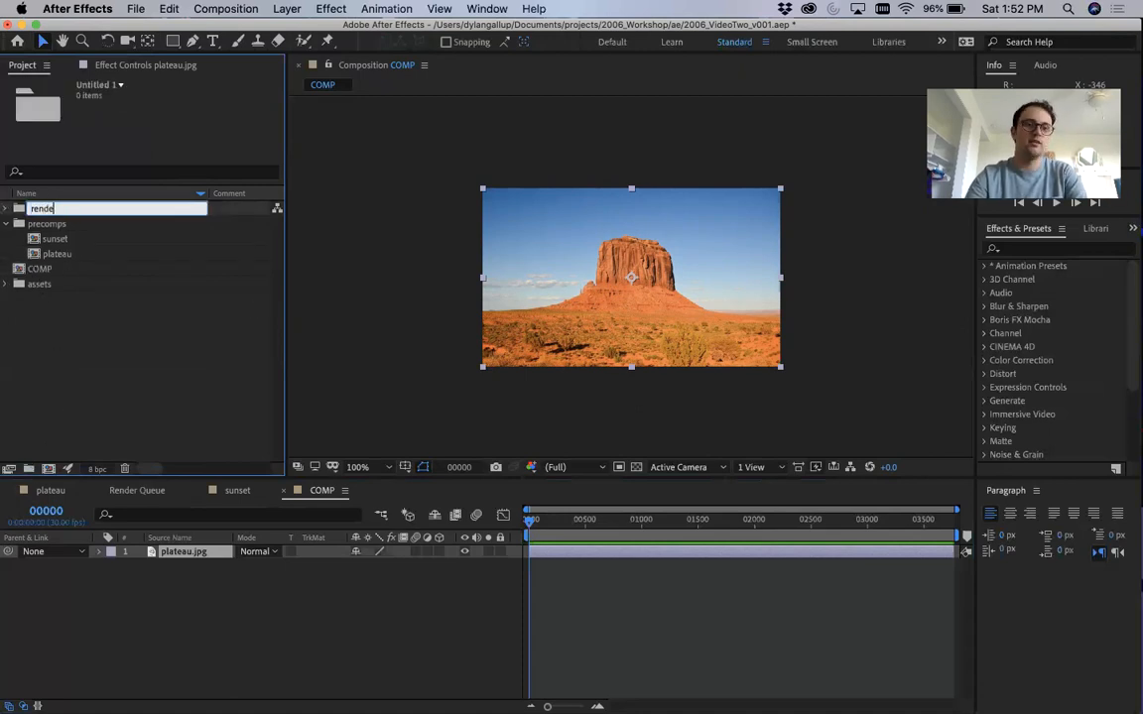
pyautogui.write('r')
pyautogui.press('Return')
pyautogui.click(20, 269)
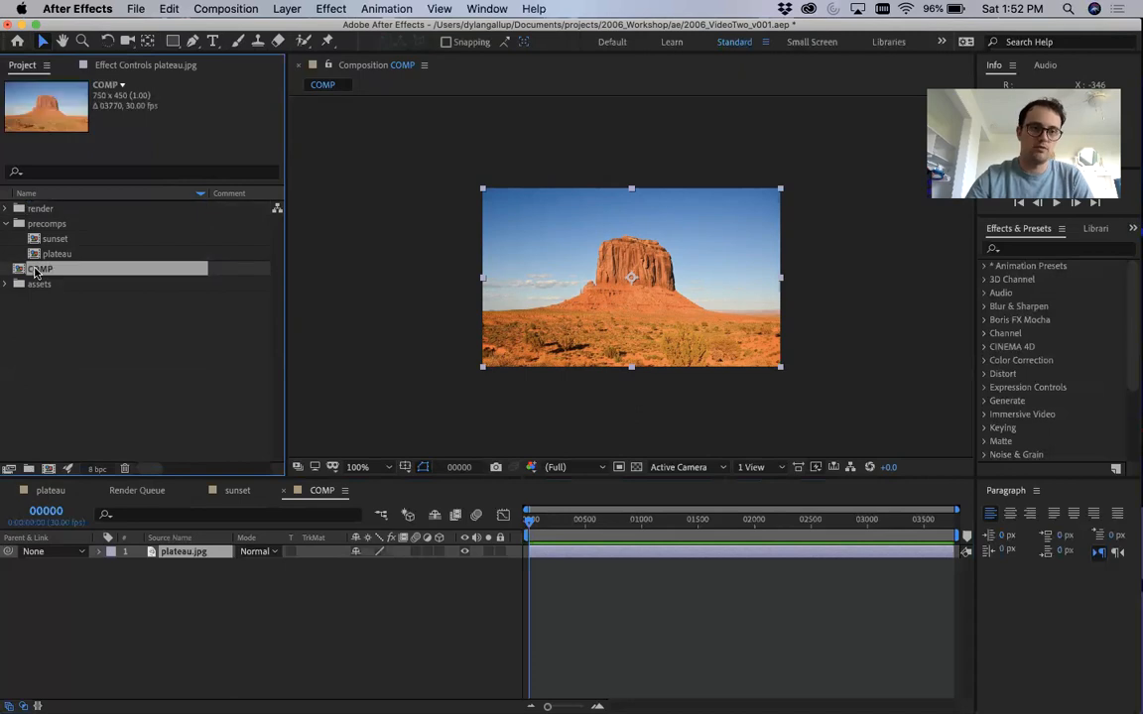
pyautogui.moveTo(20, 269); pyautogui.dragTo(35, 209)
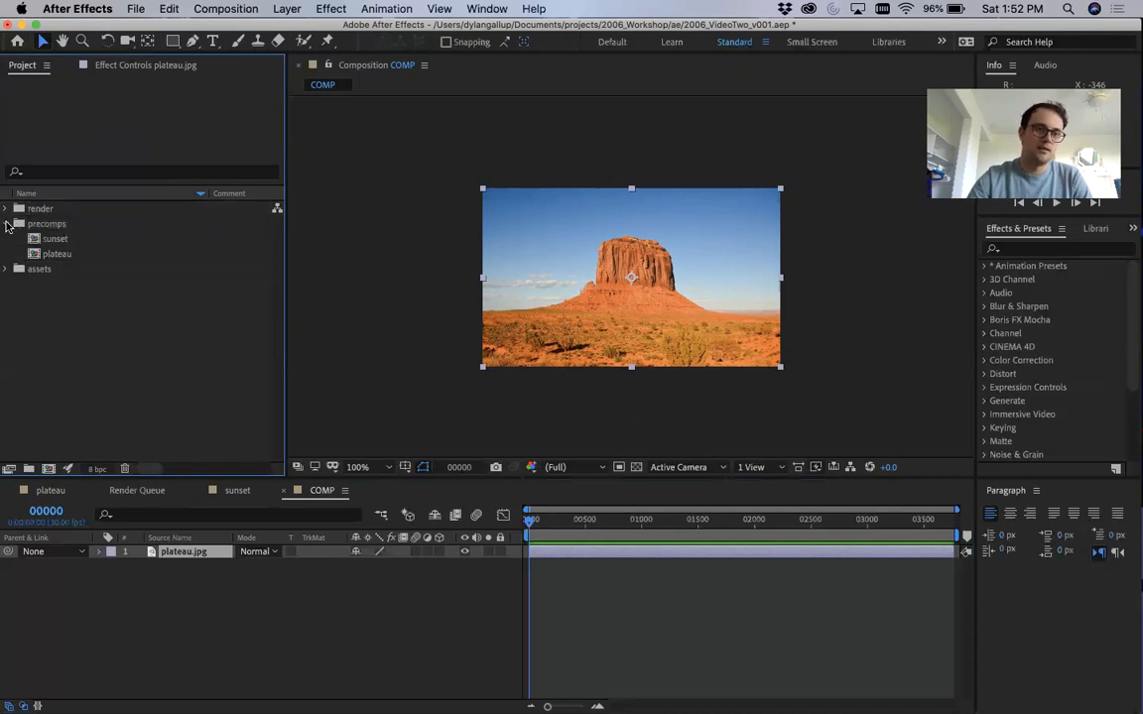
# Step: Expand the render, precomps and assets folders and review the compositions and footage inside them
pyautogui.click(6, 223)
pyautogui.click(6, 239)
pyautogui.click(6, 224)
pyautogui.click(6, 210)
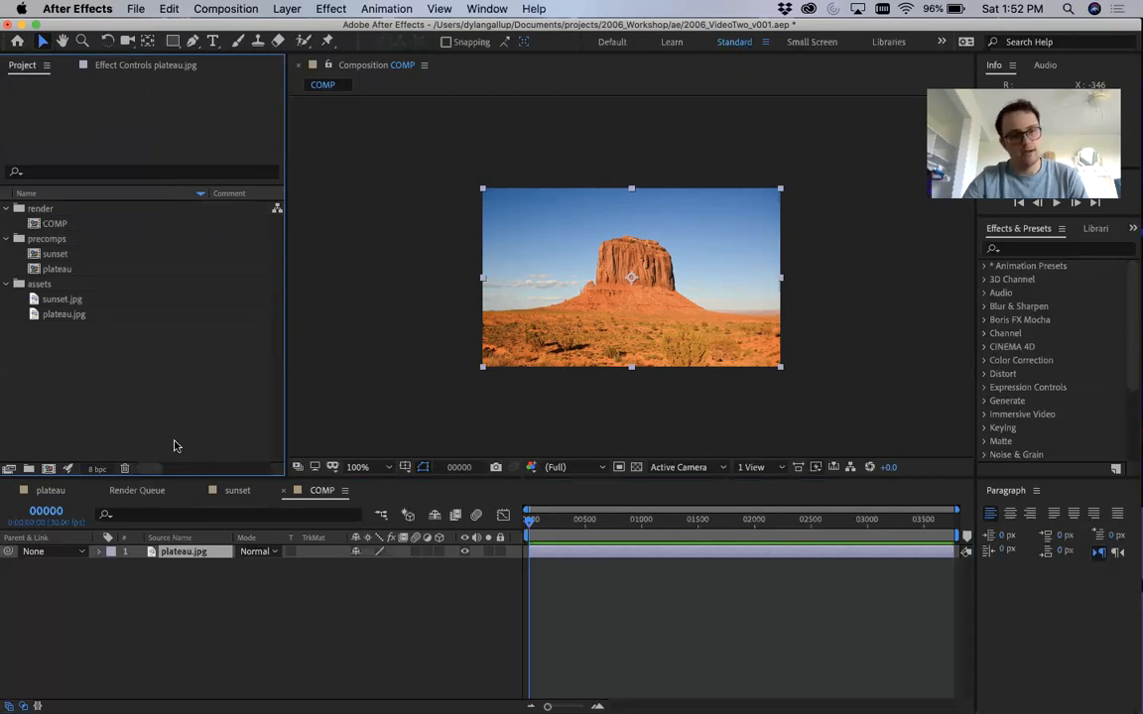
pyautogui.click(47, 226)
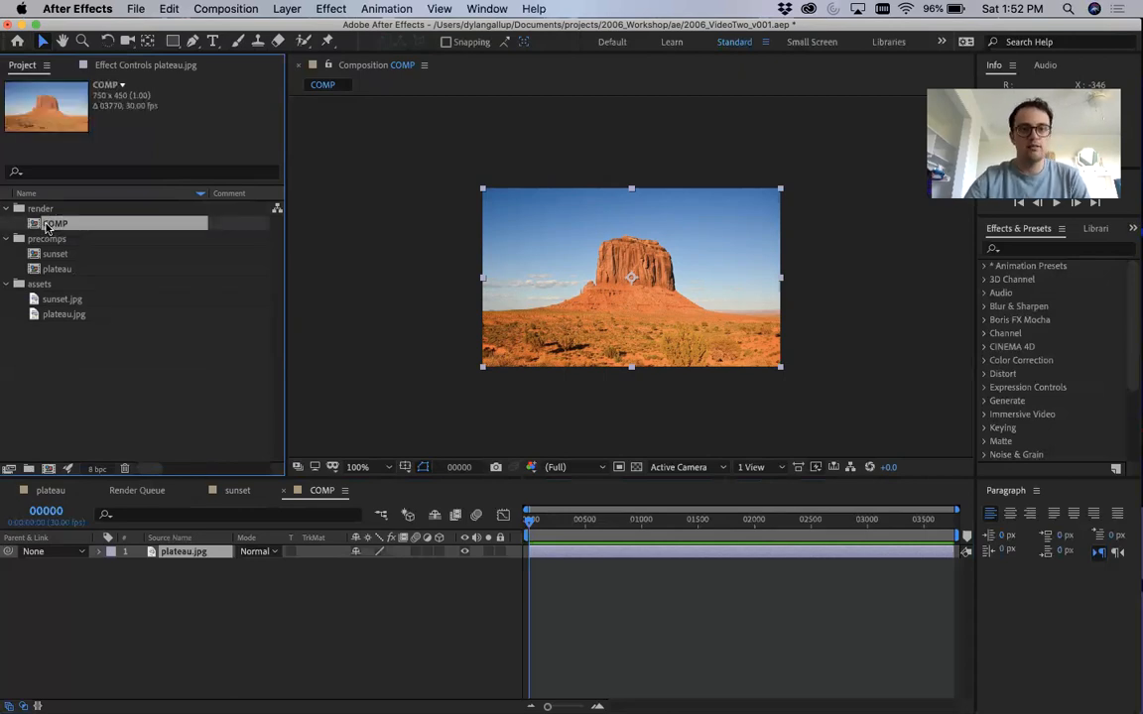
pyautogui.click(47, 298)
pyautogui.click(50, 254)
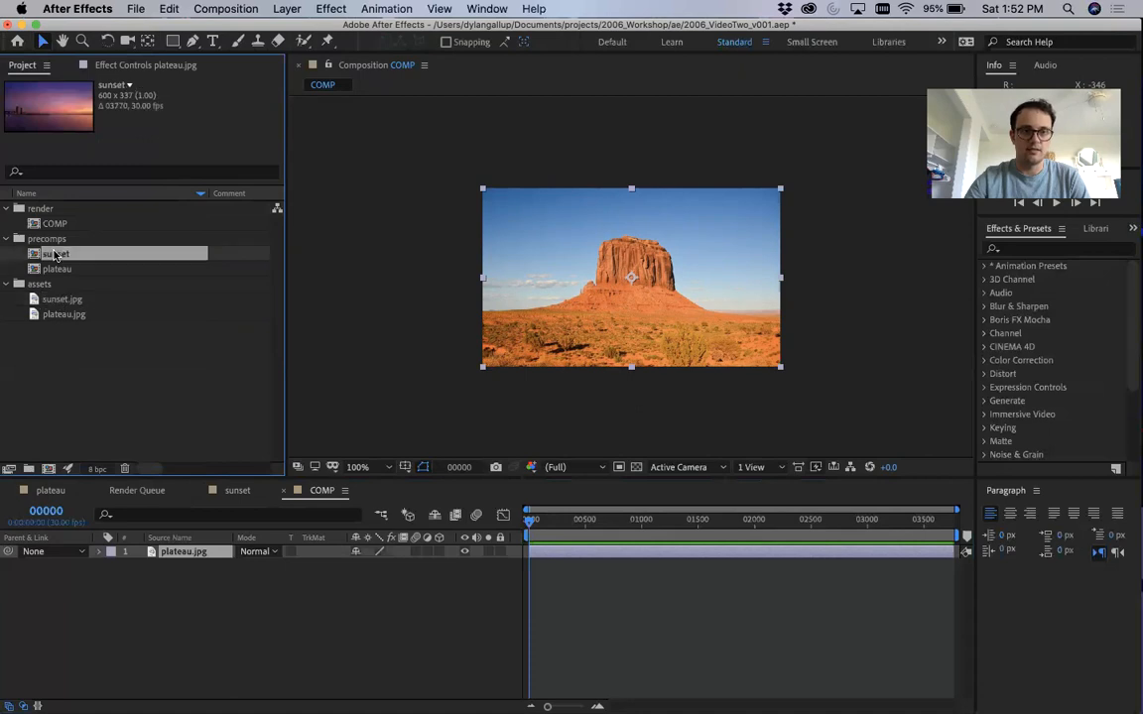
pyautogui.click(51, 225)
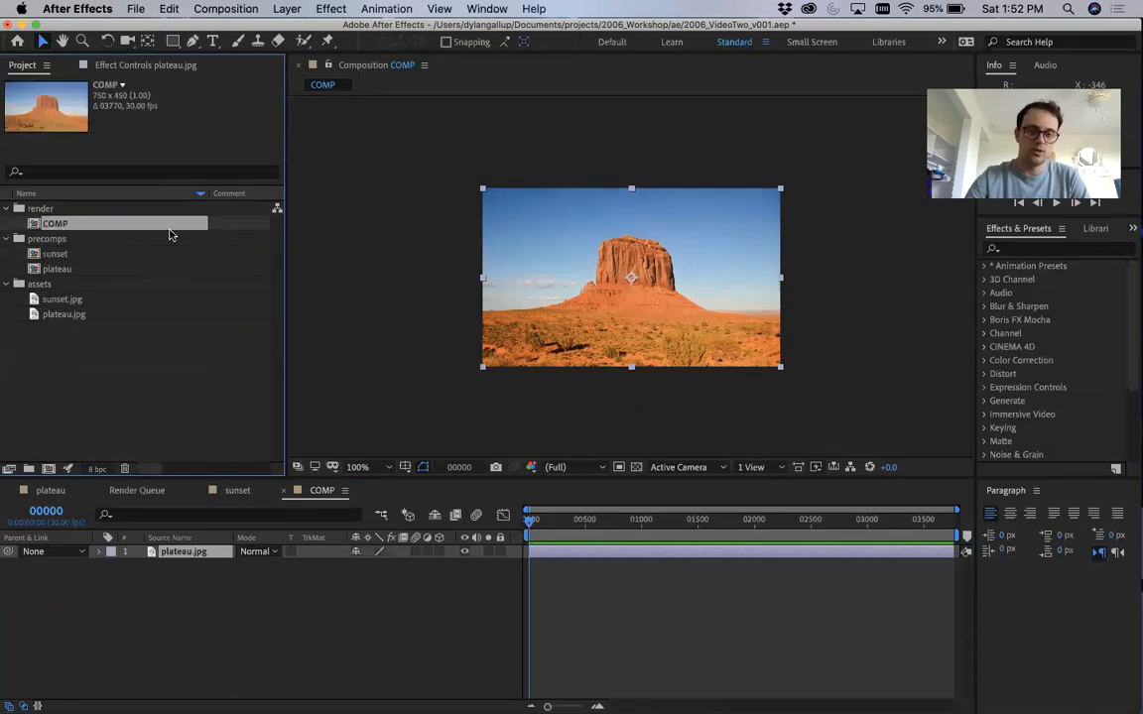
# Step: Open COMP from the render folder and delete its plateau.jpg layer
pyautogui.doubleClick(60, 228)
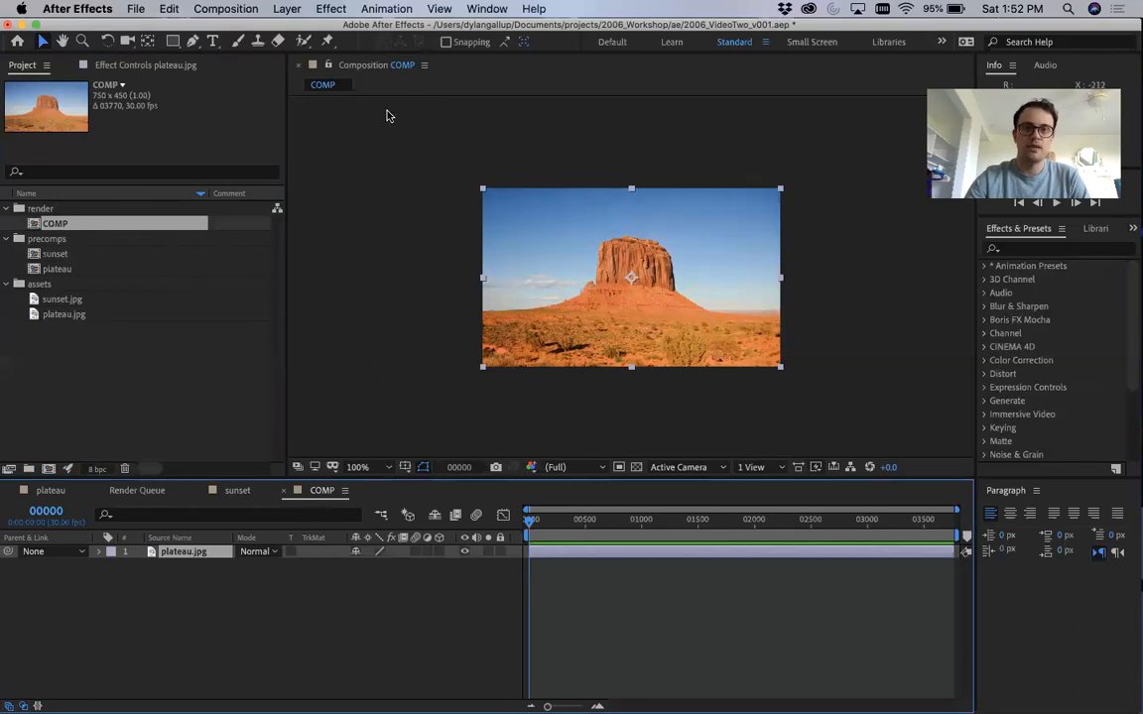
pyautogui.click(374, 70)
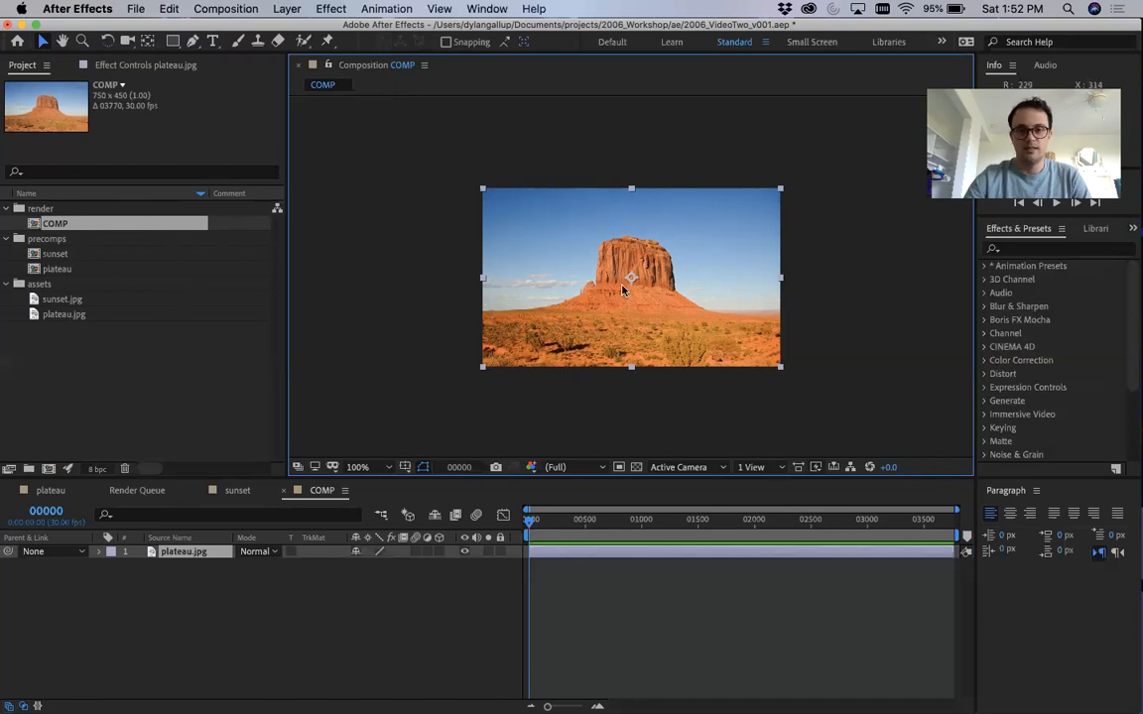
pyautogui.click(166, 572)
pyautogui.click(166, 553)
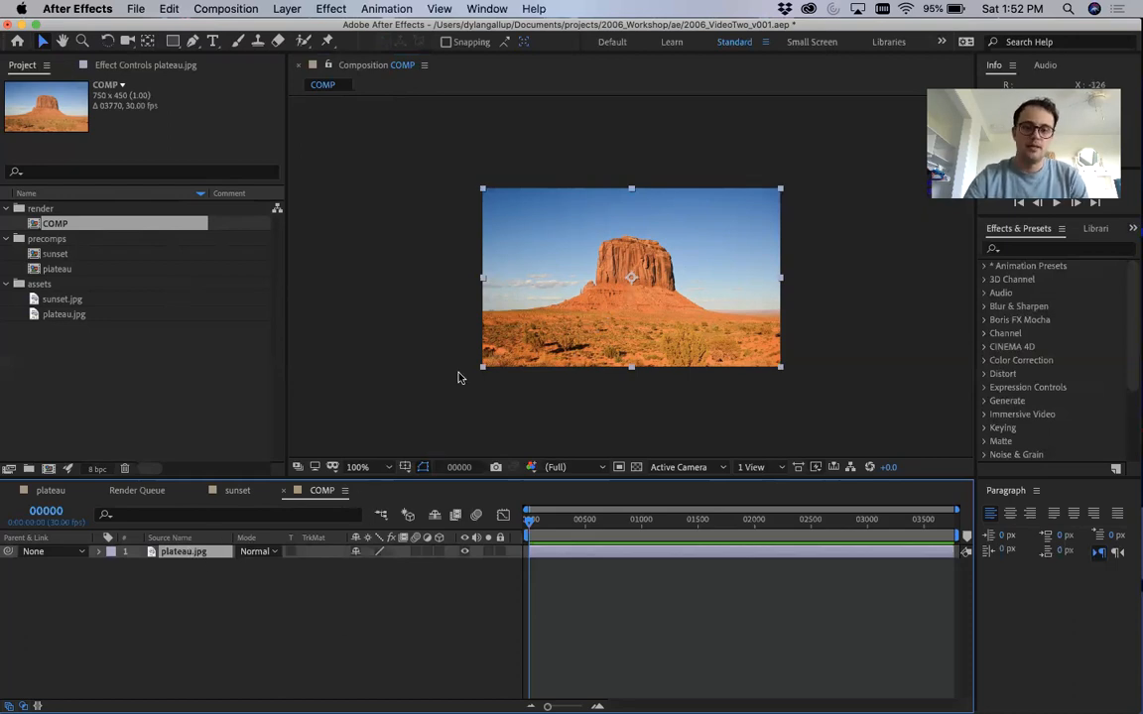
pyautogui.moveTo(564, 520); pyautogui.dragTo(503, 515)
pyautogui.click(223, 598)
pyautogui.click(197, 552)
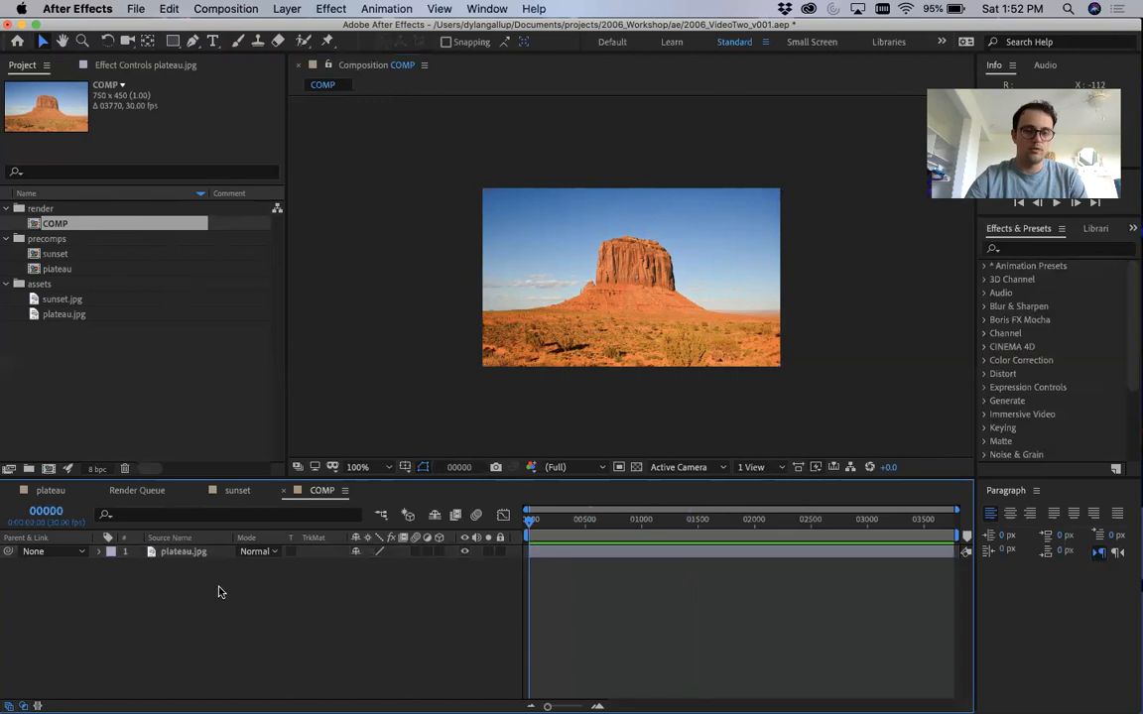
pyautogui.press('Delete')
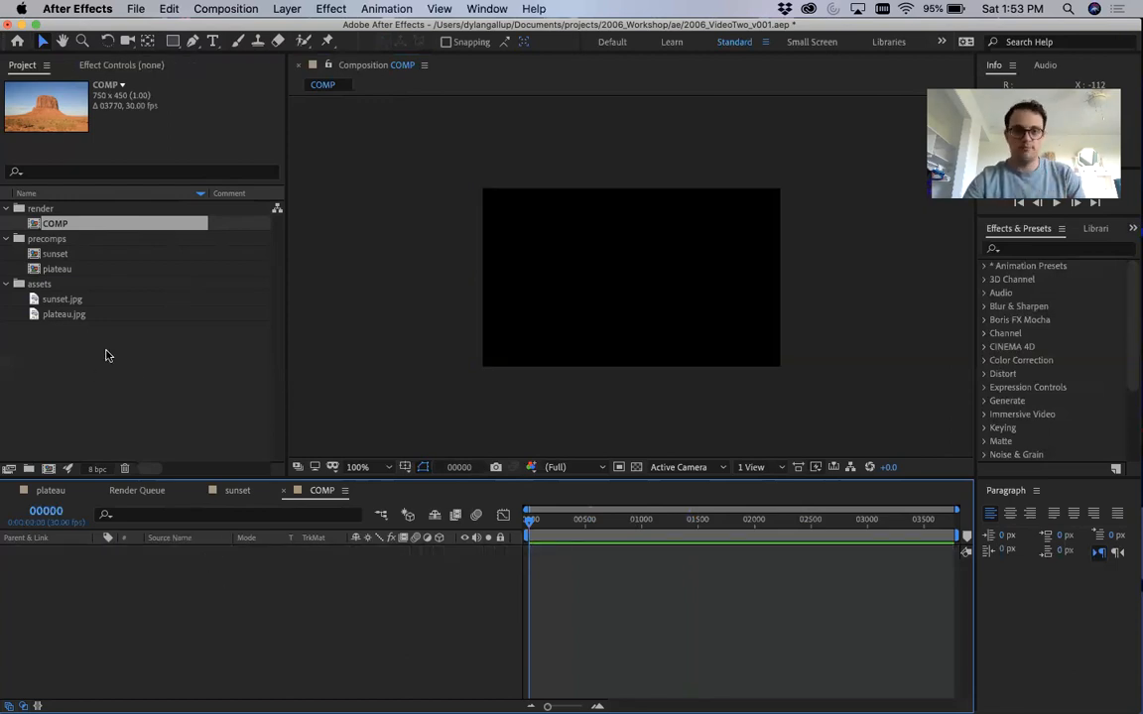
# Step: Add the plateau and sunset precomps to COMP as layers, with plateau stacked above sunset
pyautogui.click(58, 270)
pyautogui.moveTo(57, 275); pyautogui.dragTo(146, 557)
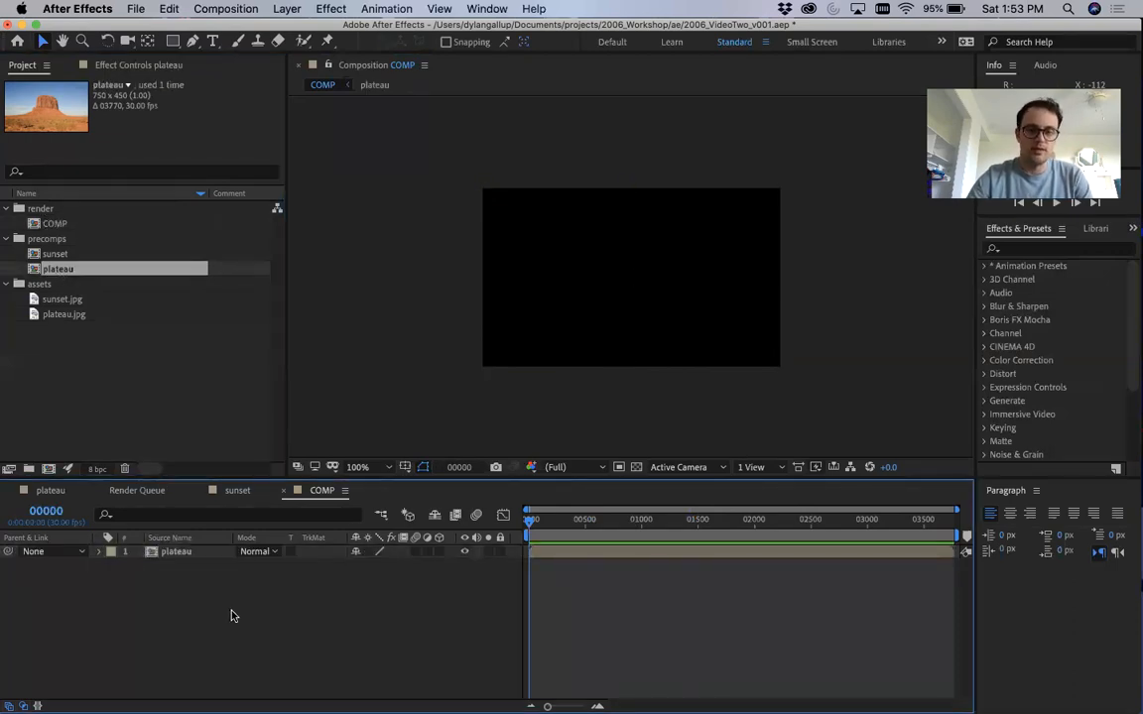
pyautogui.moveTo(57, 254); pyautogui.dragTo(149, 588)
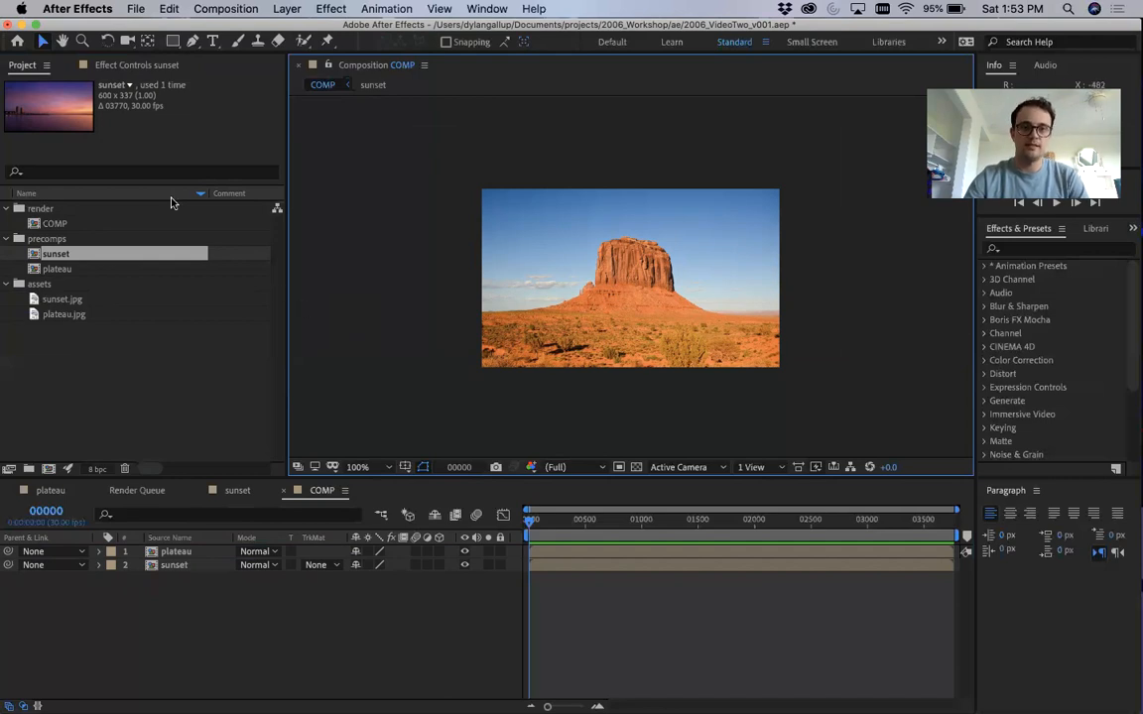
# Step: Open the composition settings of COMP, check its size, frame rate and duration, and close them without changes
pyautogui.click(69, 223)
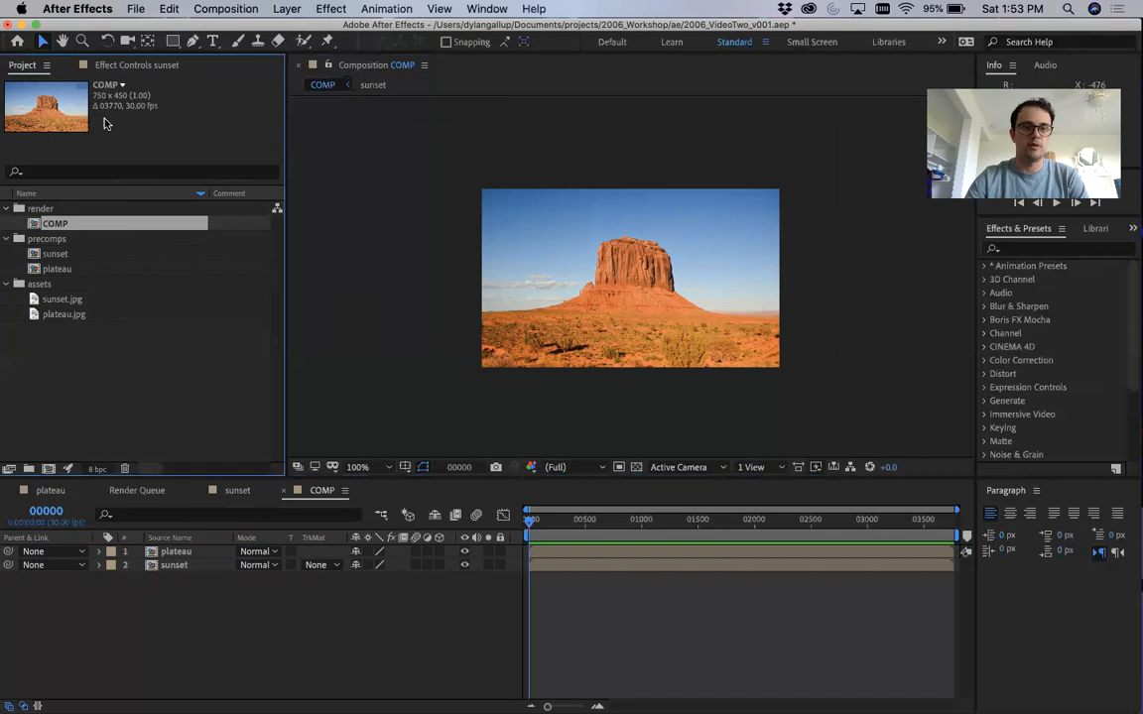
pyautogui.rightClick(110, 226)
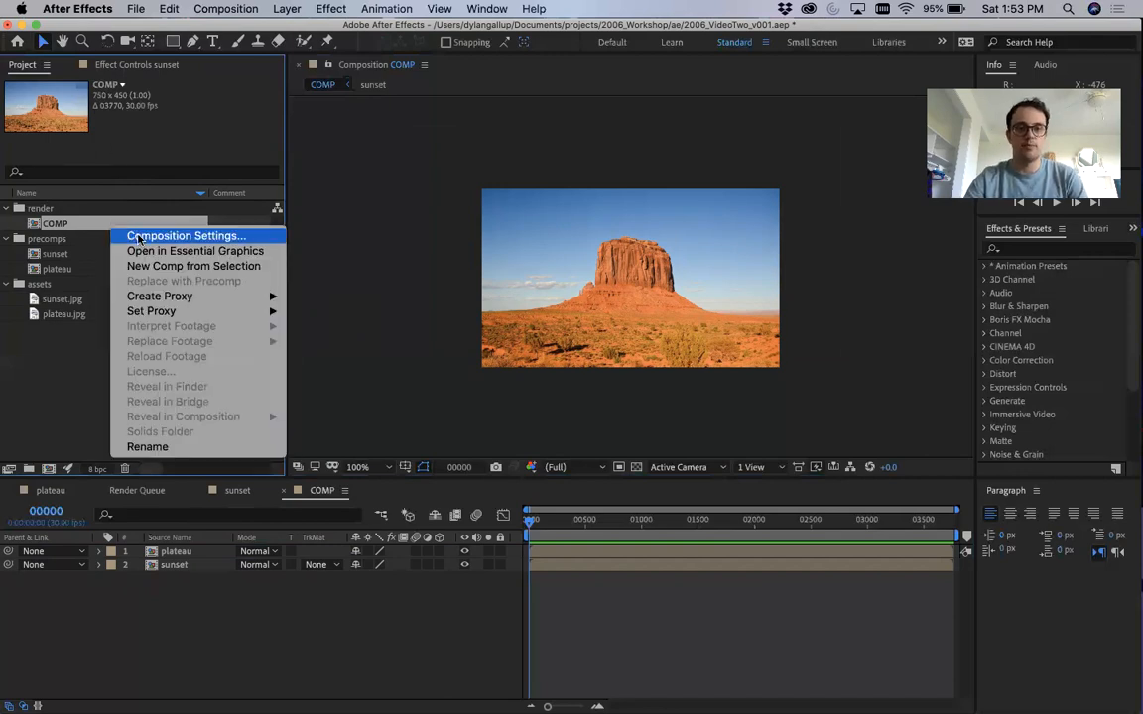
pyautogui.click(139, 238)
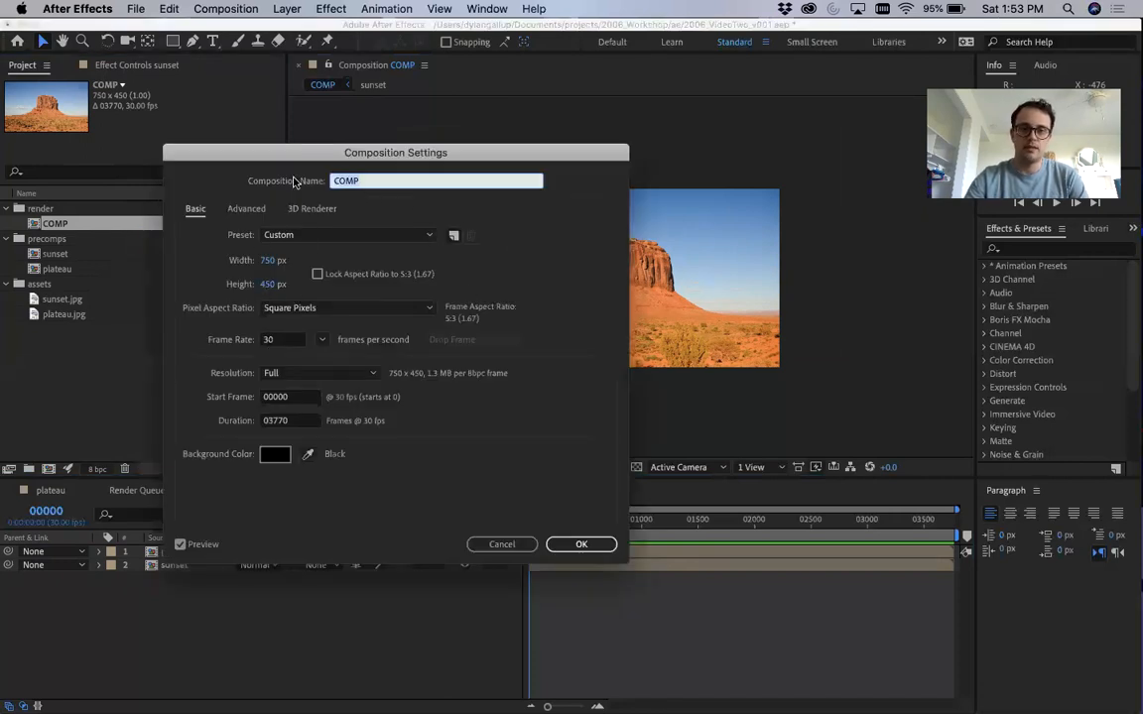
pyautogui.click(592, 547)
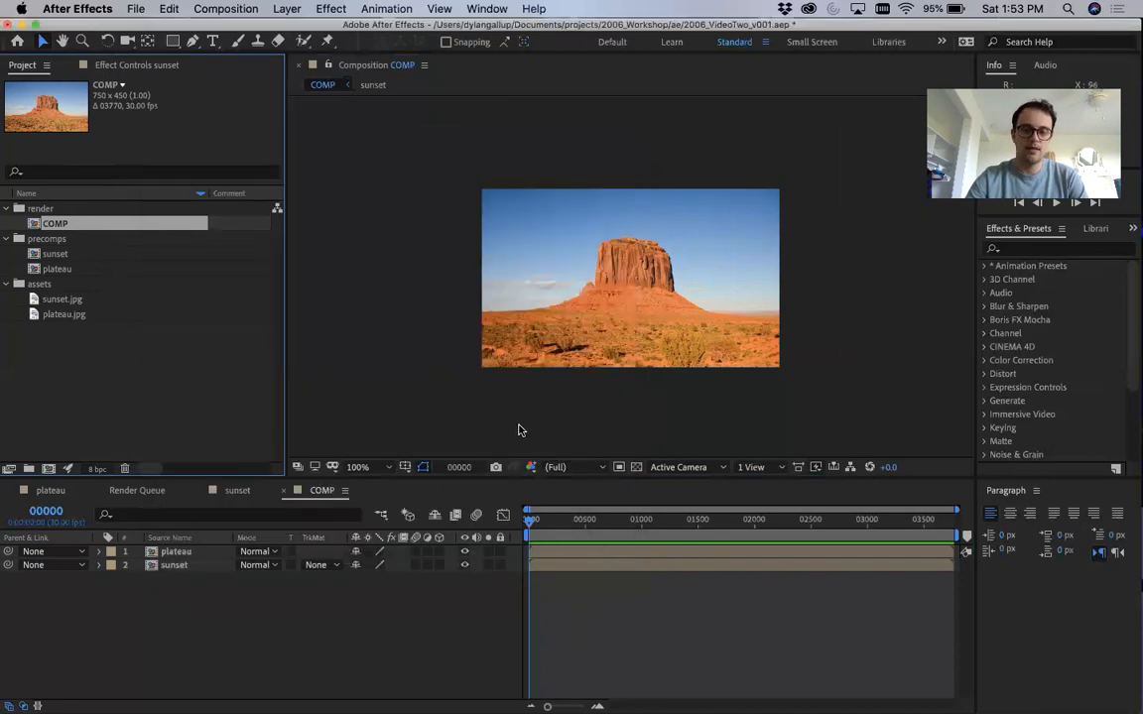
pyautogui.moveTo(239, 619); pyautogui.dragTo(210, 548)
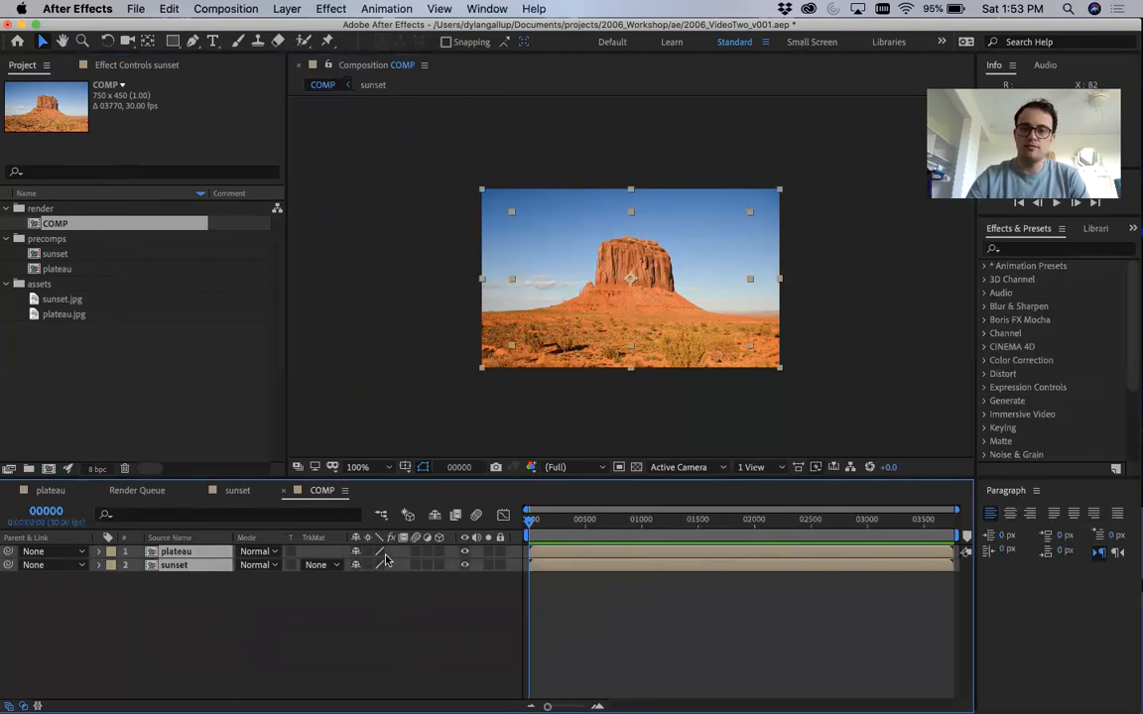
pyautogui.click(269, 630)
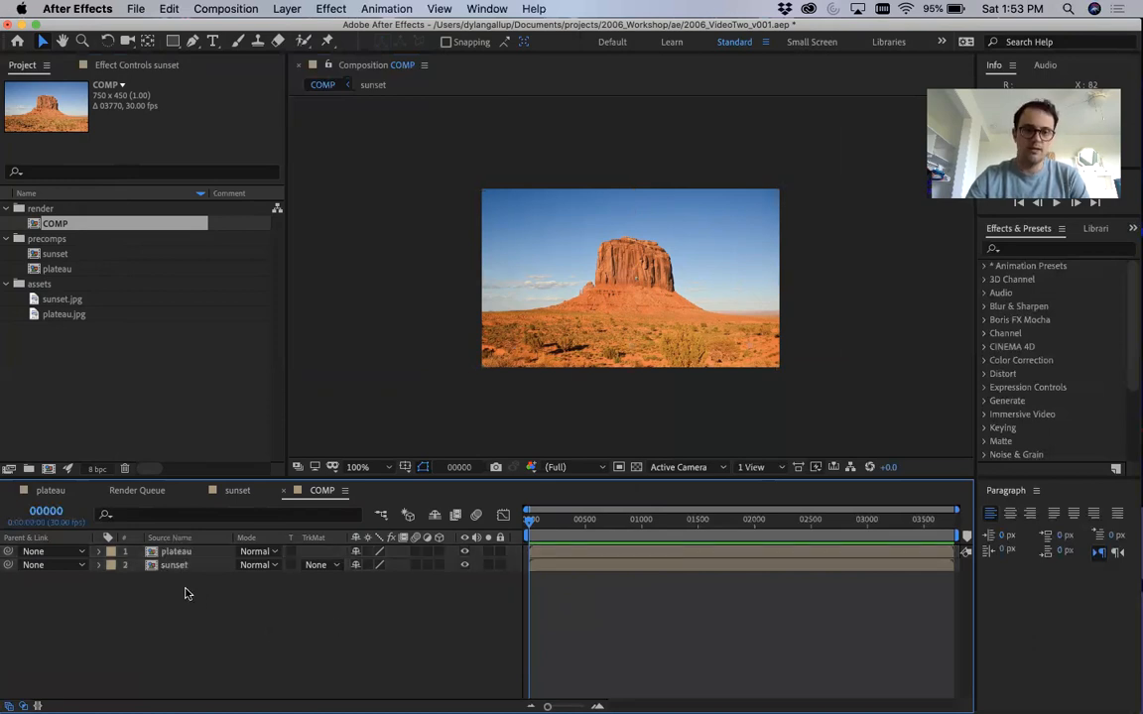
pyautogui.moveTo(184, 593); pyautogui.dragTo(179, 558)
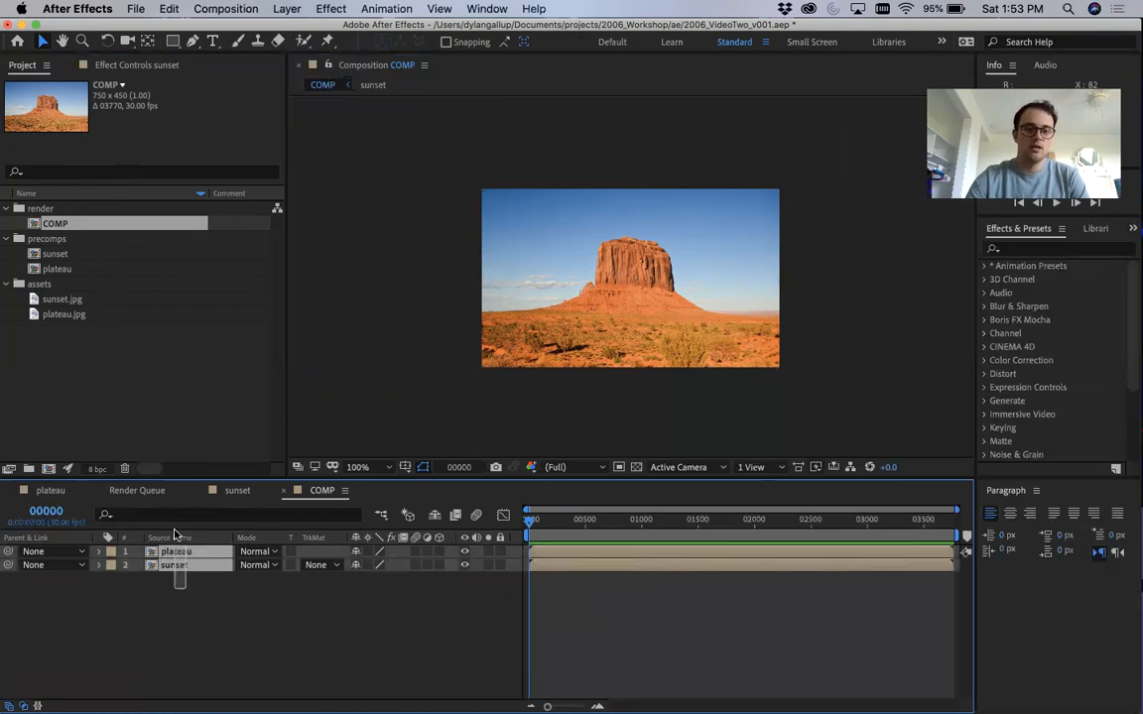
pyautogui.click(170, 596)
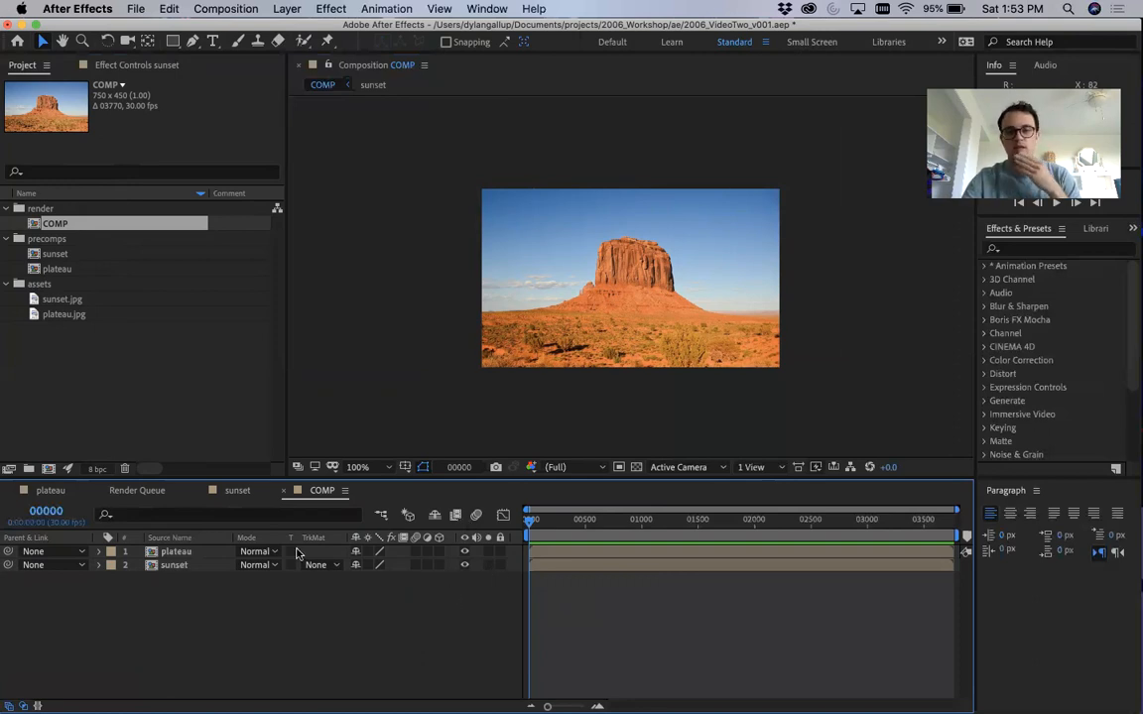
pyautogui.click(175, 565)
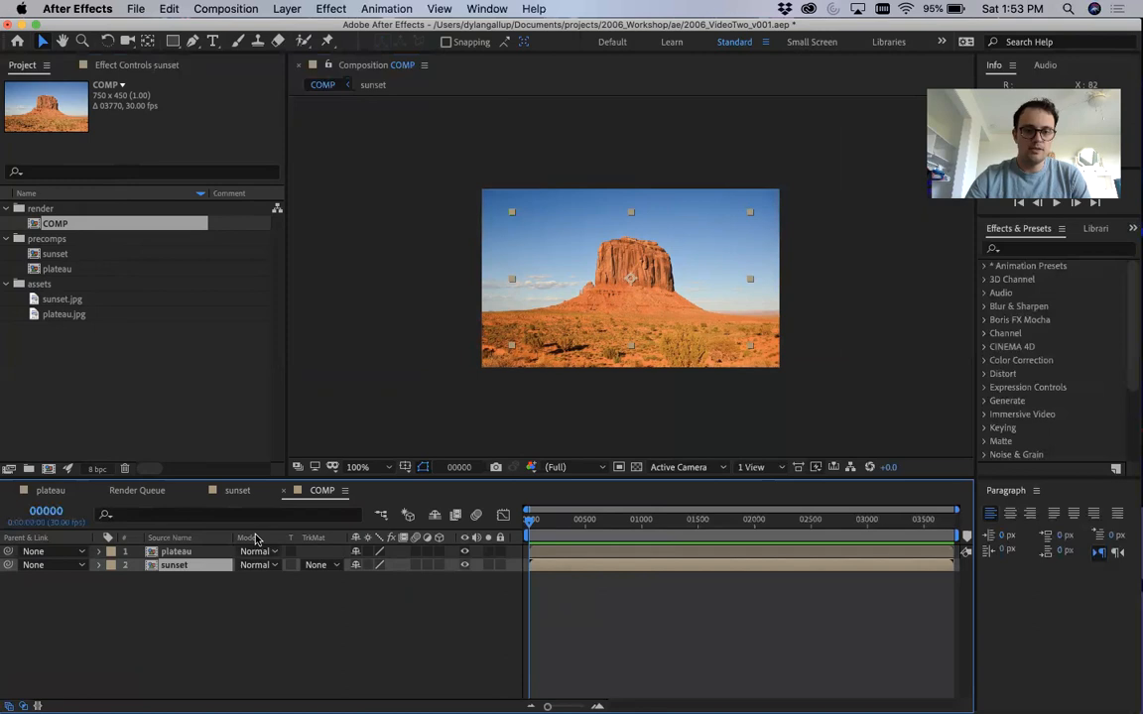
pyautogui.click(266, 581)
# Step: Try the Add and Multiply blending modes on the plateau layer and return it to Normal
pyautogui.click(262, 551)
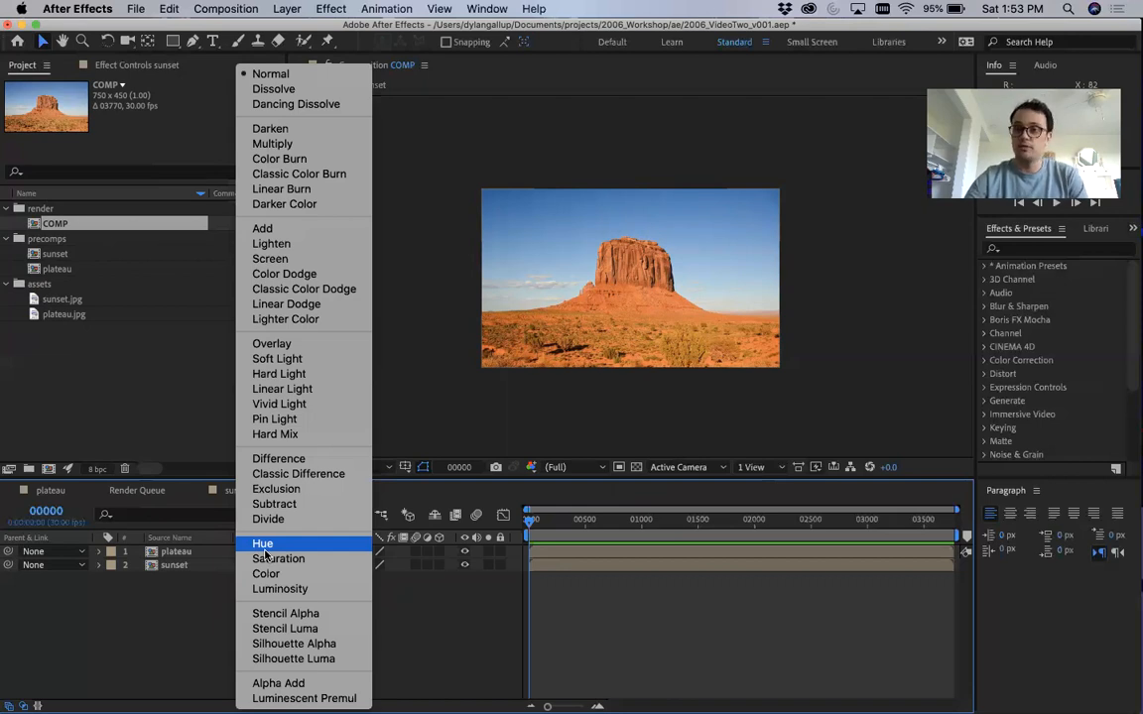
pyautogui.click(262, 228)
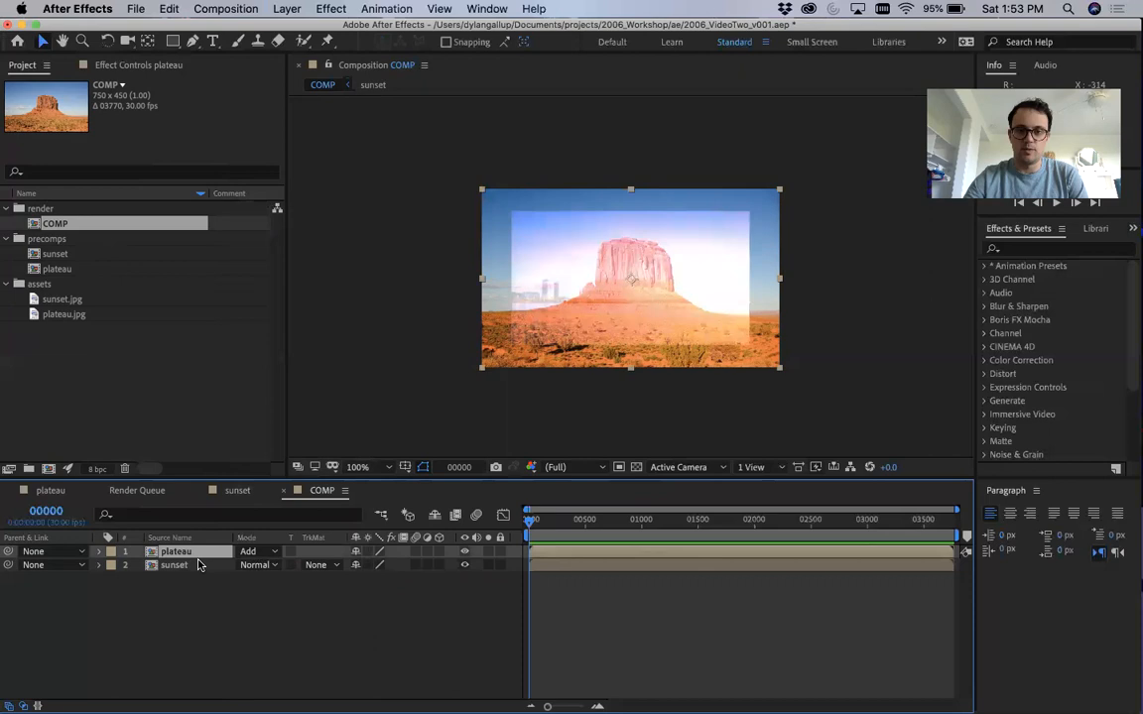
pyautogui.click(255, 553)
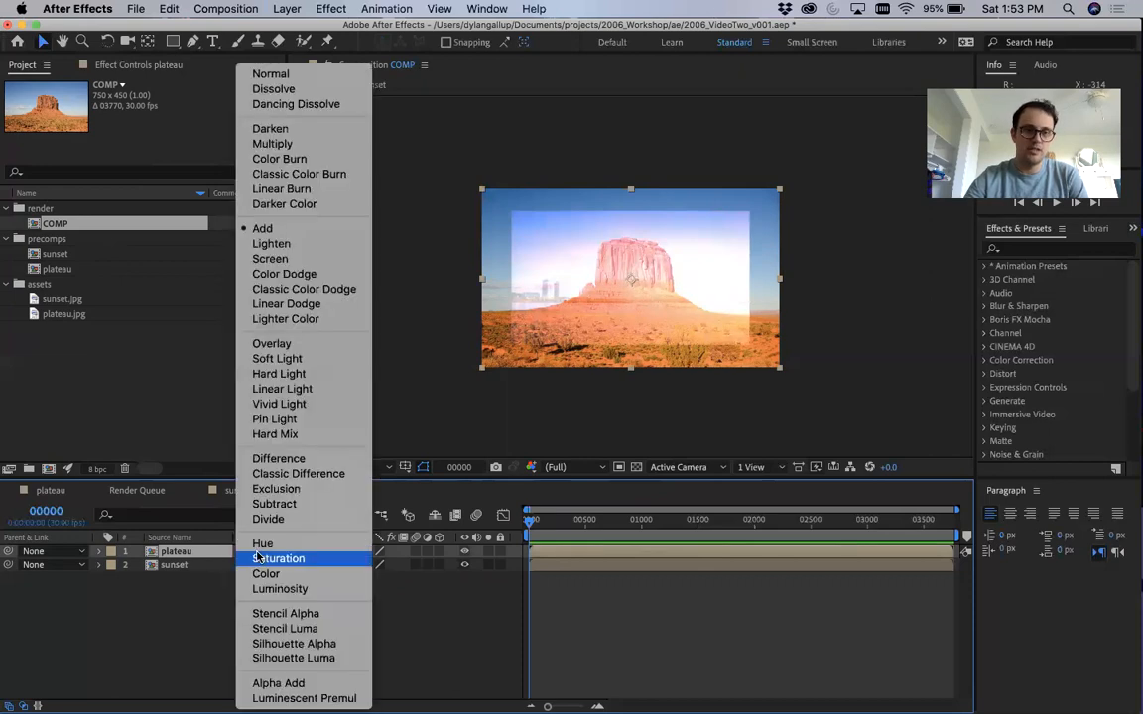
pyautogui.click(272, 144)
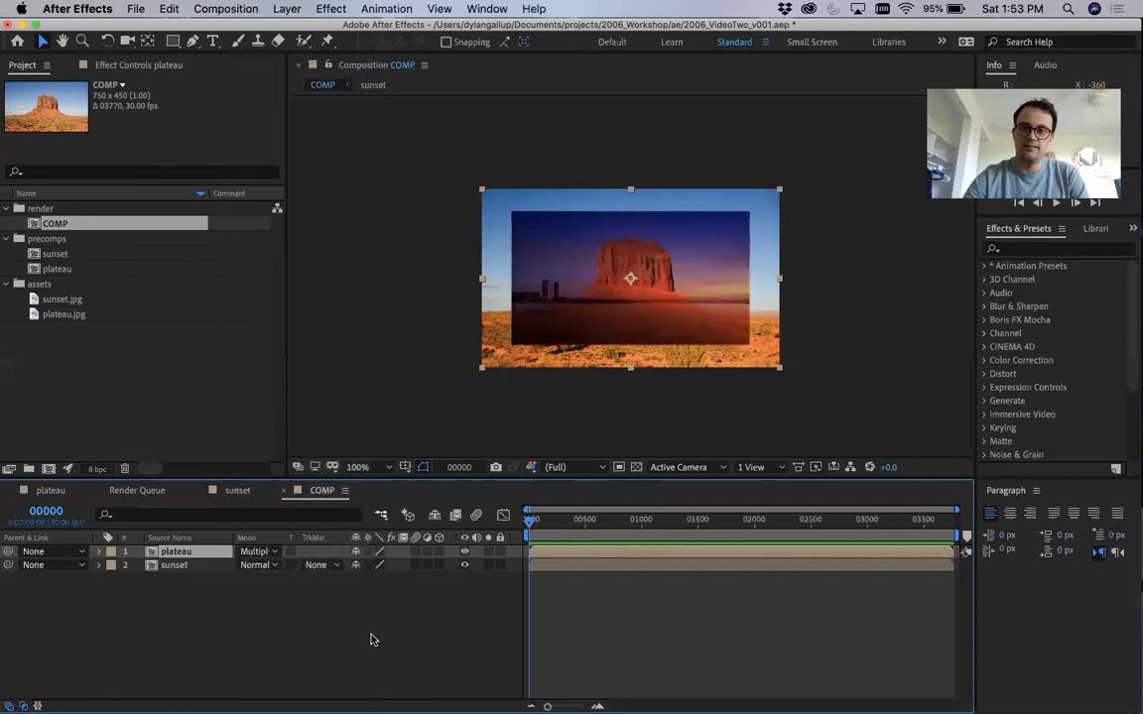
pyautogui.click(256, 552)
pyautogui.click(175, 602)
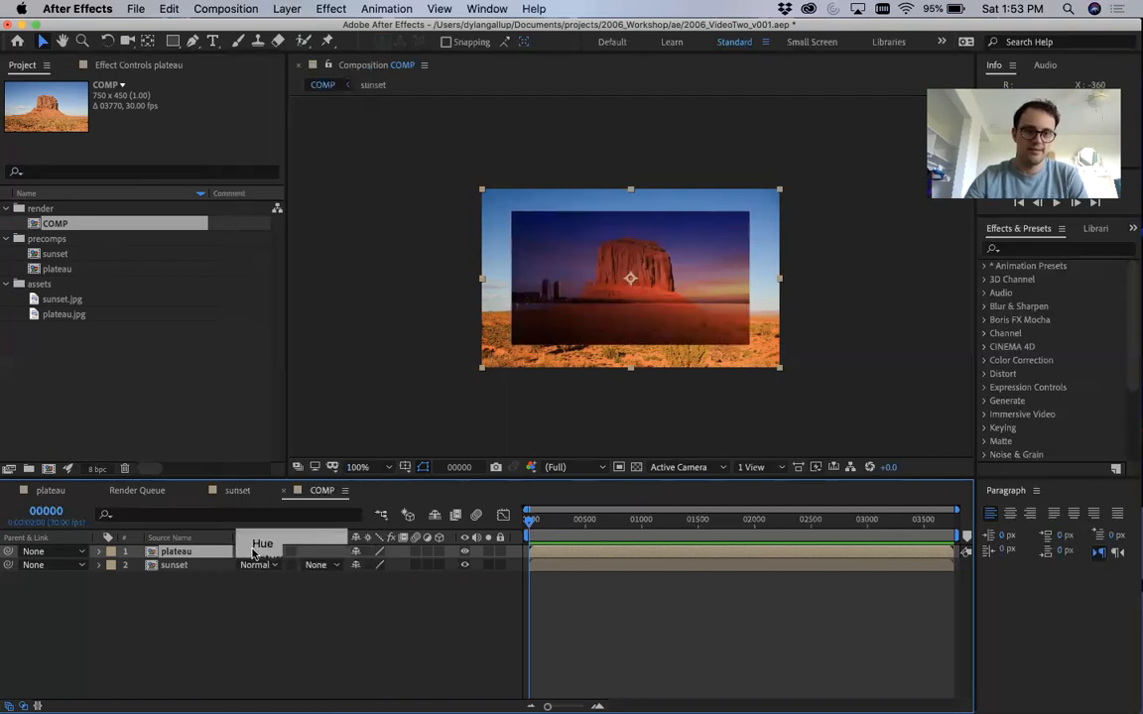
pyautogui.click(256, 553)
pyautogui.click(316, 616)
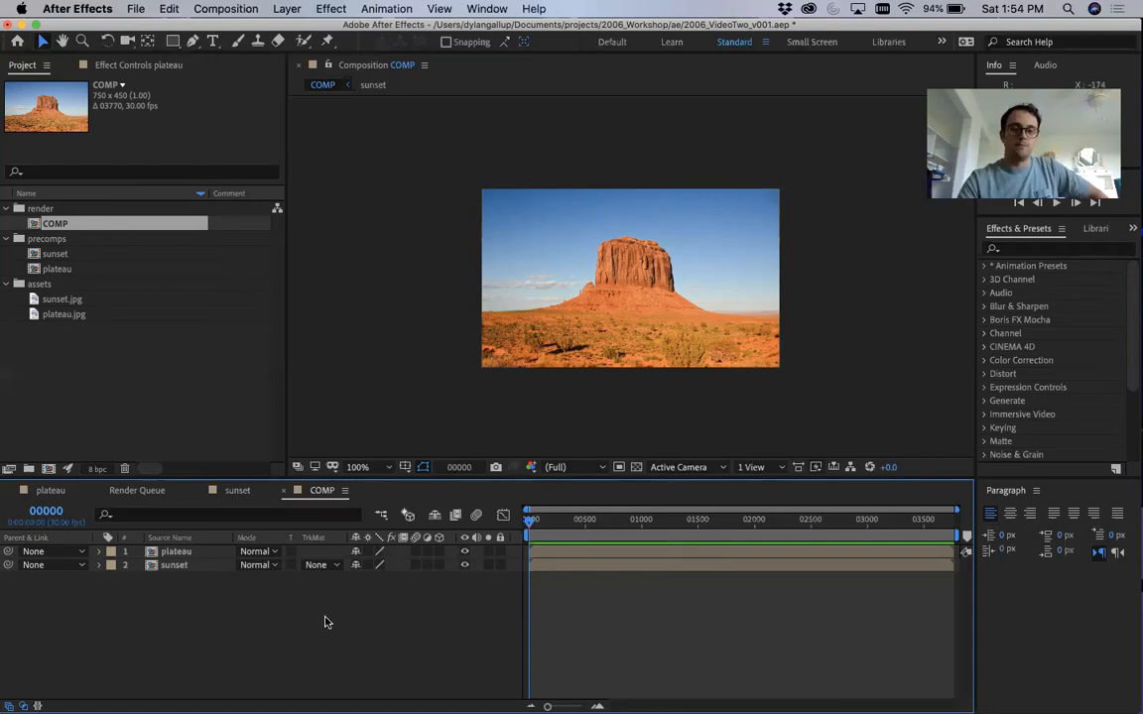
# Step: Draw a closed Pen tool mask on the plateau layer, following the rock and horizon outline and enclosing the sky beyond the frame edges
pyautogui.click(191, 552)
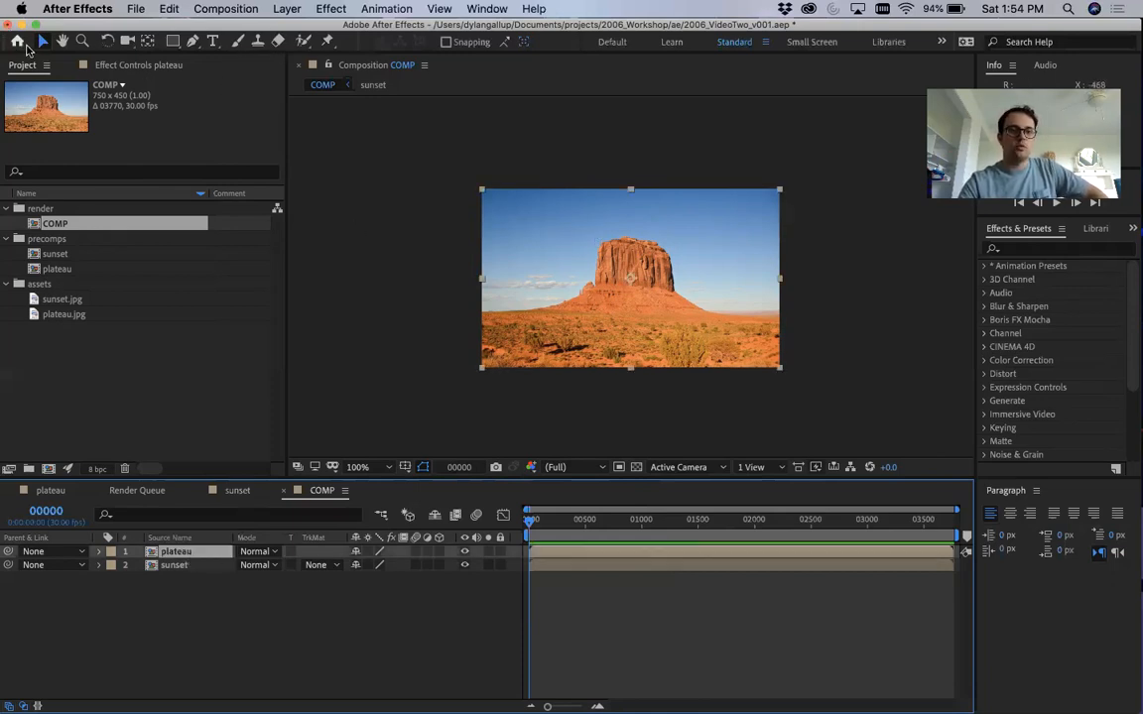
pyautogui.click(193, 46)
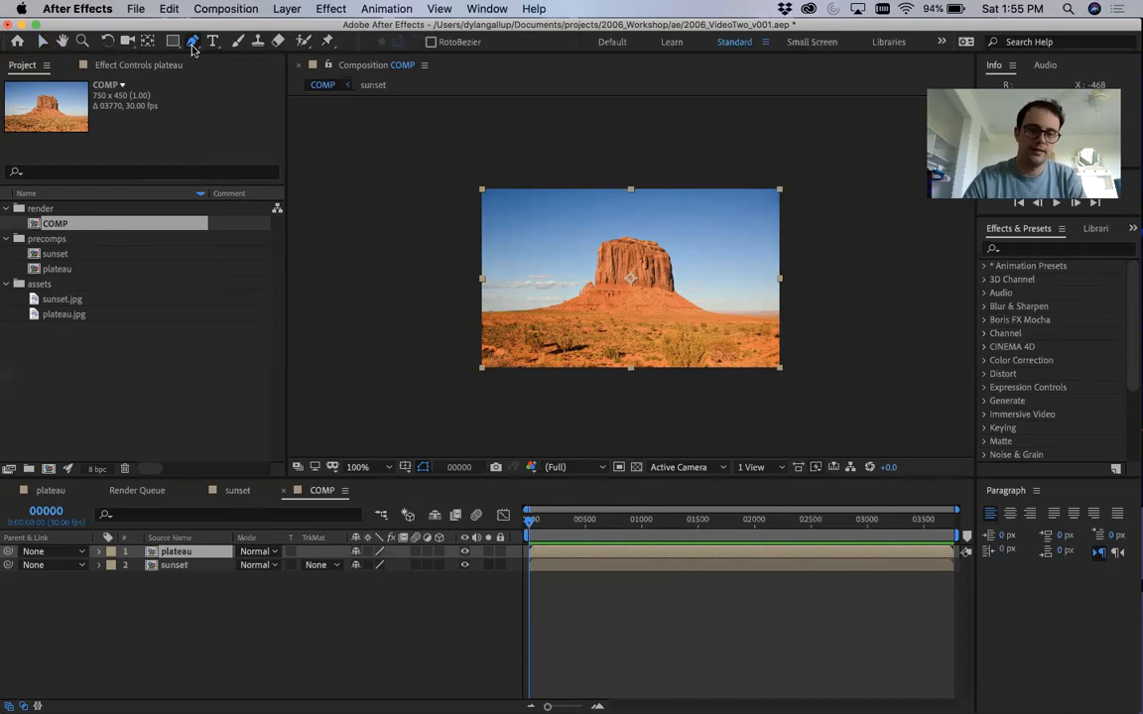
pyautogui.click(476, 312)
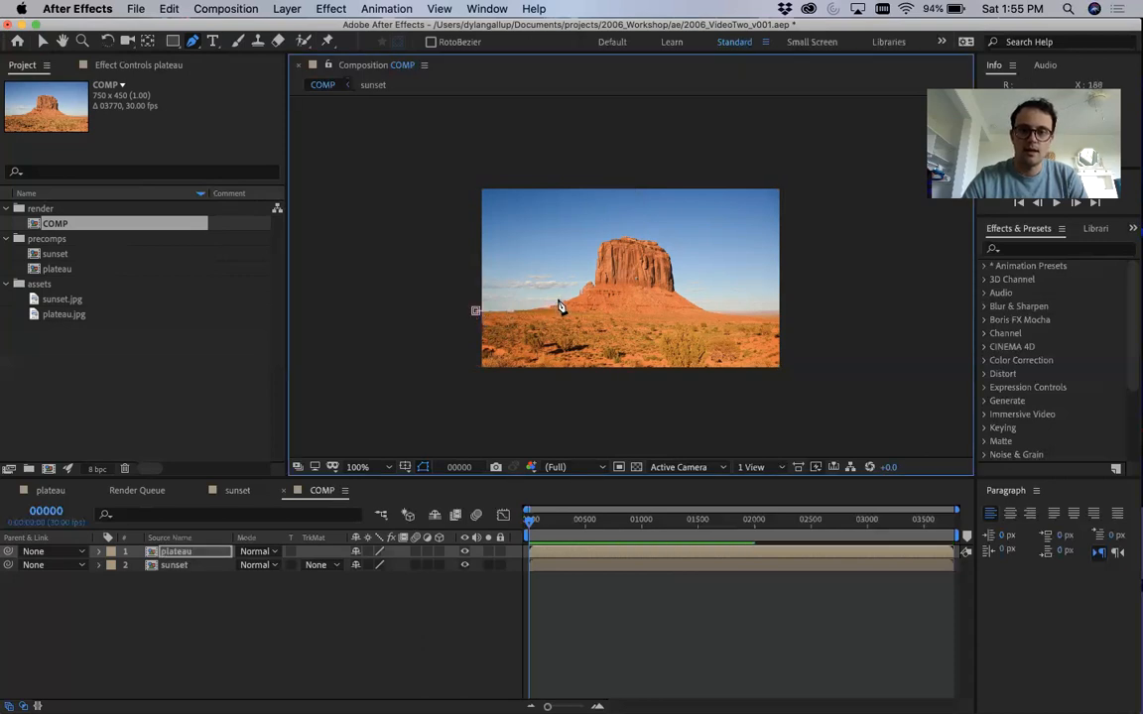
pyautogui.click(596, 244)
pyautogui.click(624, 236)
pyautogui.click(664, 245)
pyautogui.click(673, 263)
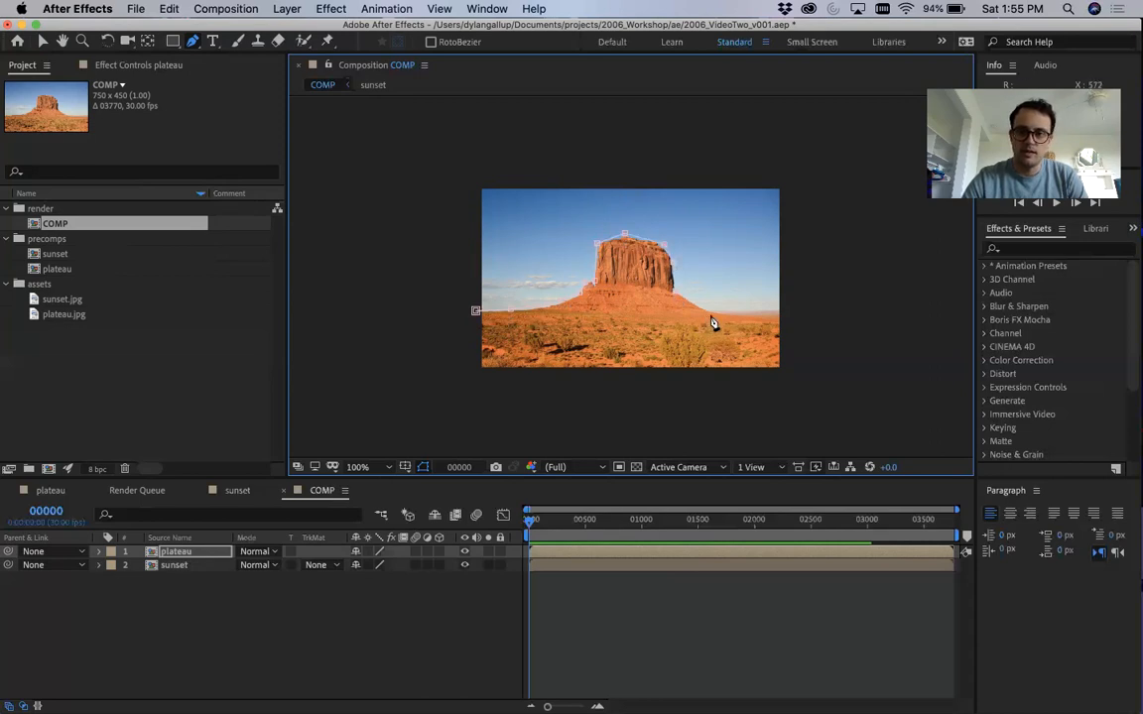
pyautogui.click(794, 310)
pyautogui.click(793, 174)
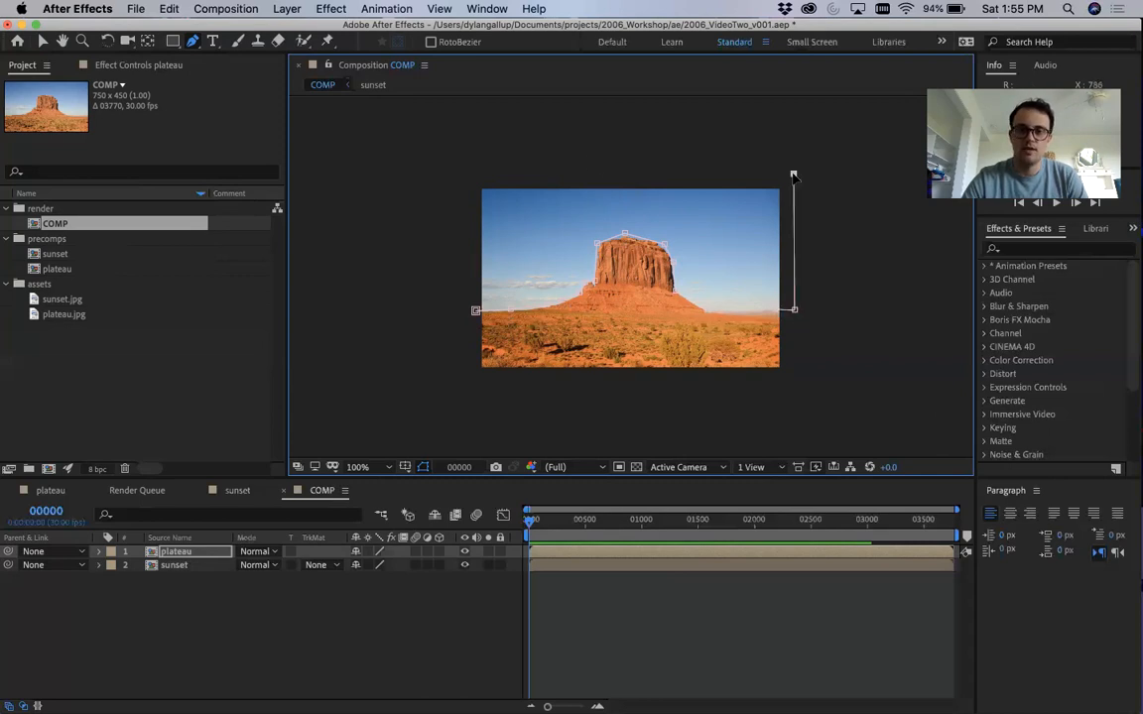
pyautogui.click(467, 174)
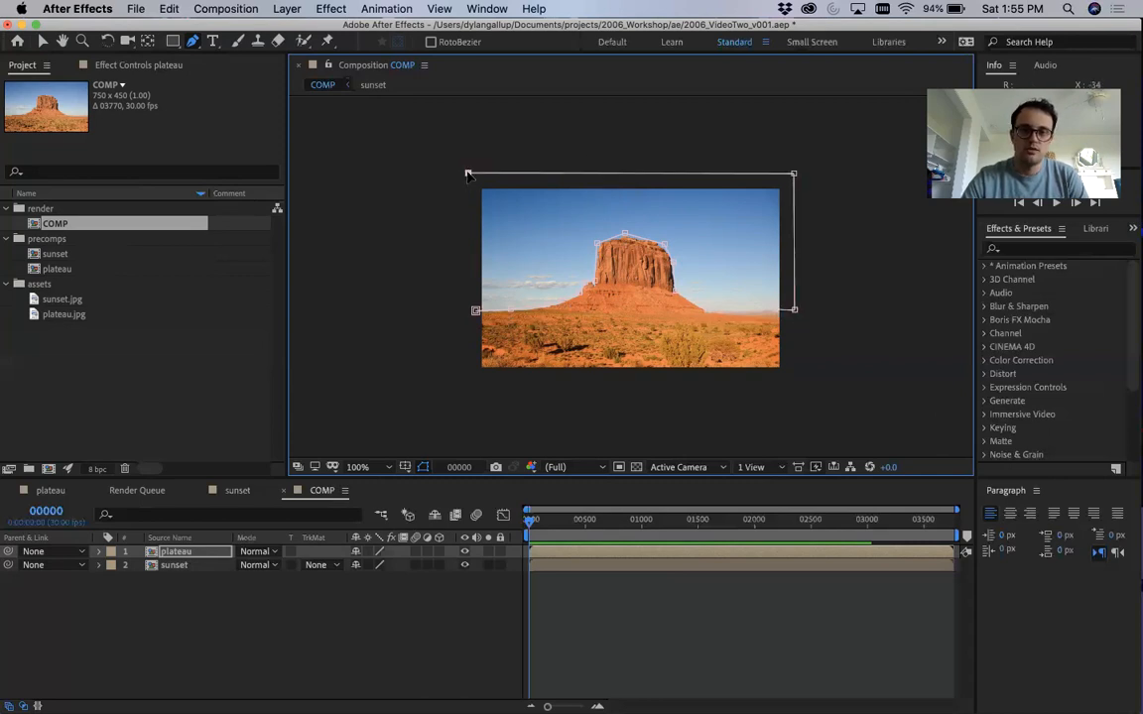
pyautogui.click(475, 310)
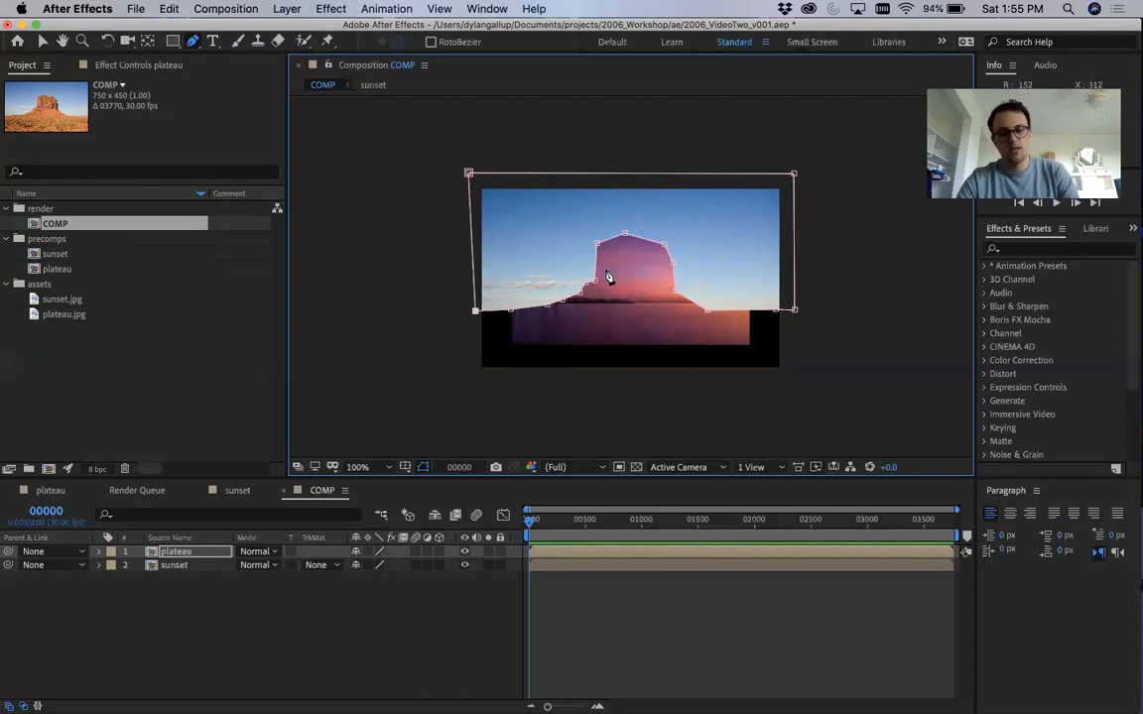
pyautogui.press('v')
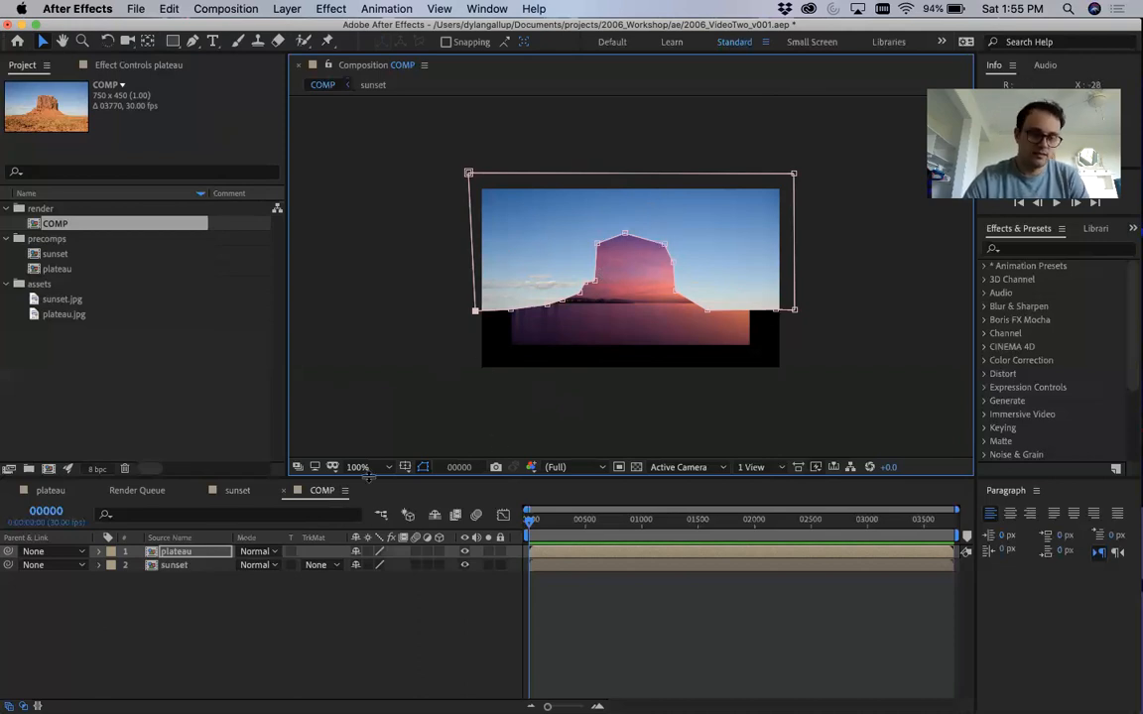
# Step: Reveal the plateau layer's mask and set its mode to Subtract to cut out the original sky
pyautogui.click(202, 557)
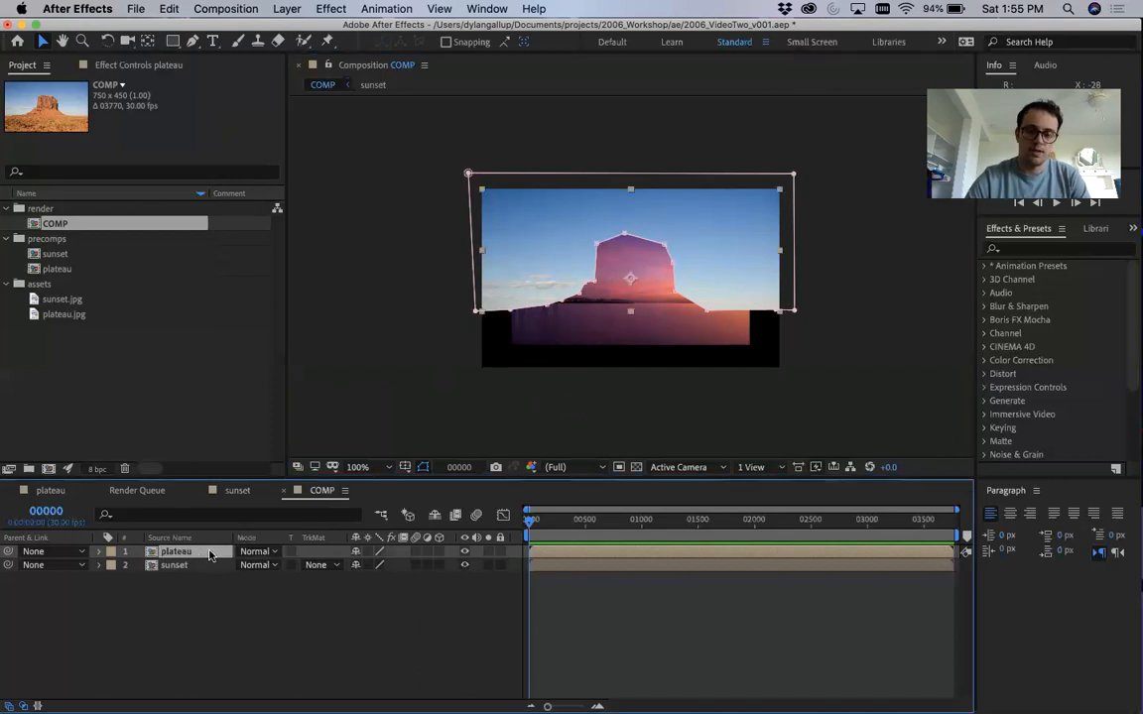
pyautogui.press('m')
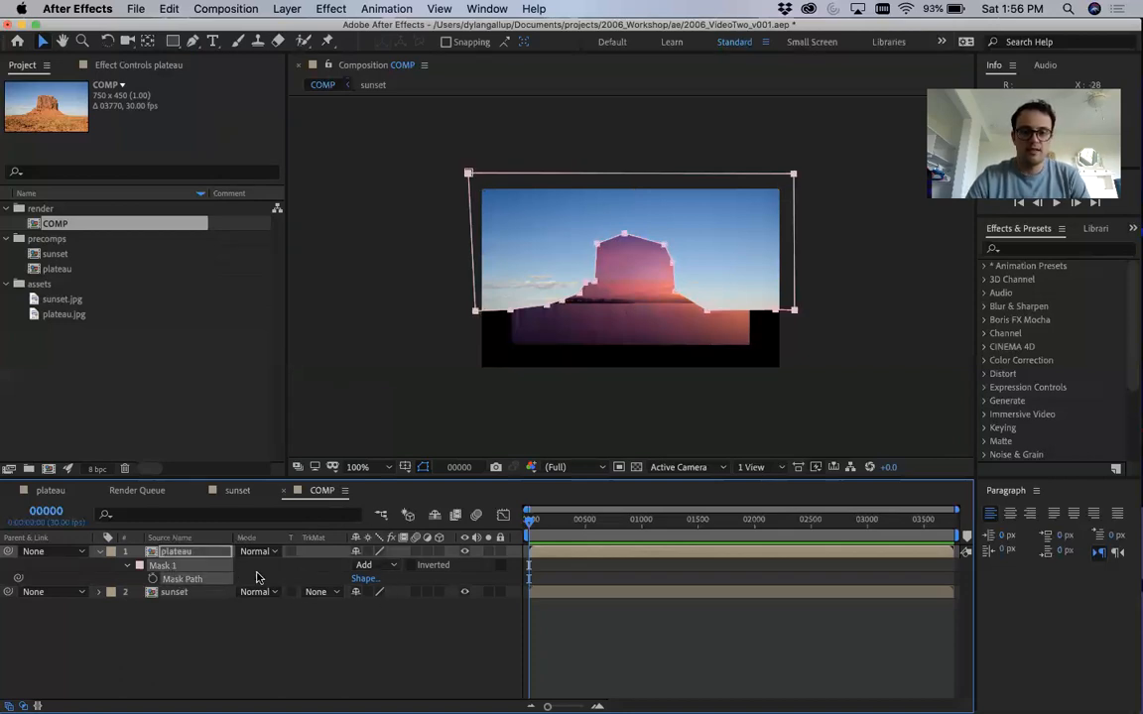
pyautogui.click(382, 568)
pyautogui.click(389, 611)
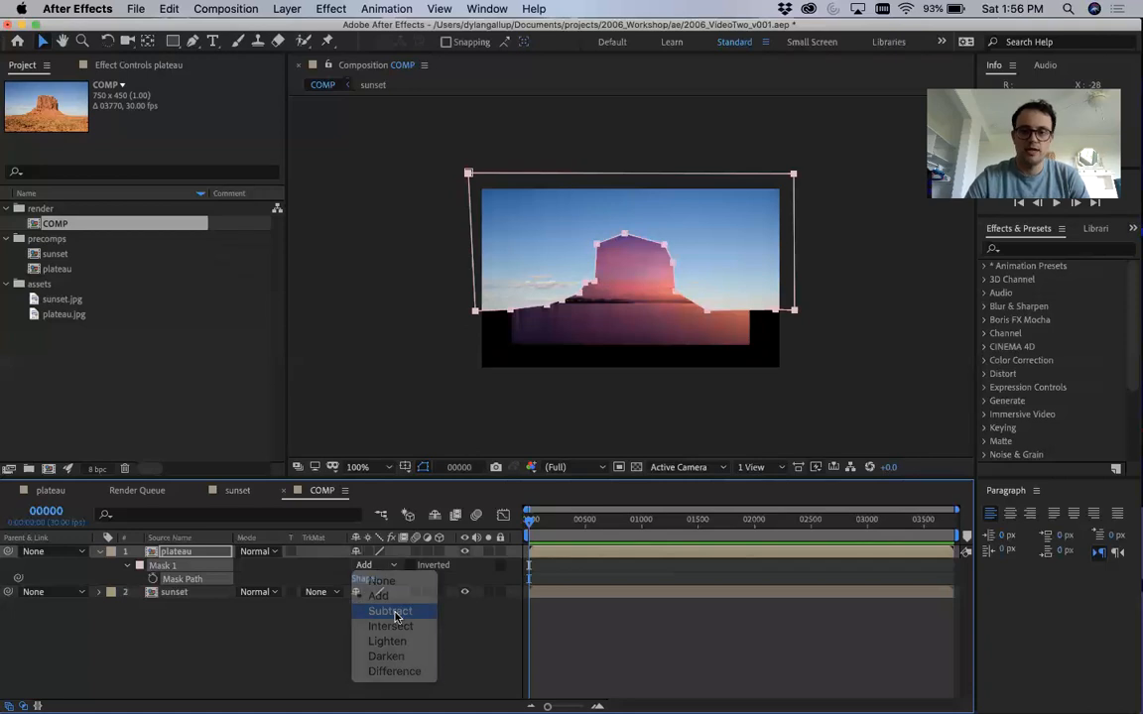
pyautogui.click(456, 627)
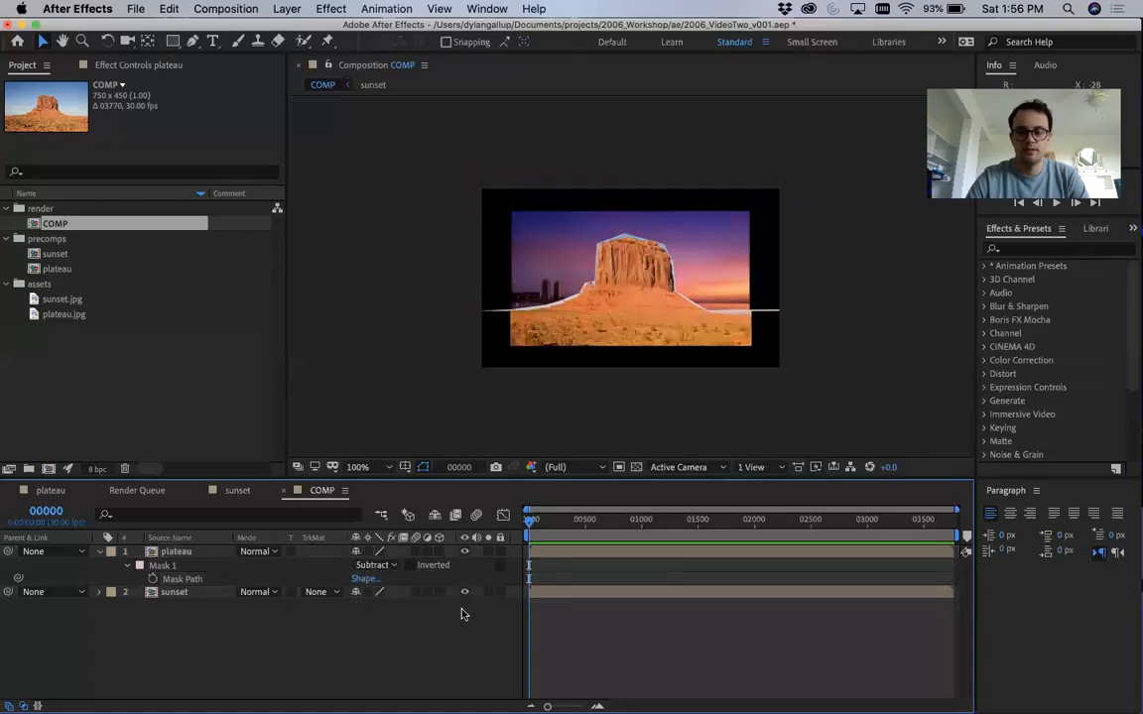
pyautogui.scroll(1, 627, 269)
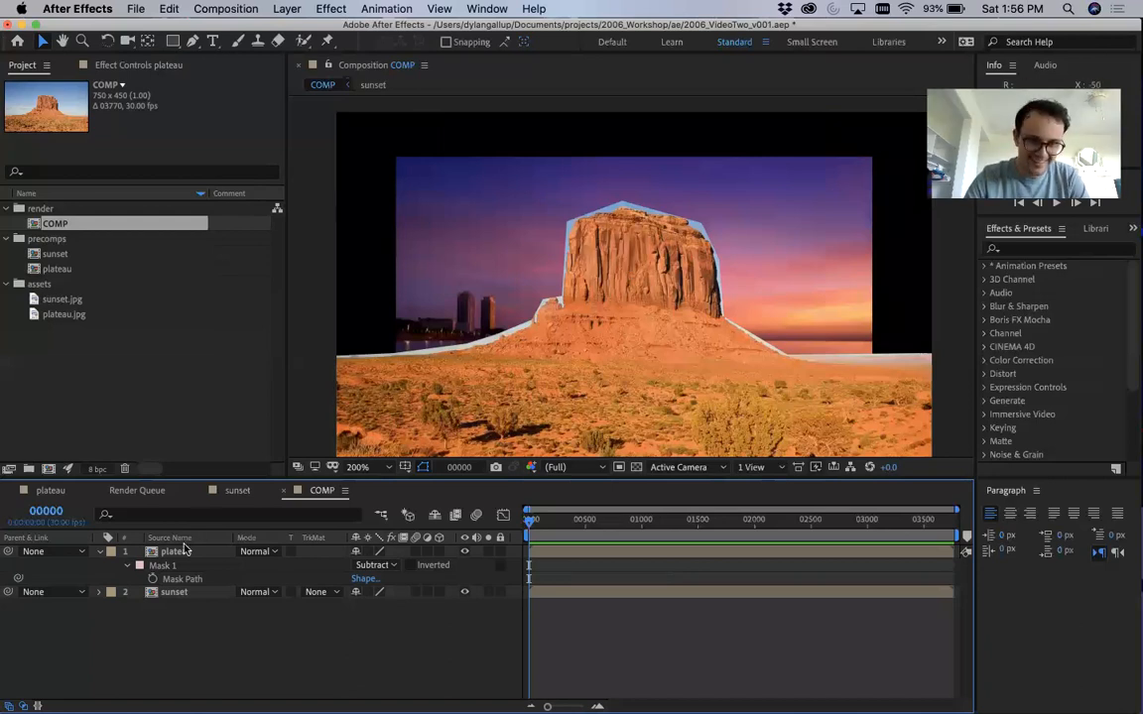
# Step: Reposition the plateau mask's points tightly onto the horizon and the rock's edges to remove the leftover fringe of original sky
pyautogui.click(171, 579)
pyautogui.moveTo(393, 357); pyautogui.dragTo(393, 367)
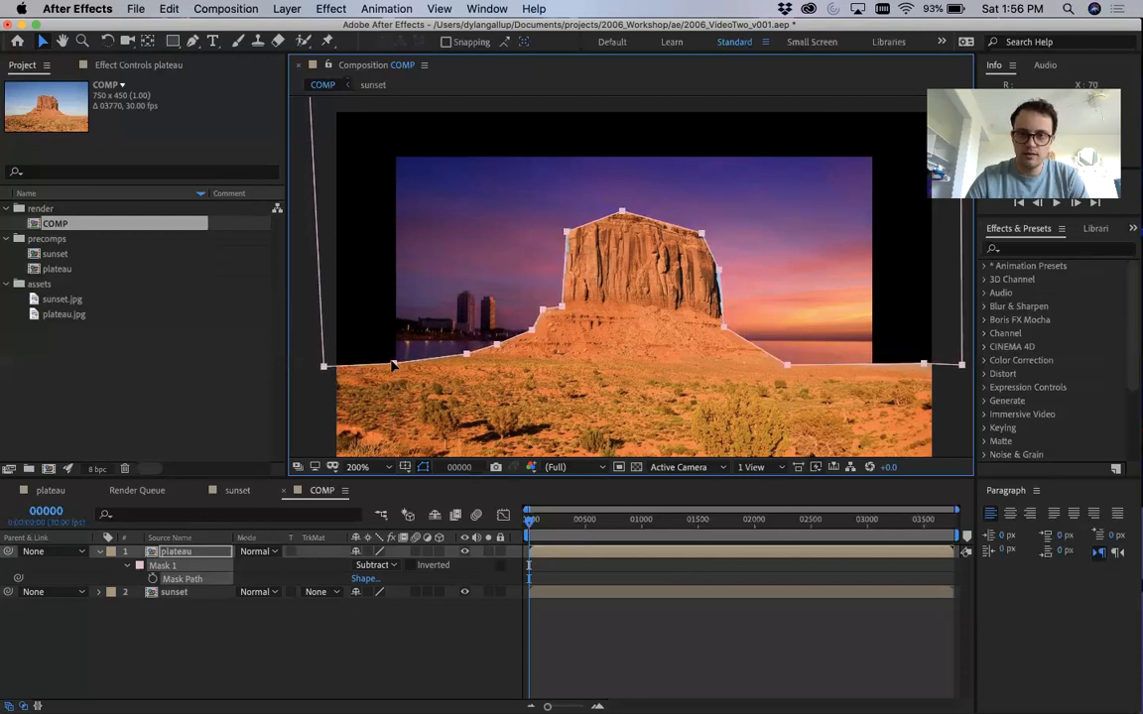
pyautogui.click(720, 281)
pyautogui.click(714, 273)
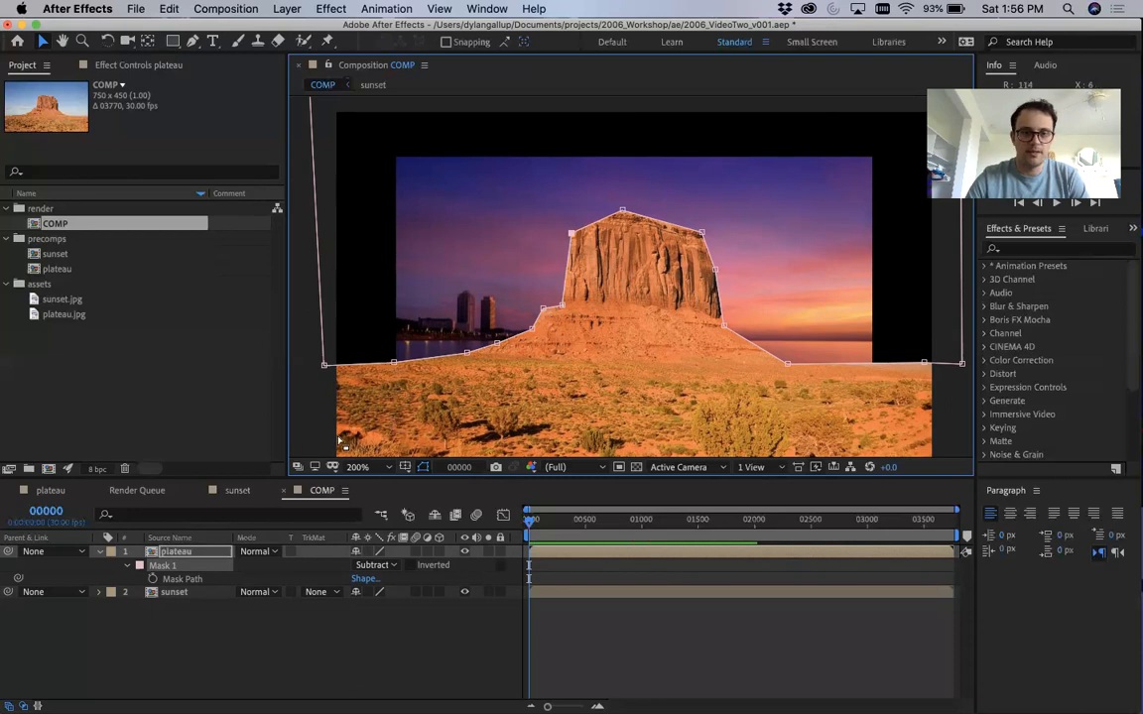
pyautogui.click(647, 312)
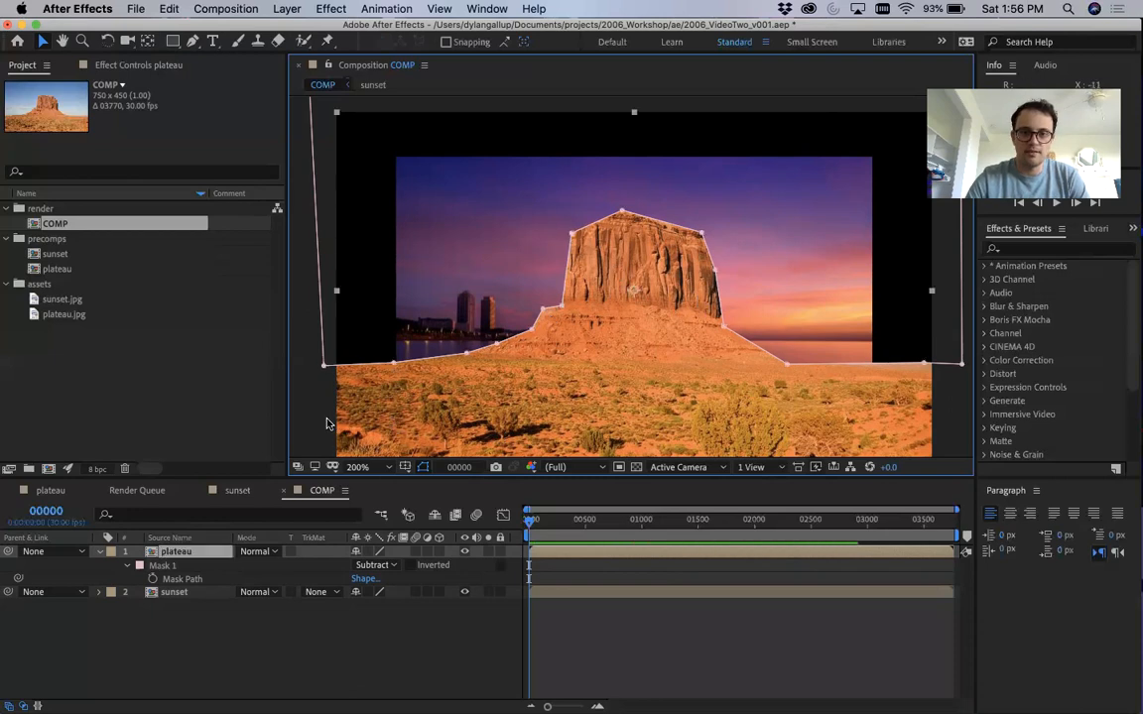
pyautogui.click(949, 426)
pyautogui.click(527, 244)
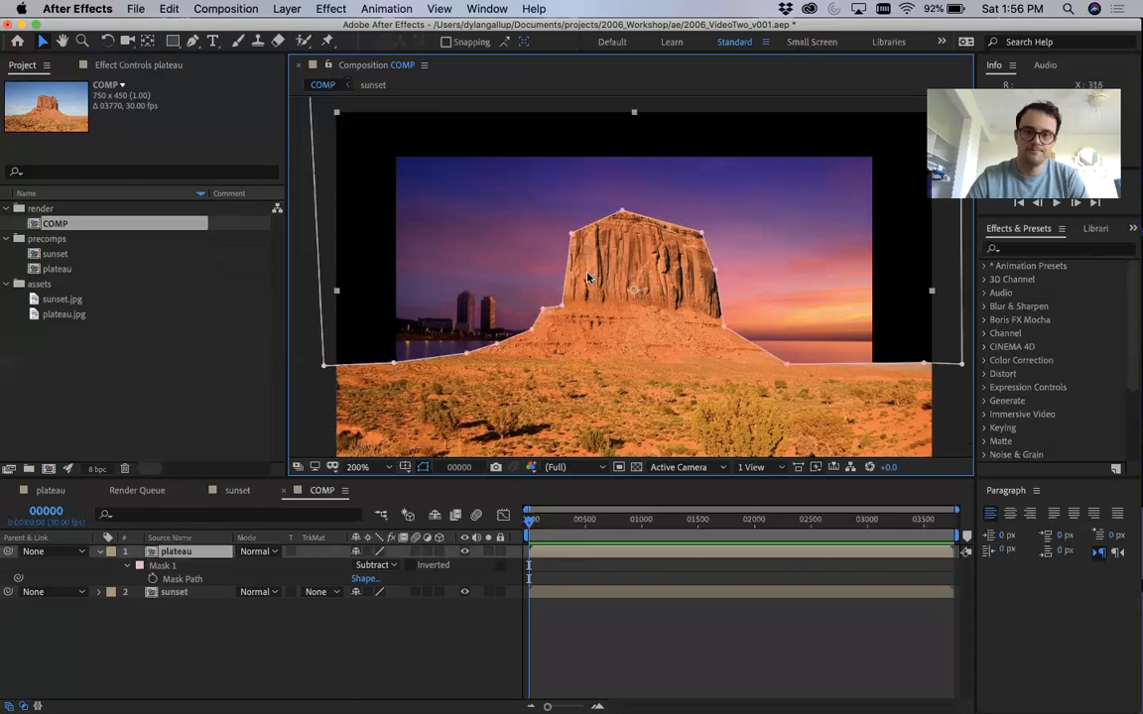
pyautogui.click(562, 310)
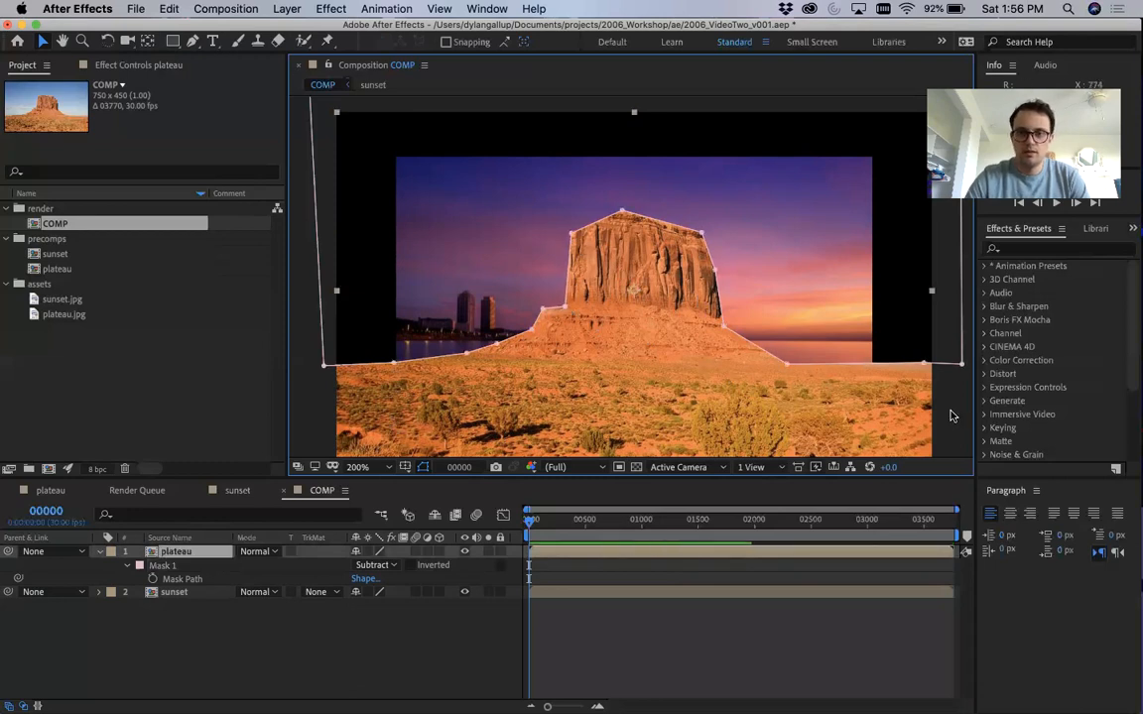
pyautogui.click(301, 409)
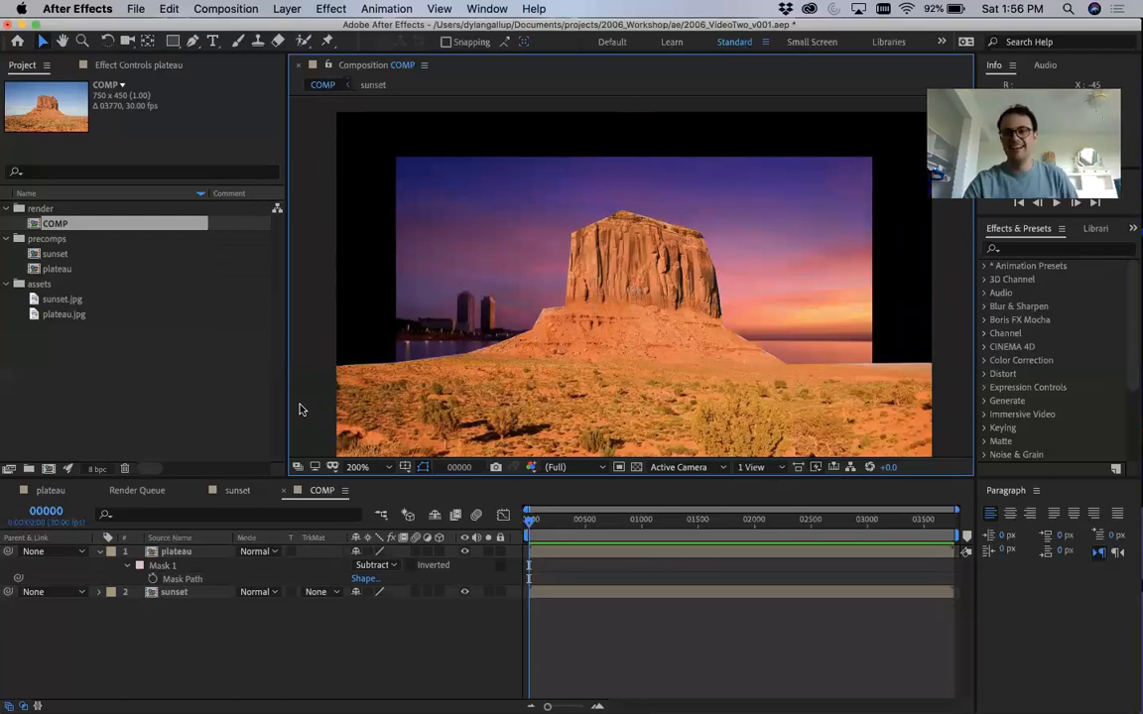
# Step: Check the plateau mask's full outline around the frame and collapse the plateau layer's properties
pyautogui.click(402, 223)
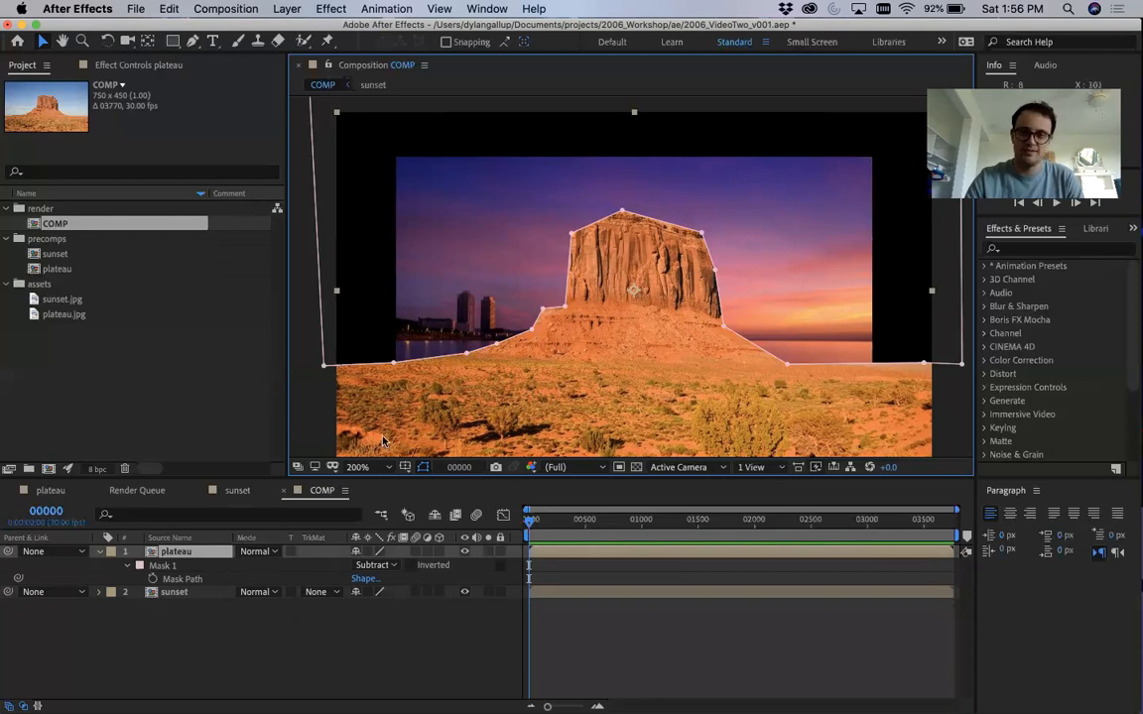
pyautogui.scroll(-4, 489, 303)
pyautogui.scroll(2, 543, 343)
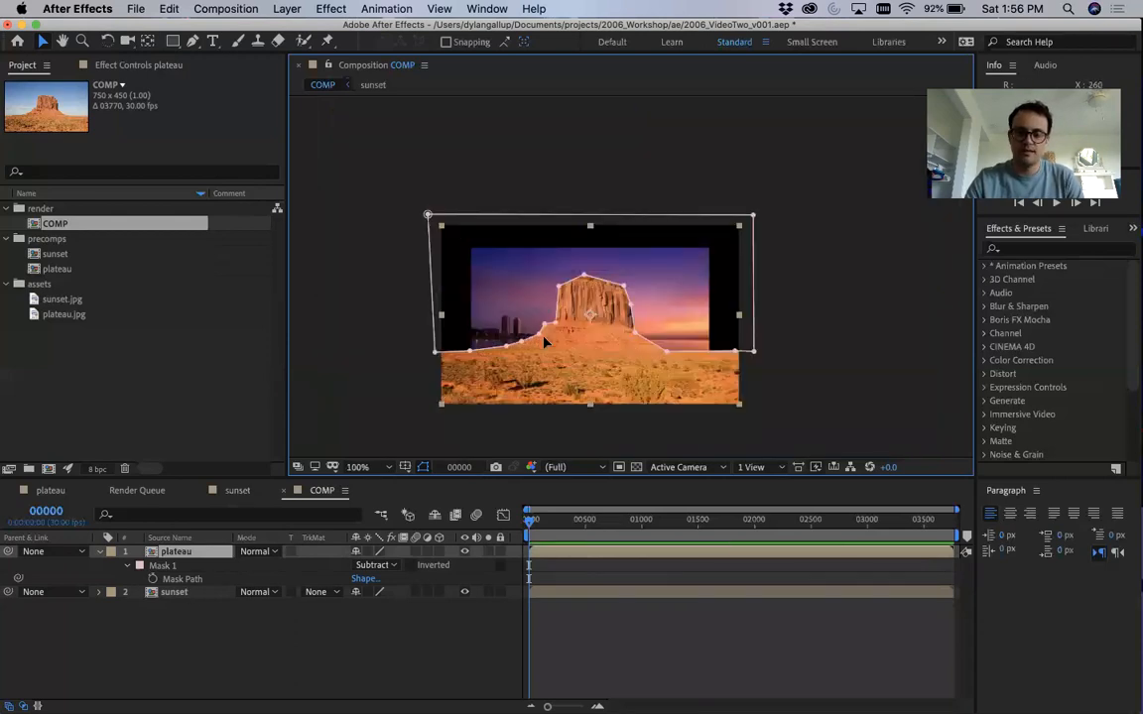
pyautogui.click(777, 402)
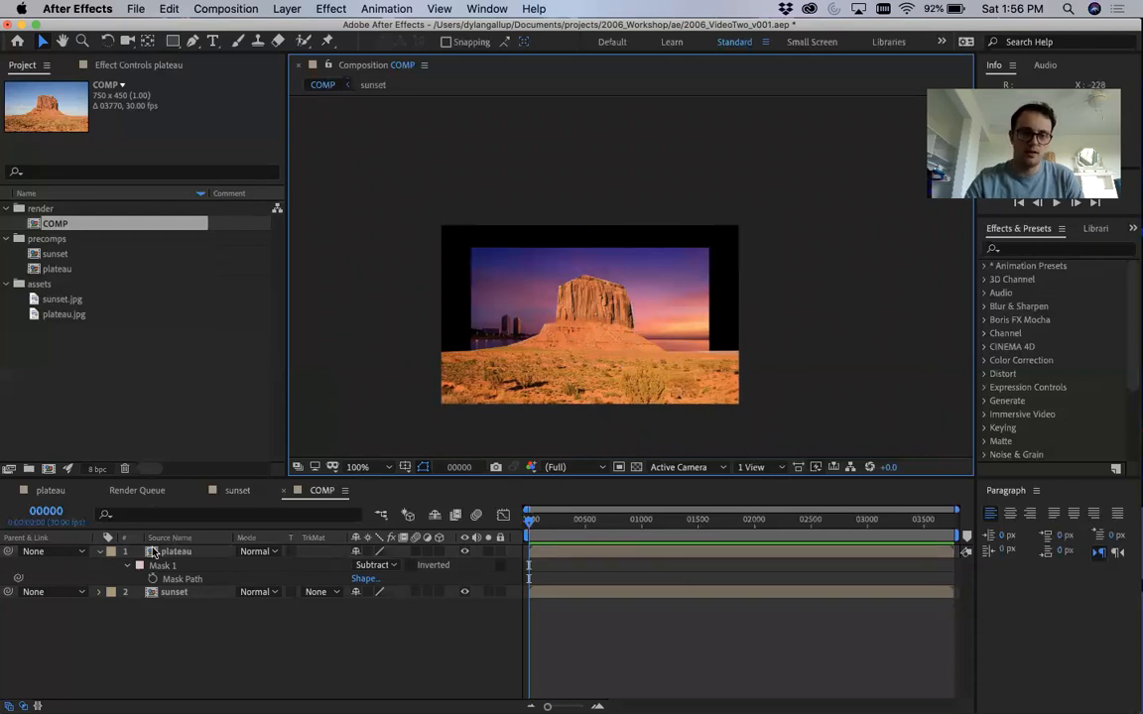
pyautogui.click(98, 552)
# Step: Examine the sunset layer's Transform properties and collapse them again
pyautogui.click(171, 564)
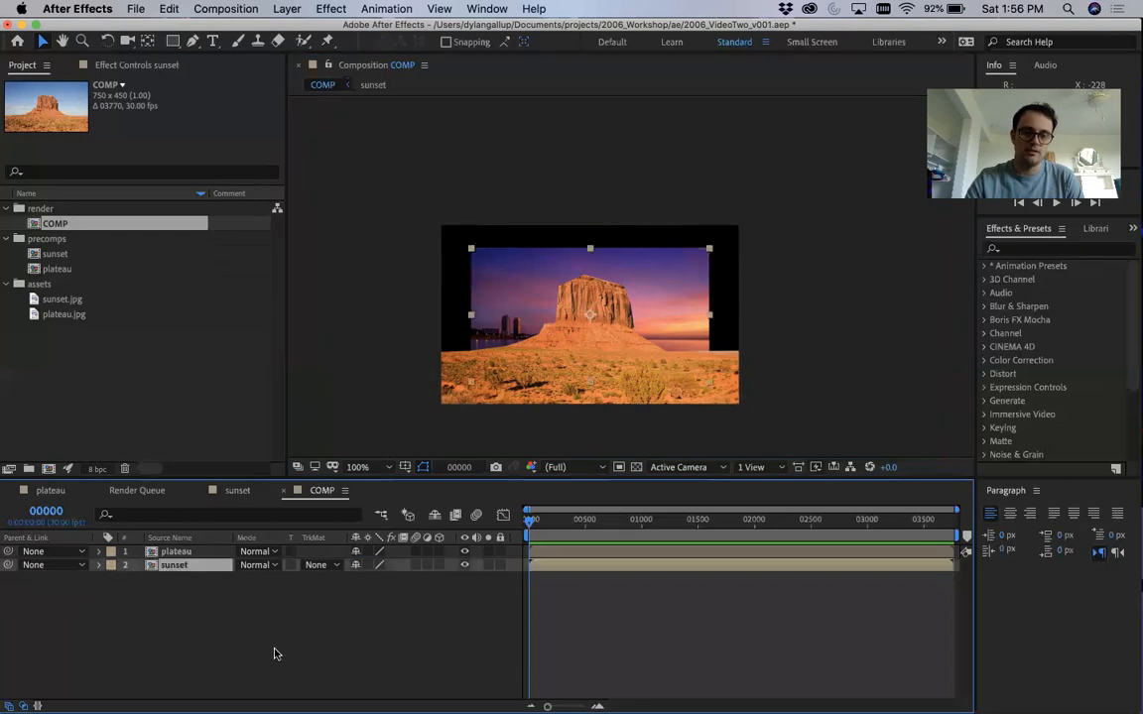
pyautogui.click(97, 565)
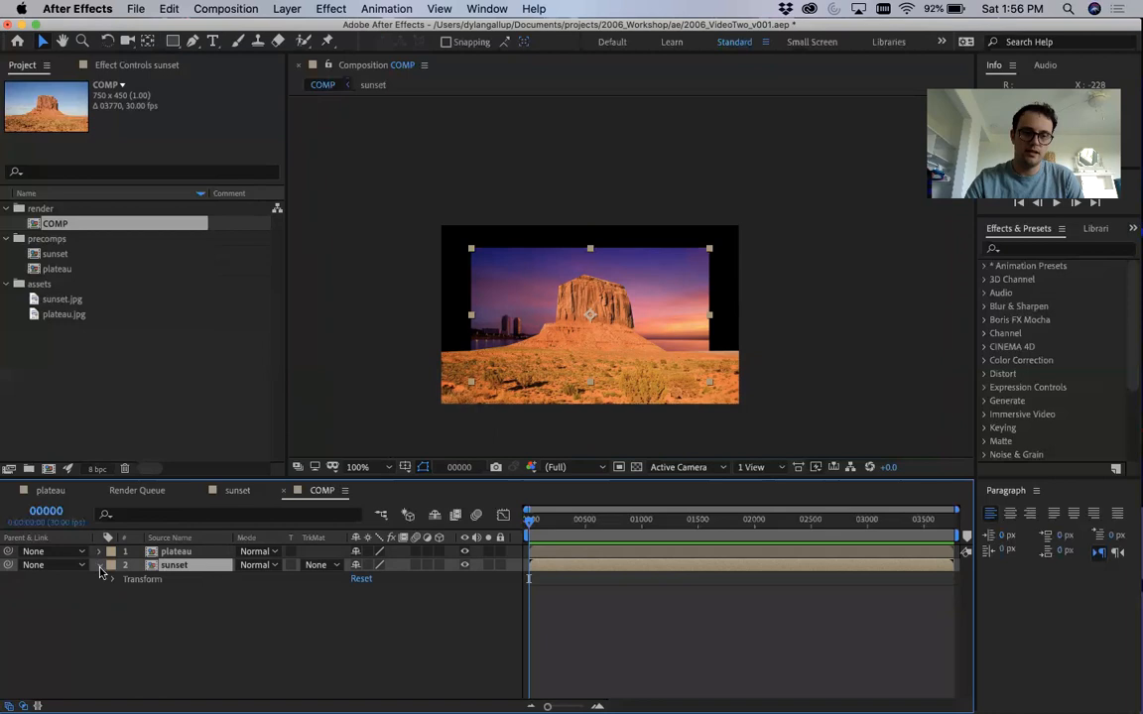
pyautogui.click(114, 580)
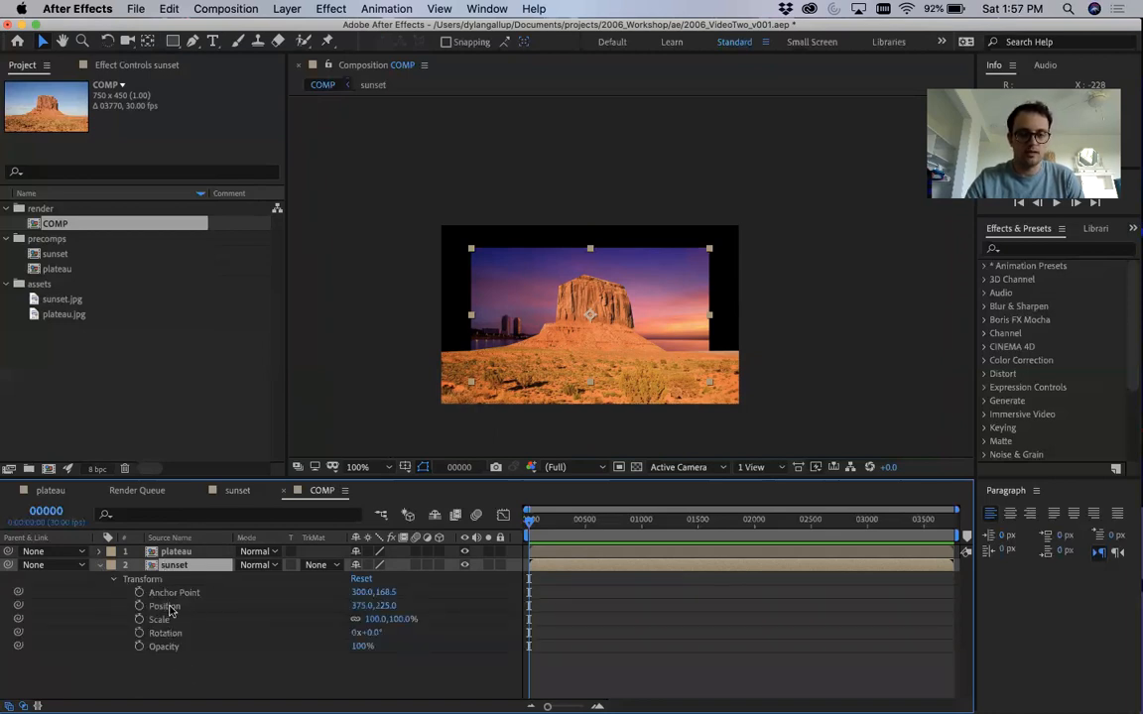
pyautogui.click(397, 620)
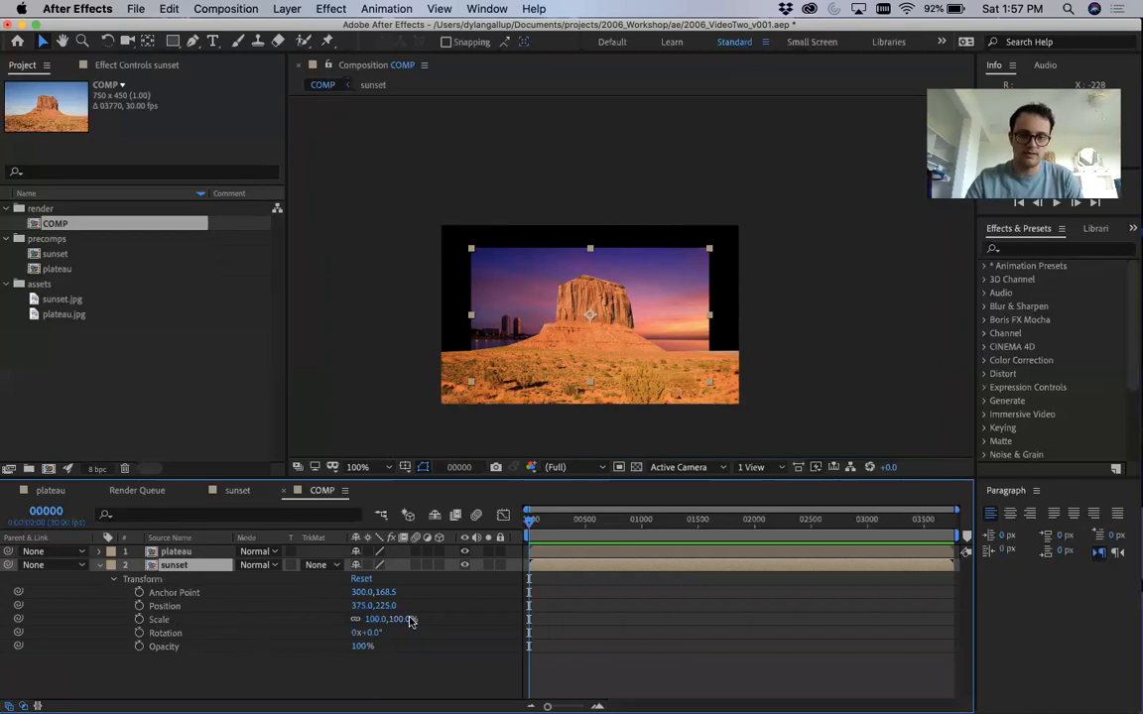
pyautogui.click(112, 579)
pyautogui.click(98, 564)
# Step: Display the sunset layer's Scale, Rotation, Opacity and Position properties one at a time
pyautogui.press('s')
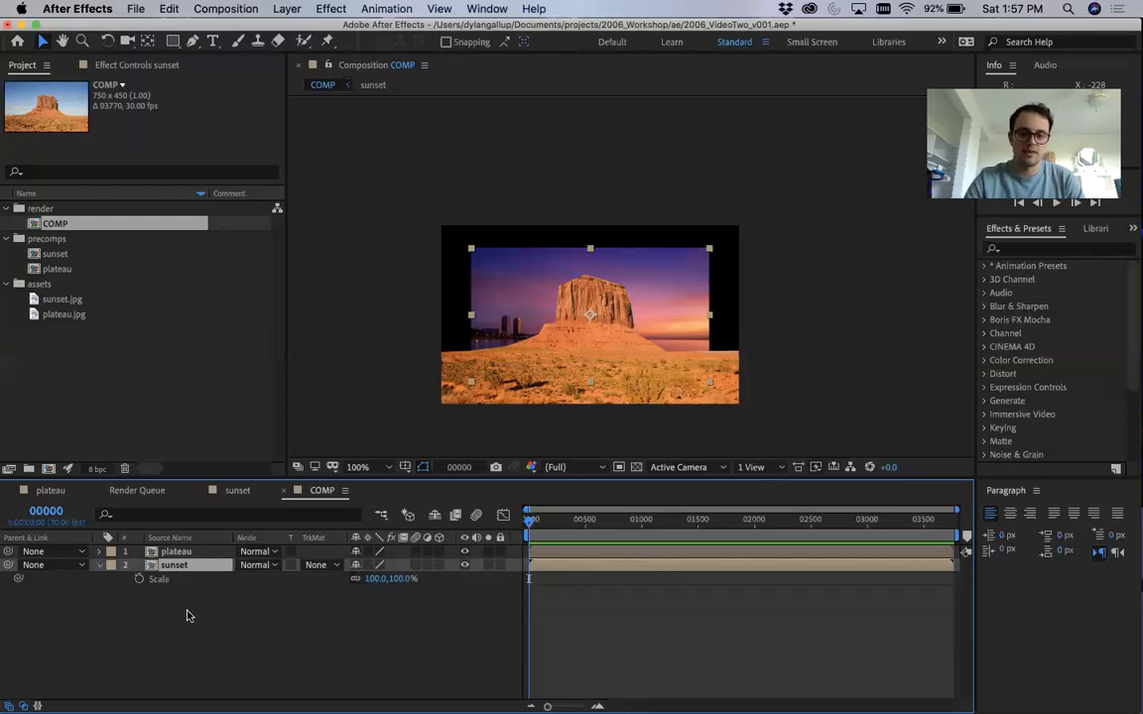
pyautogui.press('s')
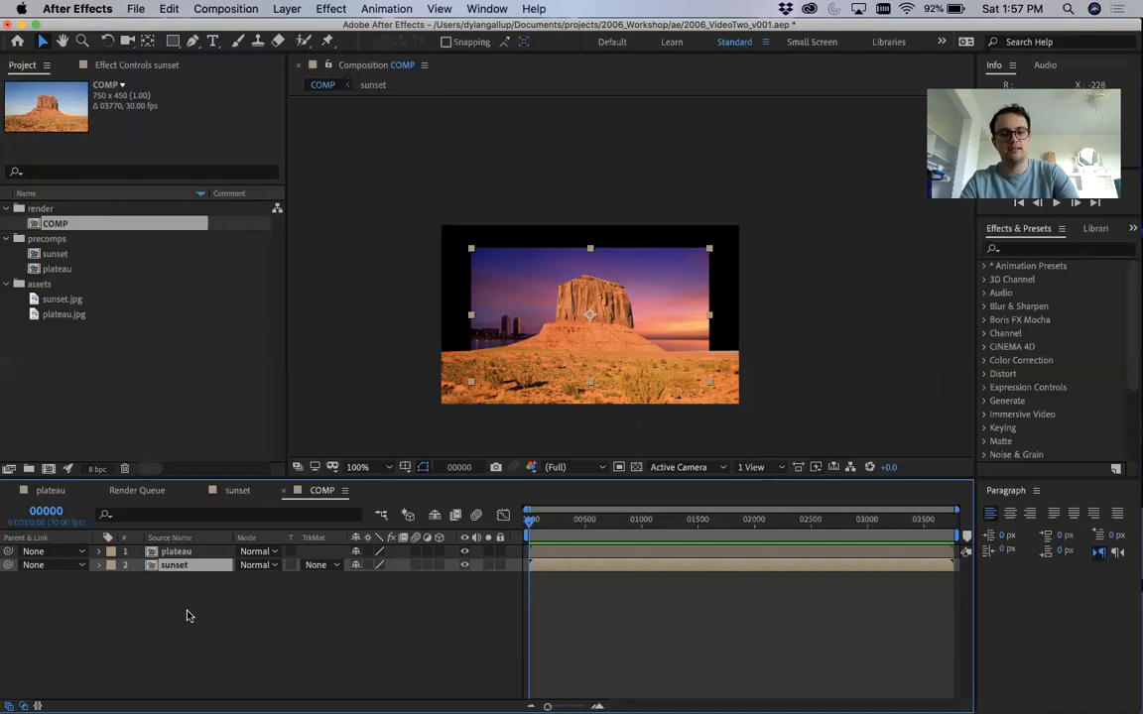
pyautogui.press('r')
pyautogui.press('t')
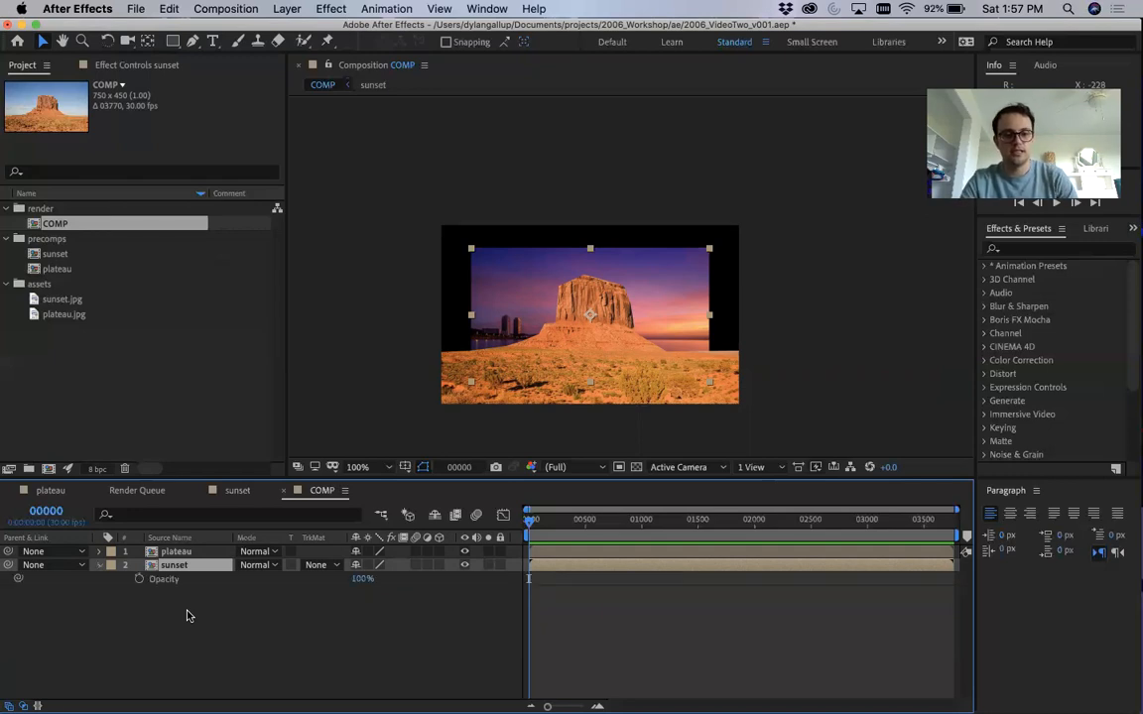
pyautogui.press('p')
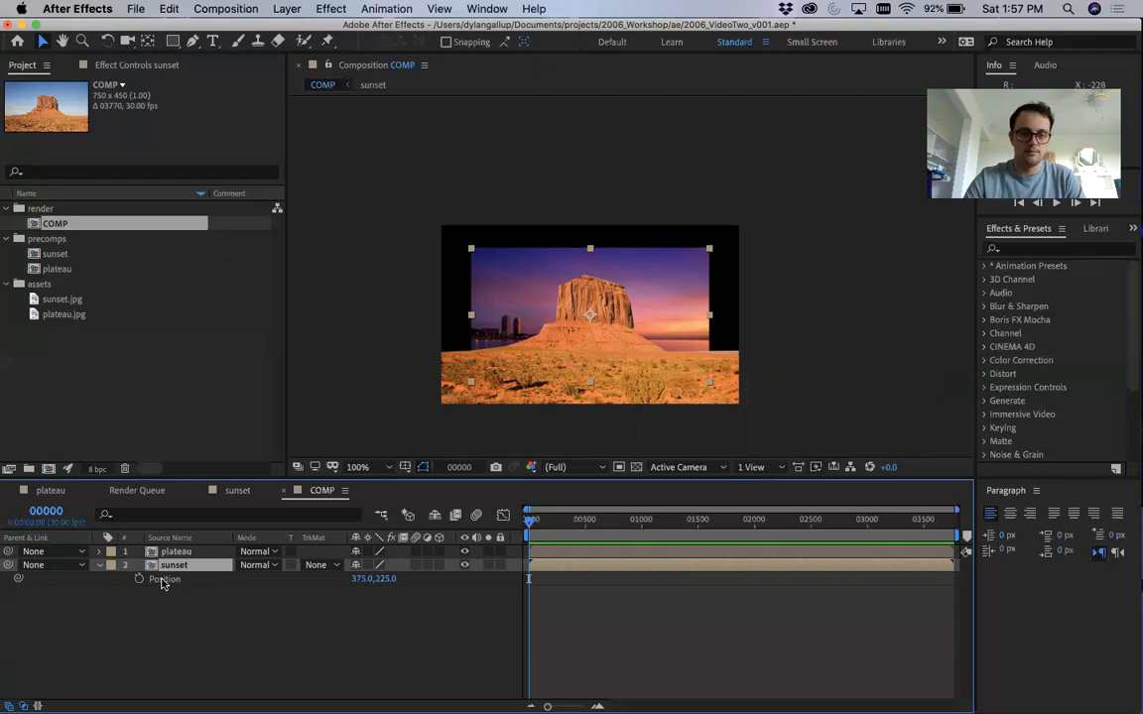
# Step: Reveal the sunset layer's Scale and increase it uniformly to 145% so the sky covers the whole frame
pyautogui.press('s')
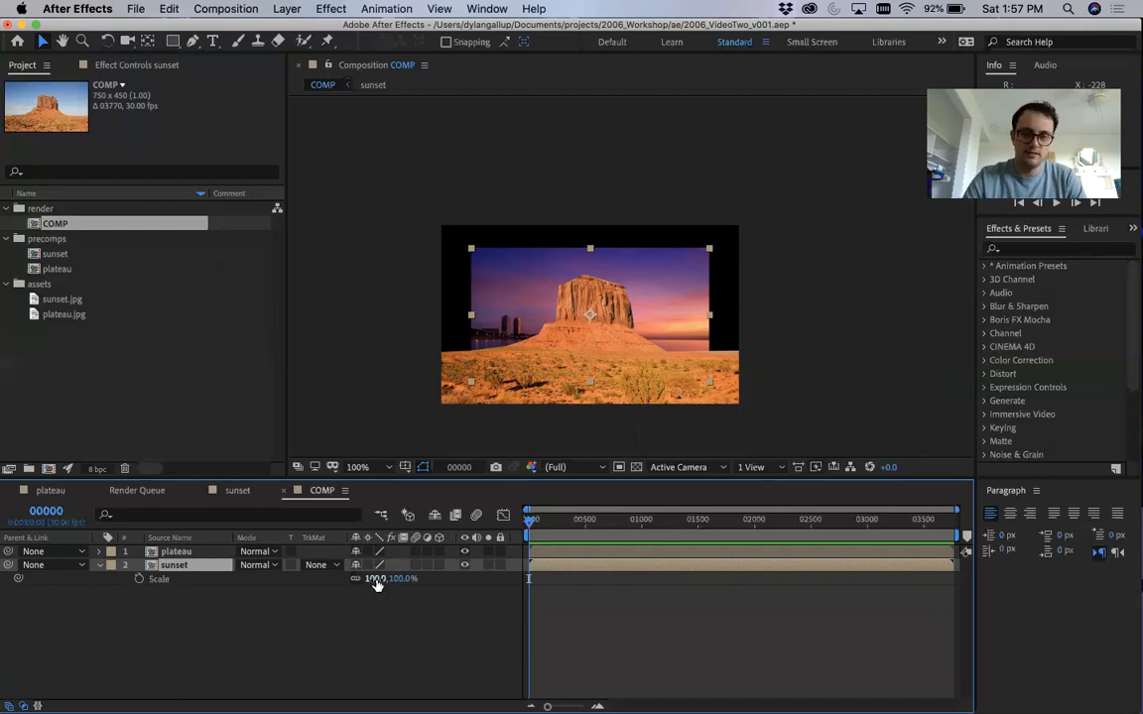
pyautogui.moveTo(373, 578); pyautogui.dragTo(403, 578)
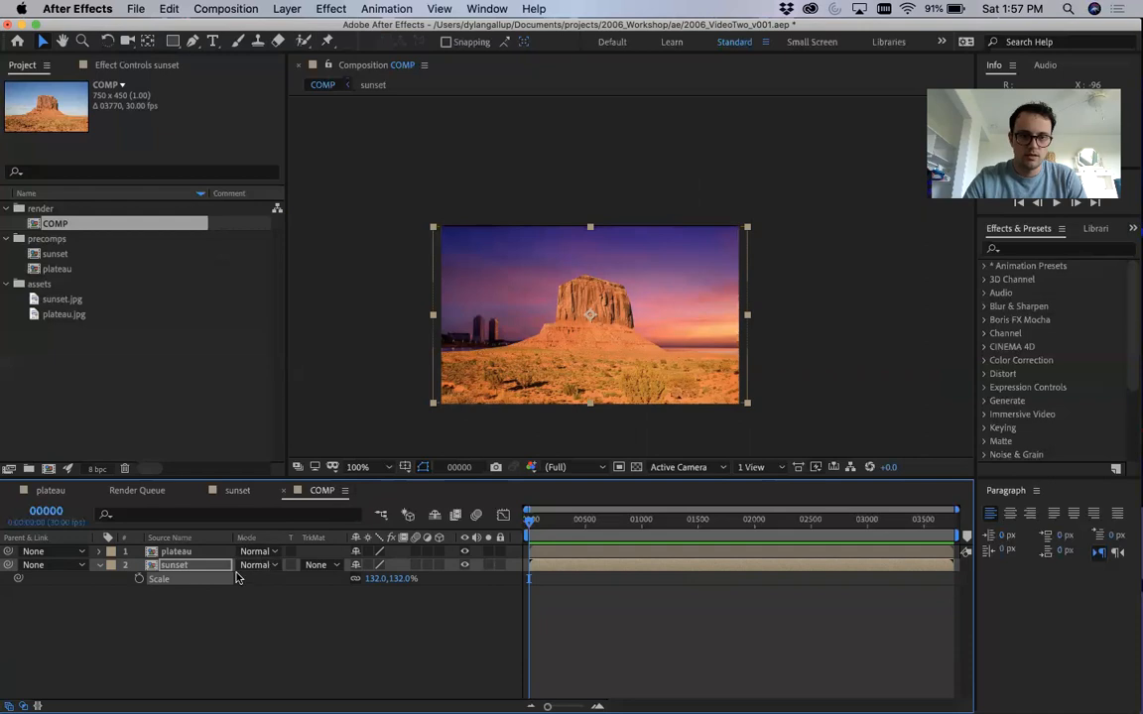
pyautogui.moveTo(379, 578); pyautogui.dragTo(393, 578)
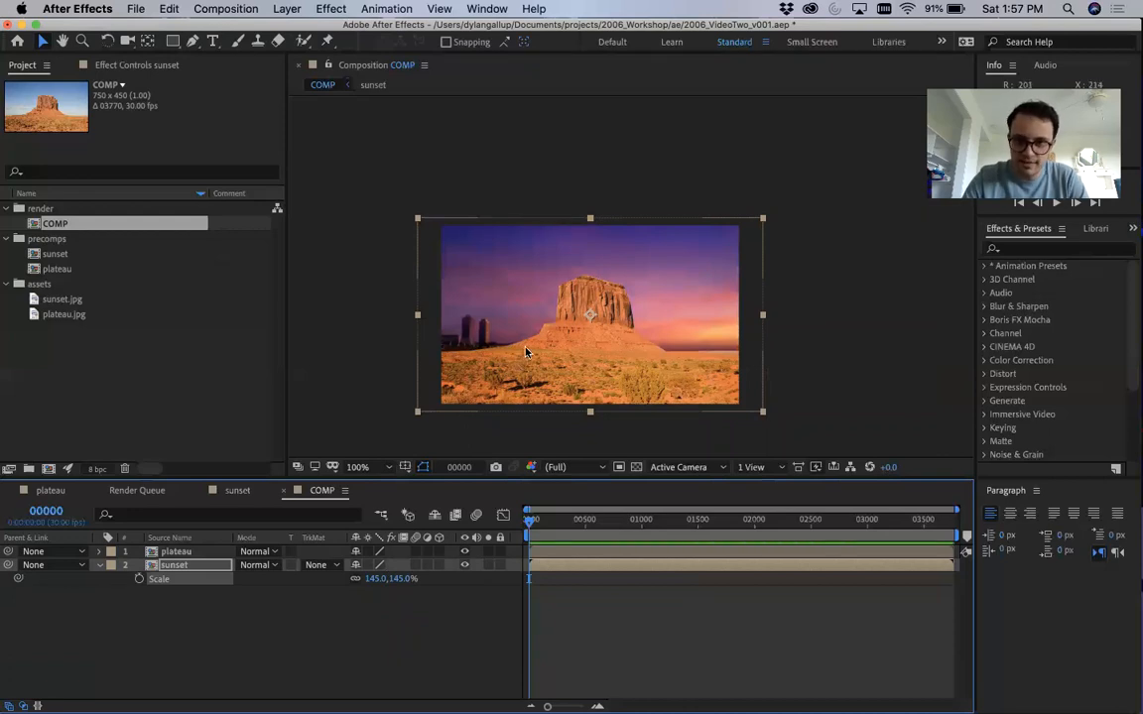
pyautogui.scroll(4, 626, 292)
pyautogui.scroll(-2, 626, 292)
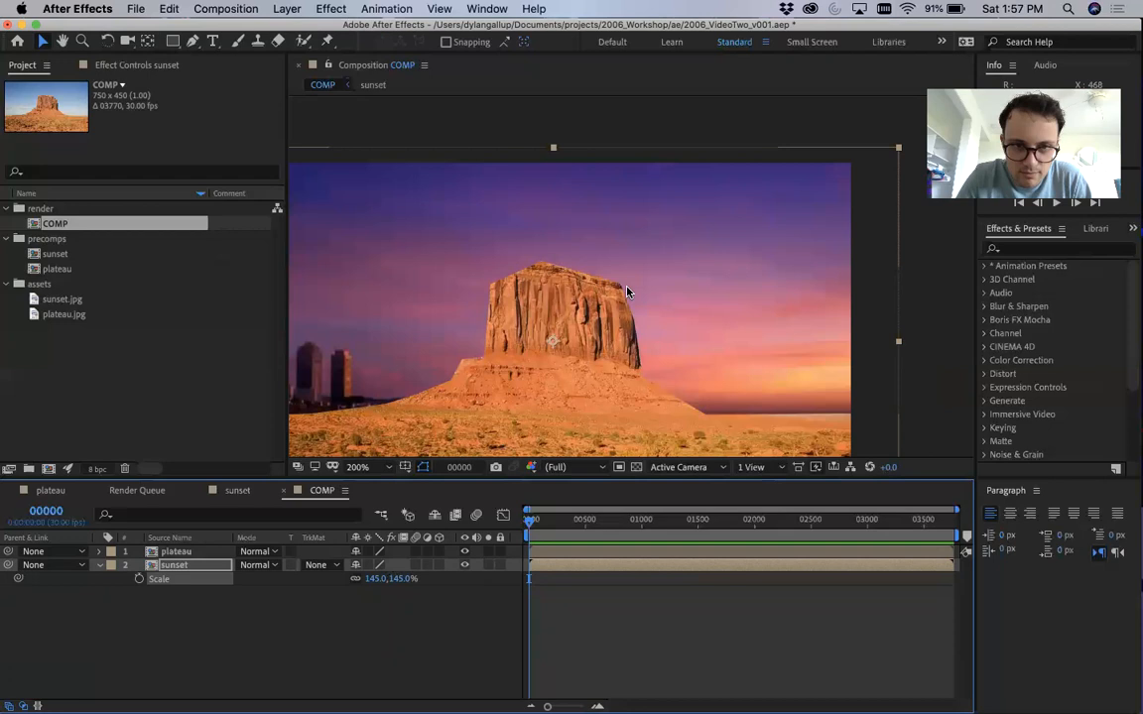
pyautogui.scroll(-2, 626, 291)
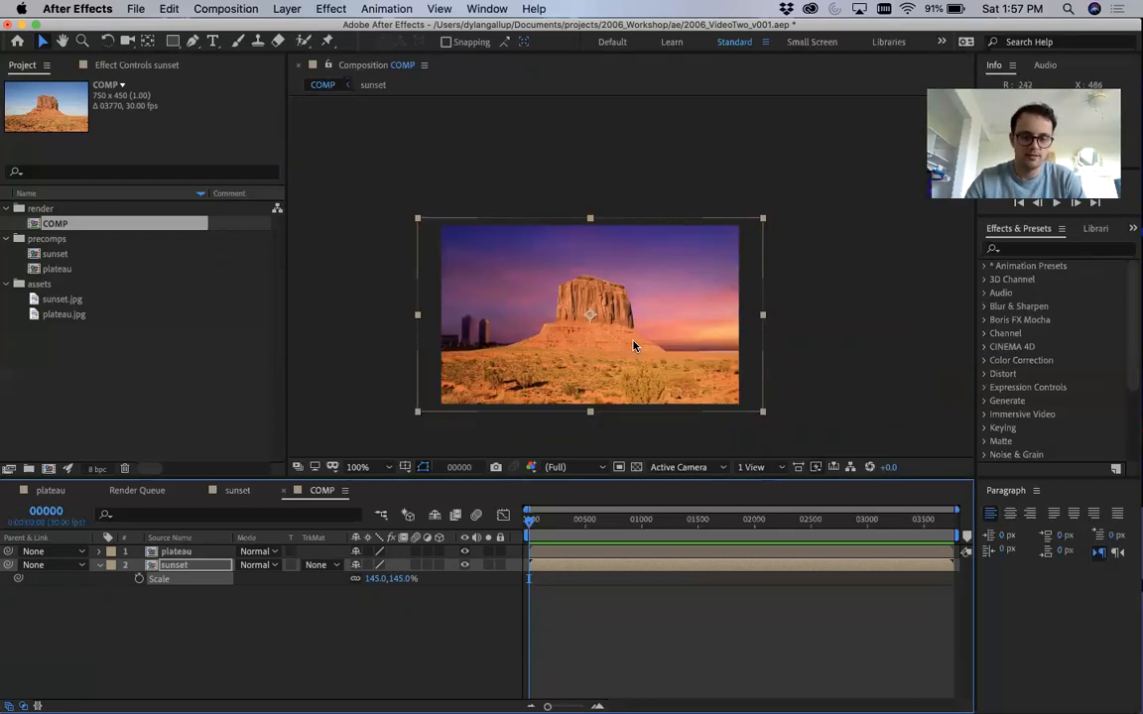
# Step: Enlarge the sunset layer to 160% and shift it left and slightly down so the city buildings leave the frame
pyautogui.moveTo(635, 346); pyautogui.dragTo(613, 341)
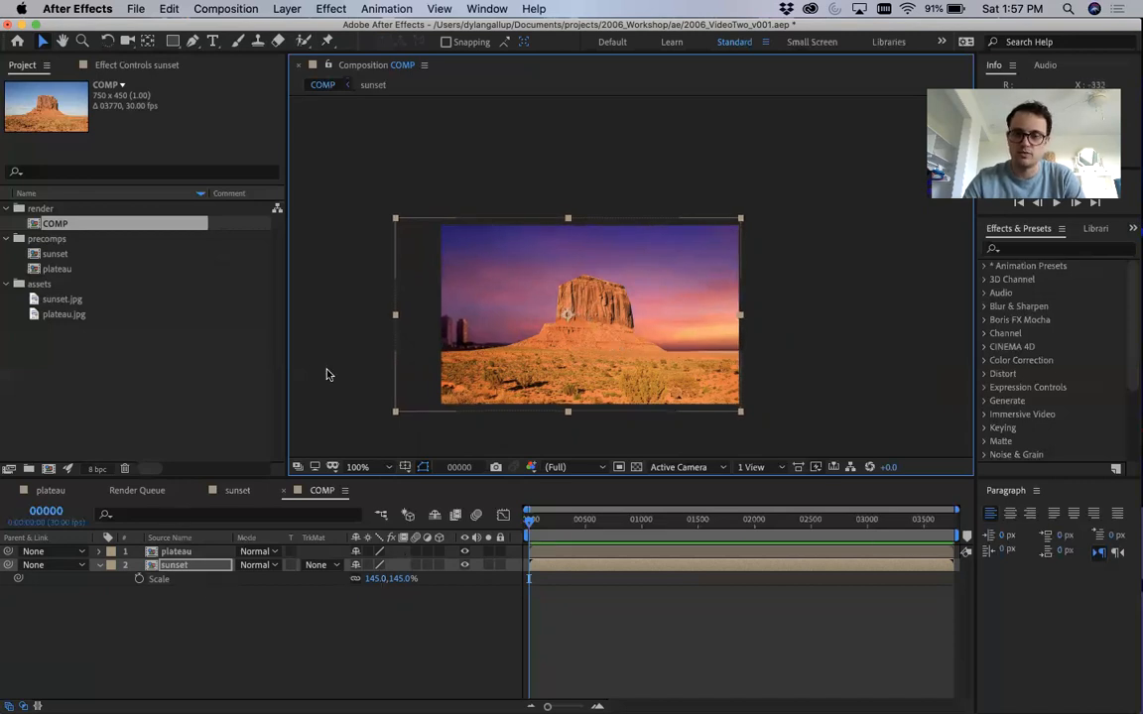
pyautogui.moveTo(375, 579); pyautogui.dragTo(389, 579)
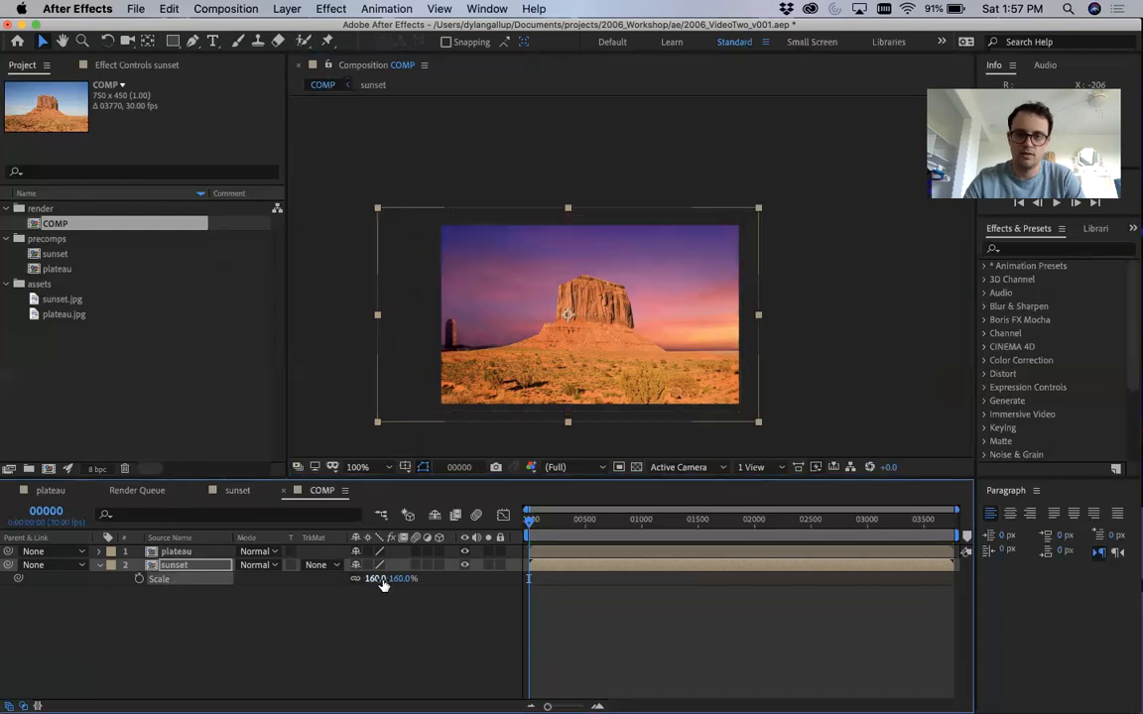
pyautogui.moveTo(601, 400); pyautogui.dragTo(583, 407)
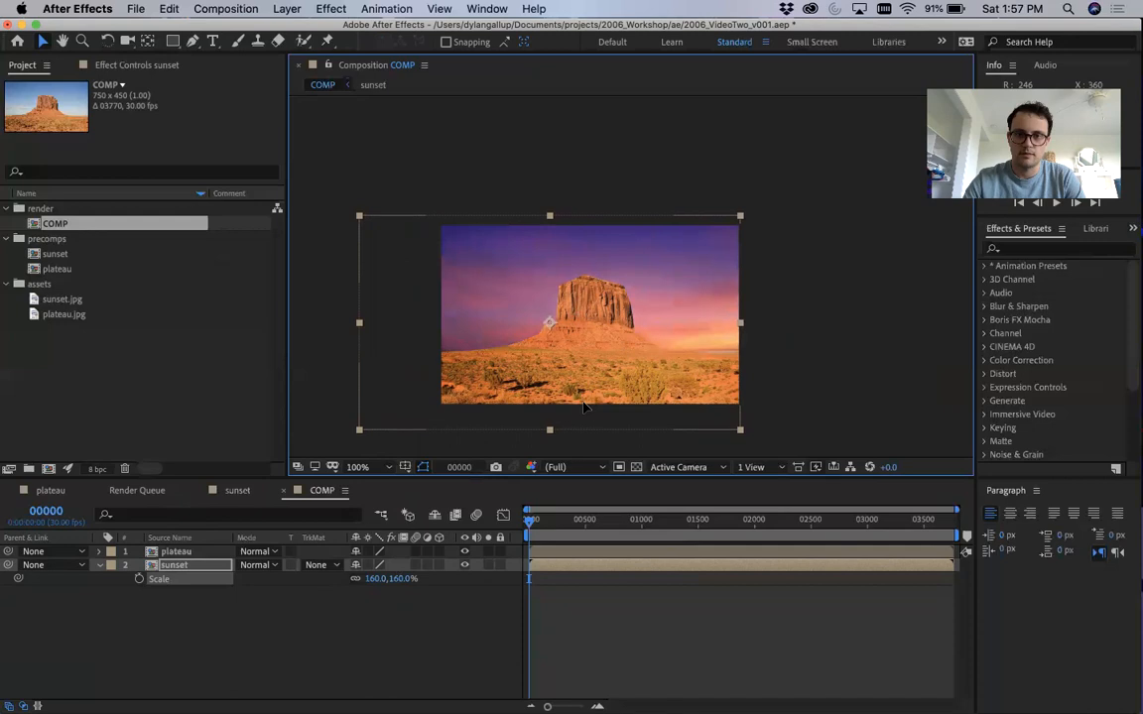
pyautogui.click(460, 635)
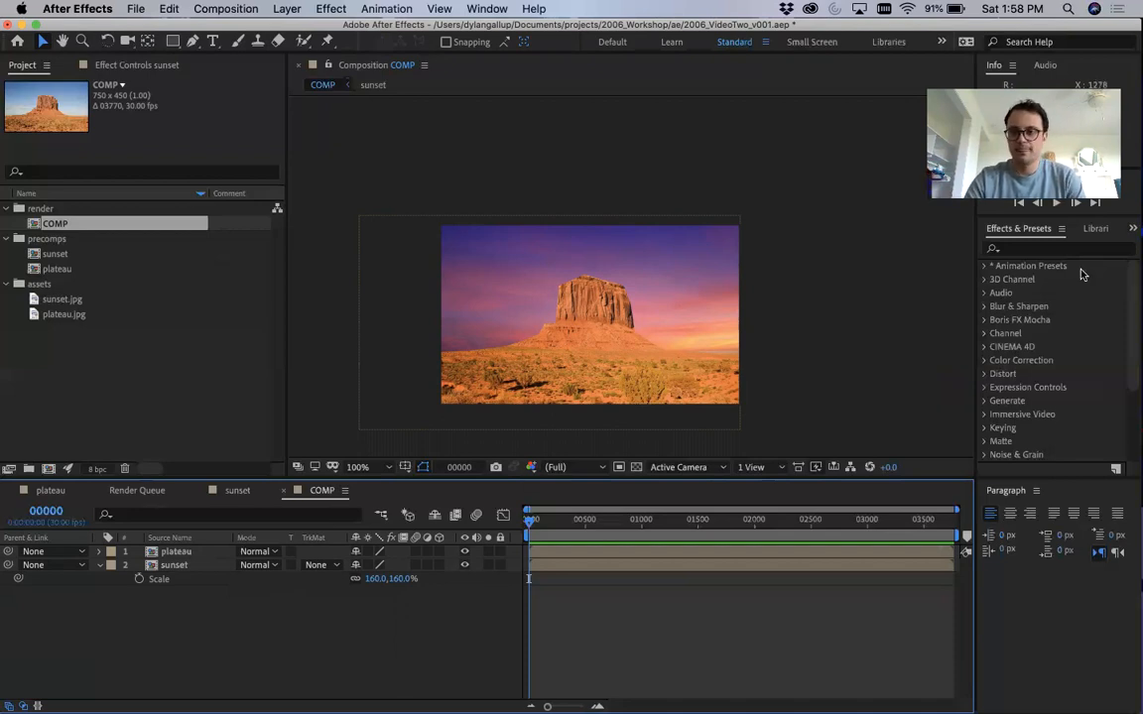
pyautogui.click(1048, 250)
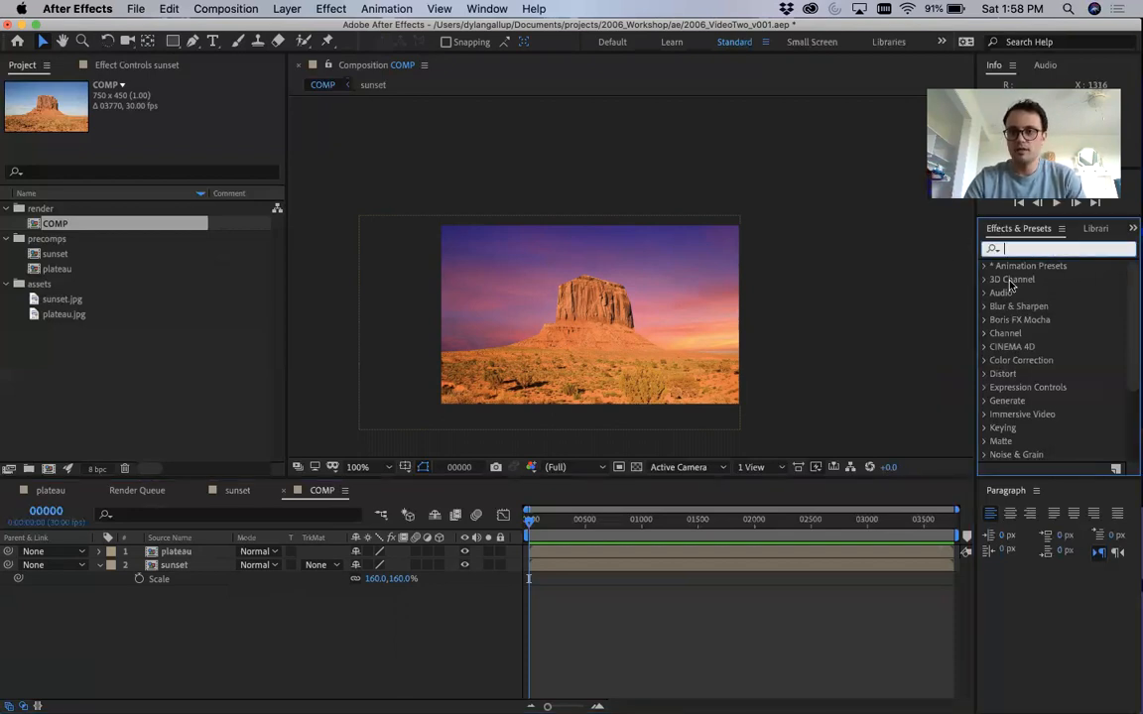
pyautogui.click(1133, 232)
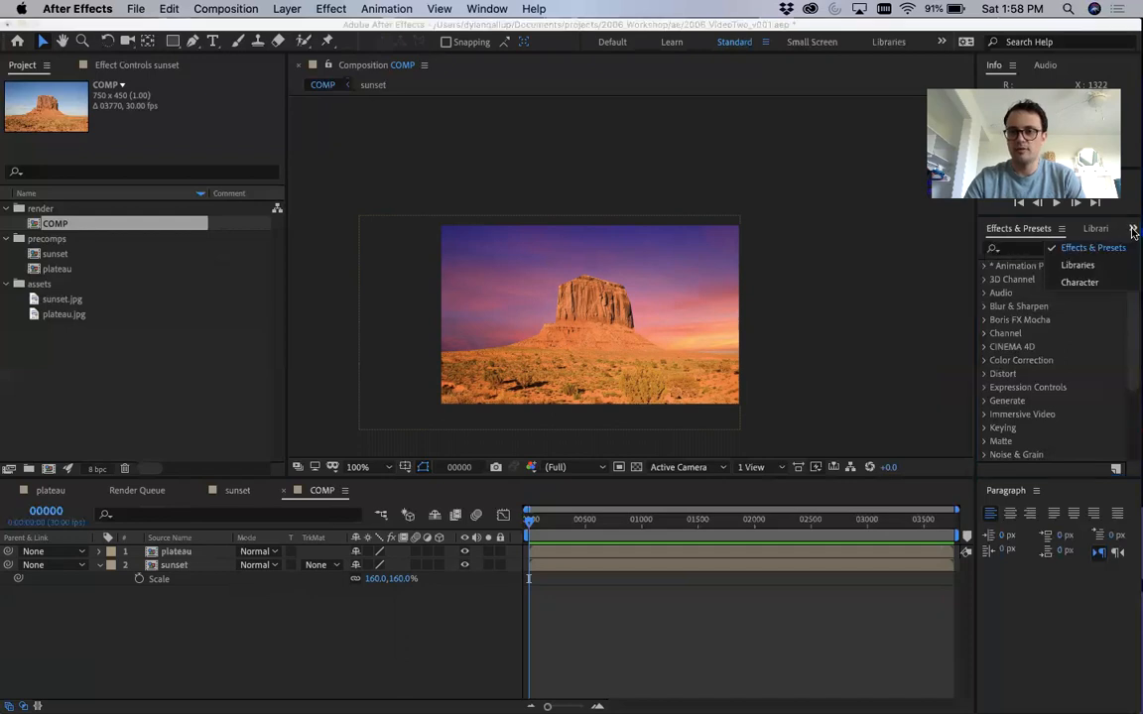
pyautogui.click(1019, 230)
pyautogui.click(1047, 249)
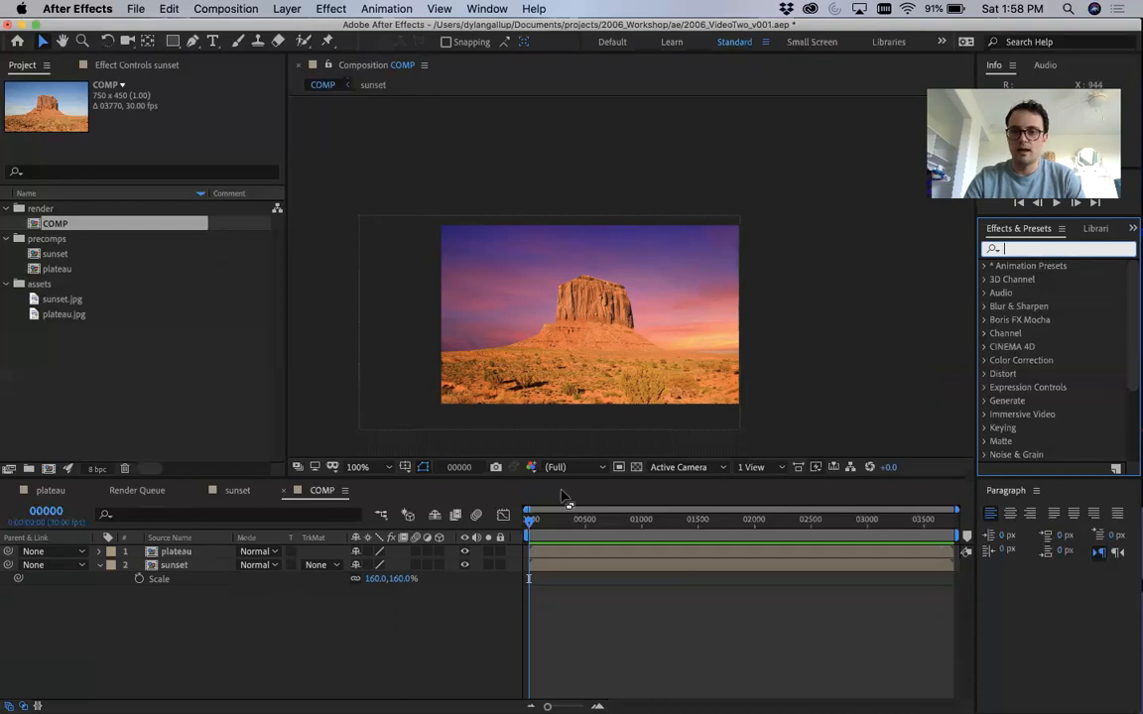
# Step: Find the Curves effect, apply it to the plateau layer and try moving the upper end point of its RGB curve
pyautogui.click(178, 552)
pyautogui.click(183, 566)
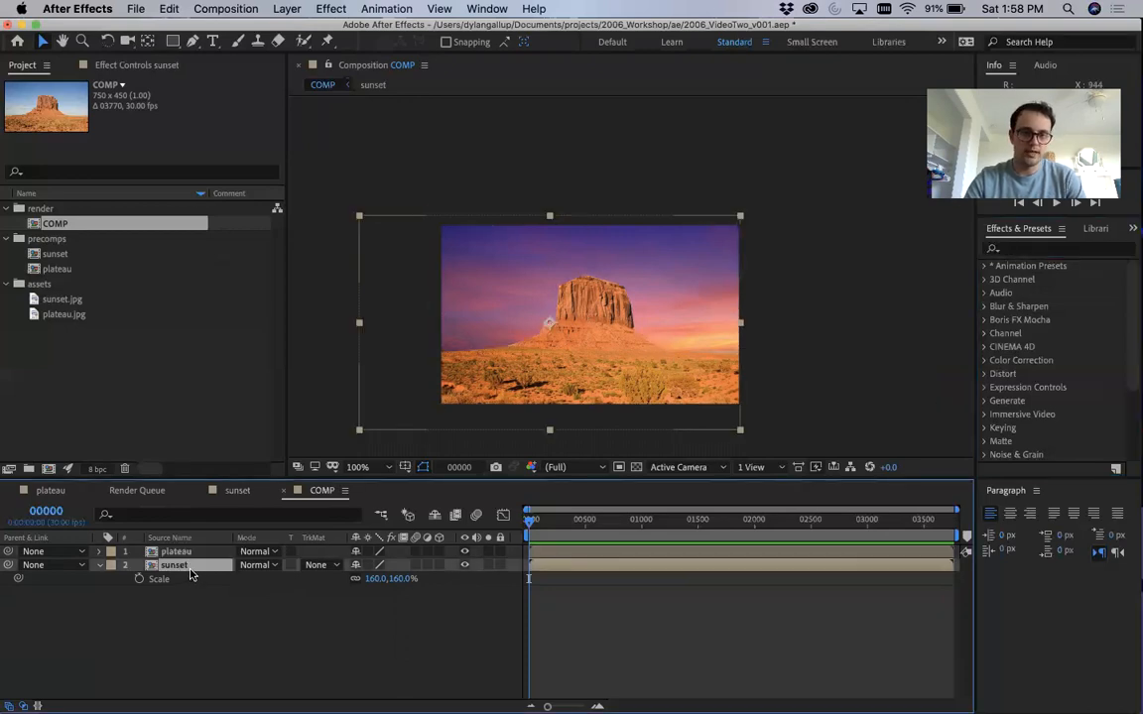
pyautogui.click(177, 551)
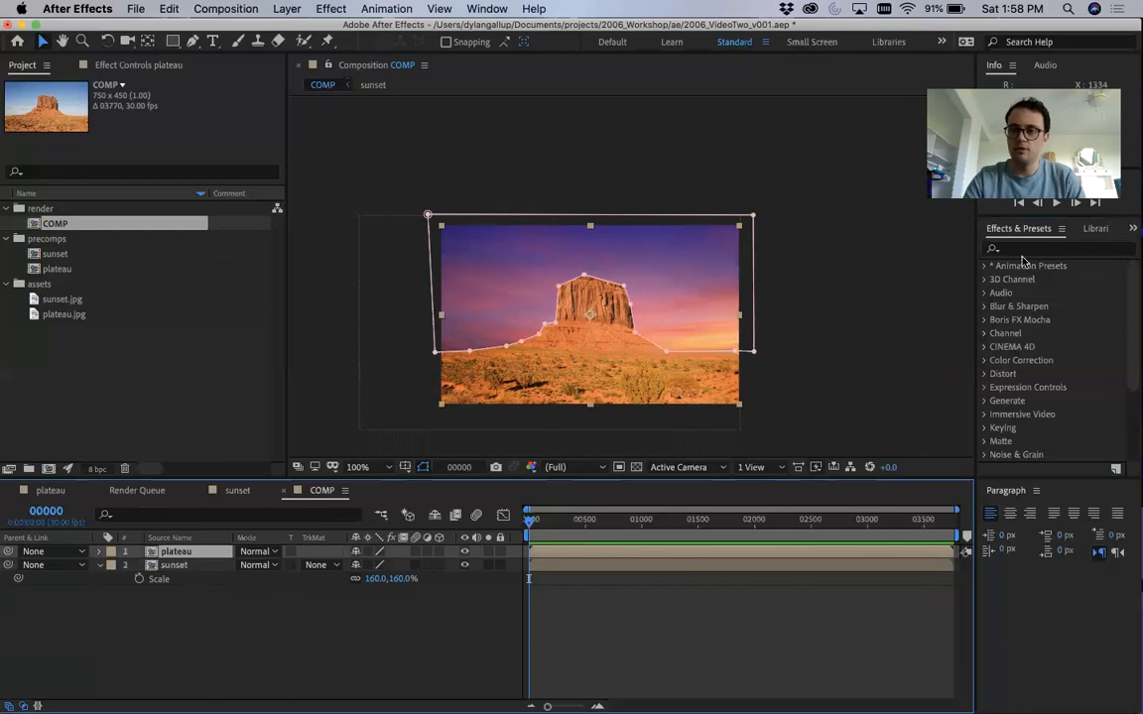
pyautogui.click(1019, 250)
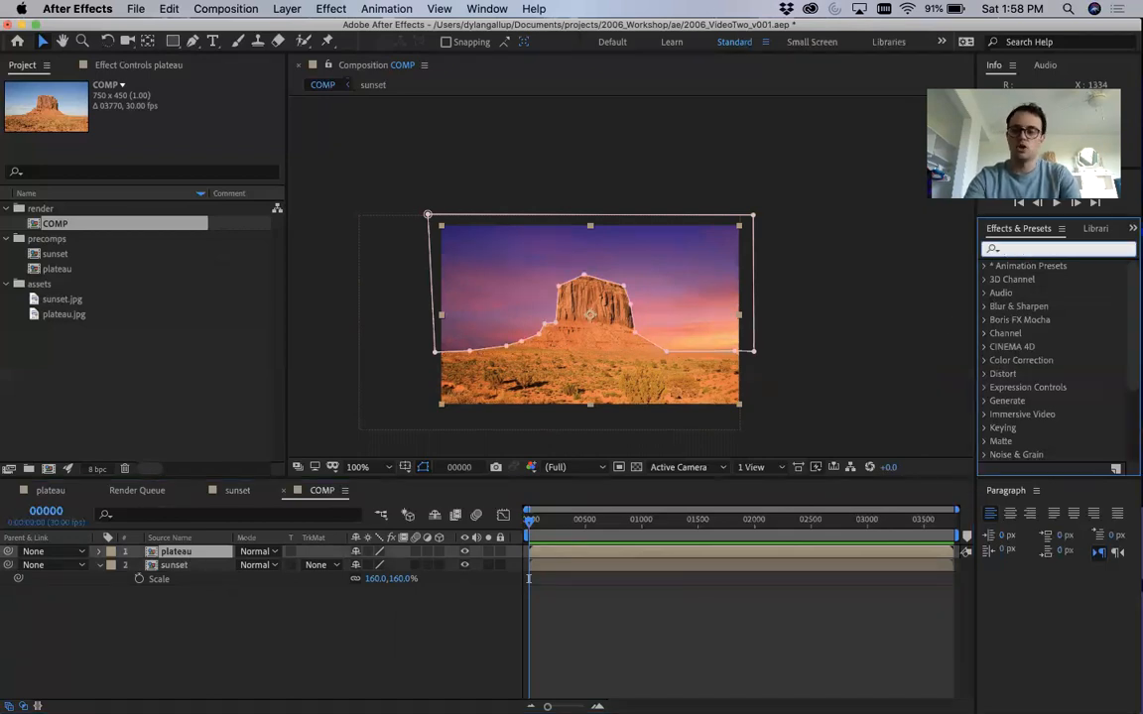
pyautogui.write('curves')
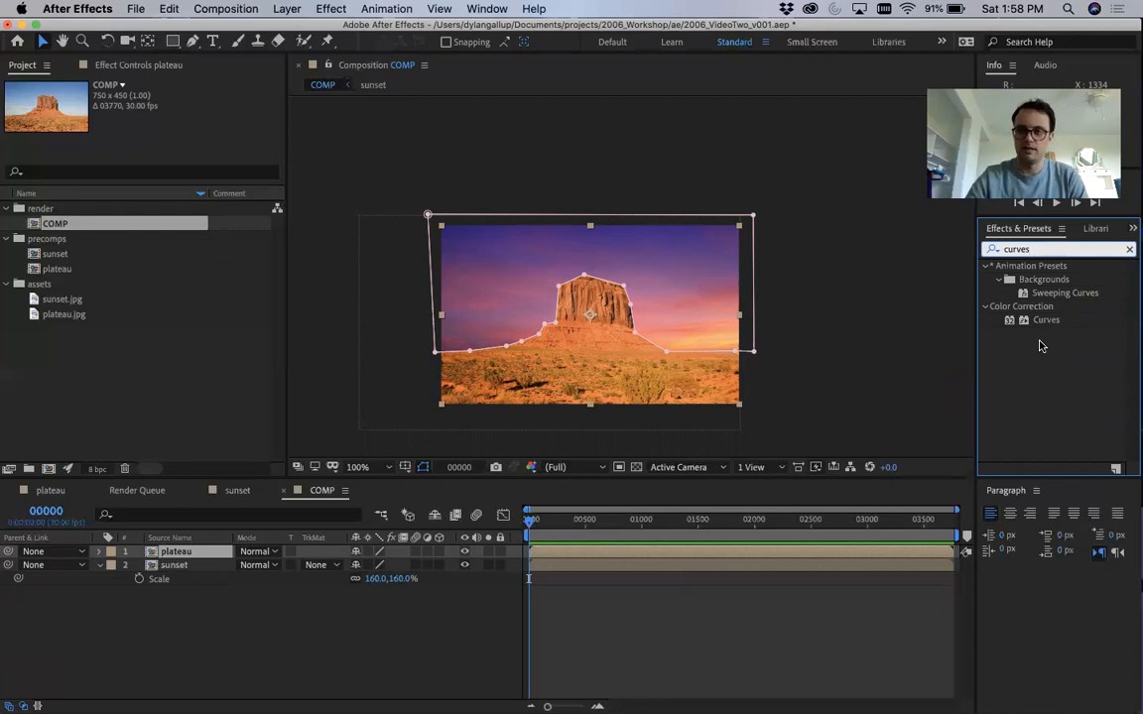
pyautogui.moveTo(1045, 327); pyautogui.dragTo(192, 561)
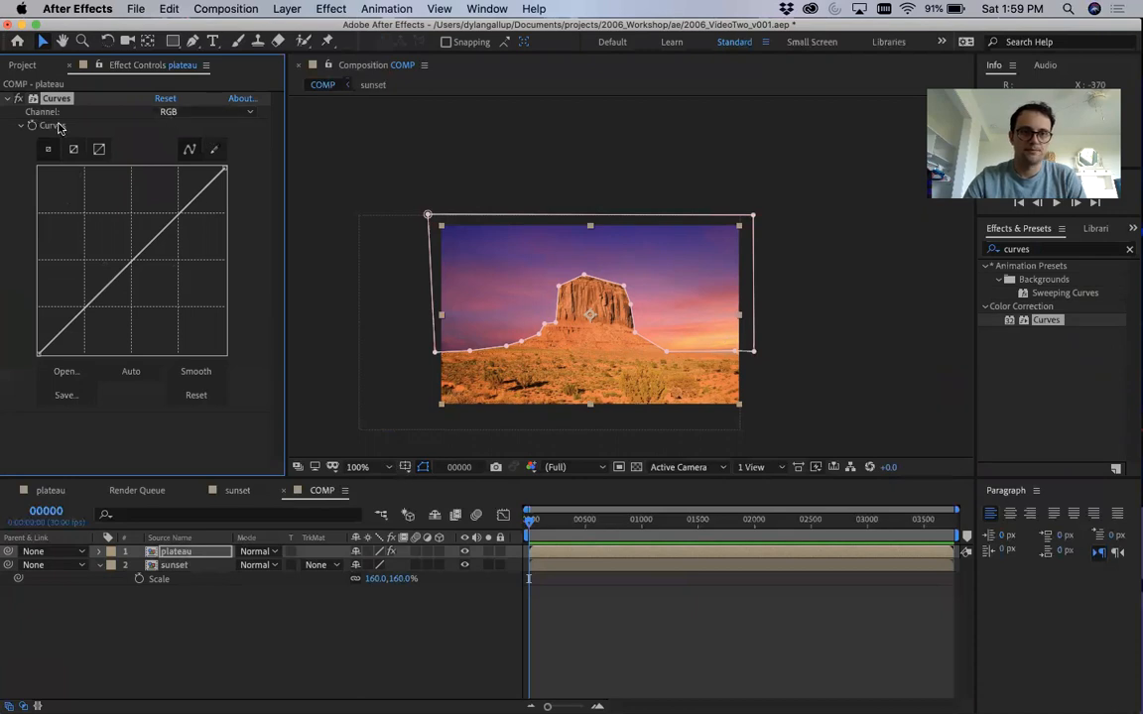
pyautogui.moveTo(224, 169)
pyautogui.mouseDown()
pyautogui.moveTo(232, 237)
pyautogui.moveTo(225, 187)
pyautogui.moveTo(219, 295)
pyautogui.moveTo(230, 226)
pyautogui.moveTo(84, 233)
pyautogui.moveTo(137, 190)
pyautogui.moveTo(198, 269)
pyautogui.moveTo(183, 255)
pyautogui.moveTo(191, 164)
pyautogui.moveTo(230, 162)
pyautogui.mouseUp()
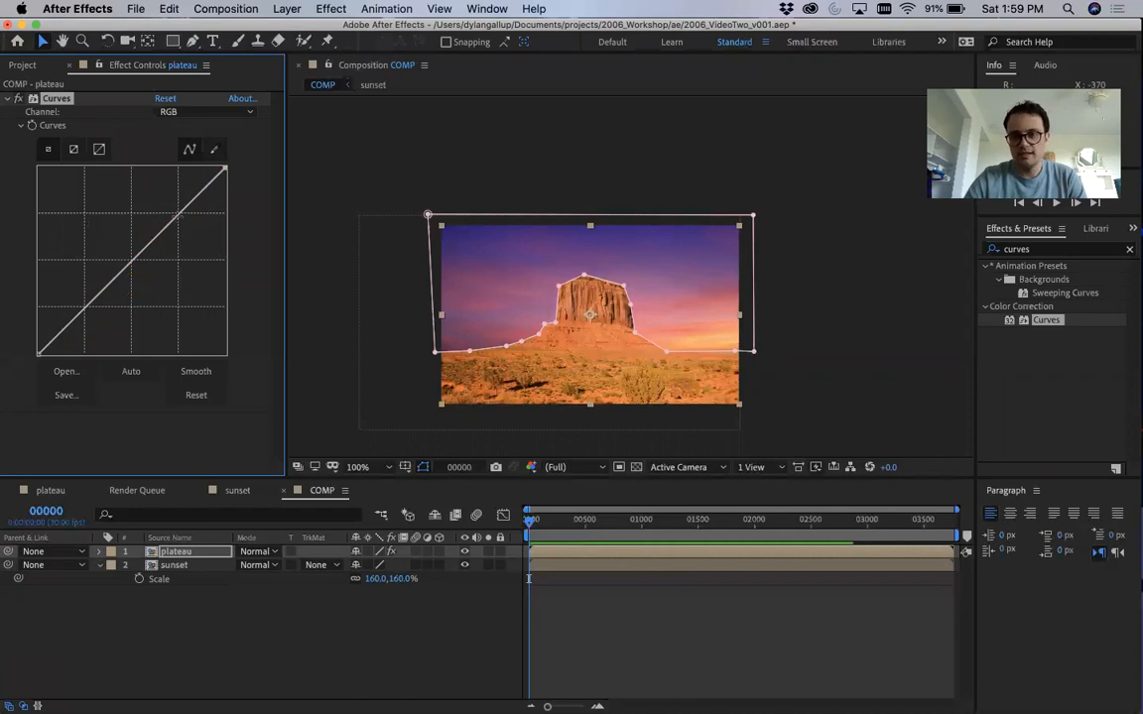
# Step: Darken the plateau by pulling the RGB curve's midtones down, and slightly lower the Red and Green channel midtones
pyautogui.moveTo(136, 260)
pyautogui.mouseDown()
pyautogui.moveTo(145, 278)
pyautogui.moveTo(157, 260)
pyautogui.mouseUp()
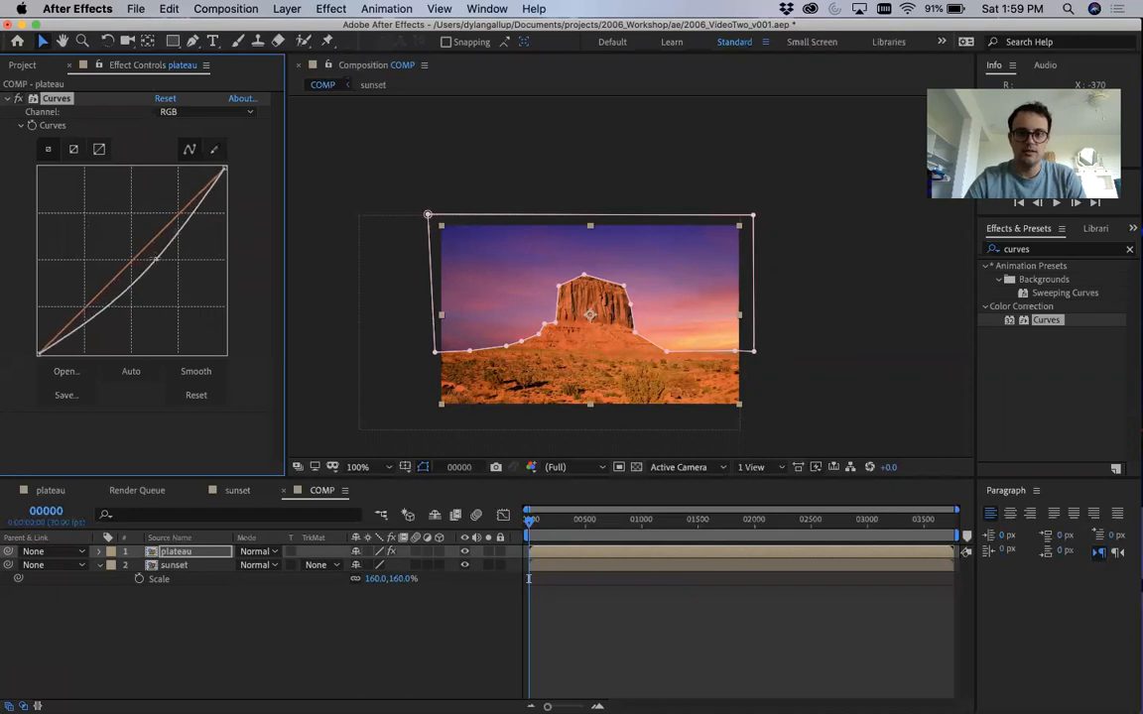
pyautogui.click(442, 409)
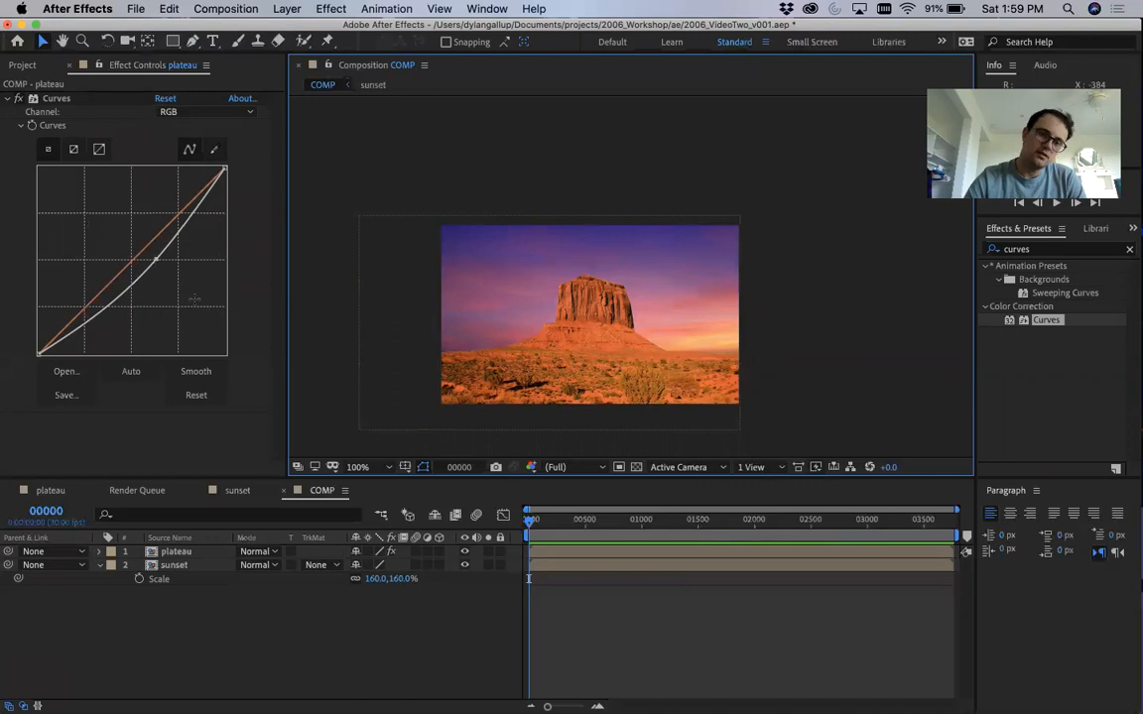
pyautogui.moveTo(133, 256)
pyautogui.mouseDown()
pyautogui.moveTo(123, 248)
pyautogui.moveTo(145, 272)
pyautogui.moveTo(143, 255)
pyautogui.moveTo(154, 260)
pyautogui.moveTo(134, 263)
pyautogui.moveTo(143, 271)
pyautogui.mouseUp()
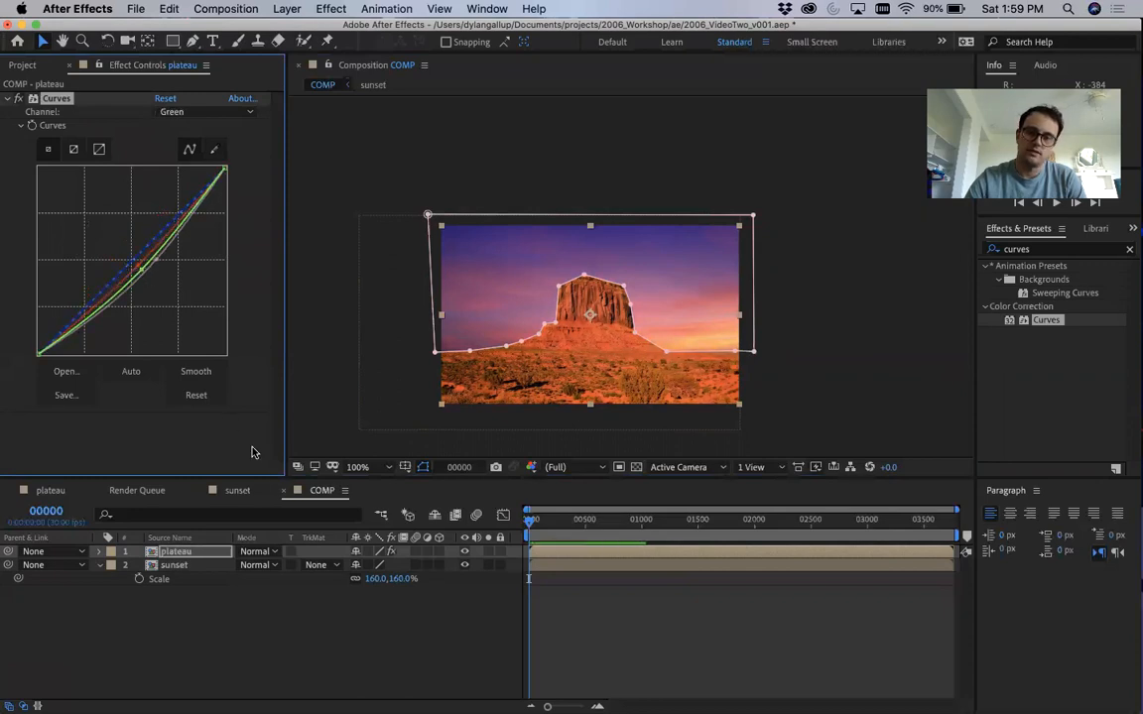
pyautogui.click(377, 649)
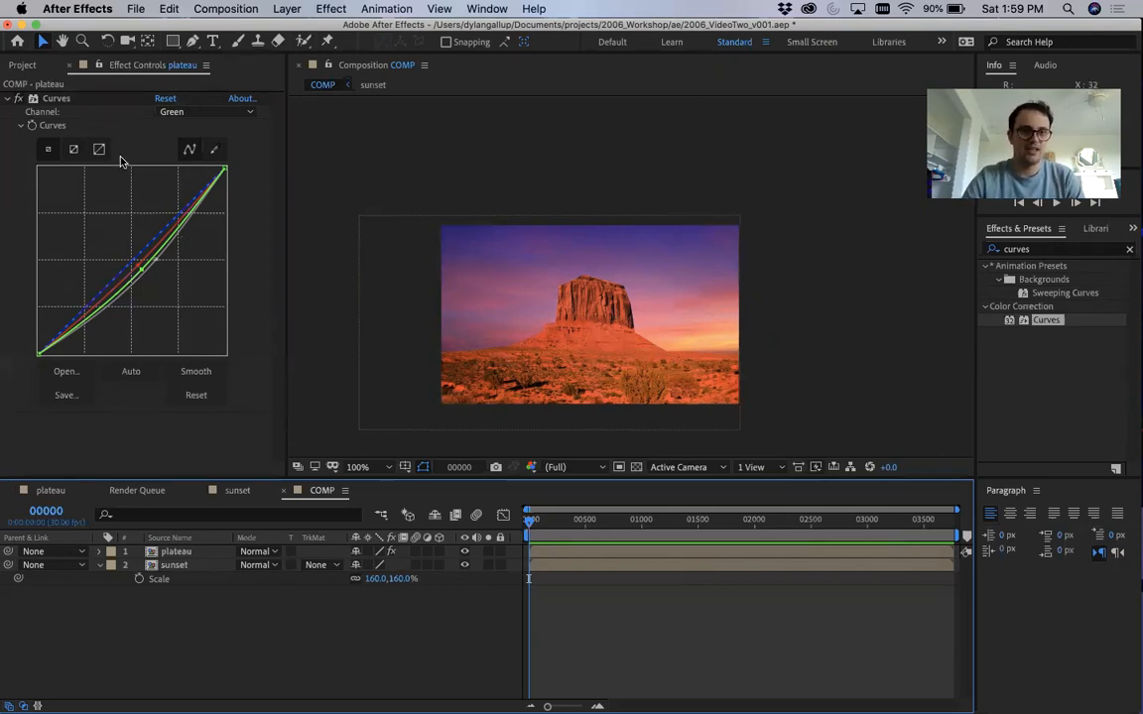
# Step: Toggle the plateau's Curves effect off and on to compare the original and corrected colours
pyautogui.click(30, 100)
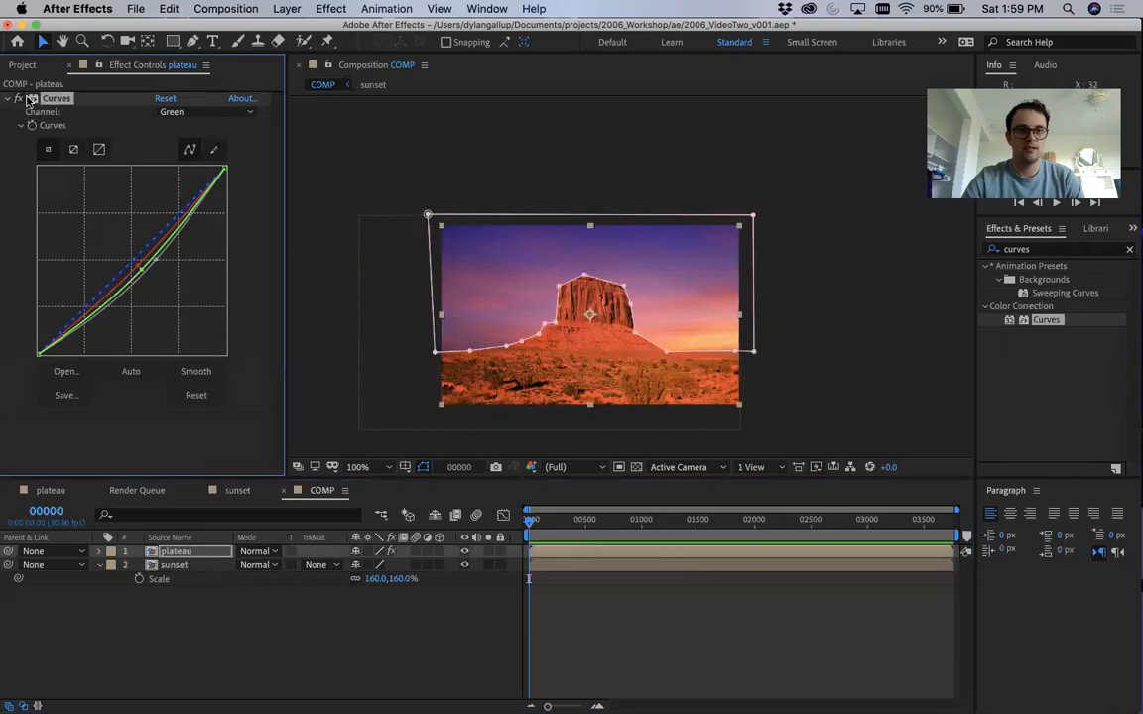
pyautogui.click(162, 424)
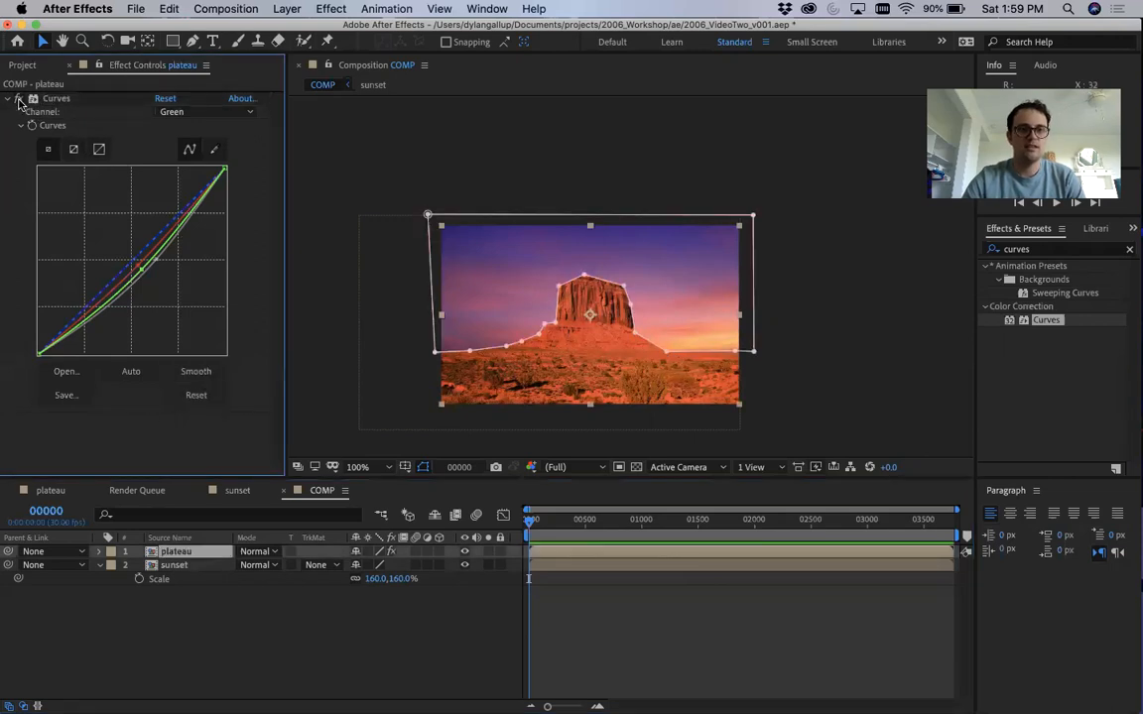
pyautogui.click(17, 99)
pyautogui.click(17, 99)
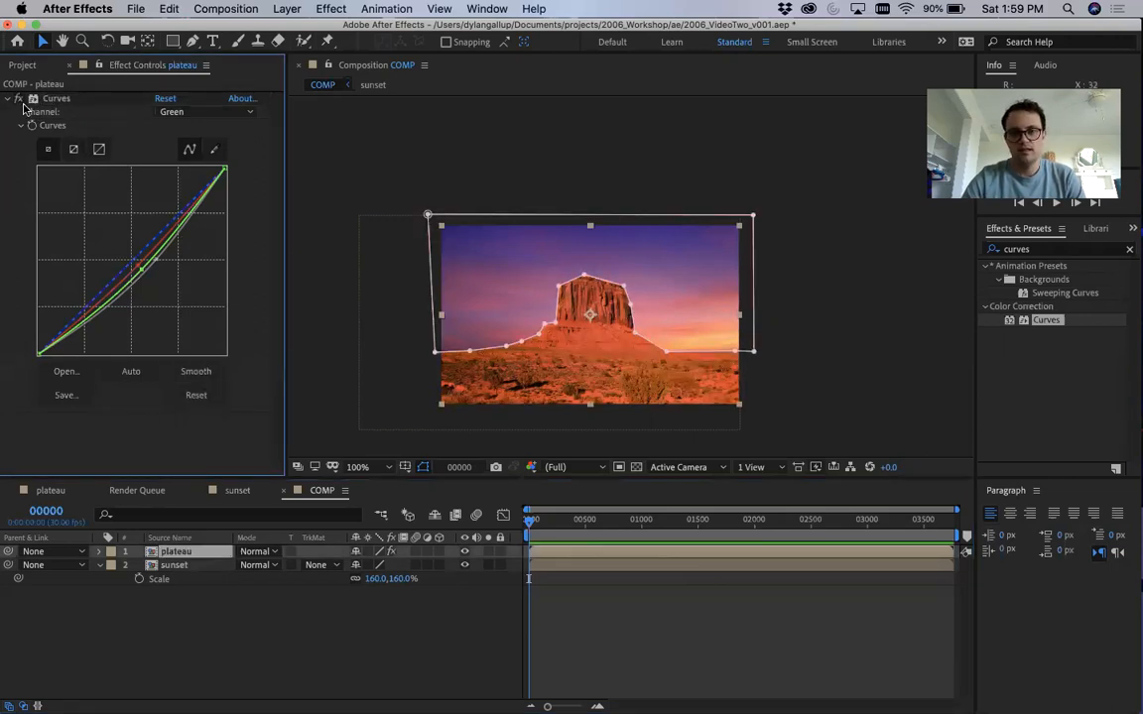
pyautogui.click(297, 645)
pyautogui.click(17, 100)
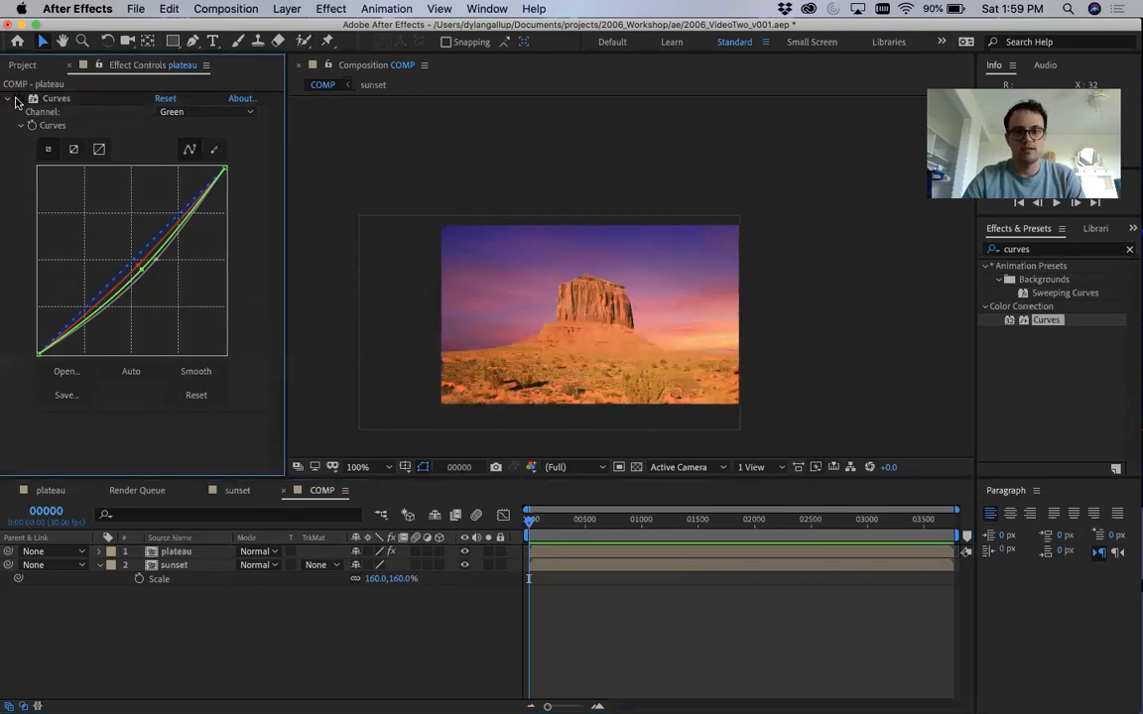
pyautogui.click(17, 100)
pyautogui.click(17, 99)
pyautogui.click(17, 99)
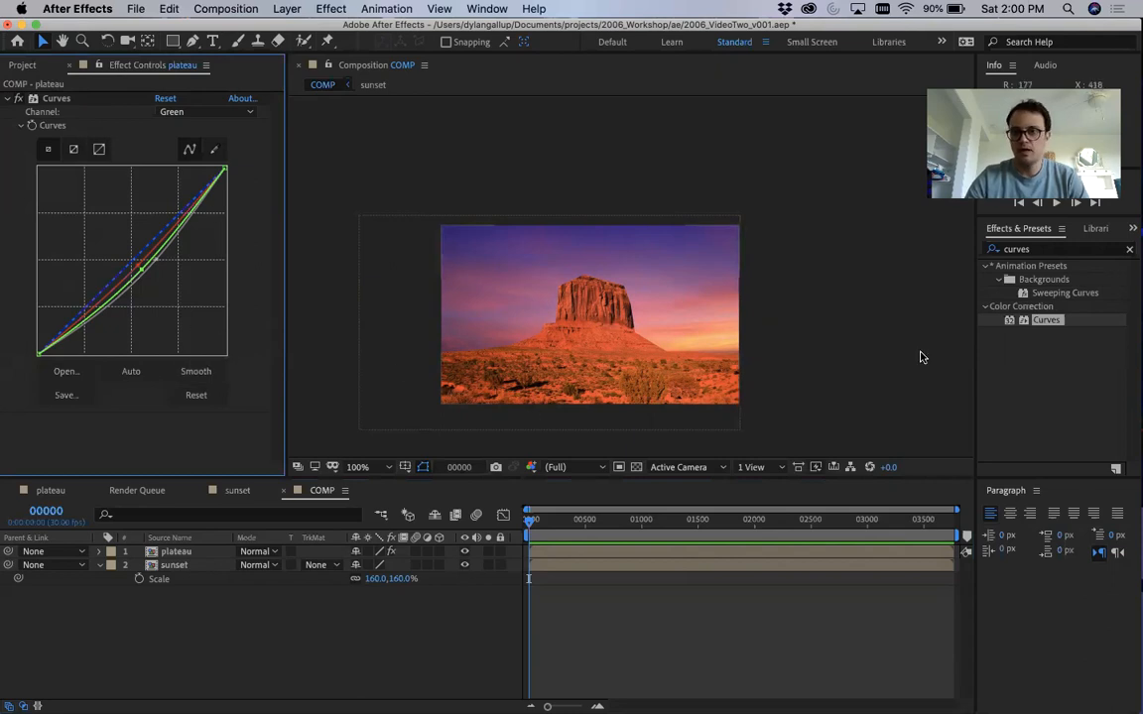
# Step: Clear the effects search and apply the Bulge effect from the Distort category to the plateau layer
pyautogui.click(1128, 250)
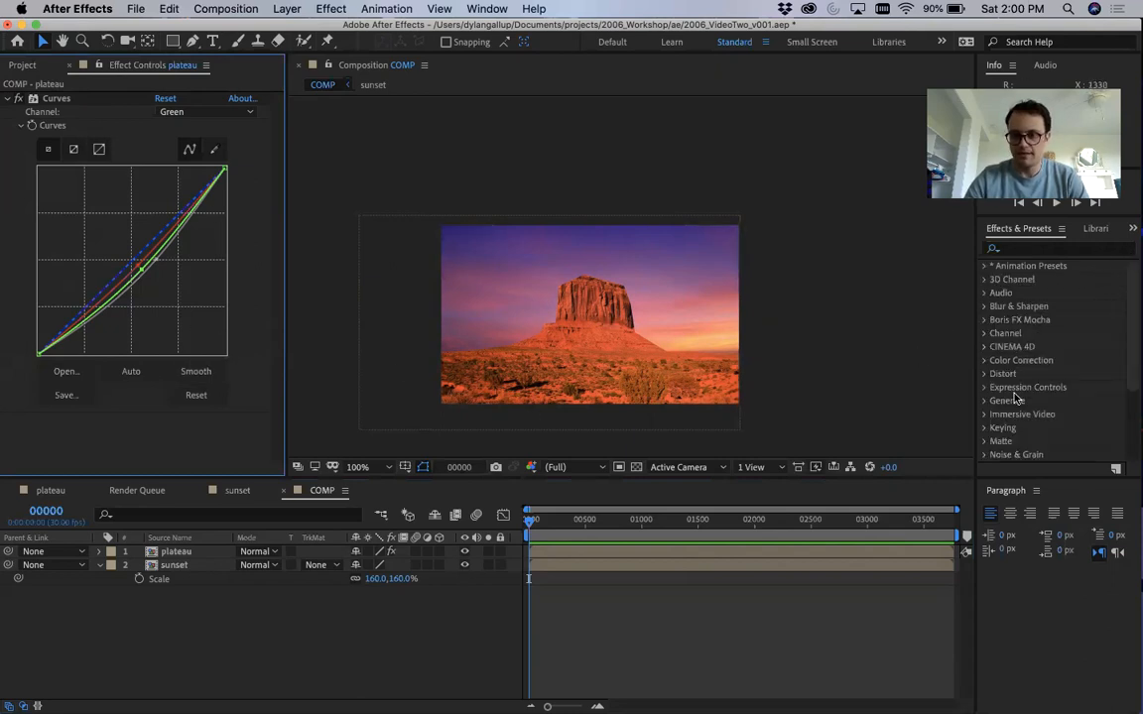
pyautogui.scroll(-3, 1017, 401)
pyautogui.click(997, 325)
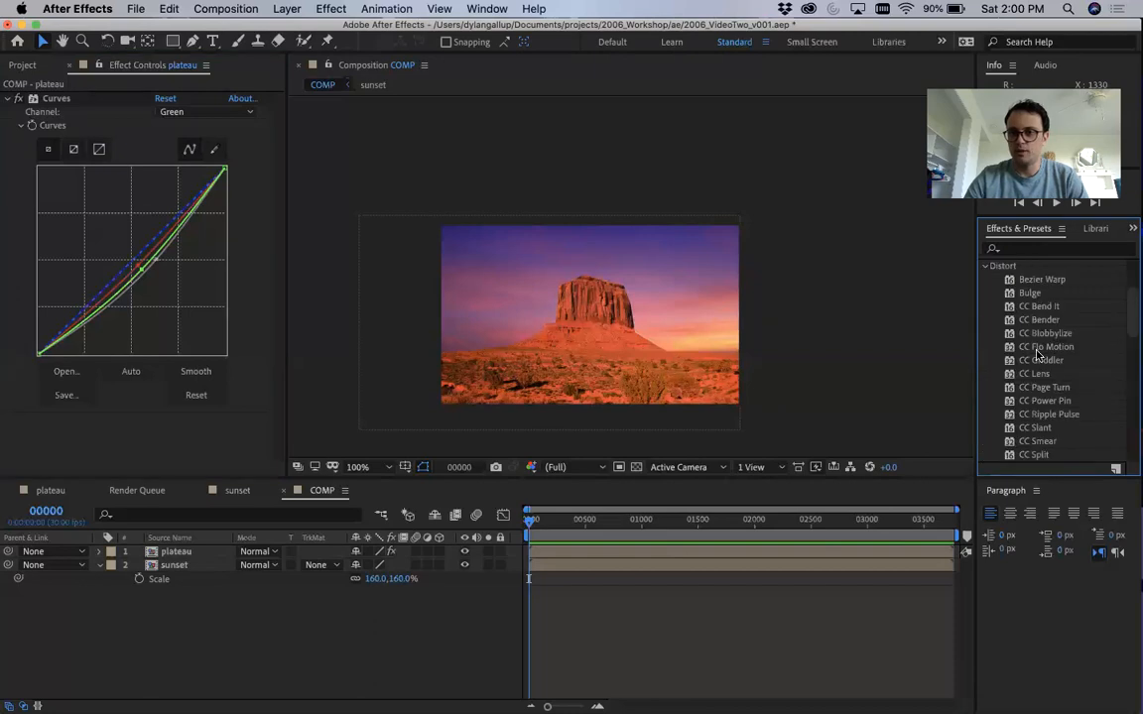
pyautogui.click(1051, 320)
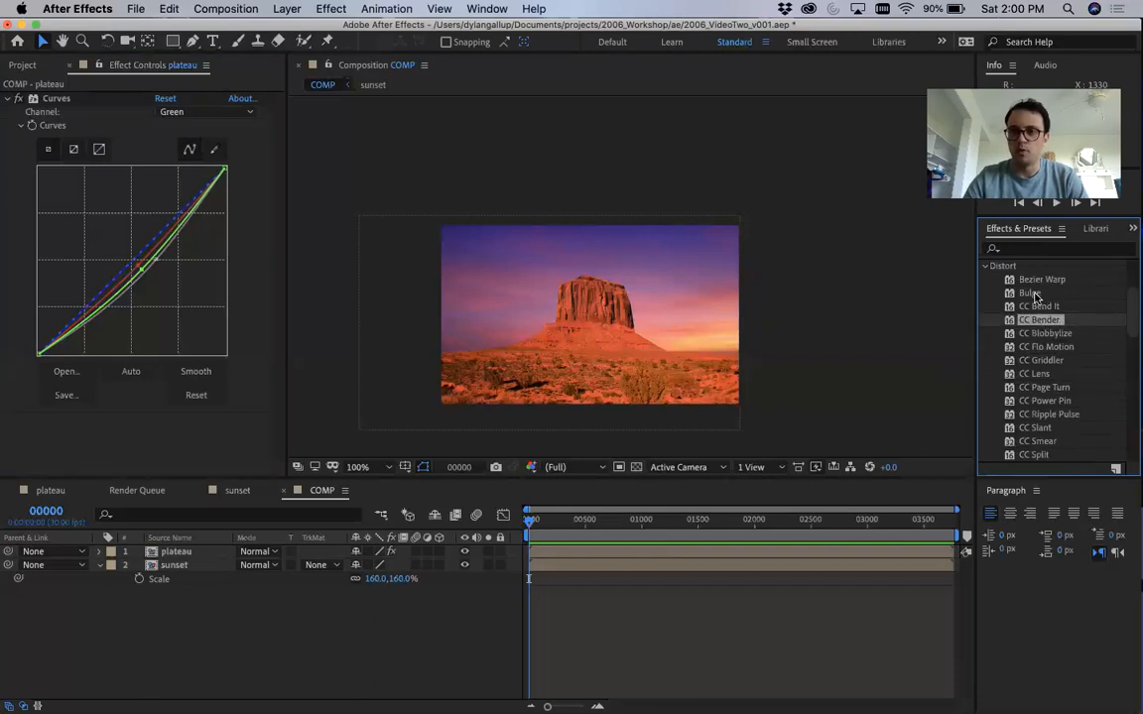
pyautogui.click(1032, 294)
pyautogui.moveTo(1030, 295); pyautogui.dragTo(190, 556)
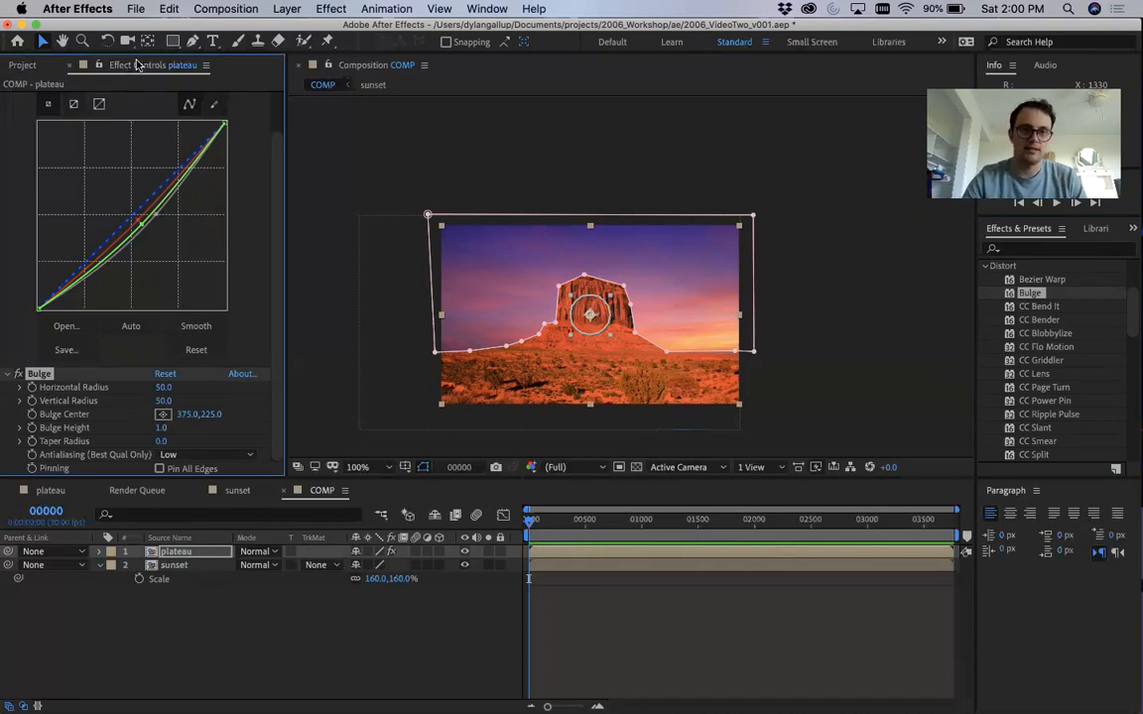
# Step: Set the Bulge effect's Horizontal Radius to 363 and inspect the distorted plateau up close
pyautogui.moveTo(163, 387); pyautogui.dragTo(474, 394)
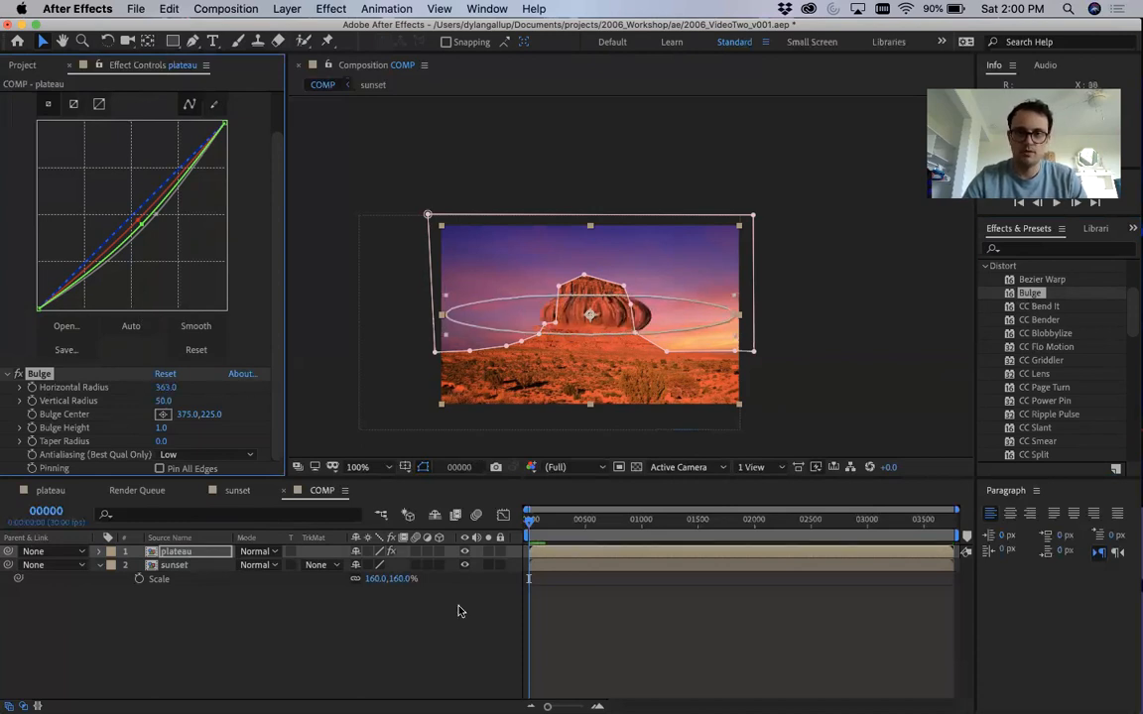
pyautogui.click(439, 605)
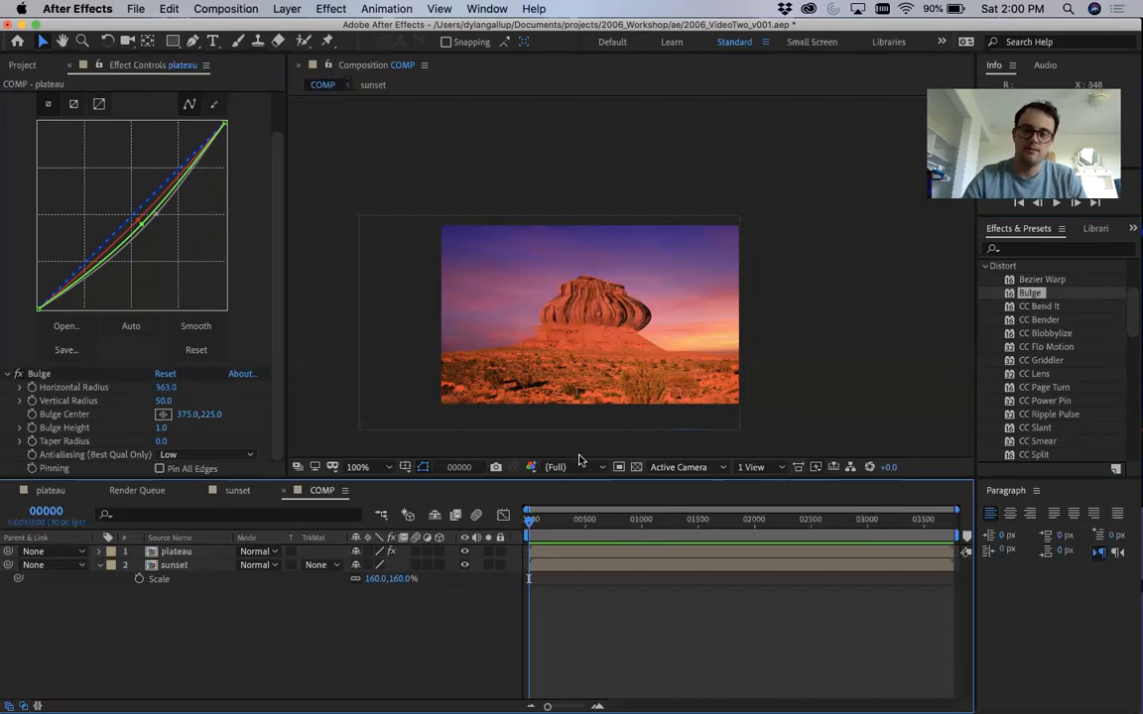
pyautogui.scroll(4, 605, 308)
pyautogui.scroll(-2, 605, 307)
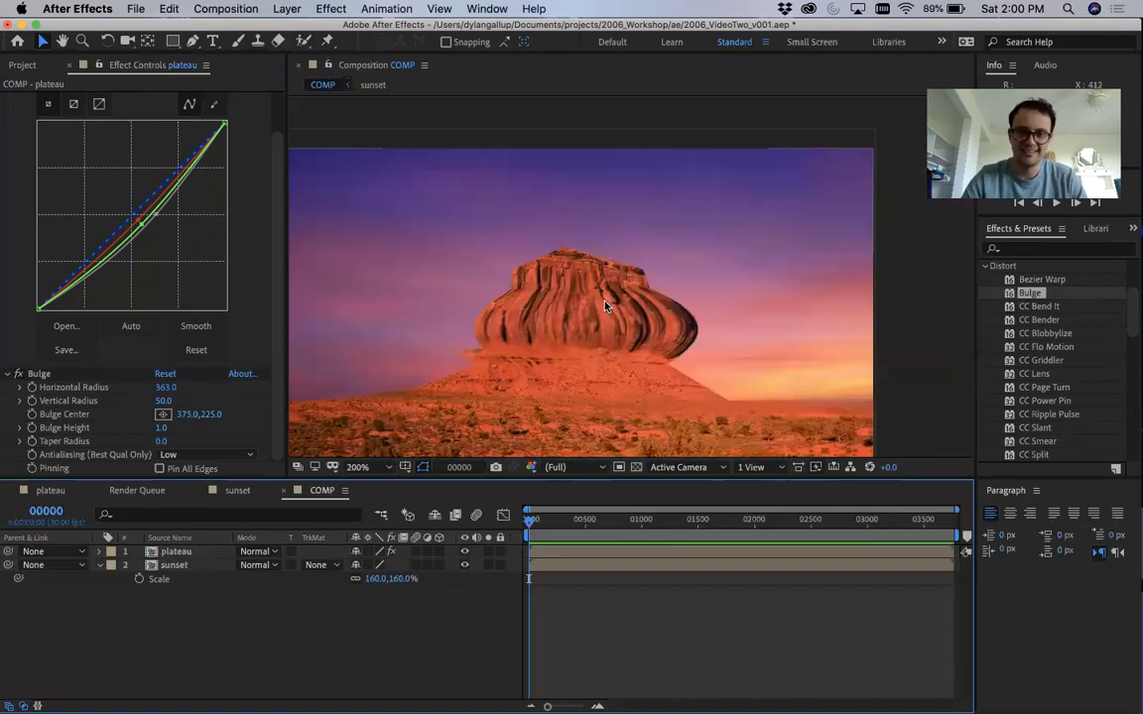
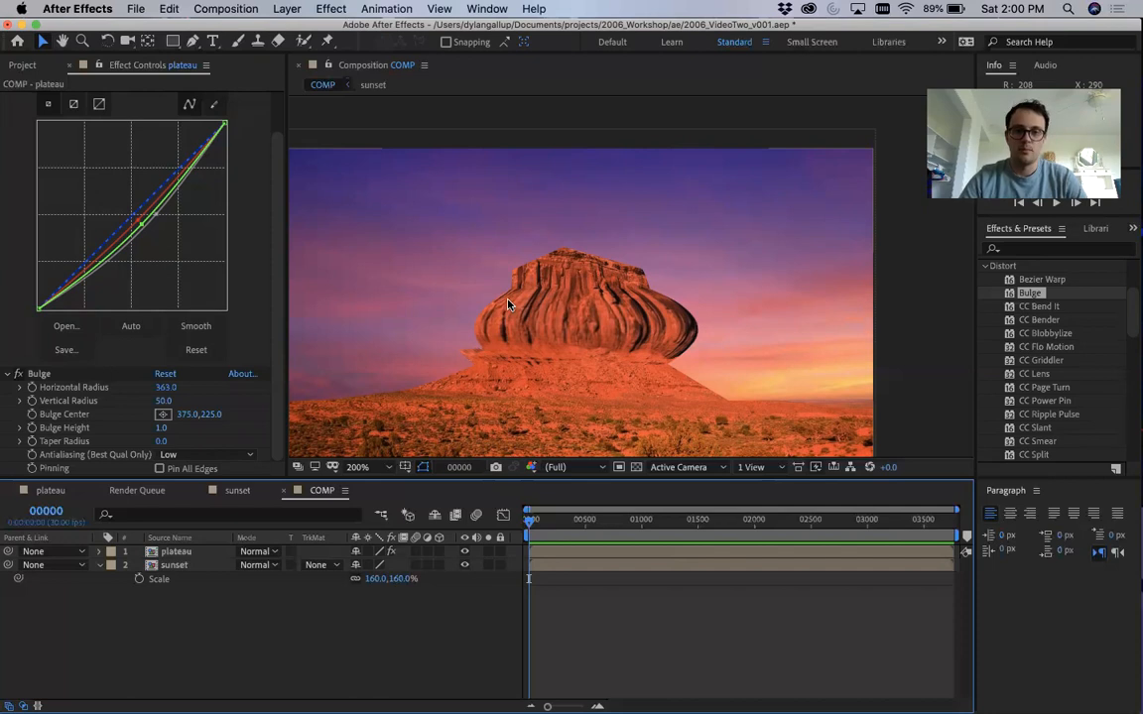
# Step: Create a new text layer in COMP with the text "test"
pyautogui.click(20, 64)
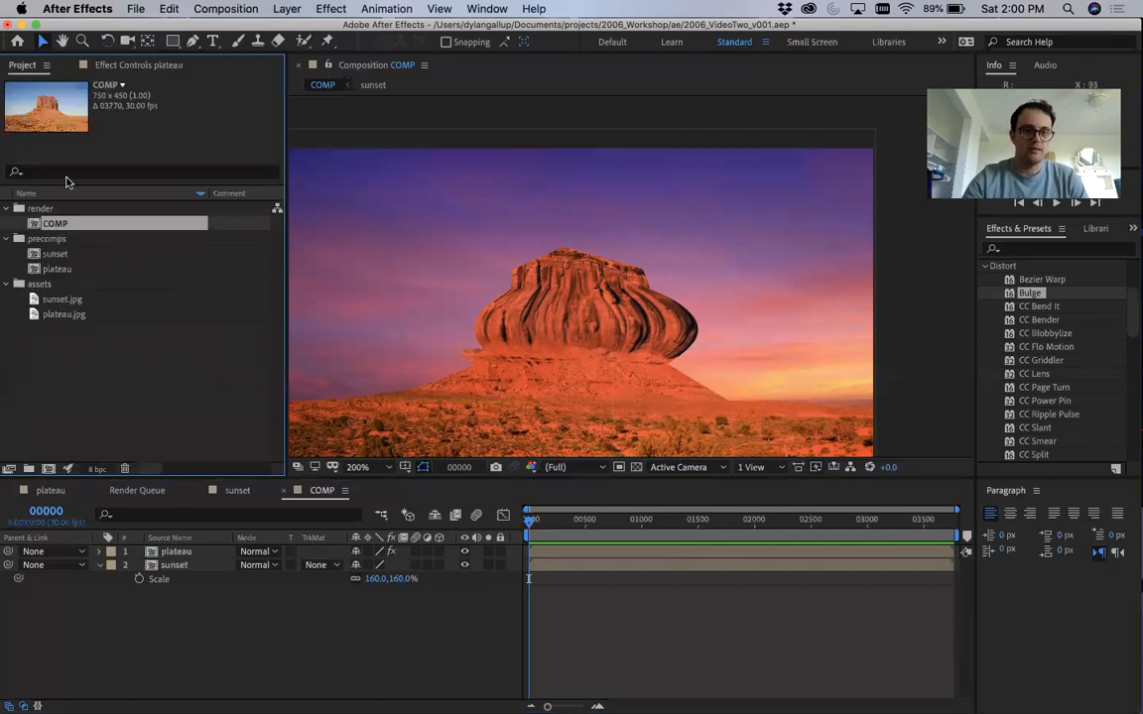
pyautogui.rightClick(203, 619)
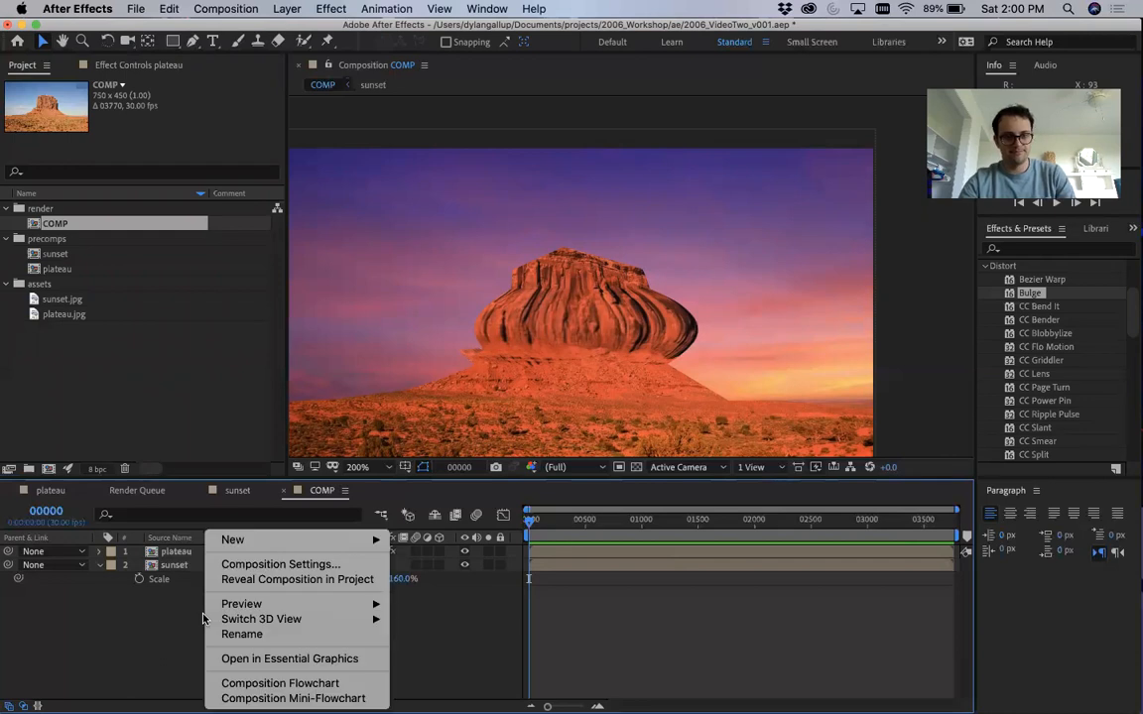
pyautogui.click(139, 628)
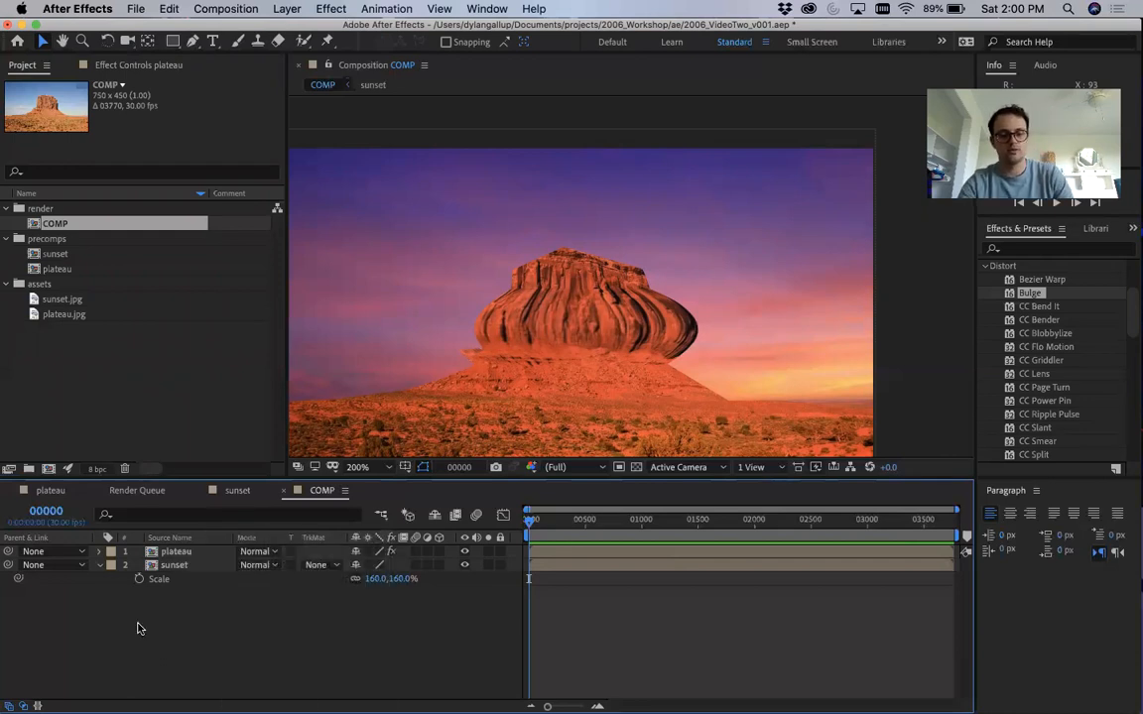
pyautogui.rightClick(139, 628)
pyautogui.moveTo(288, 540)
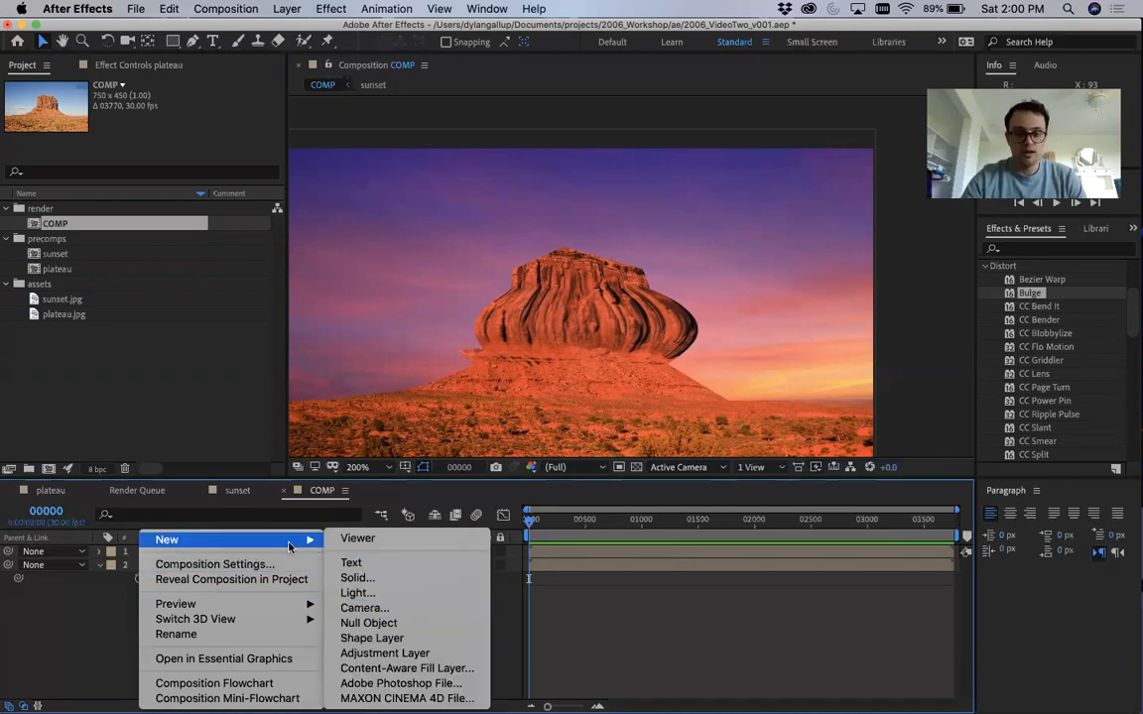
pyautogui.click(351, 563)
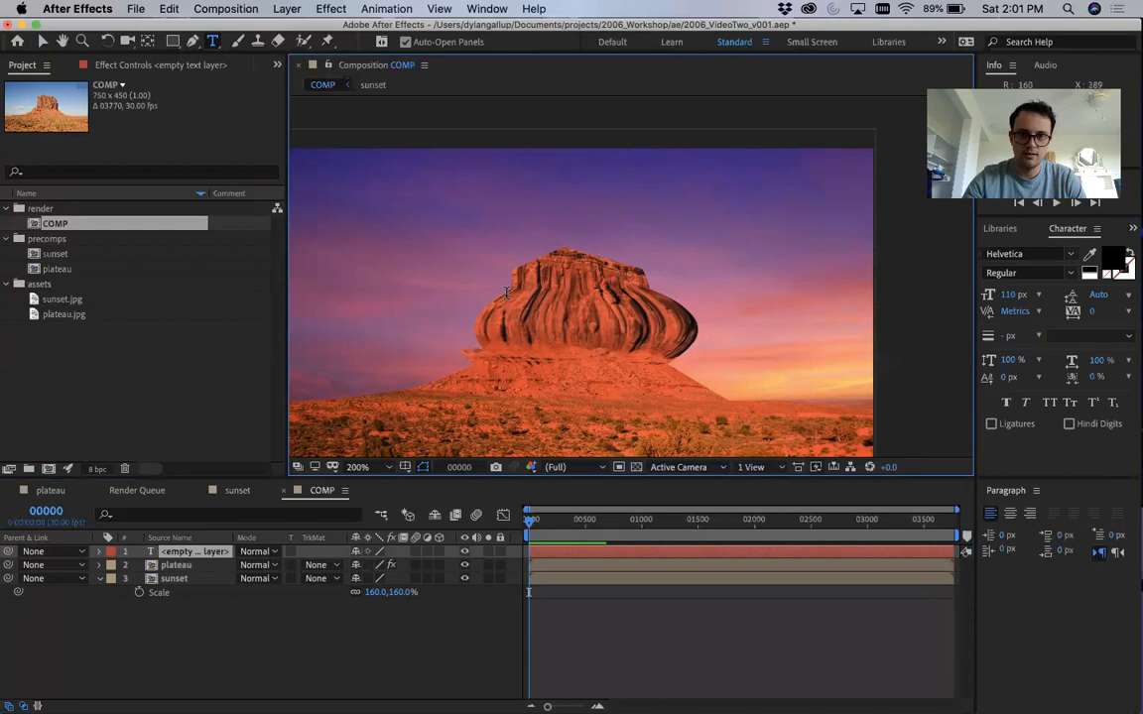
pyautogui.click(197, 652)
pyautogui.doubleClick(202, 553)
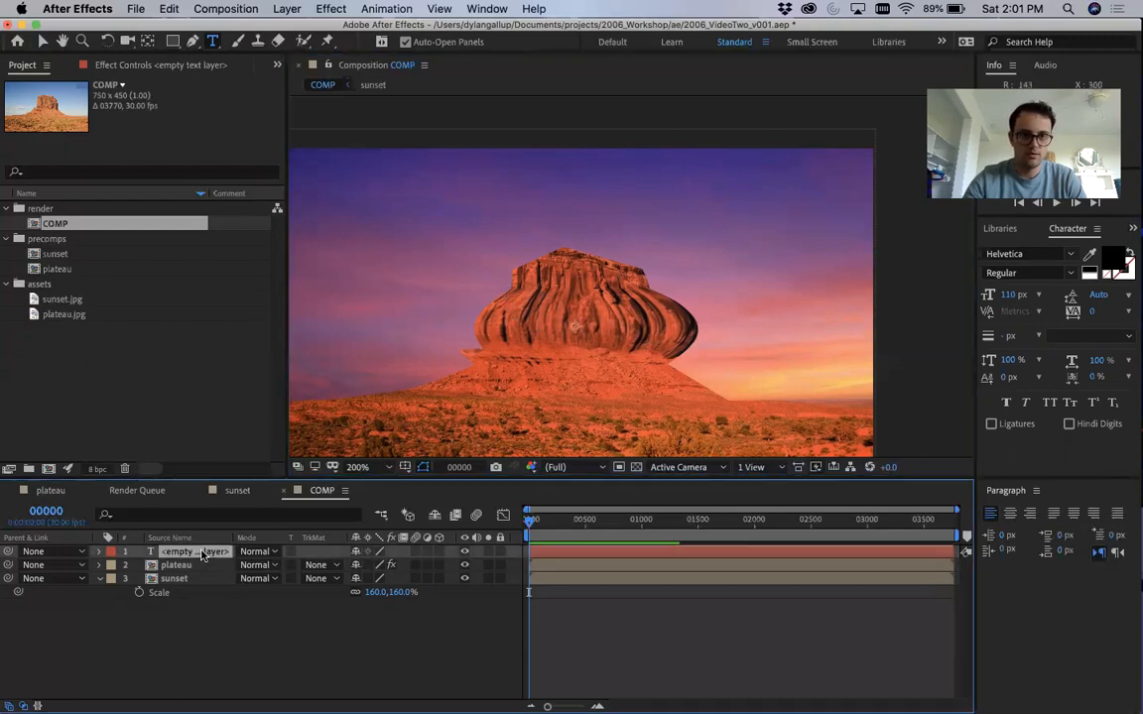
pyautogui.write('test')
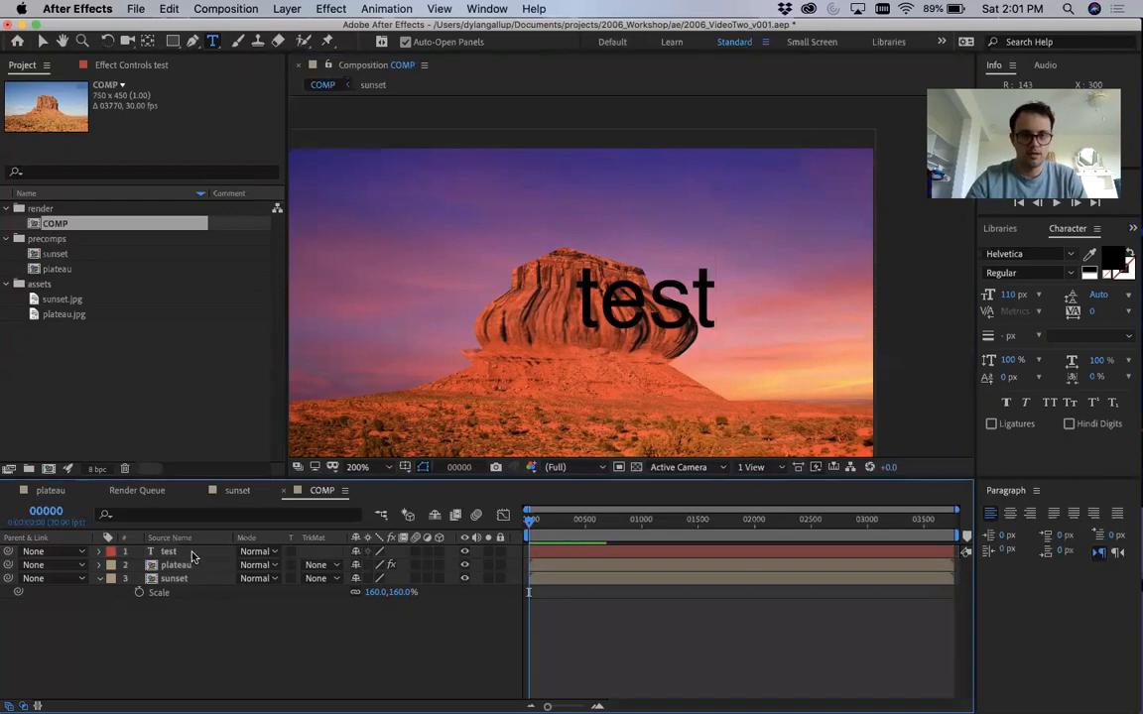
# Step: Select all the text in the "test" layer and reduce its font size to 71 px
pyautogui.click(188, 551)
pyautogui.moveTo(716, 299); pyautogui.dragTo(499, 271)
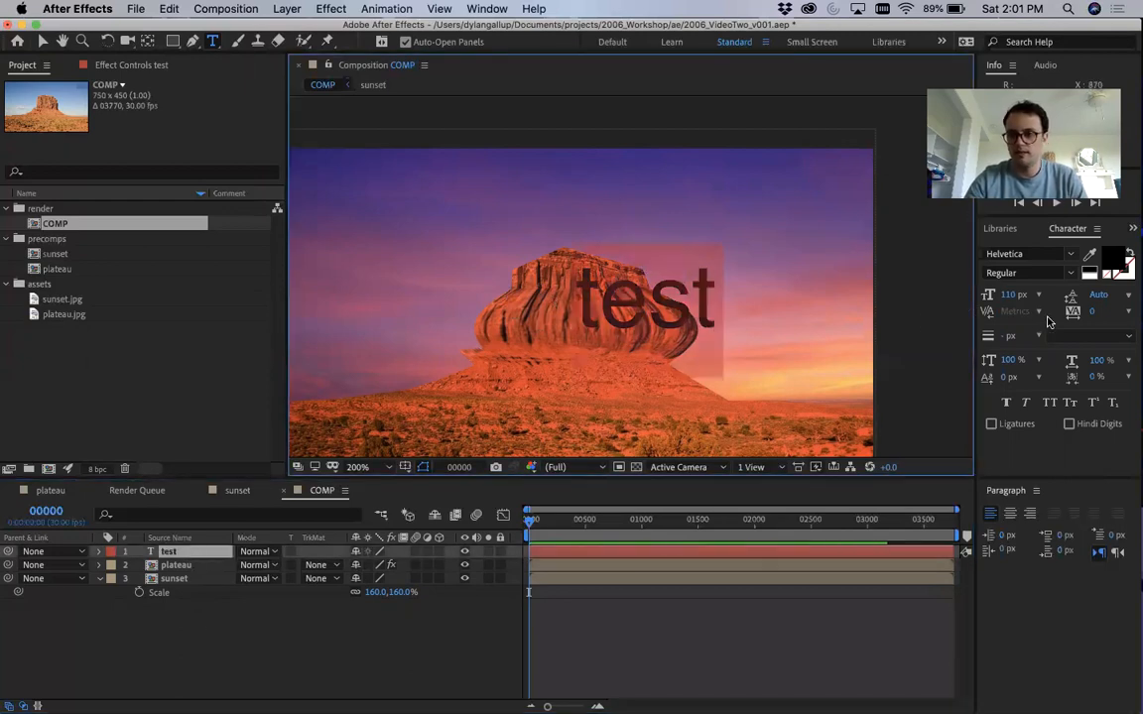
pyautogui.click(1096, 230)
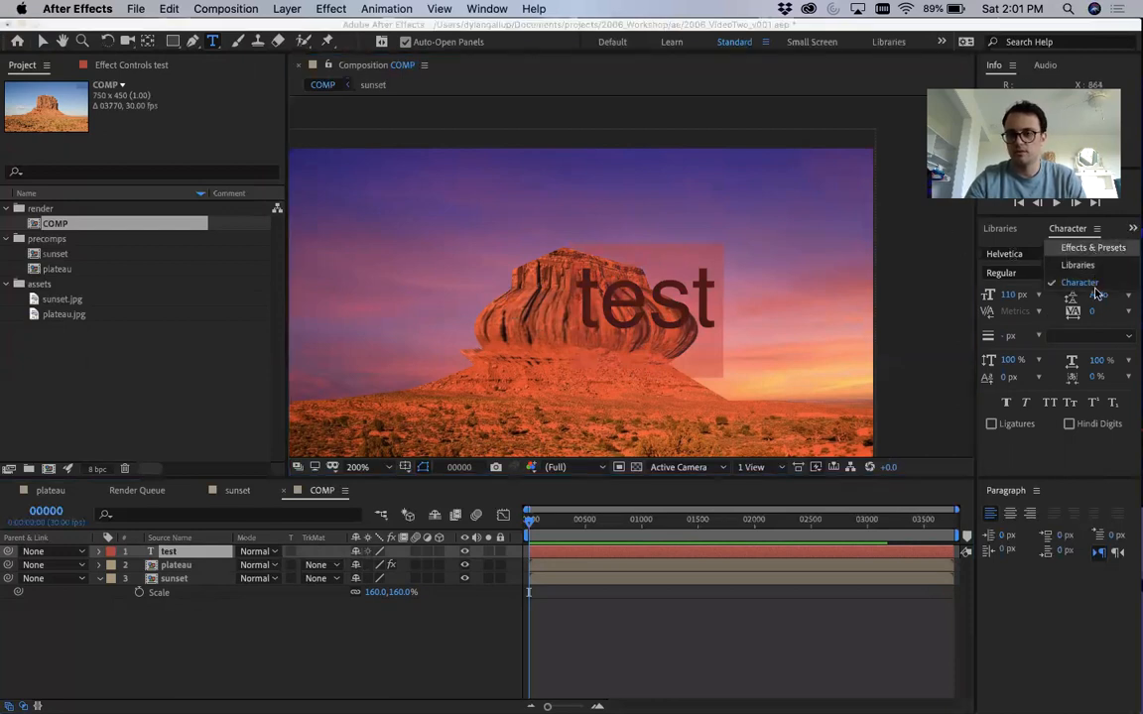
pyautogui.click(1022, 229)
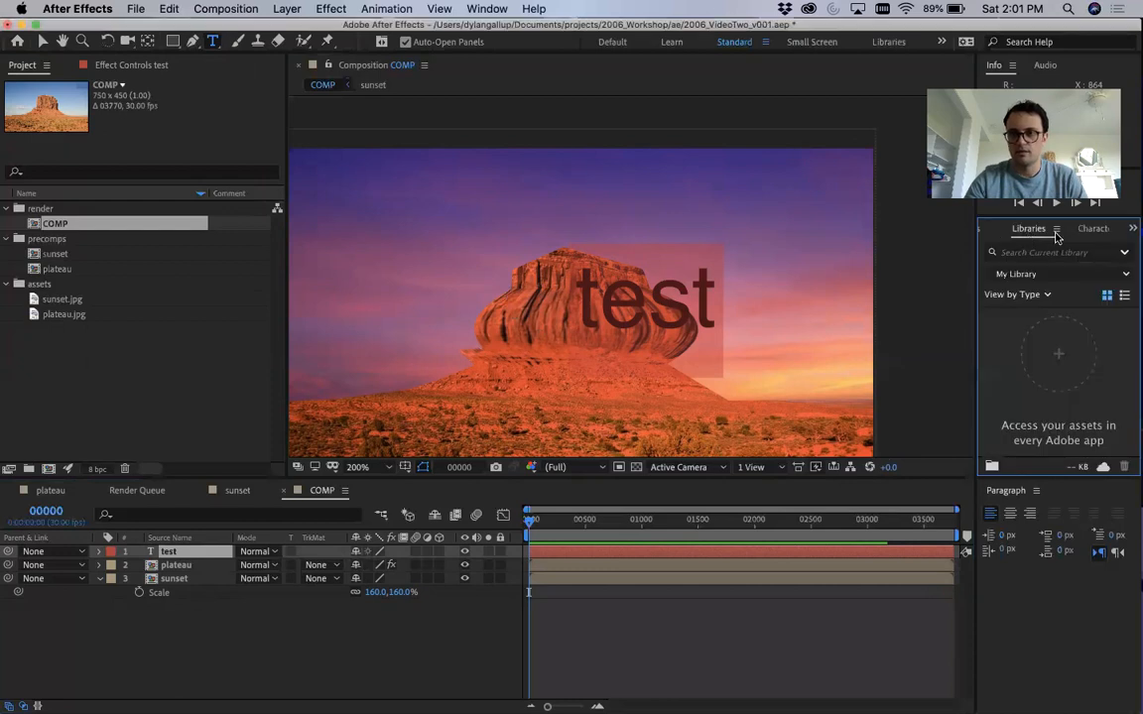
pyautogui.click(1061, 229)
pyautogui.moveTo(977, 295); pyautogui.dragTo(975, 295)
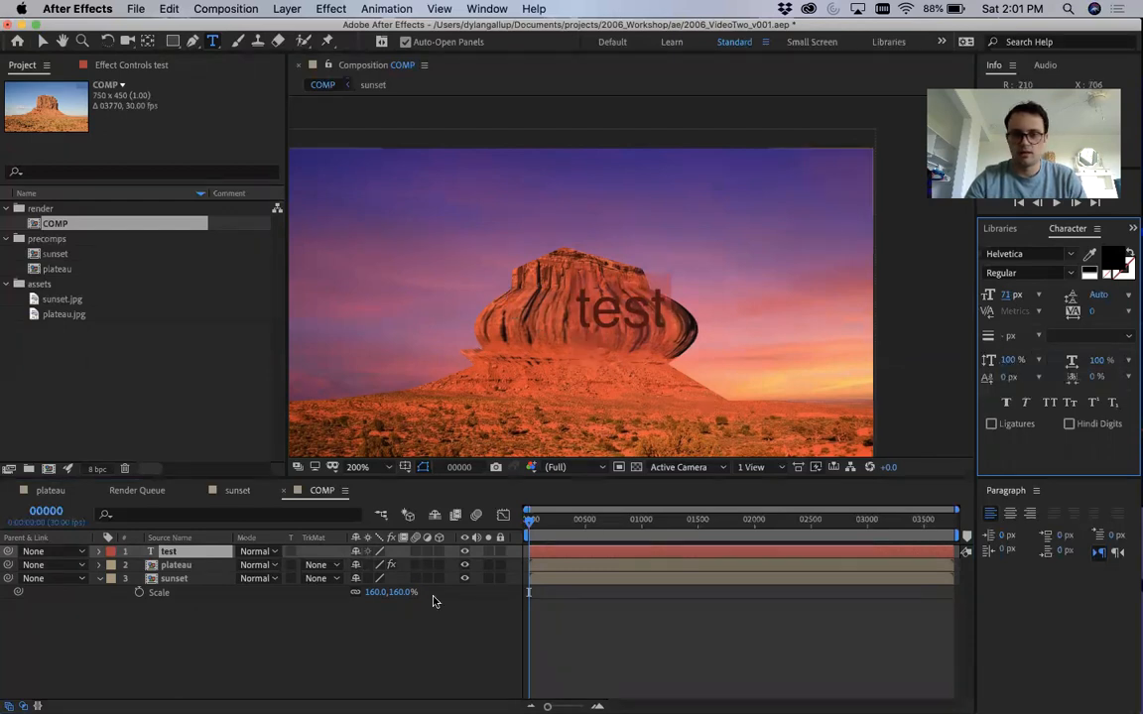
pyautogui.press('Escape')
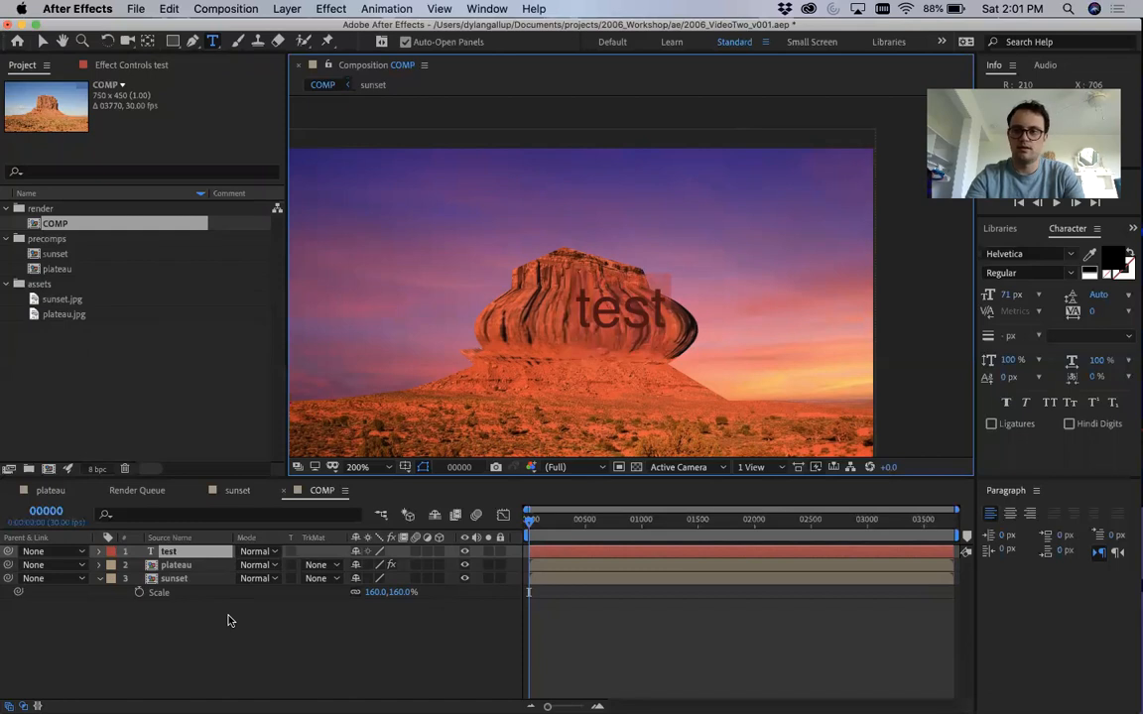
pyautogui.click(236, 629)
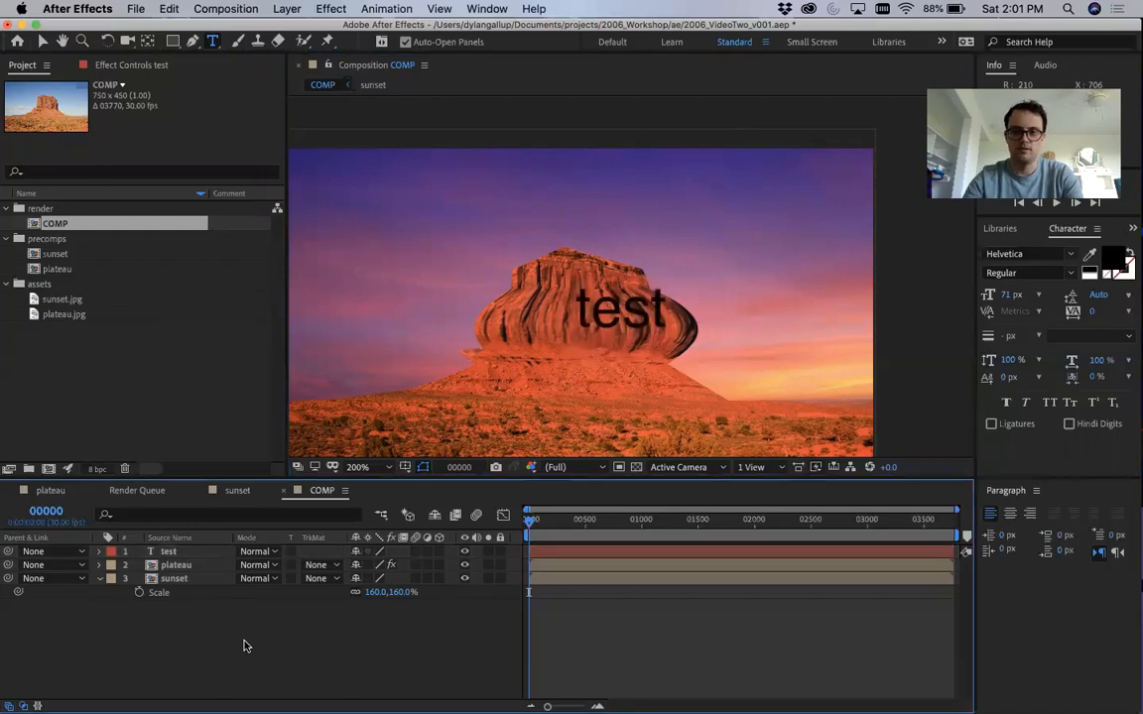
# Step: Replace the text layer's wording with "ROCK"
pyautogui.click(184, 555)
pyautogui.write('TE')
pyautogui.press('BackSpace')
pyautogui.press('BackSpace')
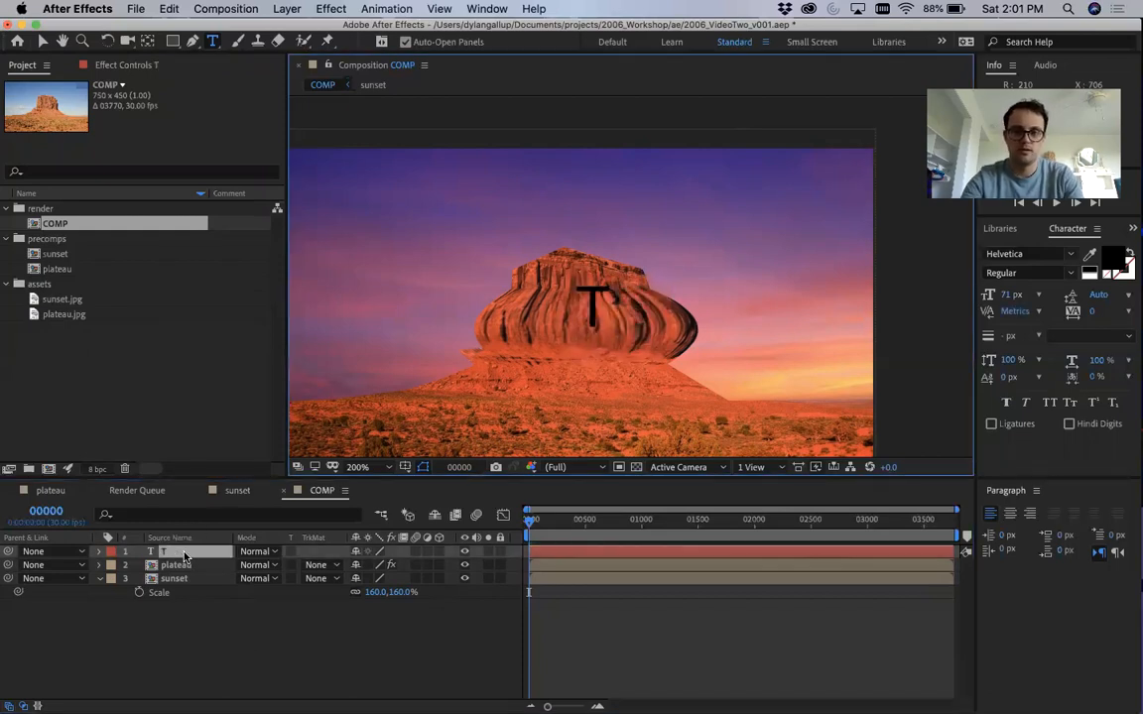
pyautogui.write('ROCK')
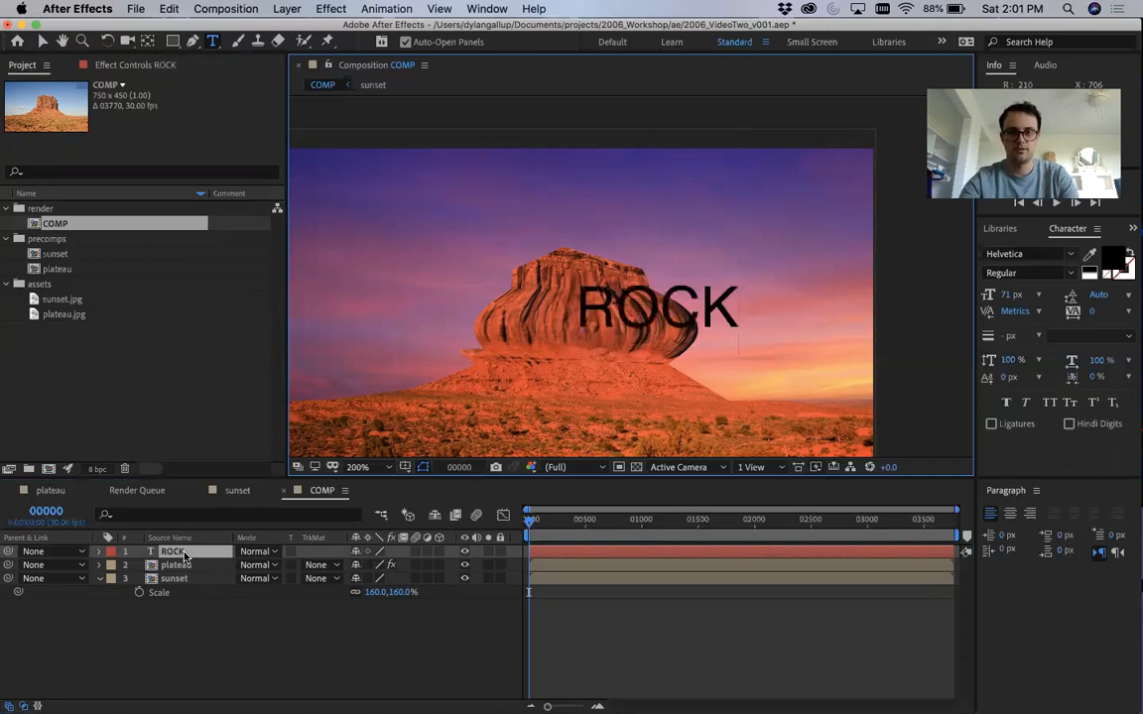
pyautogui.click(198, 612)
# Step: Reveal the ROCK layer's Position and set it to 278, 240 so the word sits over the plateau
pyautogui.click(186, 553)
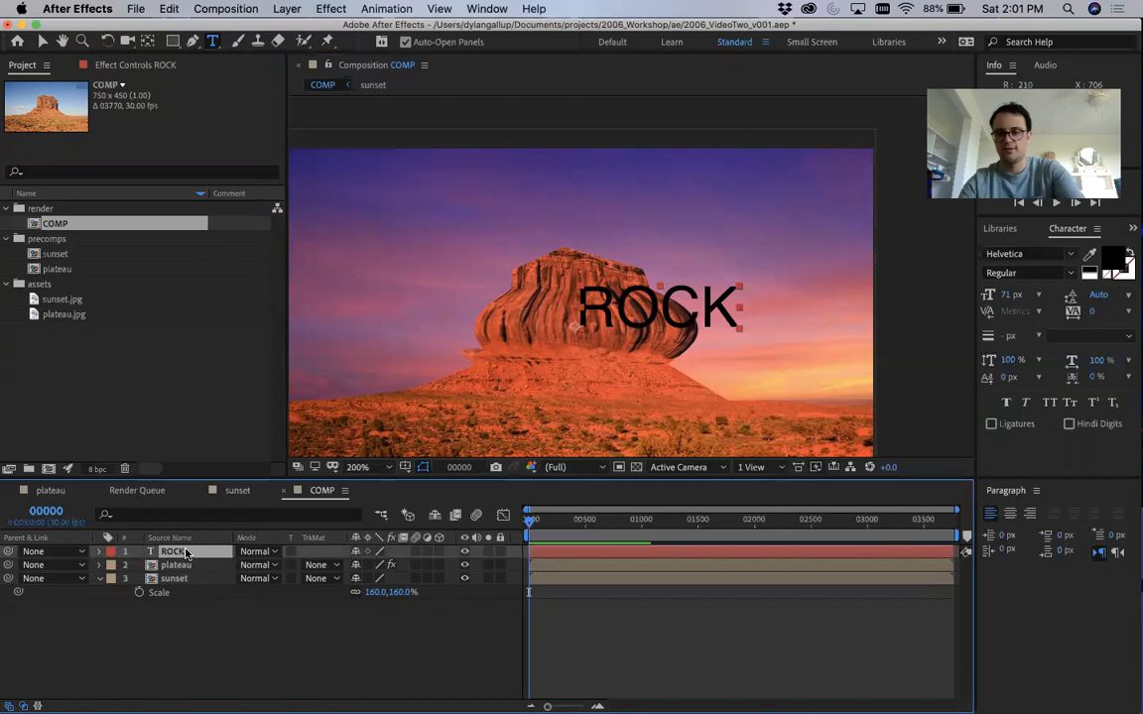
pyautogui.press('p')
pyautogui.moveTo(355, 568); pyautogui.dragTo(275, 567)
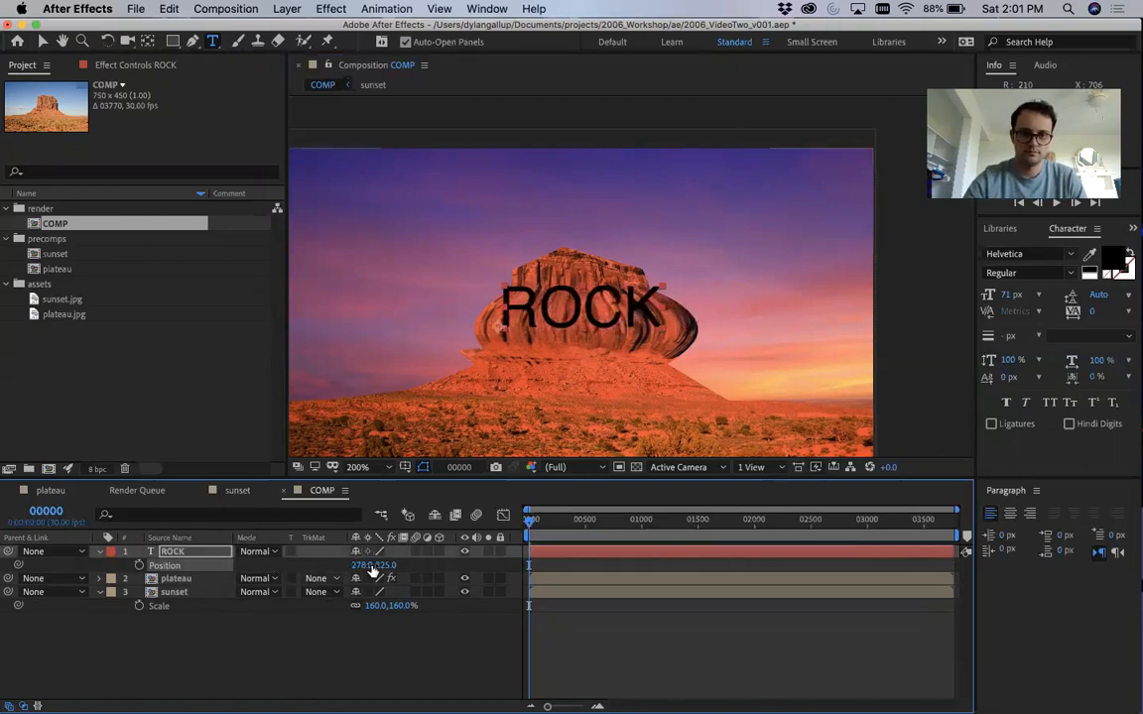
pyautogui.moveTo(385, 565); pyautogui.dragTo(393, 565)
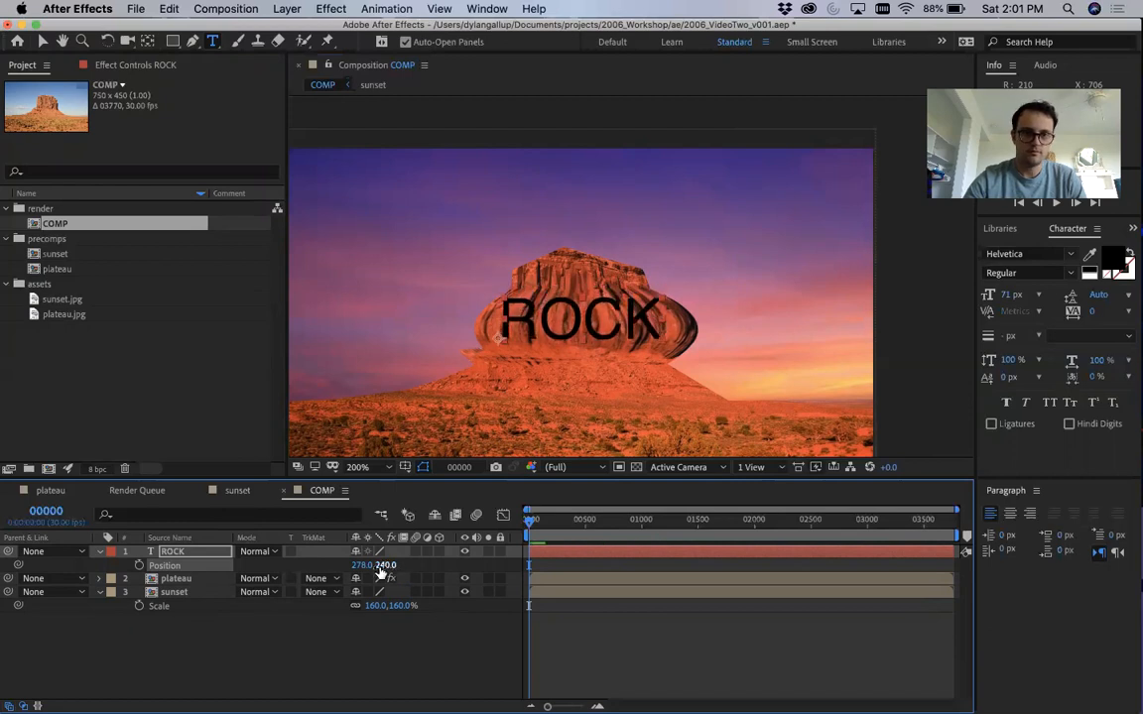
# Step: Select all the text in the ROCK layer and reduce its font size to 56 px
pyautogui.press('s')
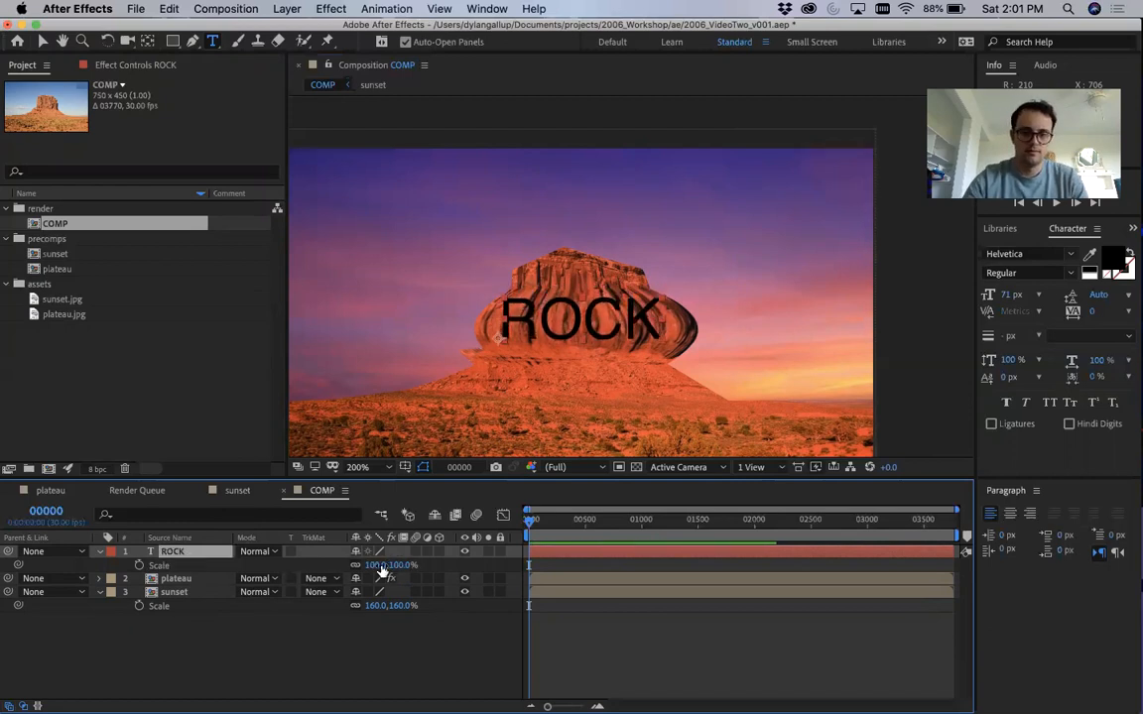
pyautogui.doubleClick(185, 552)
pyautogui.moveTo(1010, 294); pyautogui.dragTo(981, 294)
pyautogui.click(234, 667)
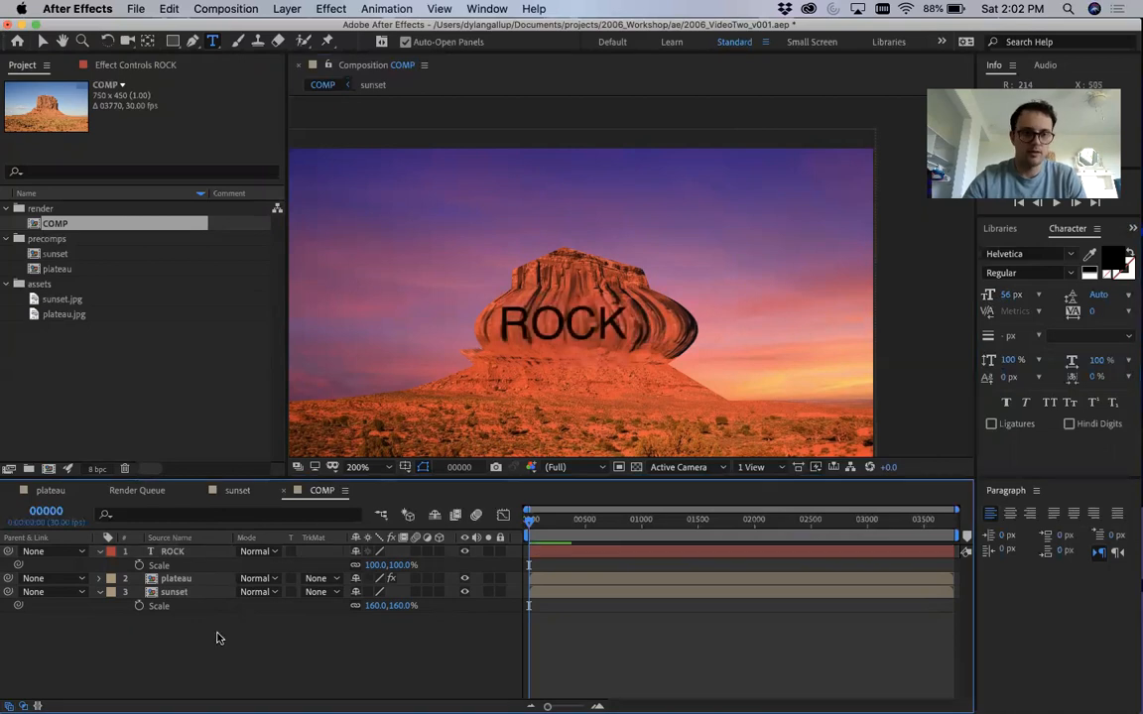
# Step: Reveal the ROCK layer's Position and set its X value to 300 so the word is centred on the plateau
pyautogui.click(178, 554)
pyautogui.press('p')
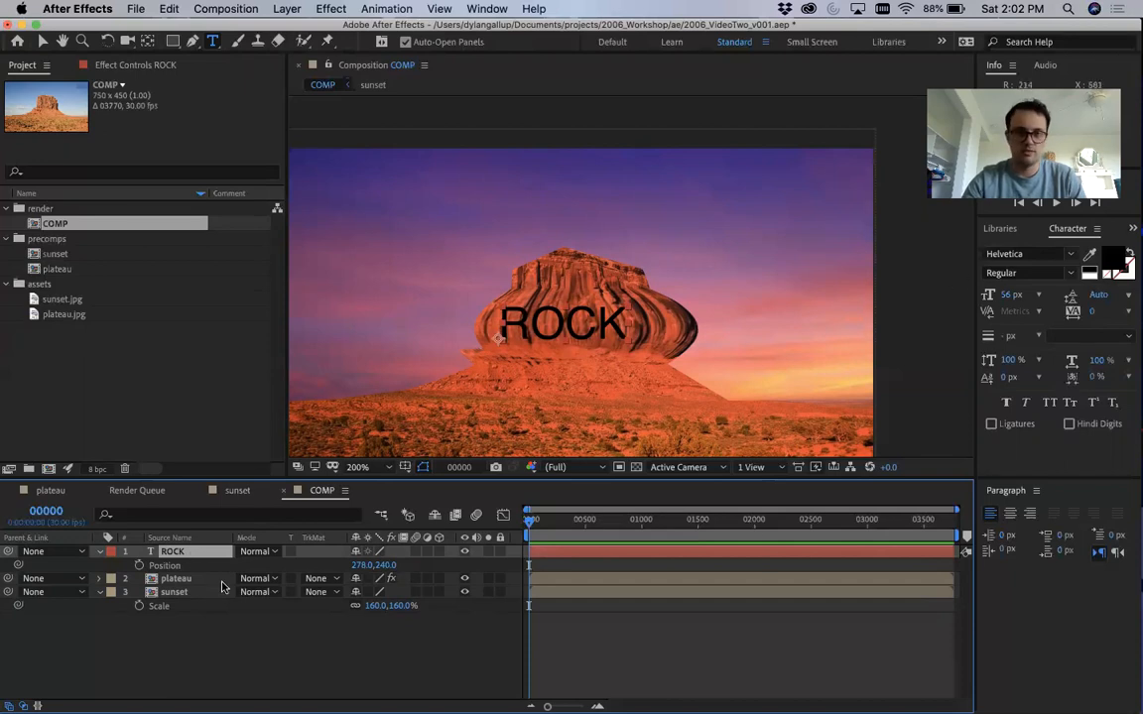
pyautogui.moveTo(360, 565); pyautogui.dragTo(385, 571)
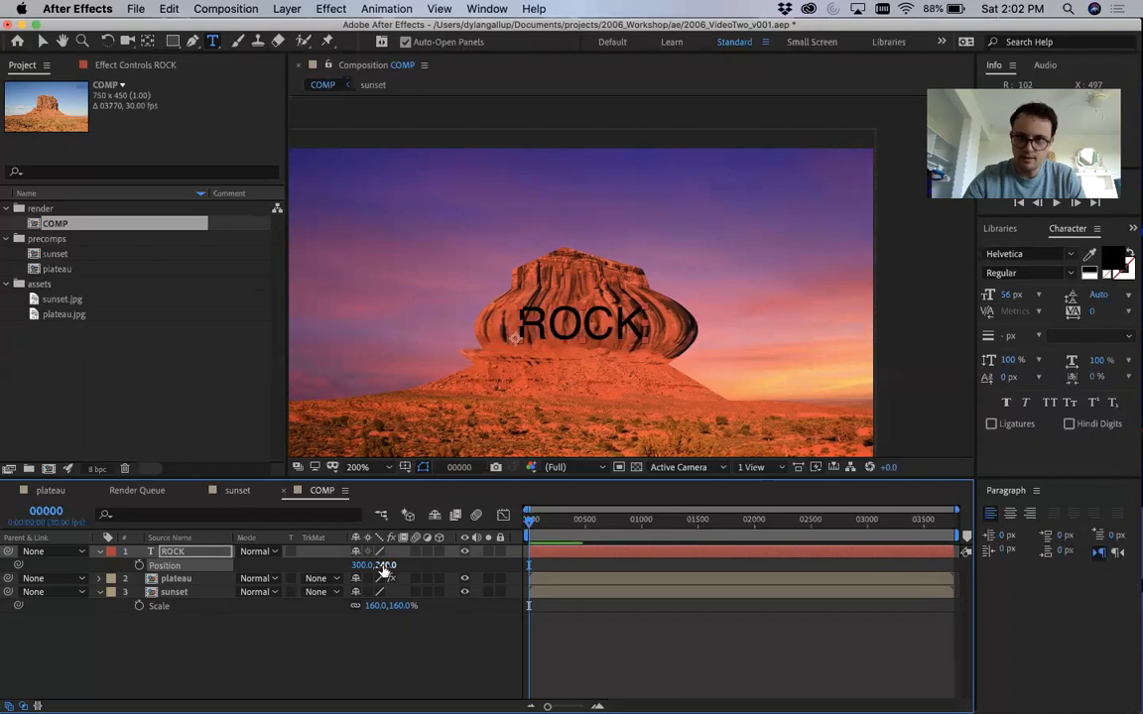
# Step: Change the font style of the ROCK text to Helvetica Bold
pyautogui.doubleClick(209, 556)
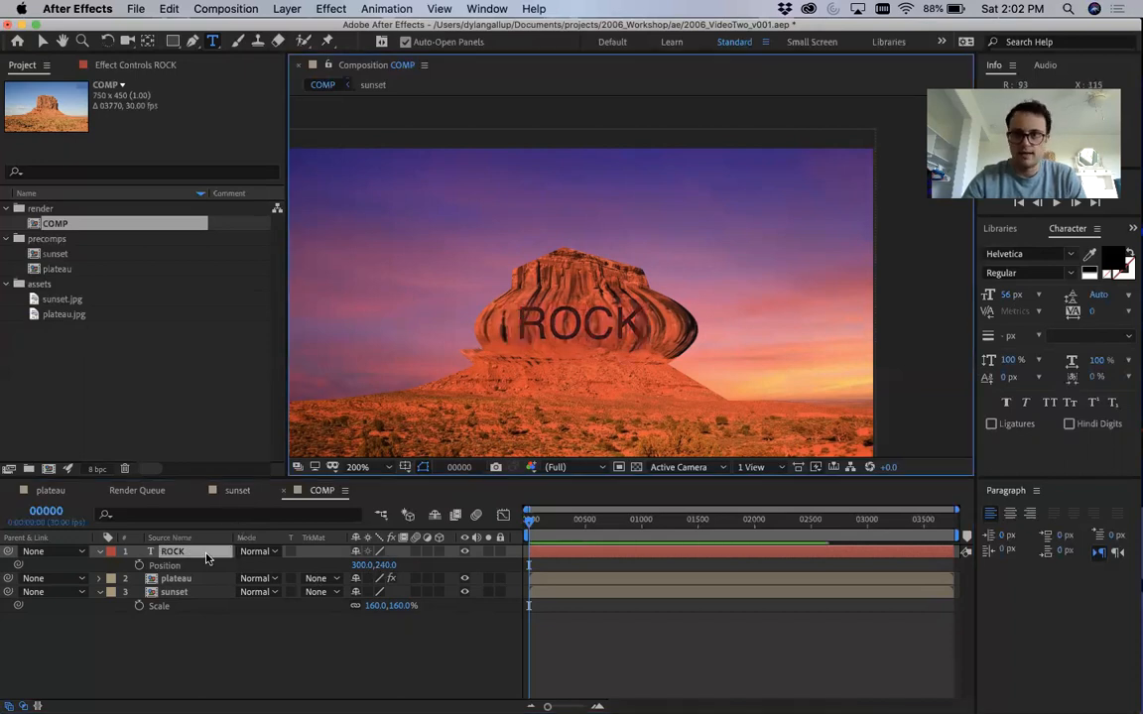
pyautogui.click(1069, 272)
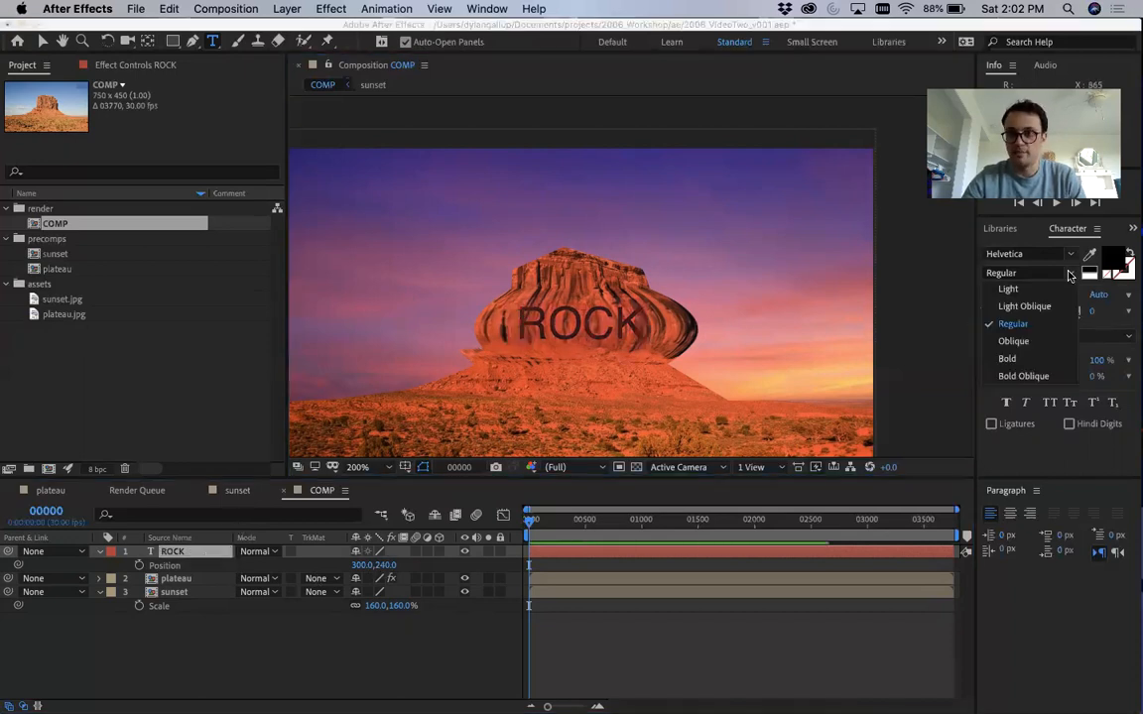
pyautogui.click(1040, 361)
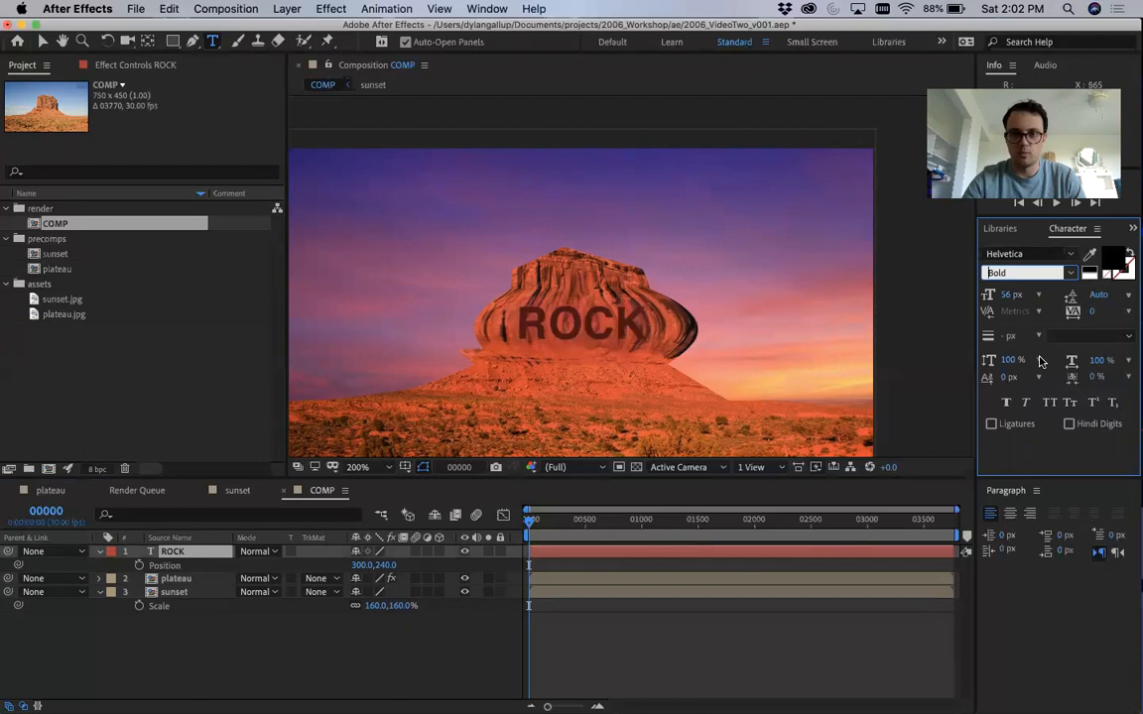
pyautogui.click(1072, 274)
pyautogui.click(1038, 360)
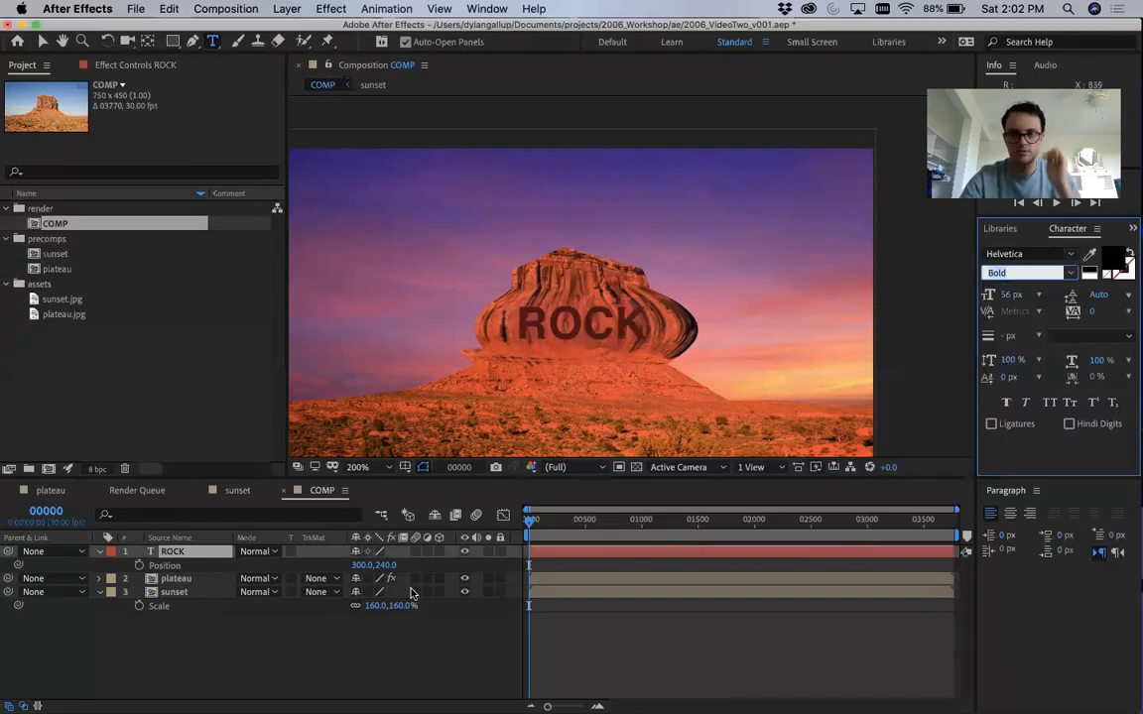
pyautogui.click(192, 628)
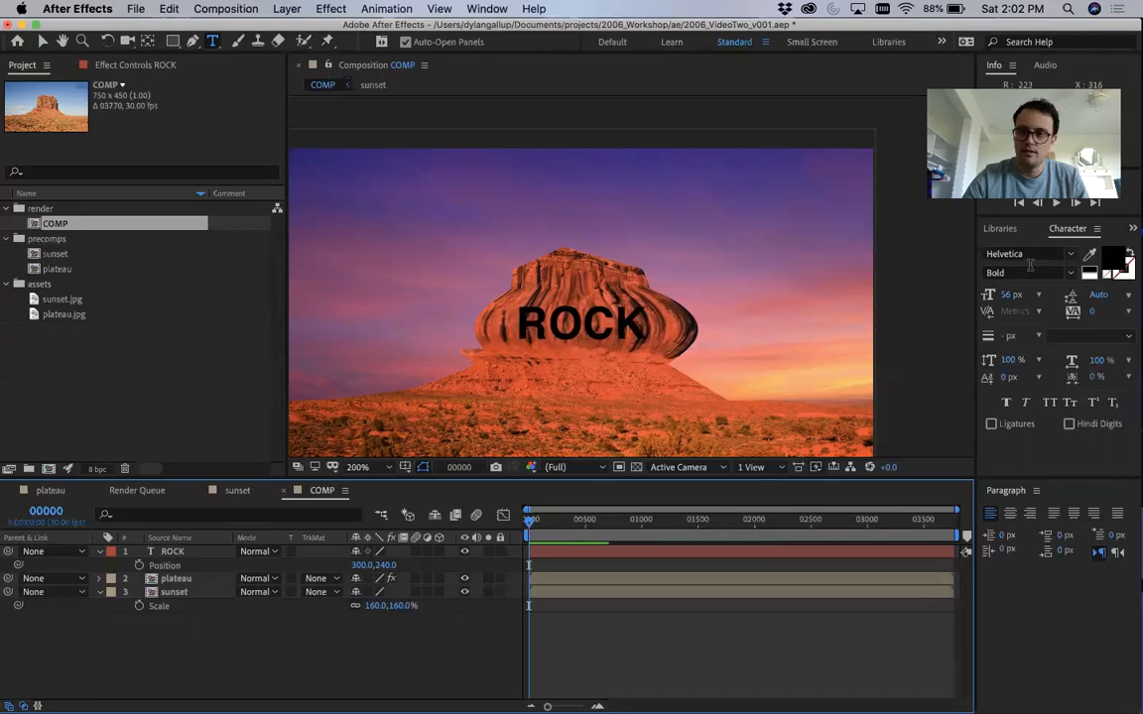
# Step: Switch the ROCK text's fill colour to white and tint it pale yellow, EFF0DA
pyautogui.click(175, 552)
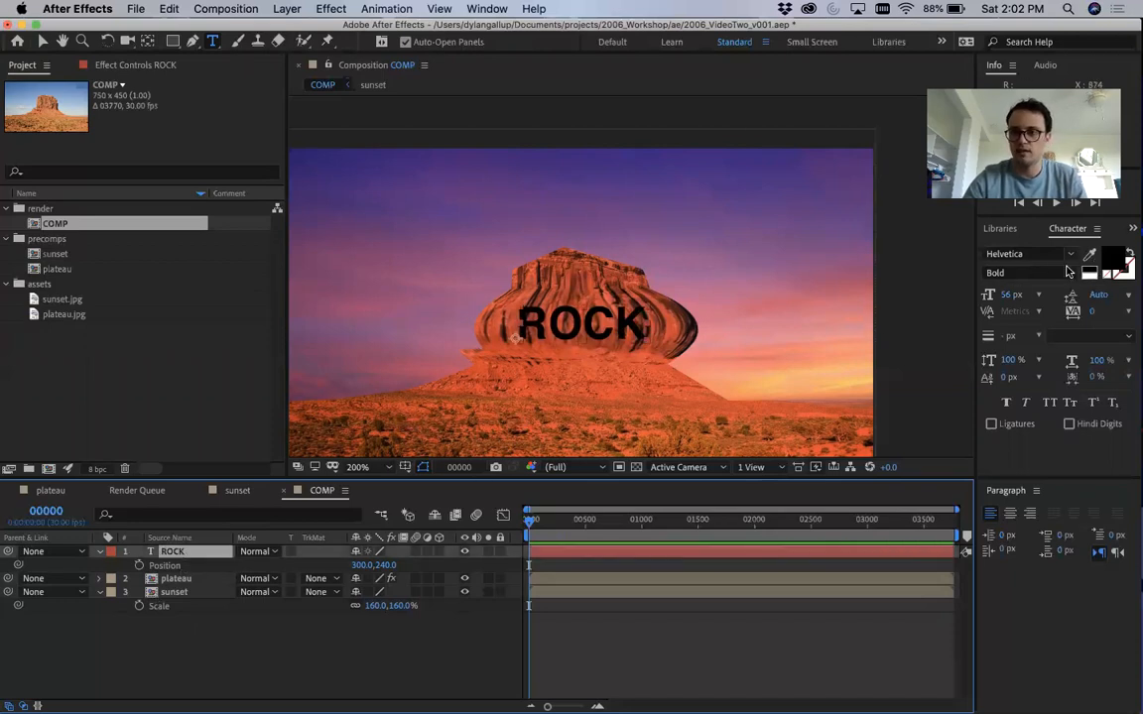
pyautogui.click(1088, 269)
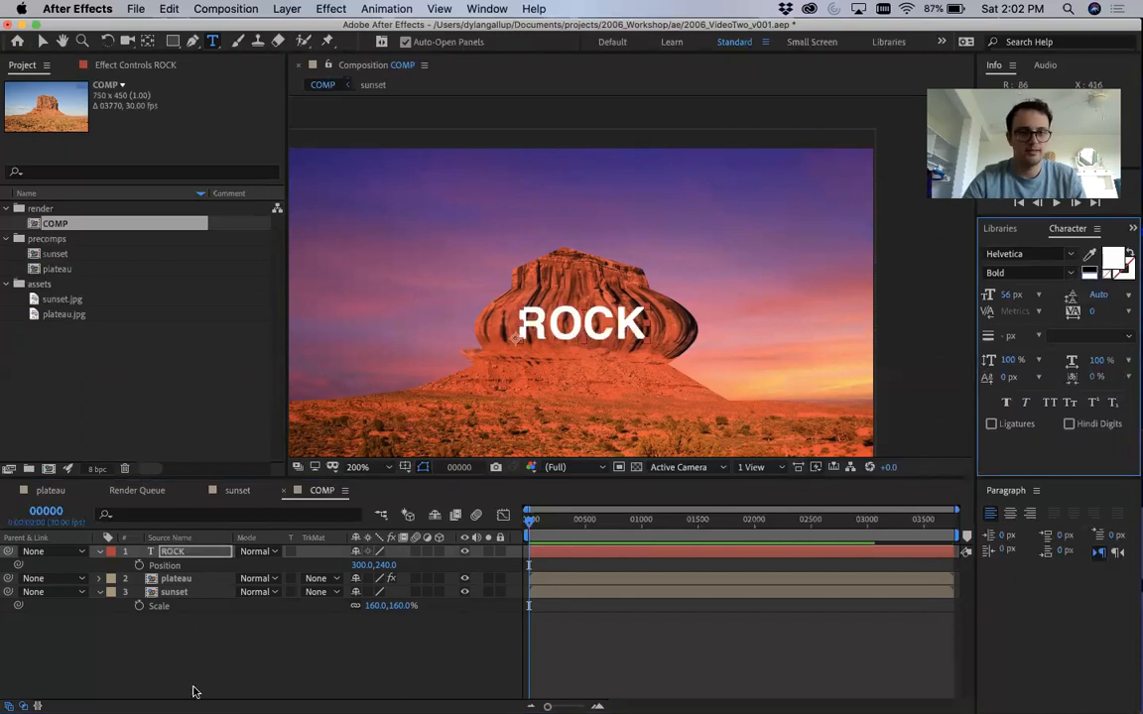
pyautogui.click(188, 552)
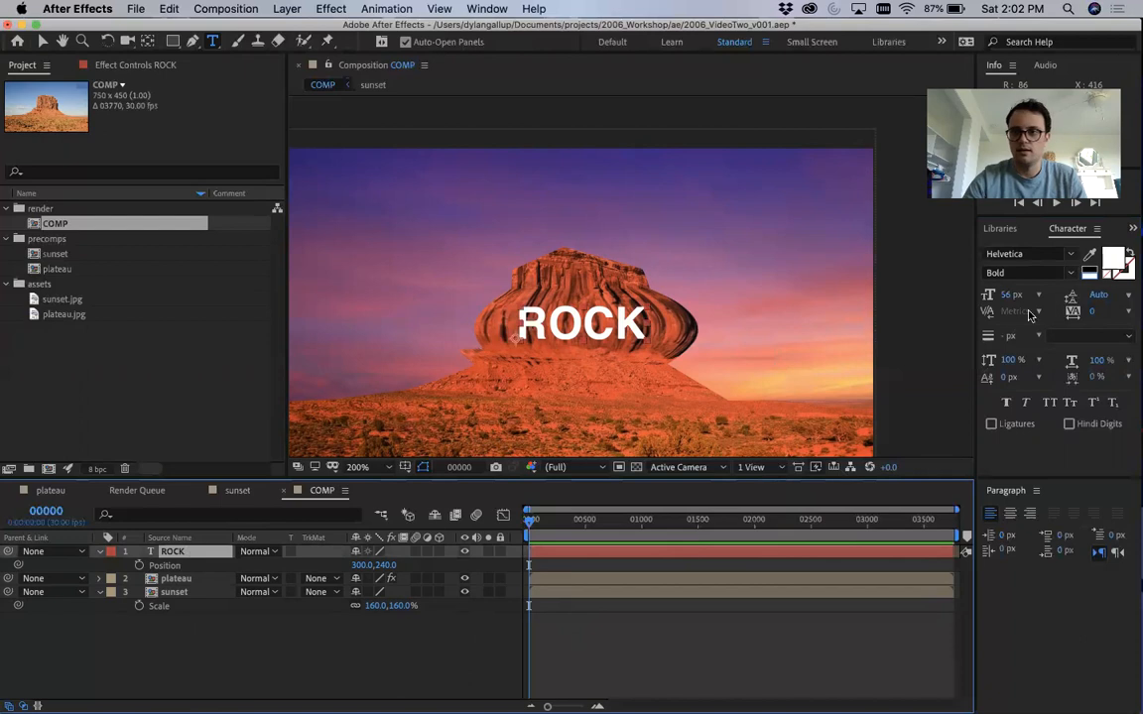
pyautogui.click(1112, 259)
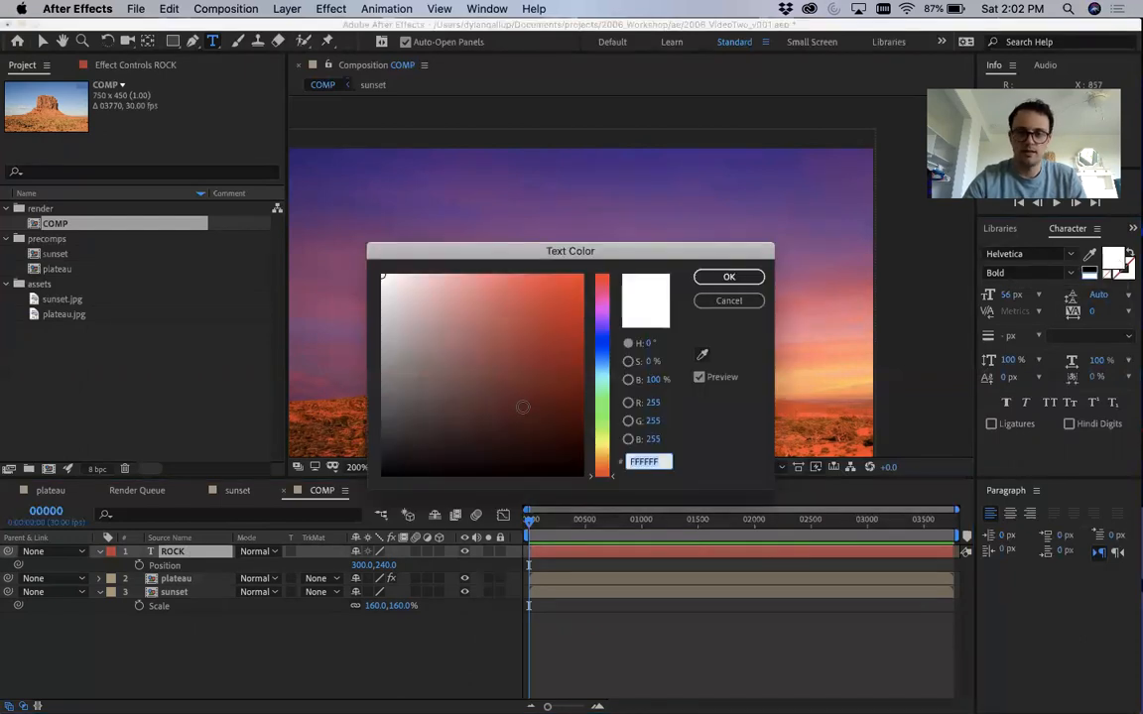
pyautogui.moveTo(390, 331)
pyautogui.mouseDown()
pyautogui.moveTo(382, 287)
pyautogui.moveTo(398, 287)
pyautogui.mouseUp()
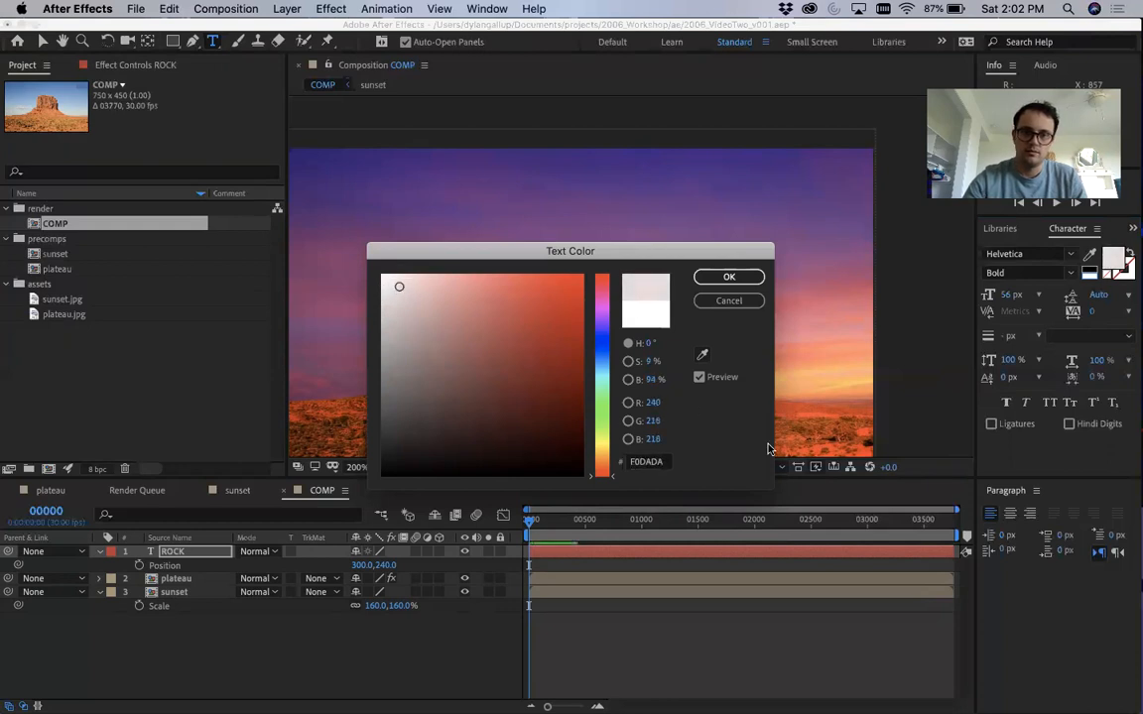
pyautogui.click(602, 448)
pyautogui.moveTo(603, 451); pyautogui.dragTo(601, 445)
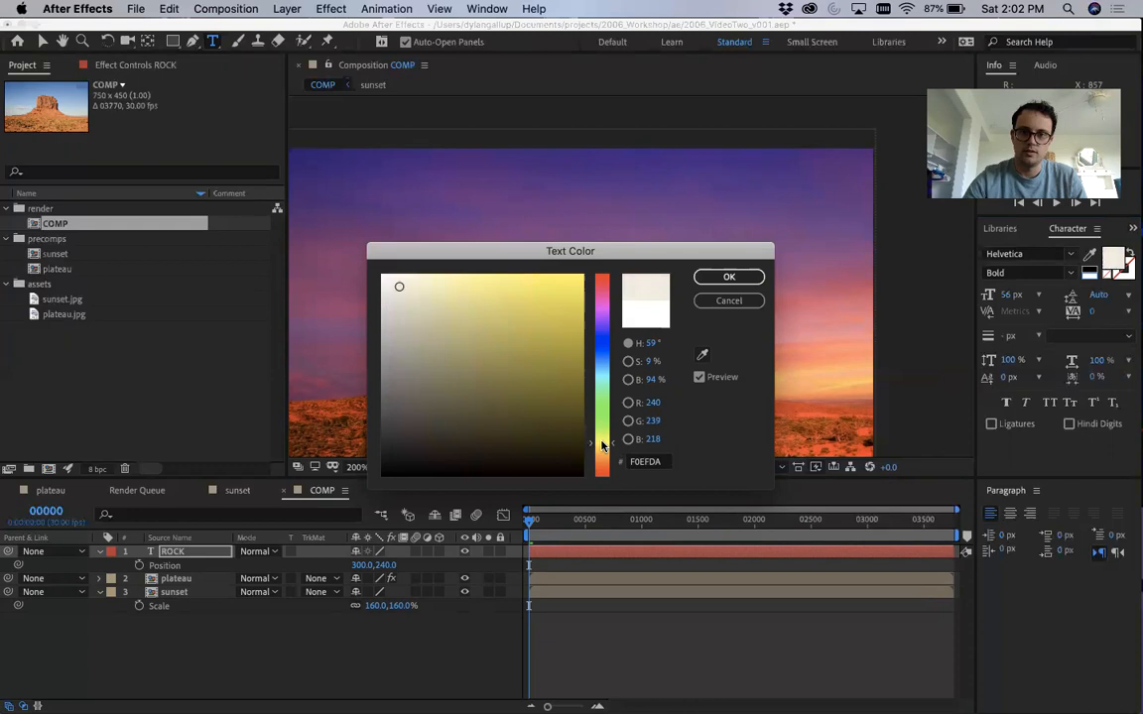
pyautogui.click(729, 277)
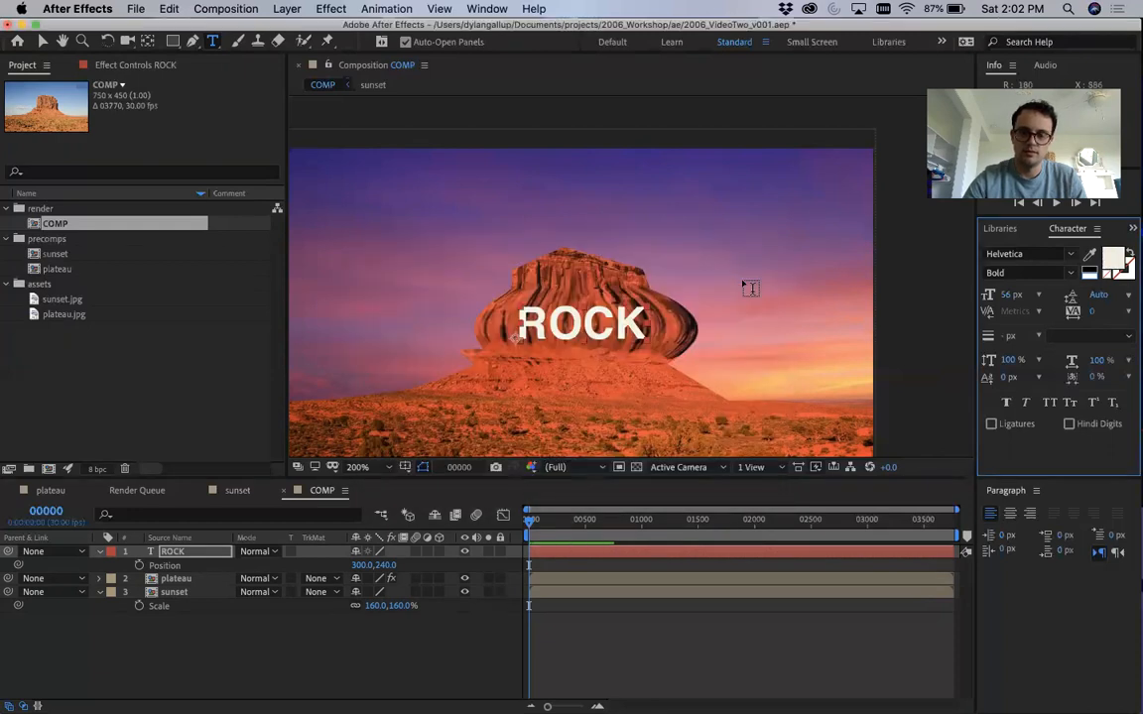
# Step: Refine the ROCK text's fill to a warm off-white, F4EFE8, and deselect the layer
pyautogui.click(1113, 258)
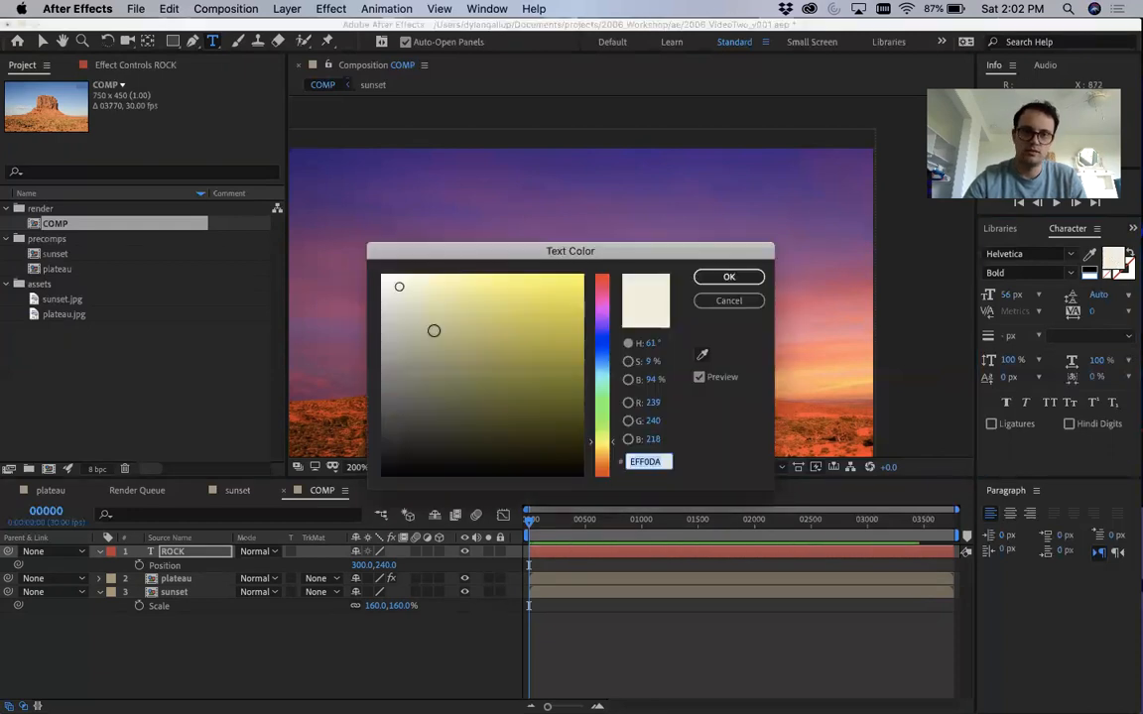
pyautogui.moveTo(396, 286); pyautogui.dragTo(389, 282)
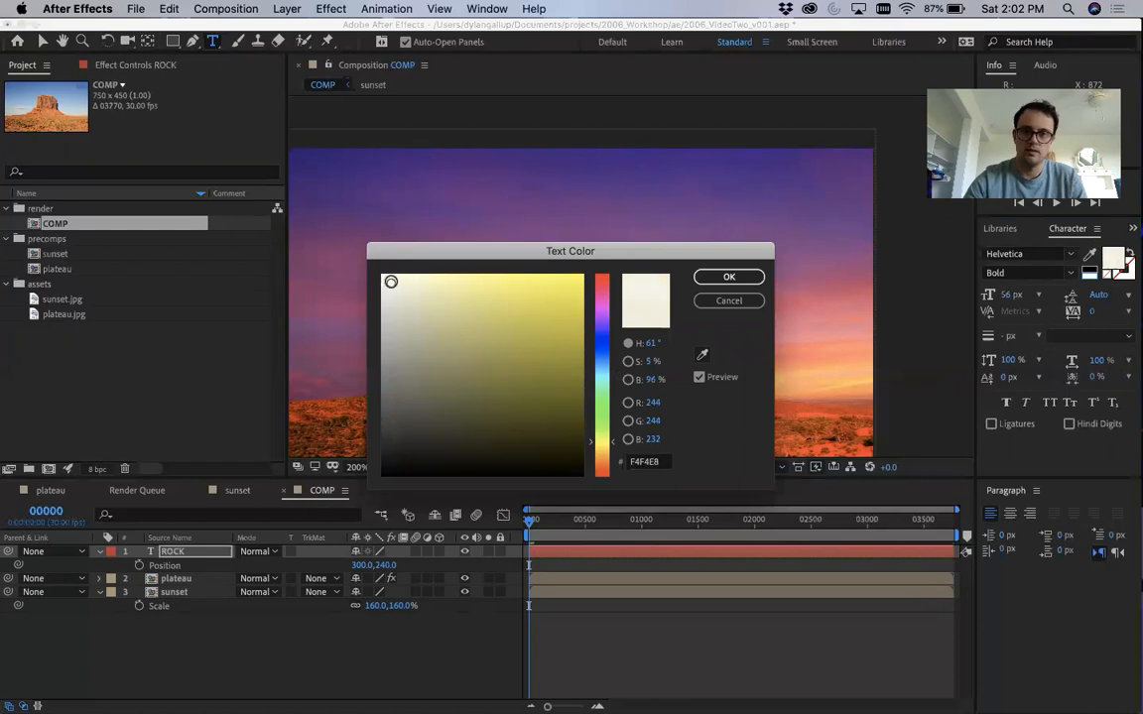
pyautogui.click(729, 277)
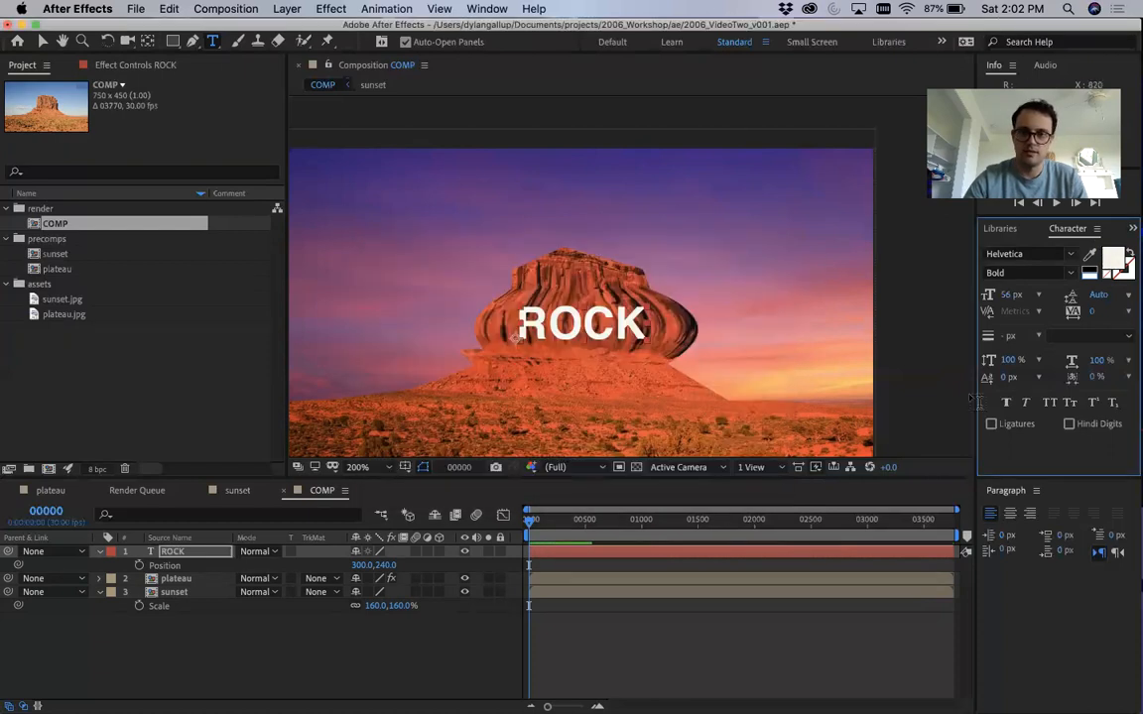
pyautogui.click(1113, 257)
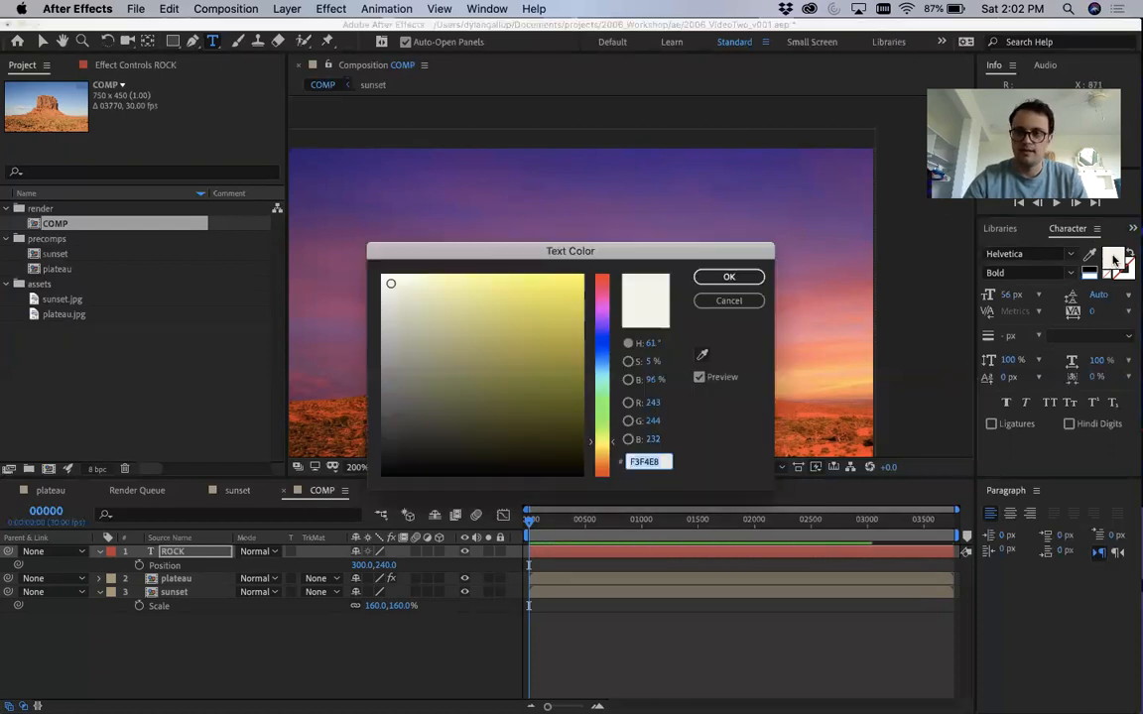
pyautogui.moveTo(606, 453); pyautogui.dragTo(606, 460)
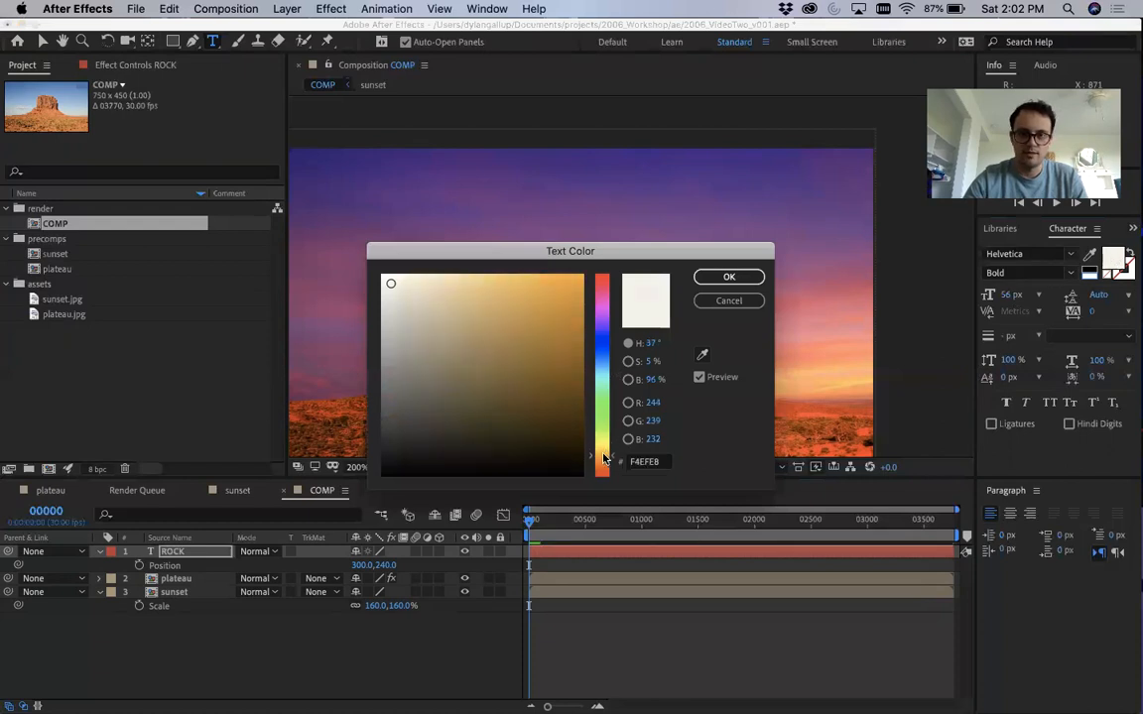
pyautogui.click(729, 277)
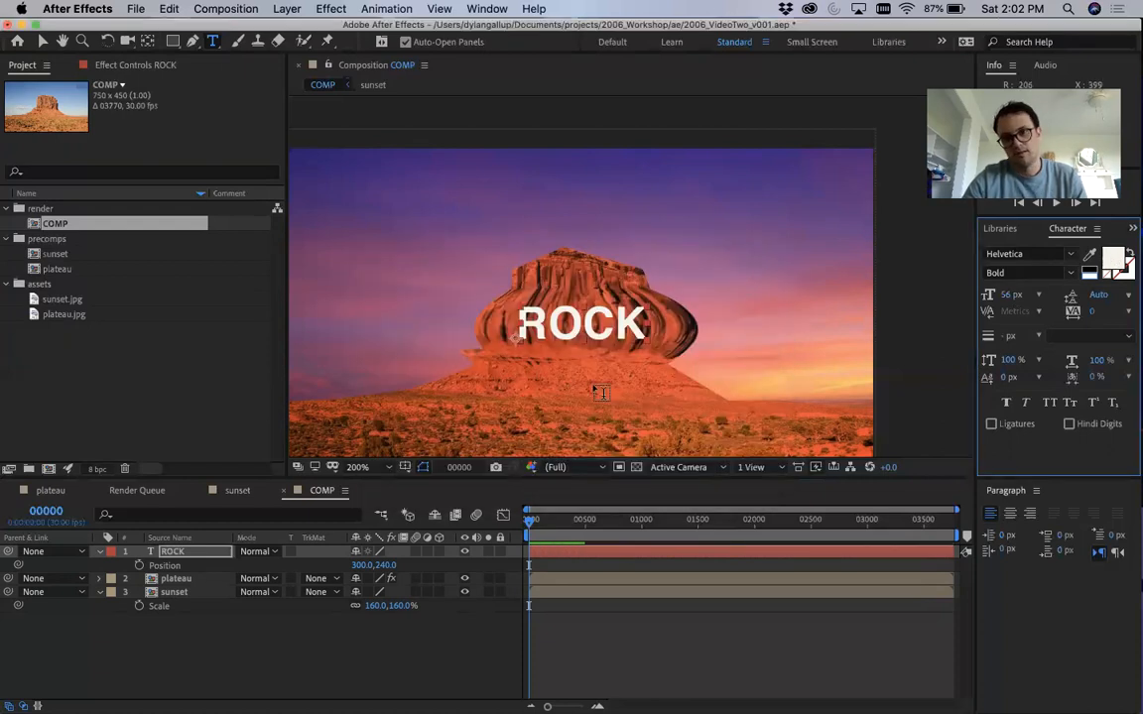
pyautogui.click(393, 652)
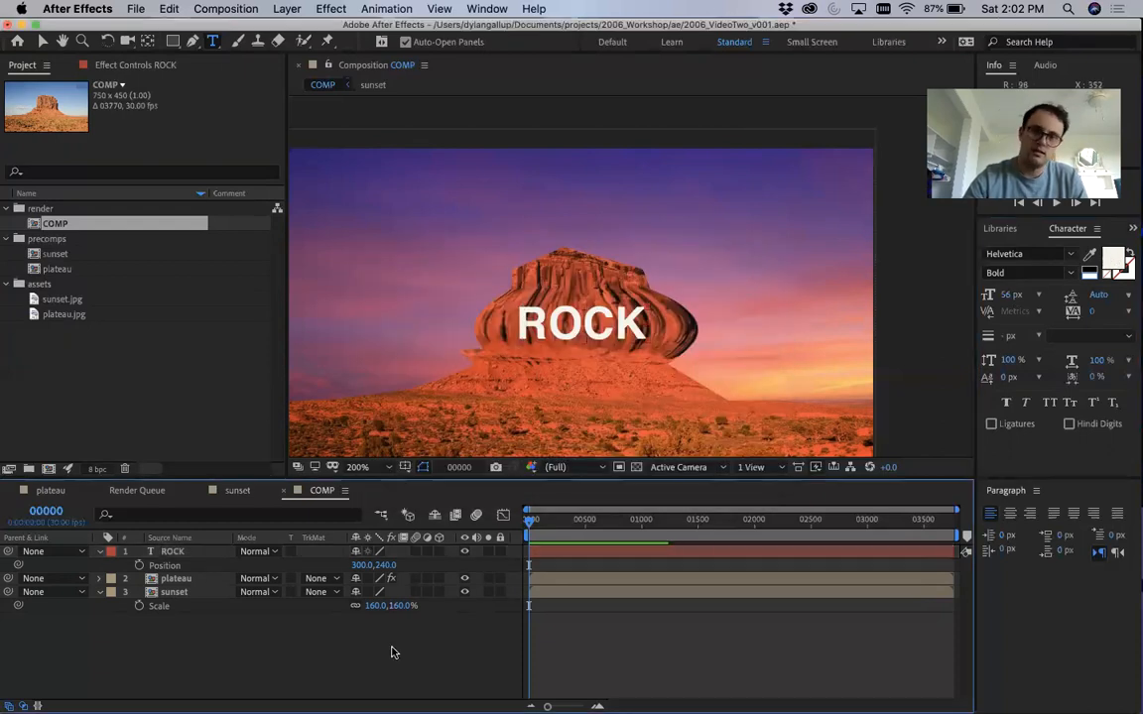
# Step: Copy the Bulge effect from the plateau layer and paste it onto the ROCK layer
pyautogui.click(174, 552)
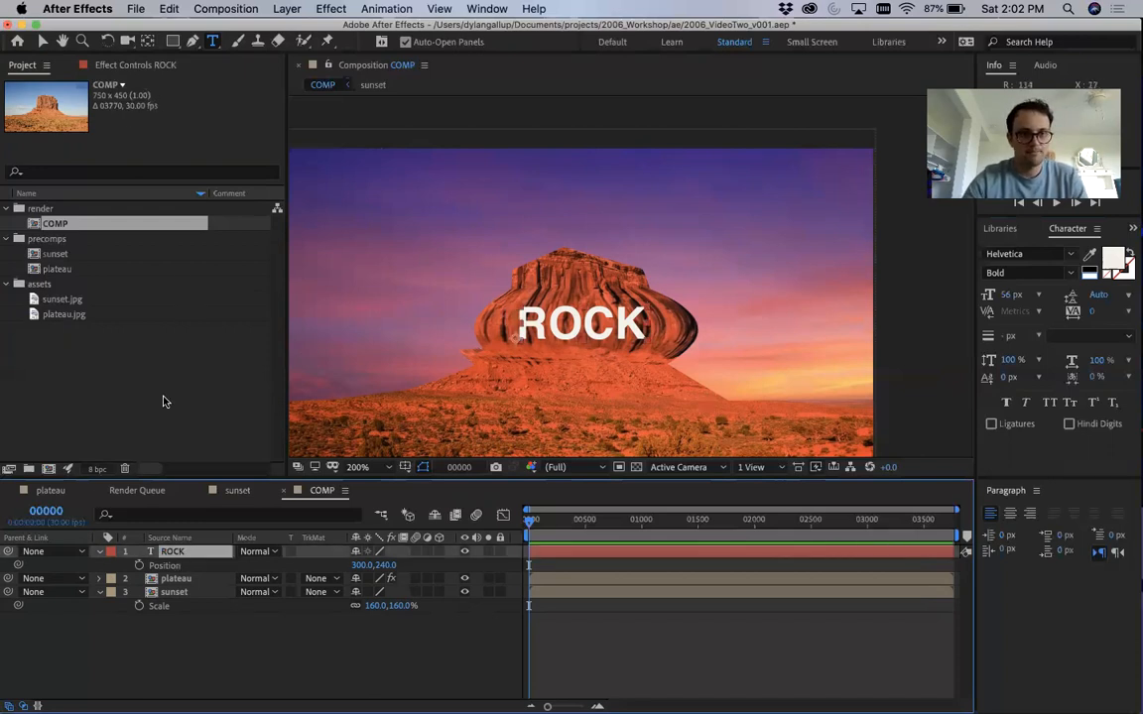
pyautogui.click(175, 578)
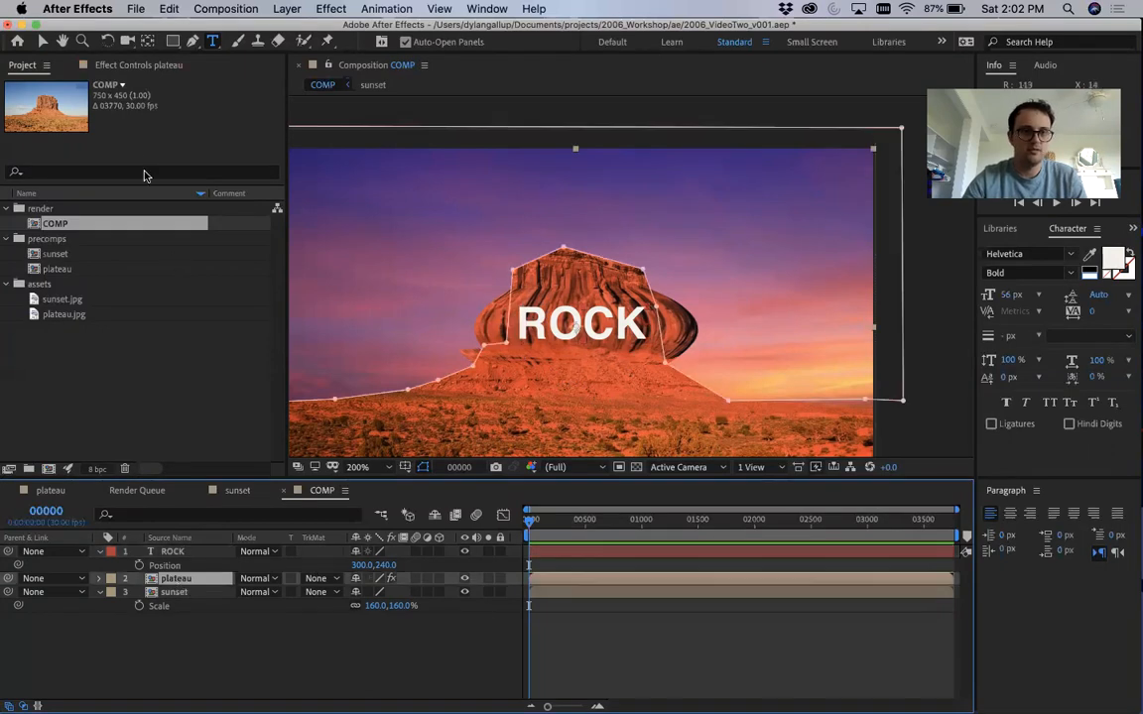
pyautogui.click(115, 67)
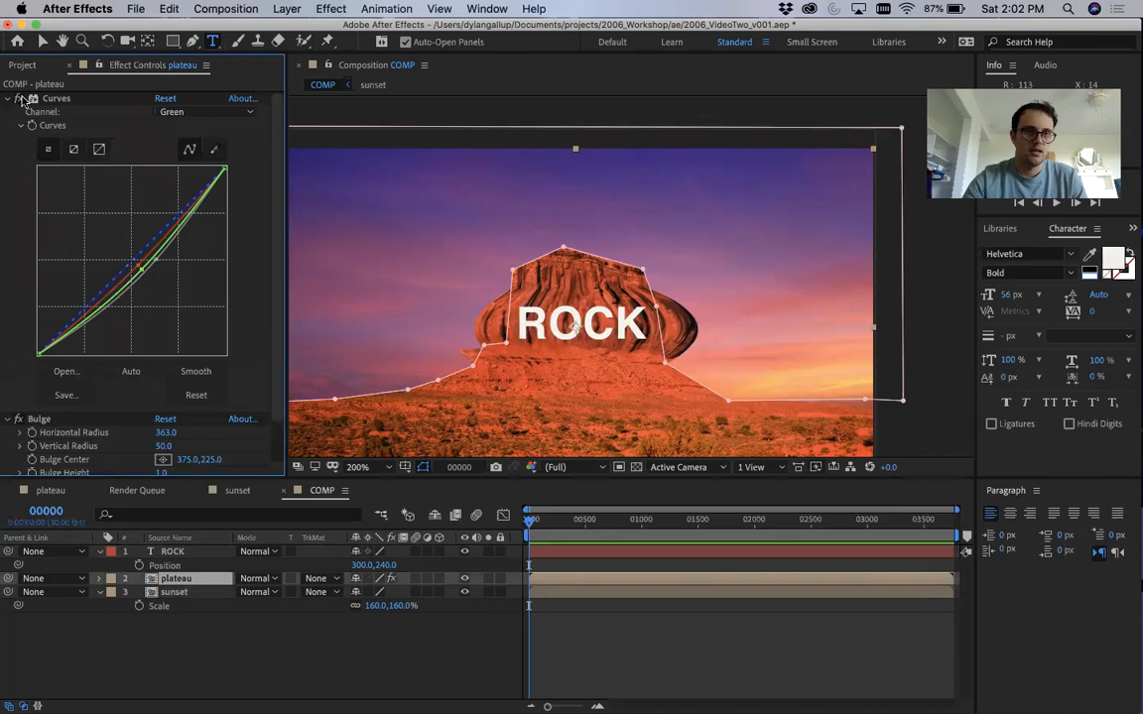
pyautogui.click(7, 99)
pyautogui.click(45, 113)
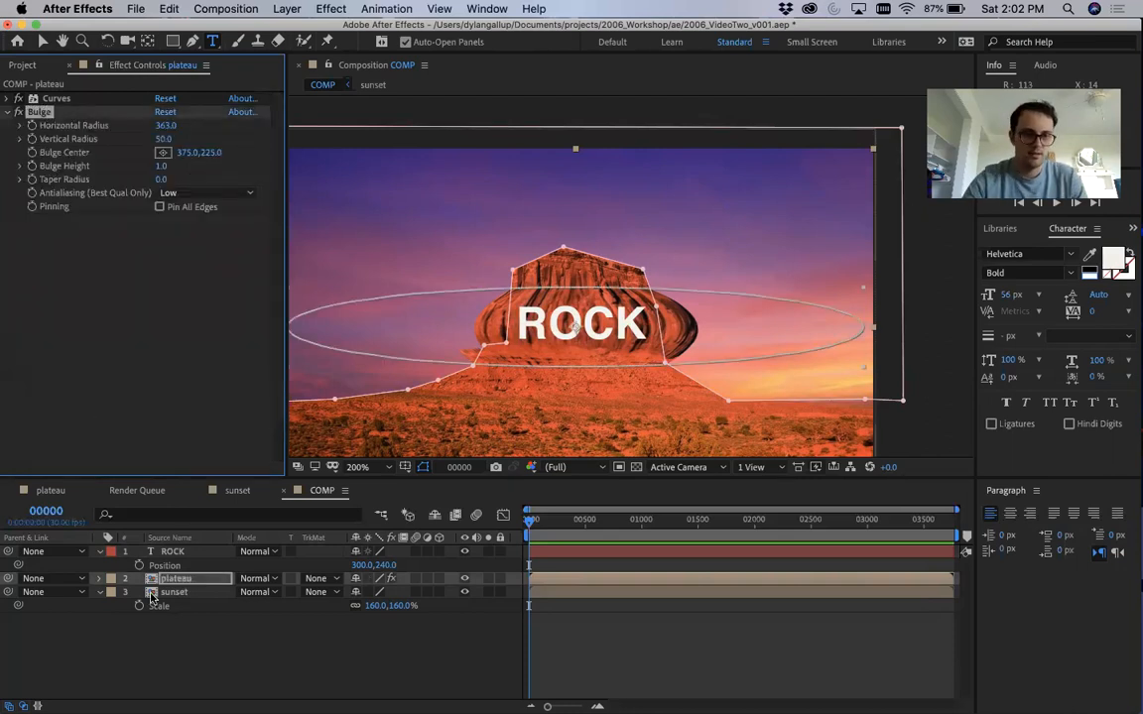
pyautogui.click(174, 551)
pyautogui.press('super+v')
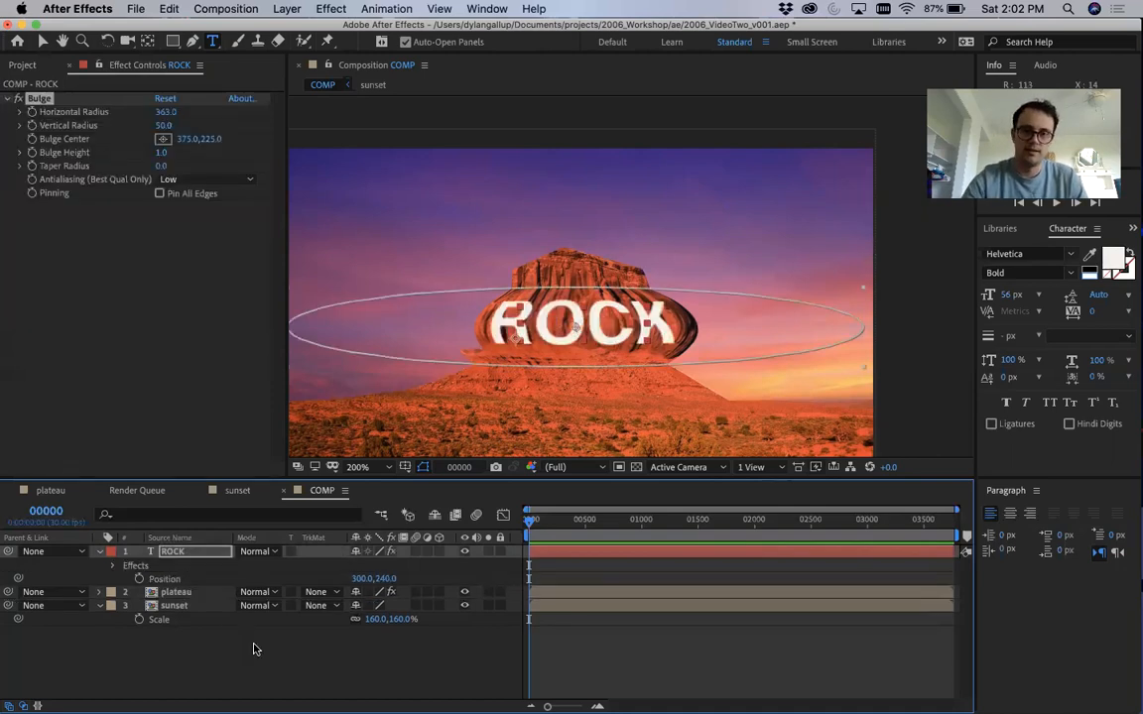
pyautogui.click(252, 649)
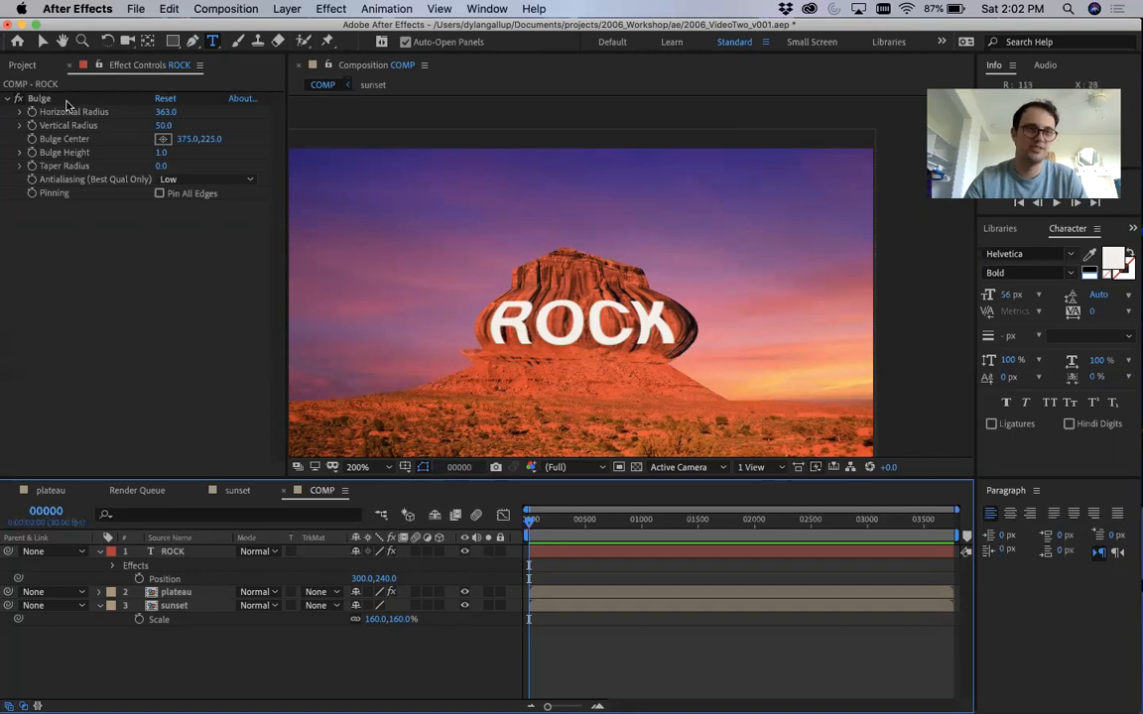
pyautogui.click(43, 40)
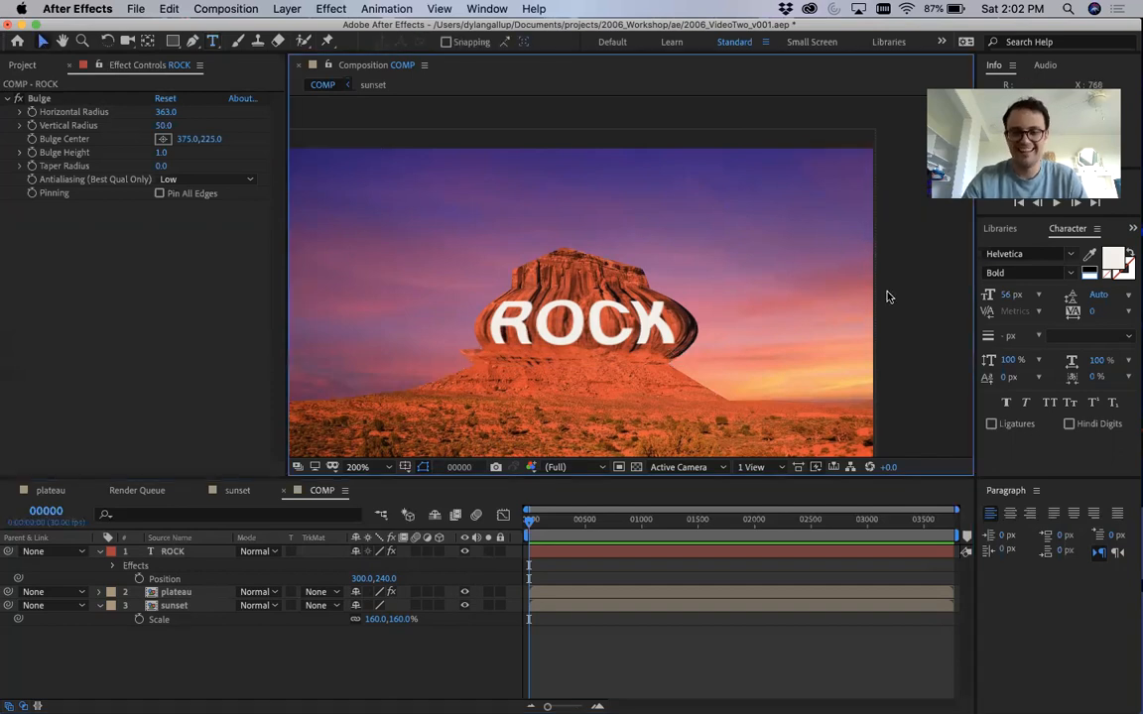
pyautogui.press('.')
pyautogui.scroll(1, 883, 299)
pyautogui.scroll(-3, 883, 300)
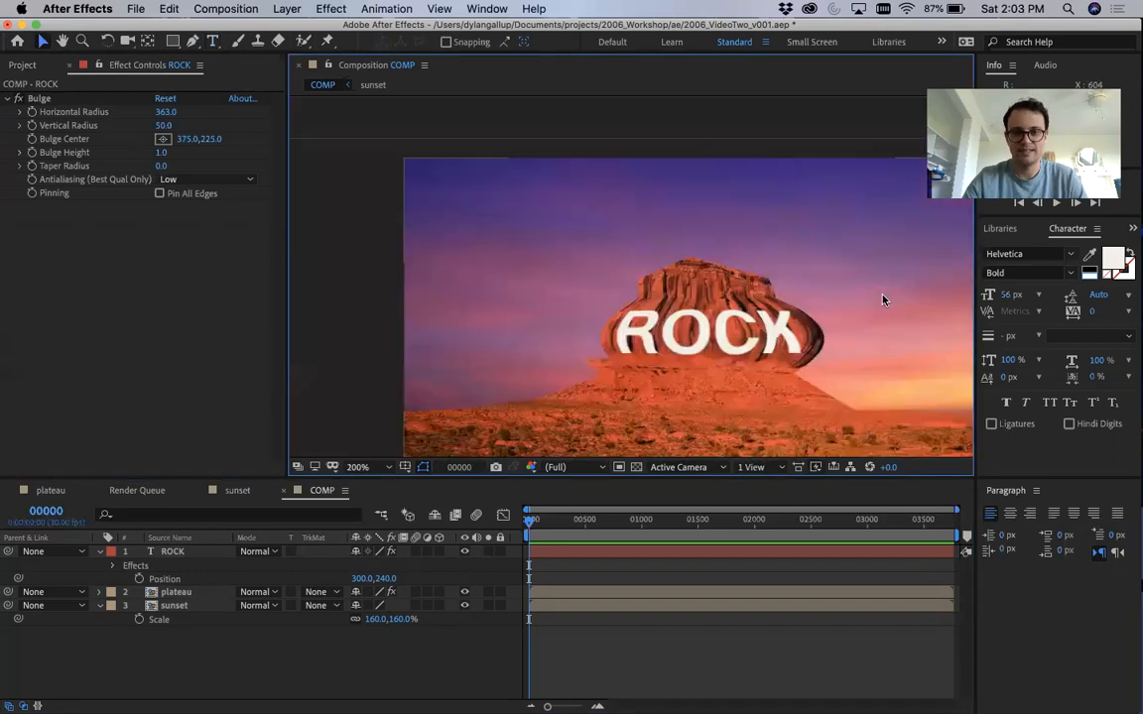
pyautogui.scroll(-2, 468, 247)
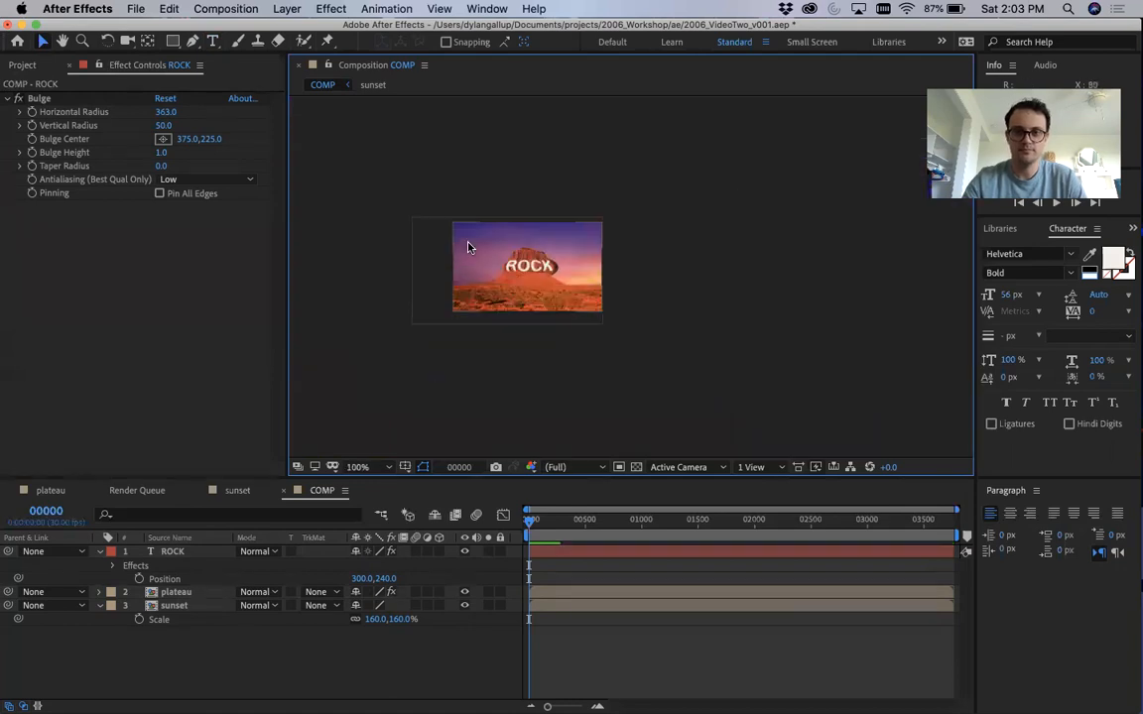
pyautogui.scroll(2, 469, 247)
pyautogui.click(469, 247)
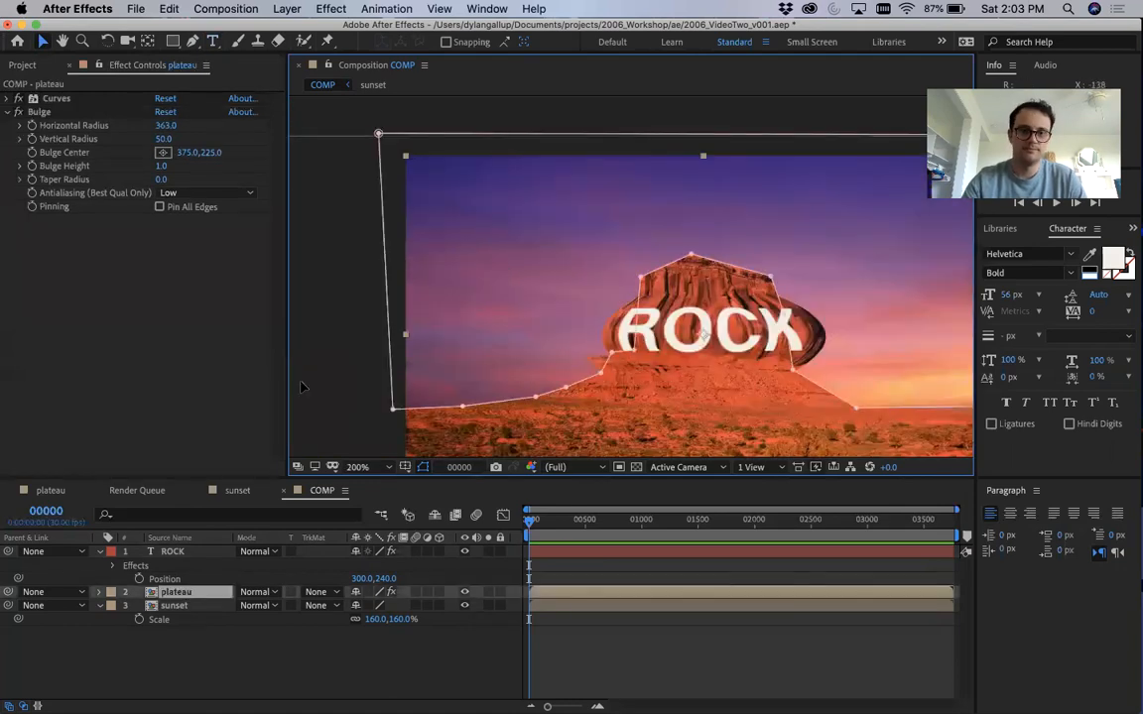
pyautogui.click(340, 390)
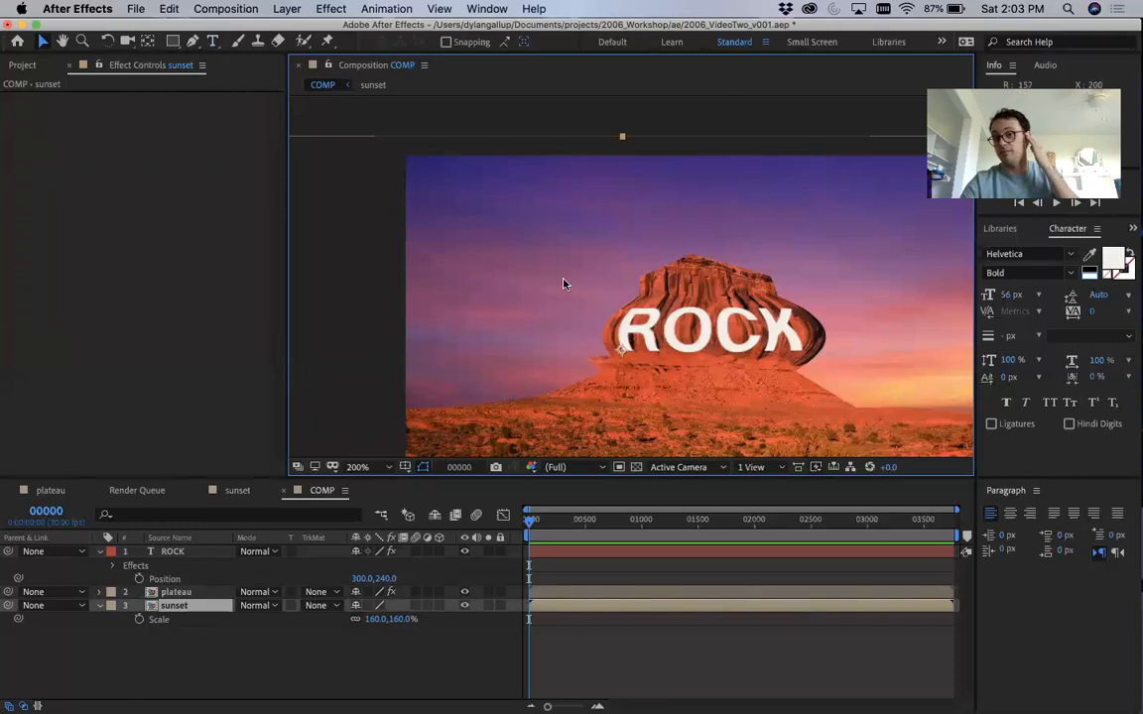
pyautogui.moveTo(547, 525); pyautogui.dragTo(448, 529)
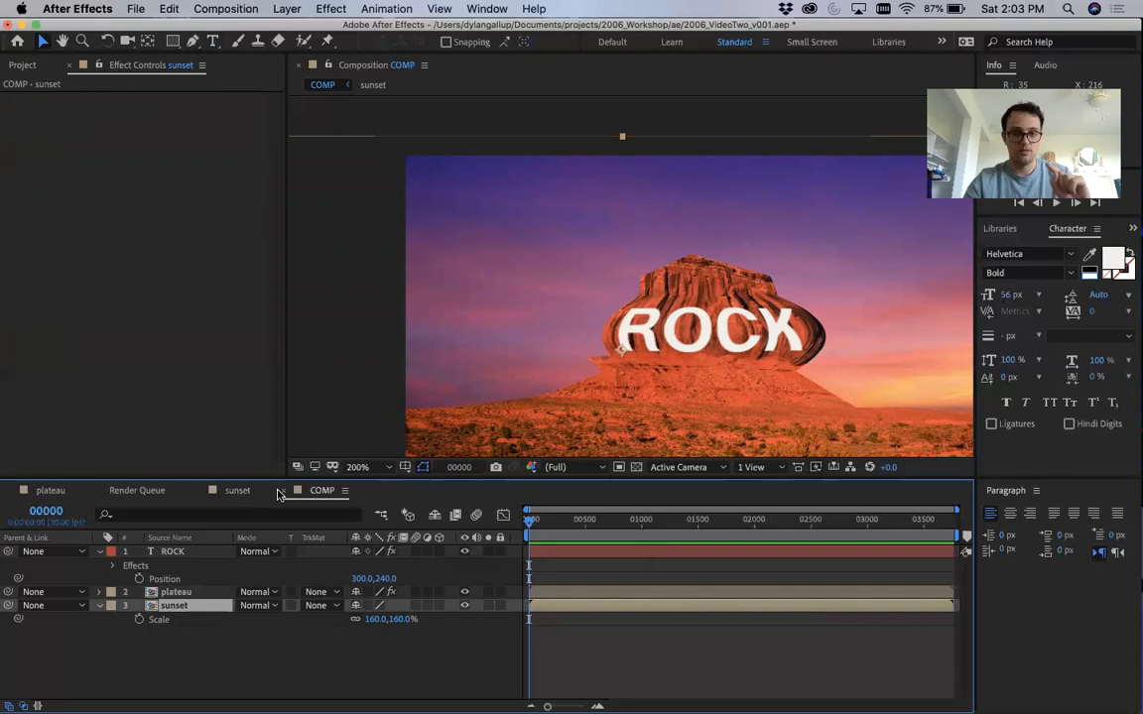
pyautogui.click(148, 489)
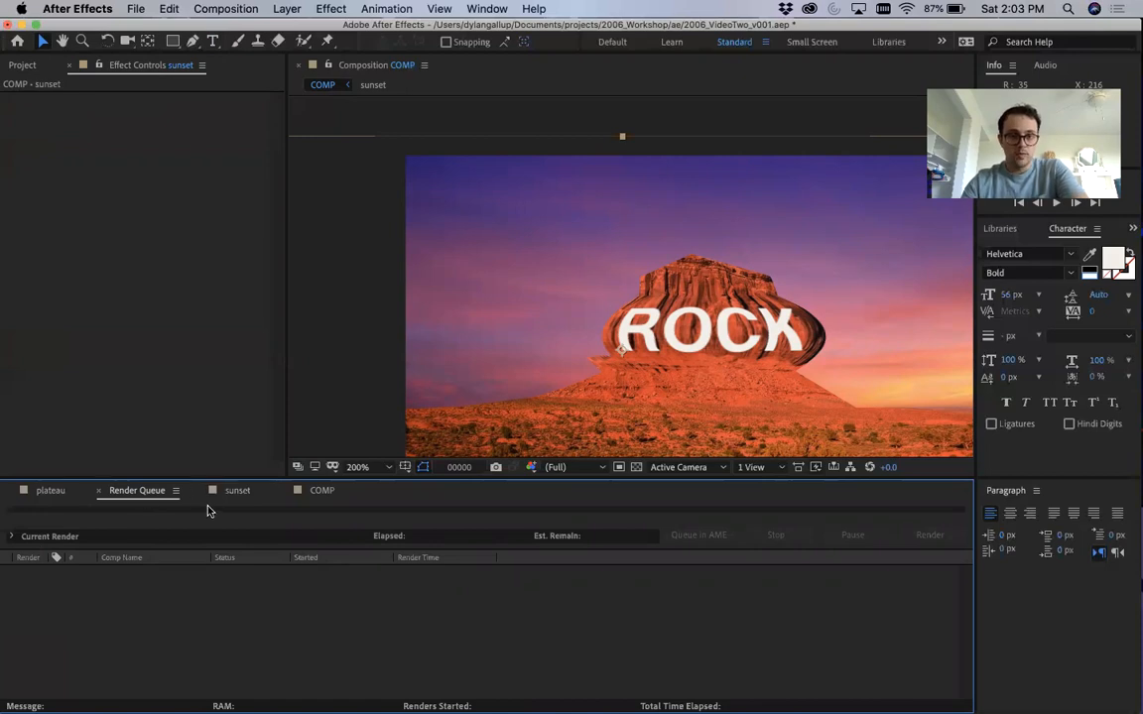
pyautogui.click(323, 490)
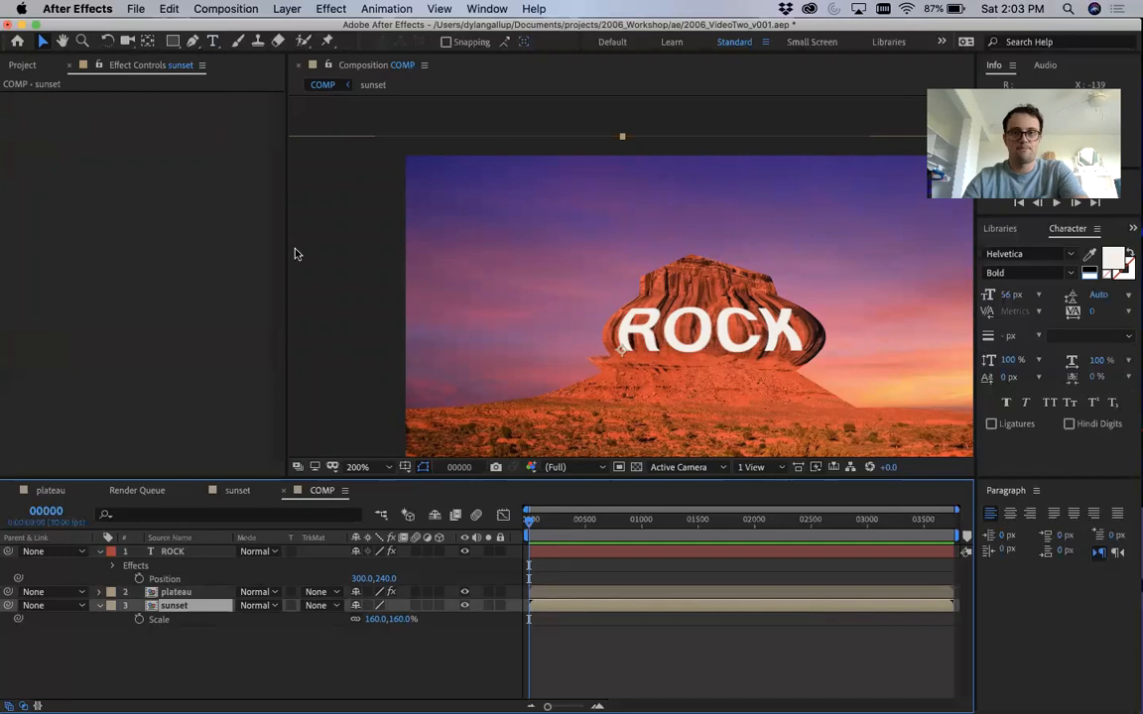
pyautogui.click(223, 9)
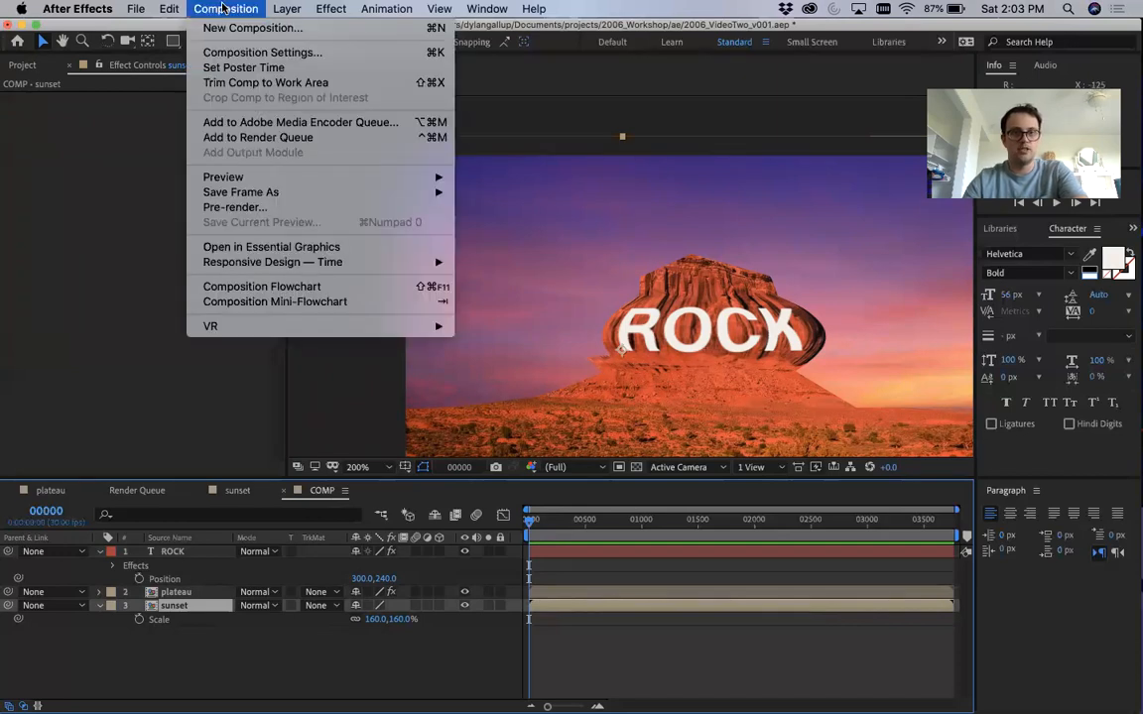
pyautogui.moveTo(136, 9)
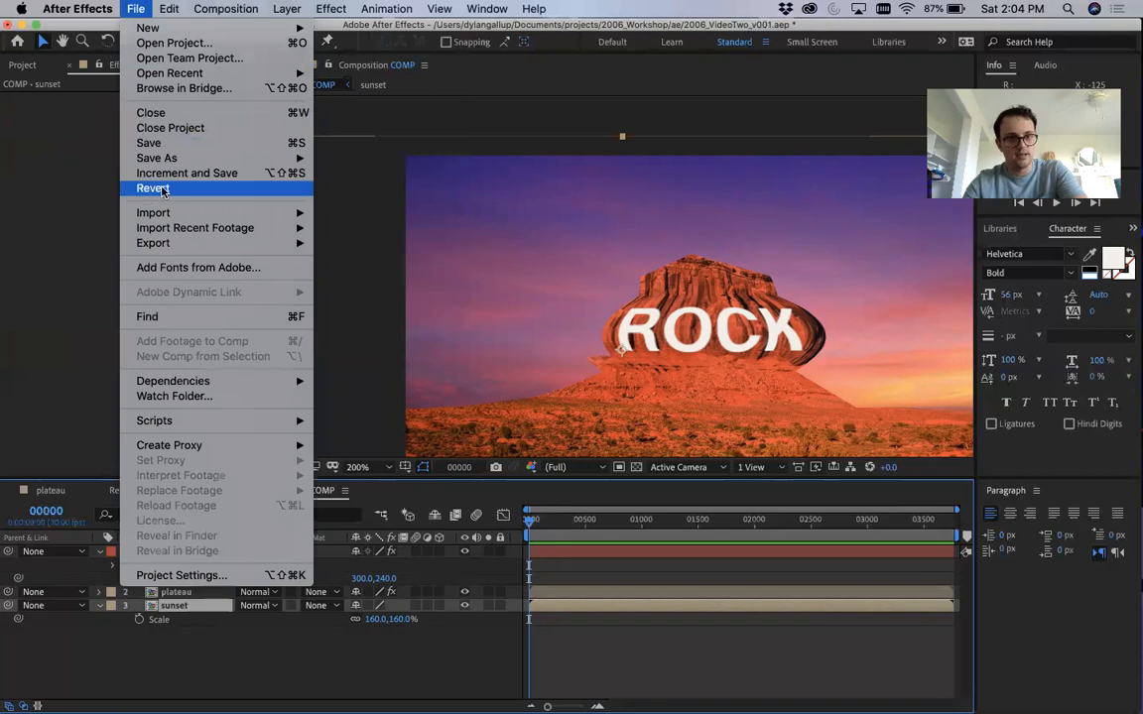
pyautogui.moveTo(191, 8)
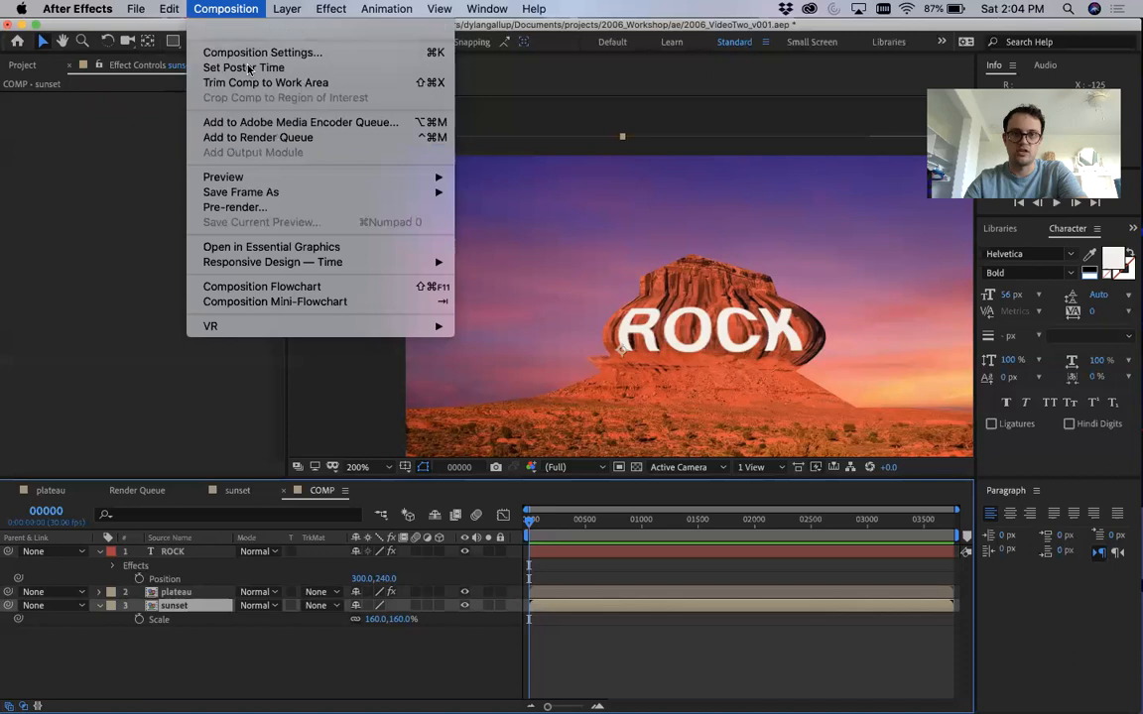
pyautogui.click(225, 139)
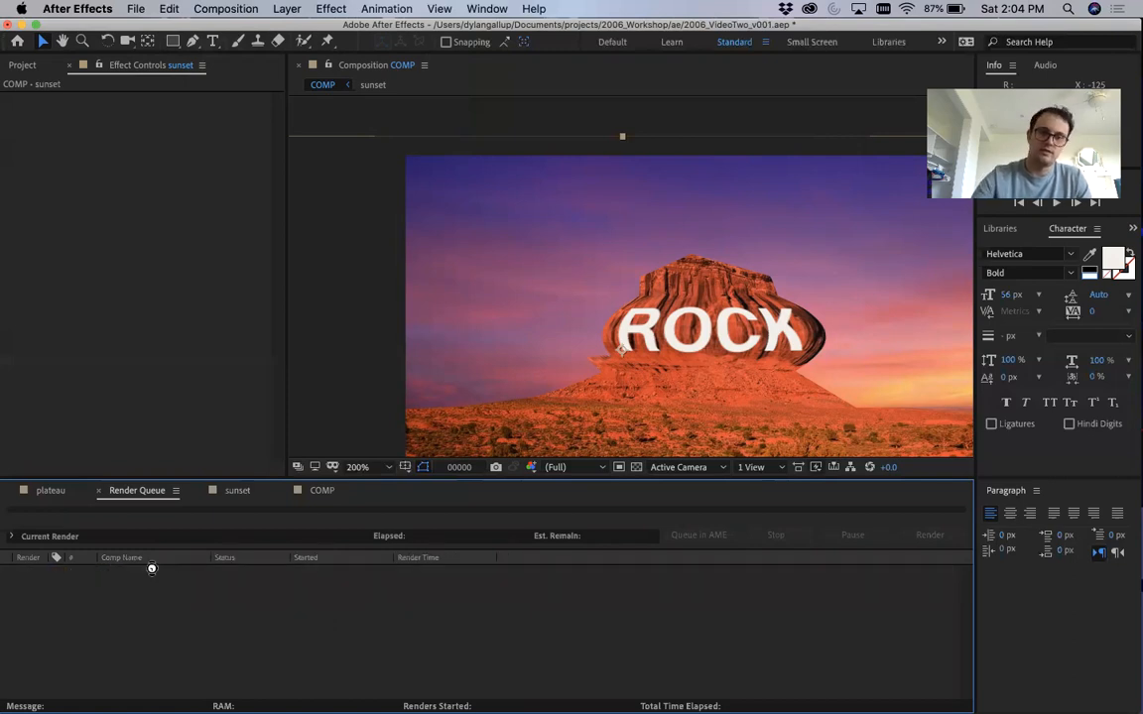
# Step: Start saving the current COMP frame as a file, with the 2006_Workshop project's renders folder as destination
pyautogui.click(322, 490)
pyautogui.click(217, 9)
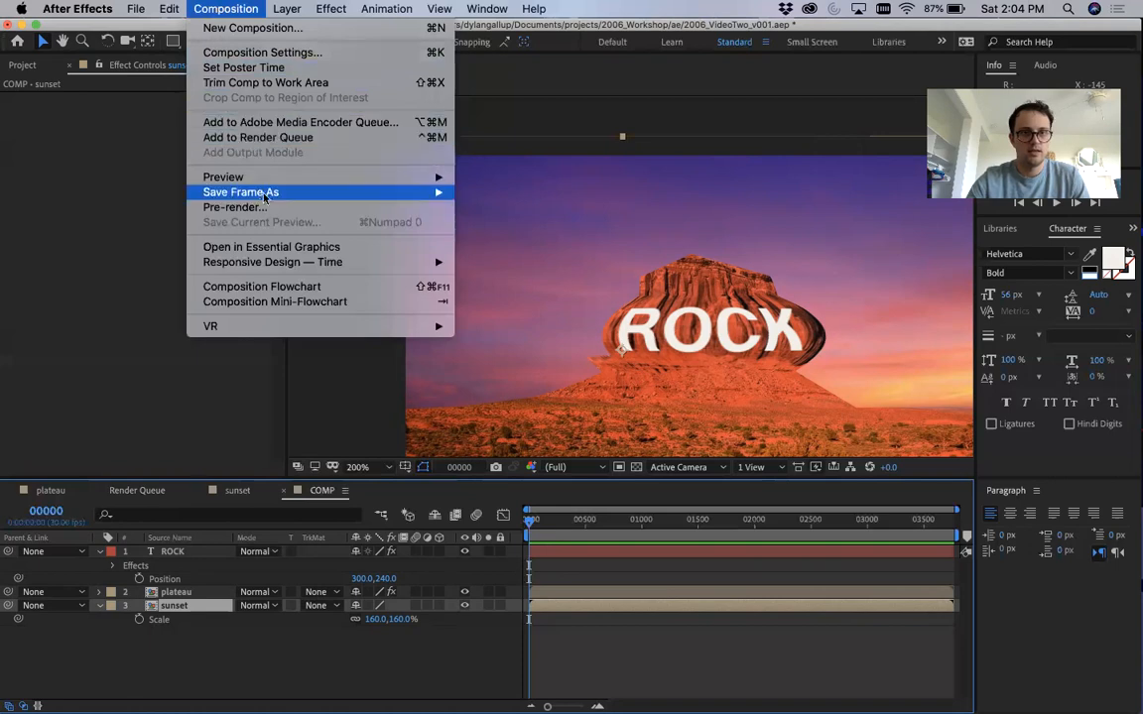
pyautogui.moveTo(262, 196)
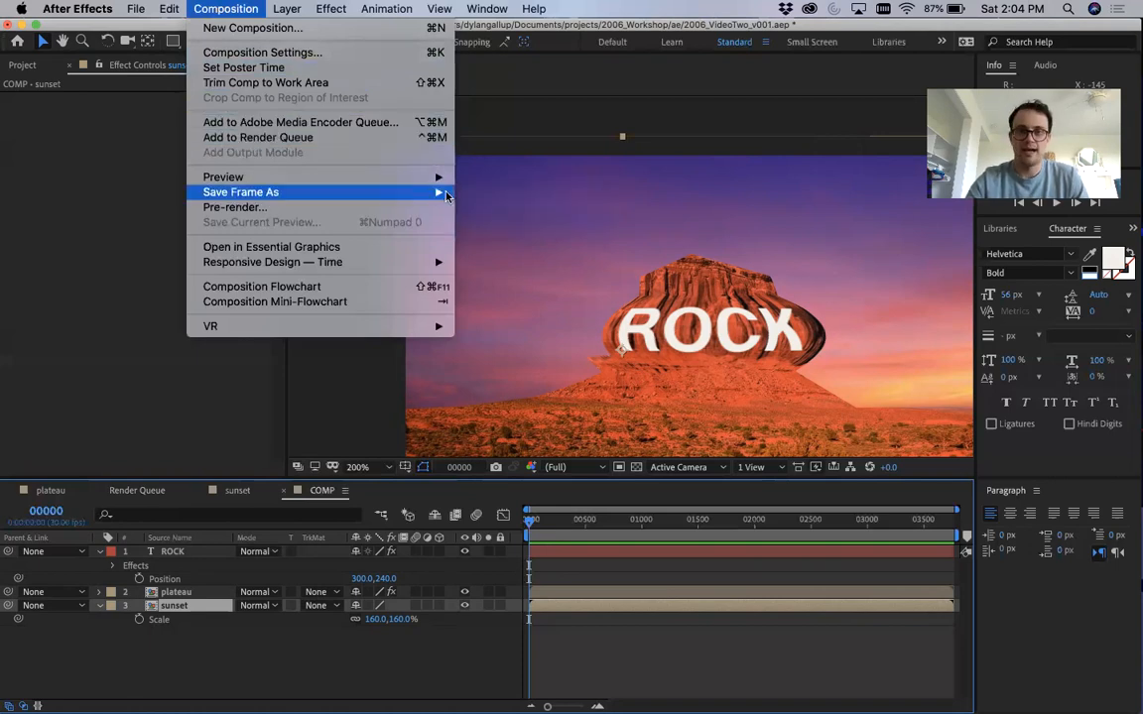
pyautogui.click(482, 192)
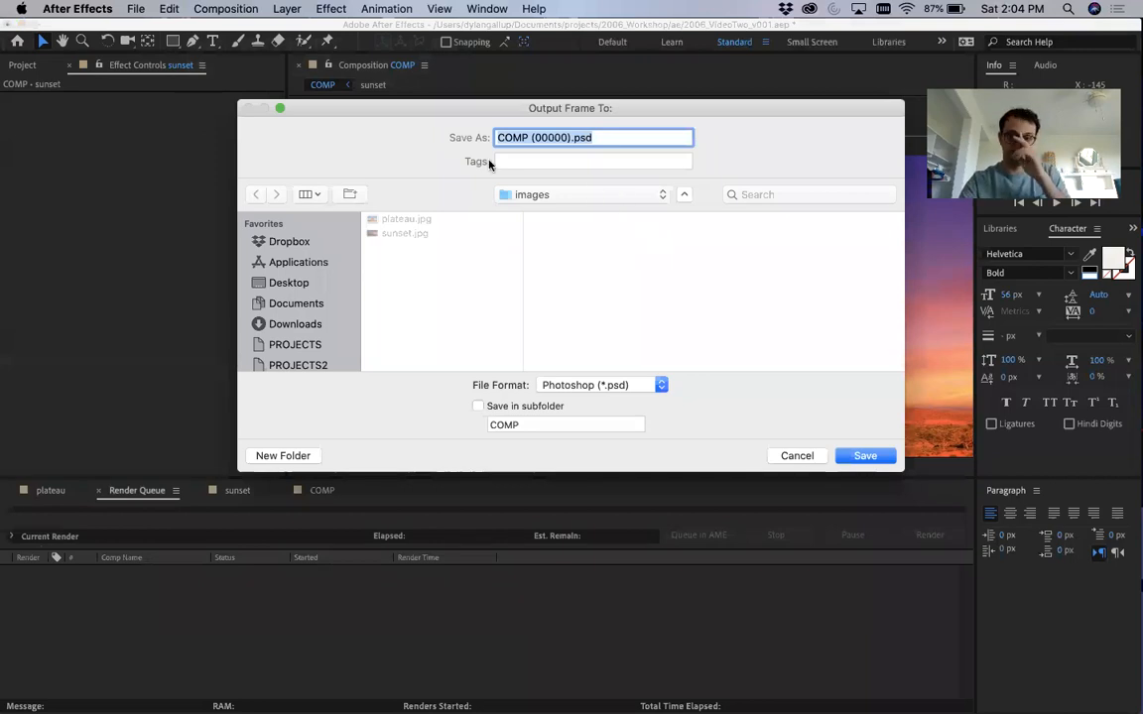
pyautogui.click(507, 195)
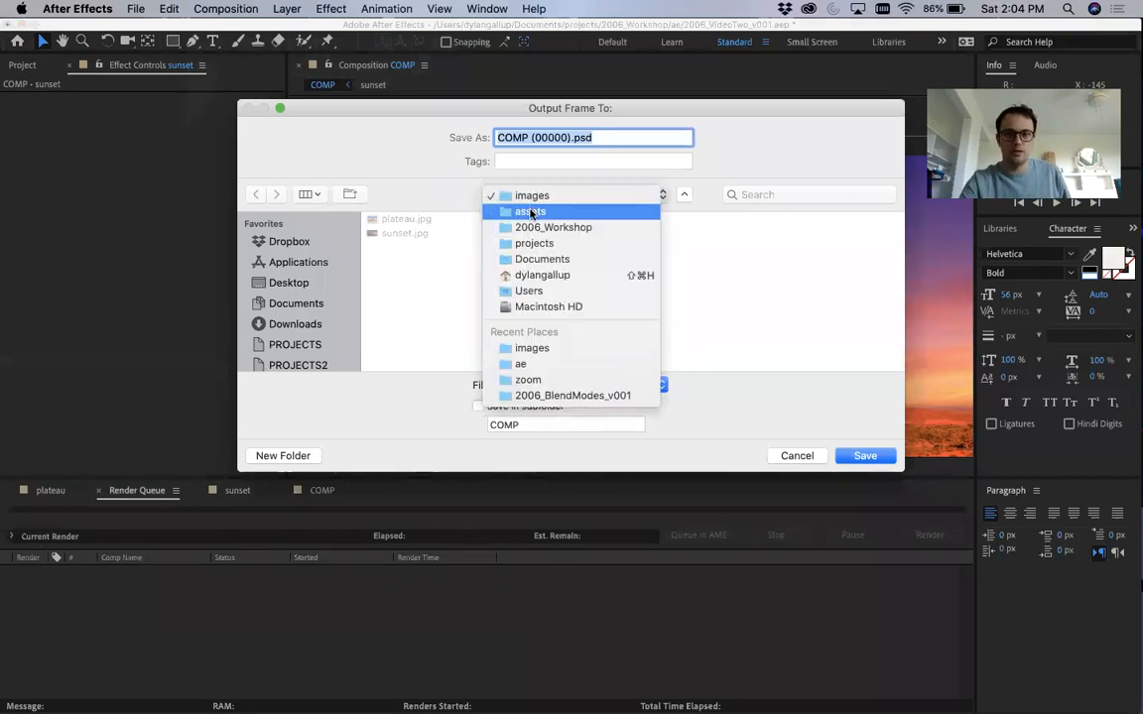
pyautogui.click(531, 209)
pyautogui.click(602, 262)
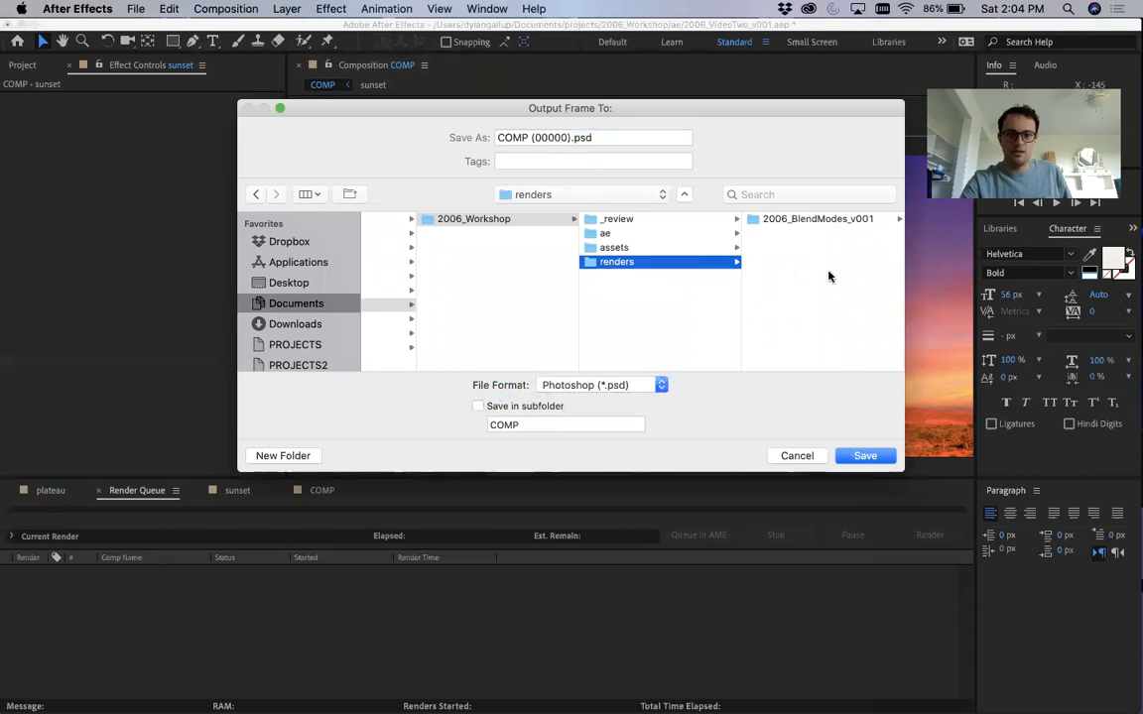
# Step: Create a 2006_VideoTwo_v001 folder inside renders and queue the frame output there
pyautogui.click(262, 461)
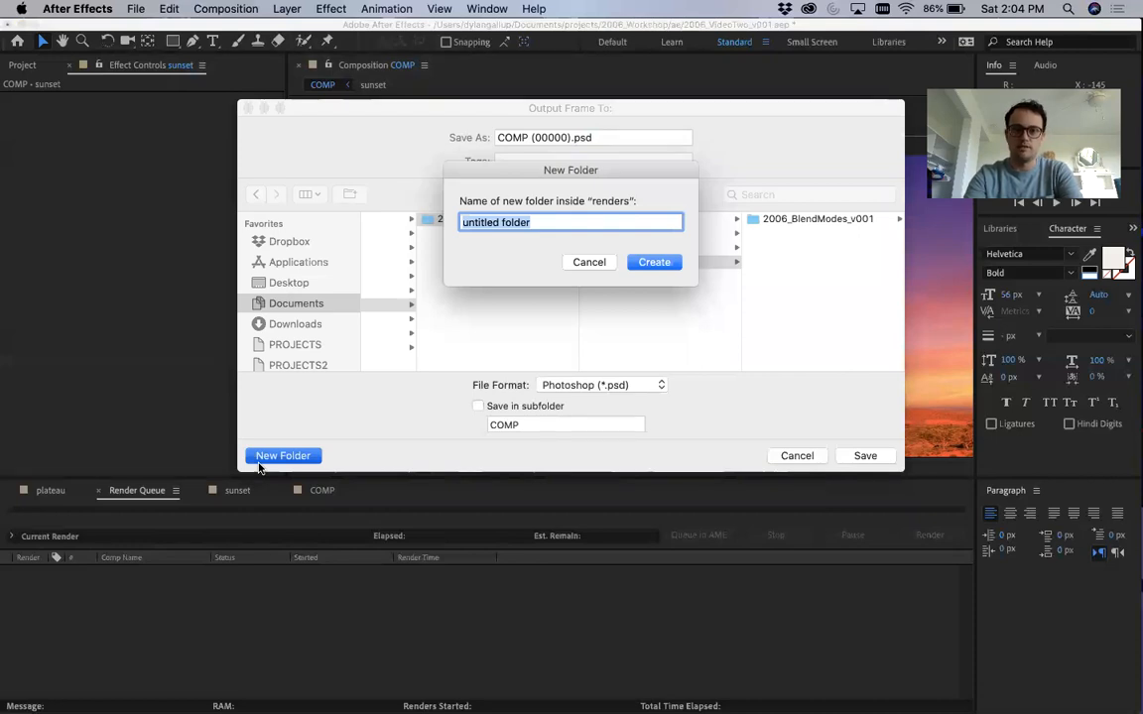
pyautogui.write('2006_VideoTwo_v001')
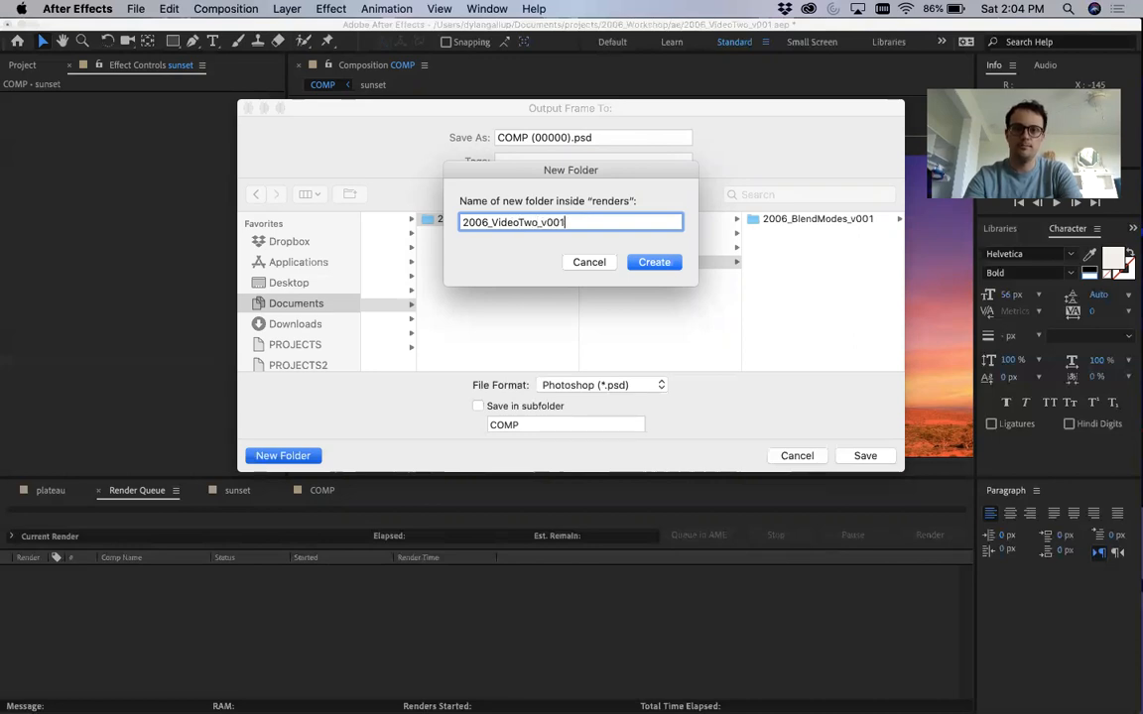
pyautogui.press('Return')
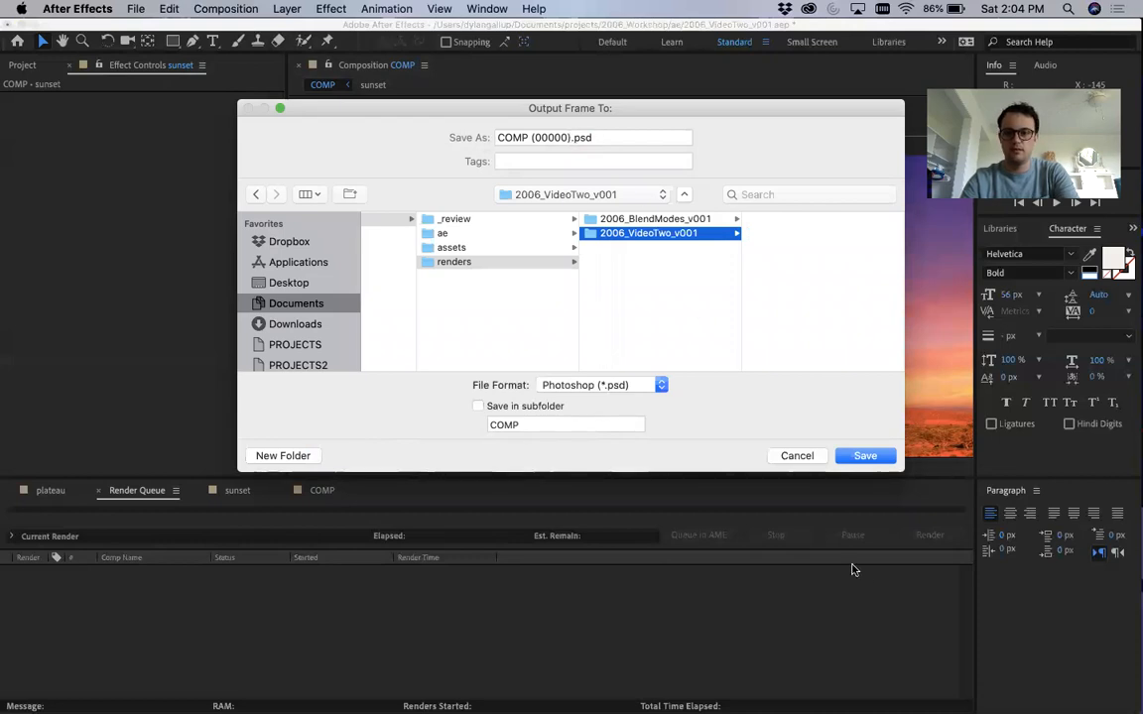
pyautogui.click(855, 457)
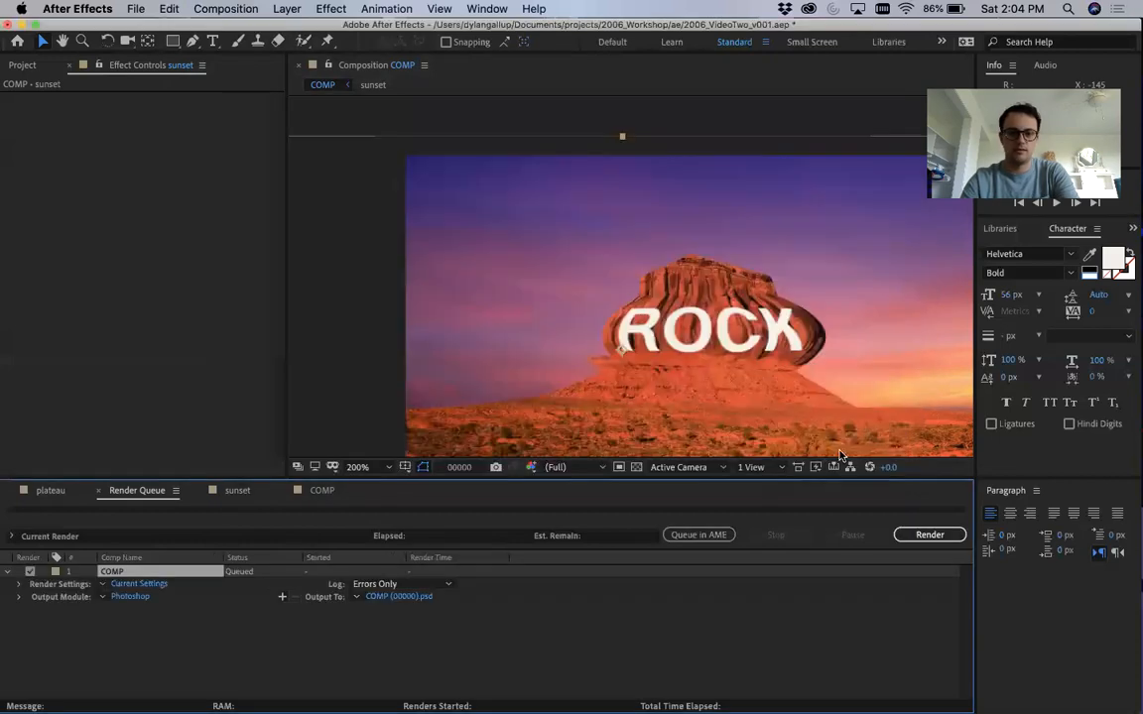
# Step: Change the queued frame's output module format to JPEG Sequence
pyautogui.click(357, 601)
pyautogui.click(397, 583)
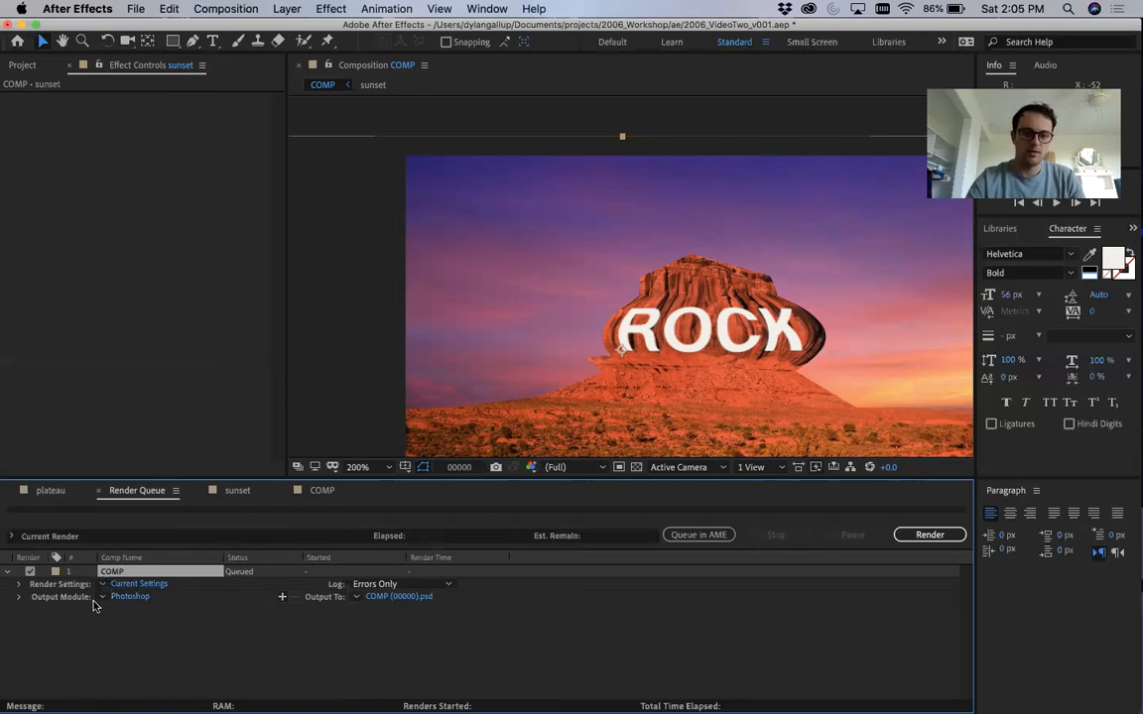
pyautogui.click(136, 601)
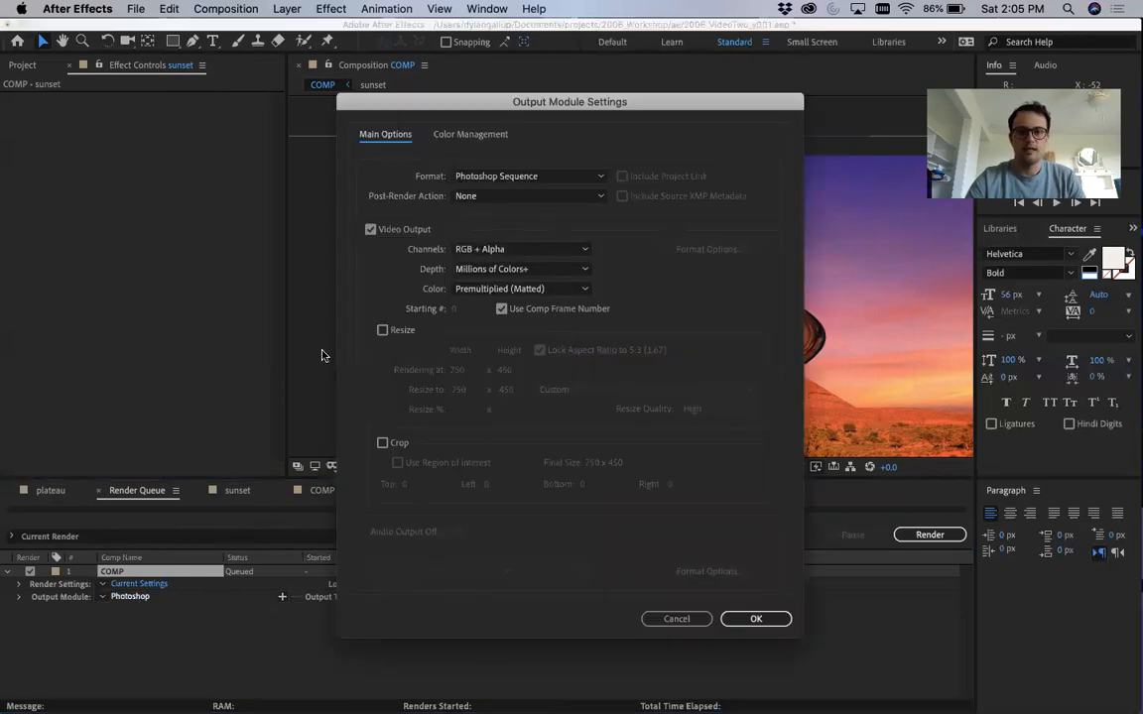
pyautogui.click(524, 177)
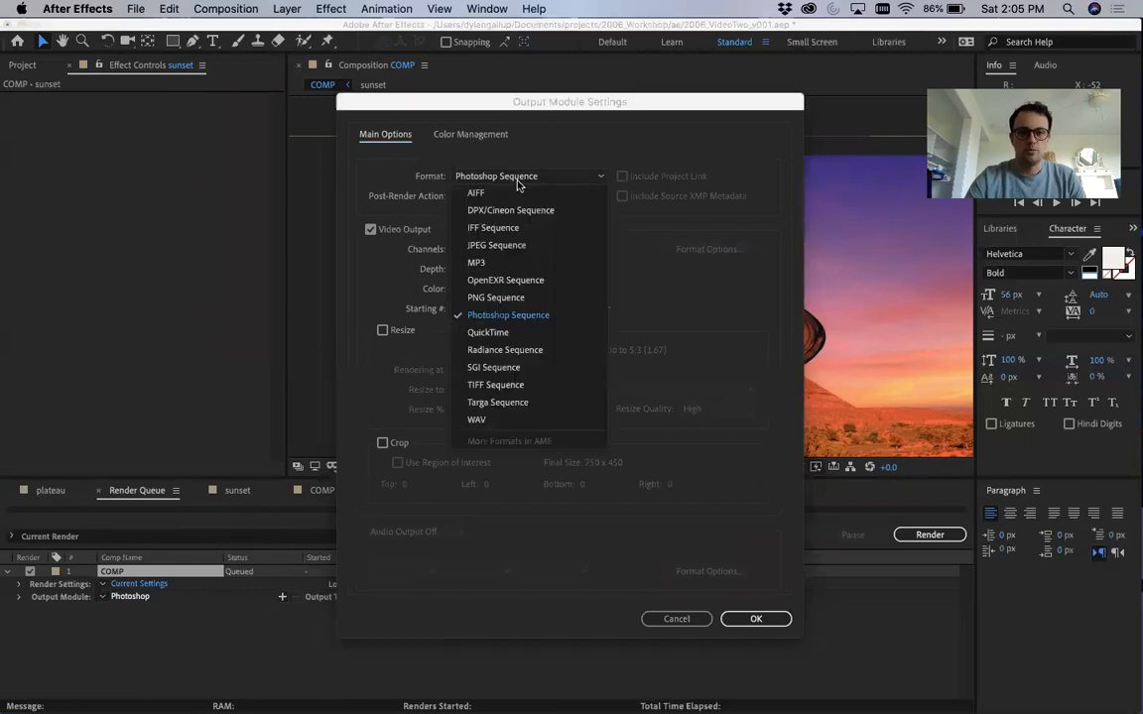
pyautogui.click(517, 245)
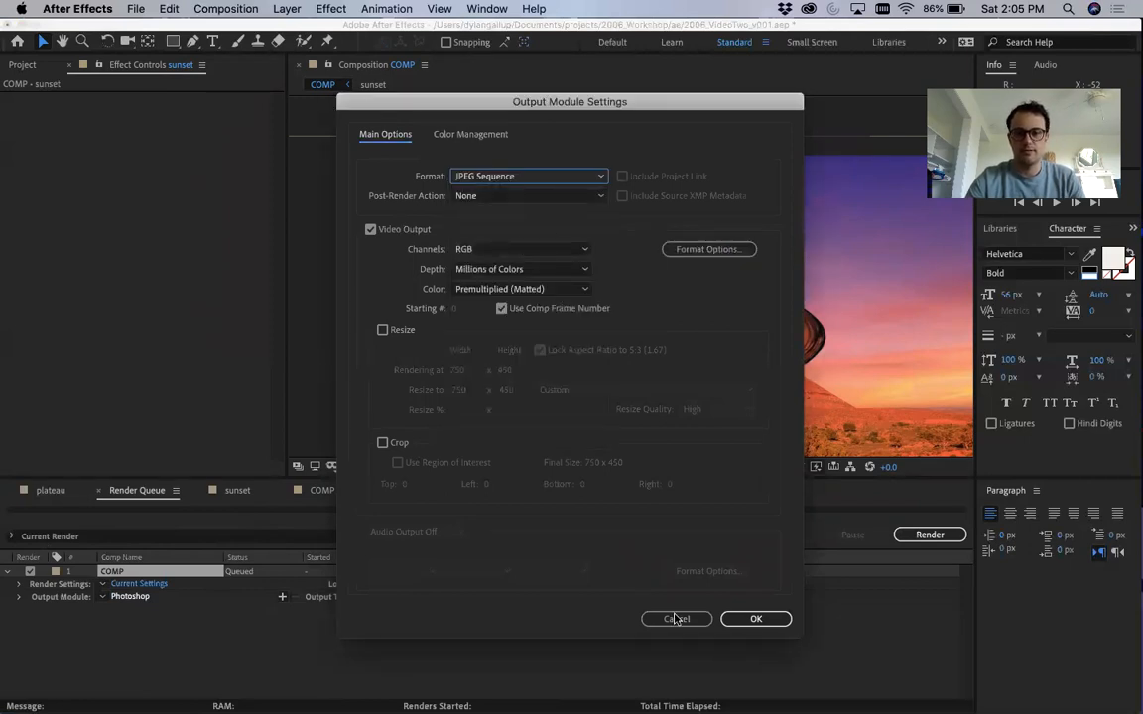
pyautogui.click(746, 618)
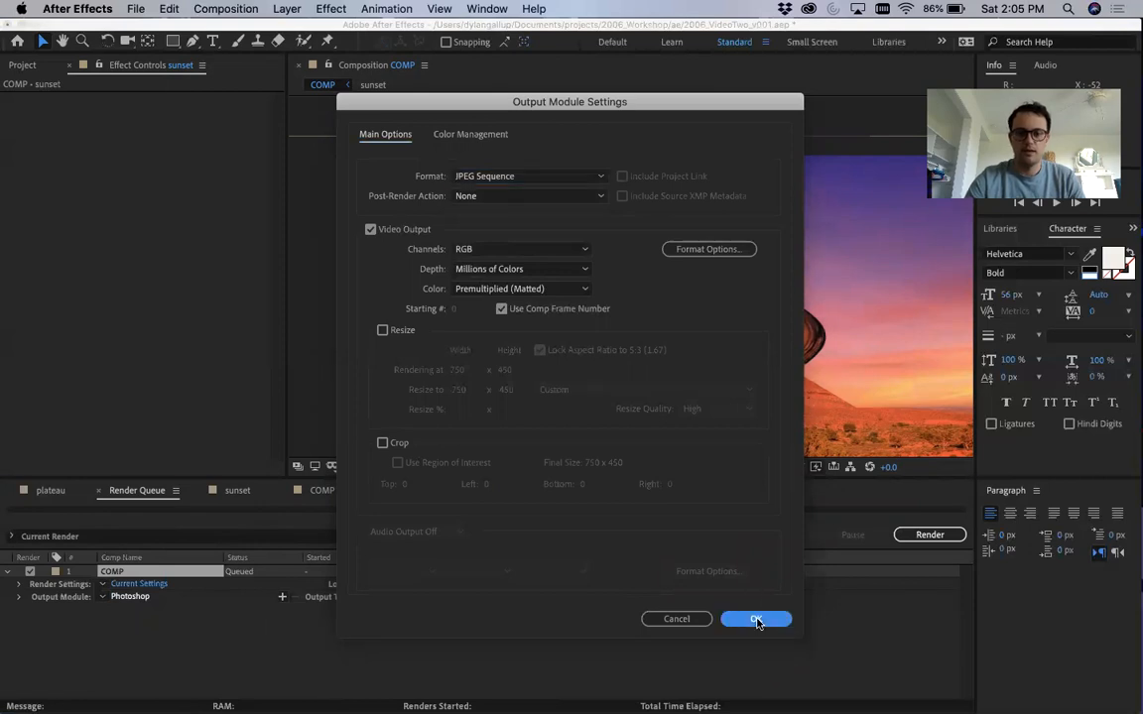
pyautogui.click(103, 596)
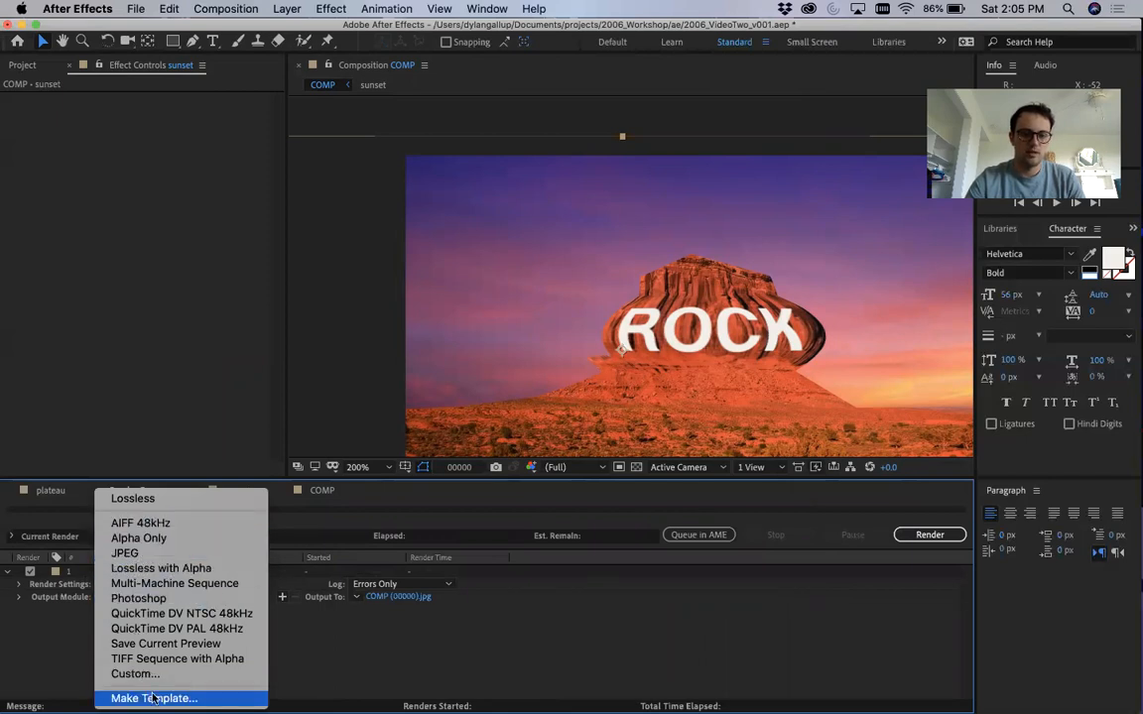
pyautogui.click(47, 672)
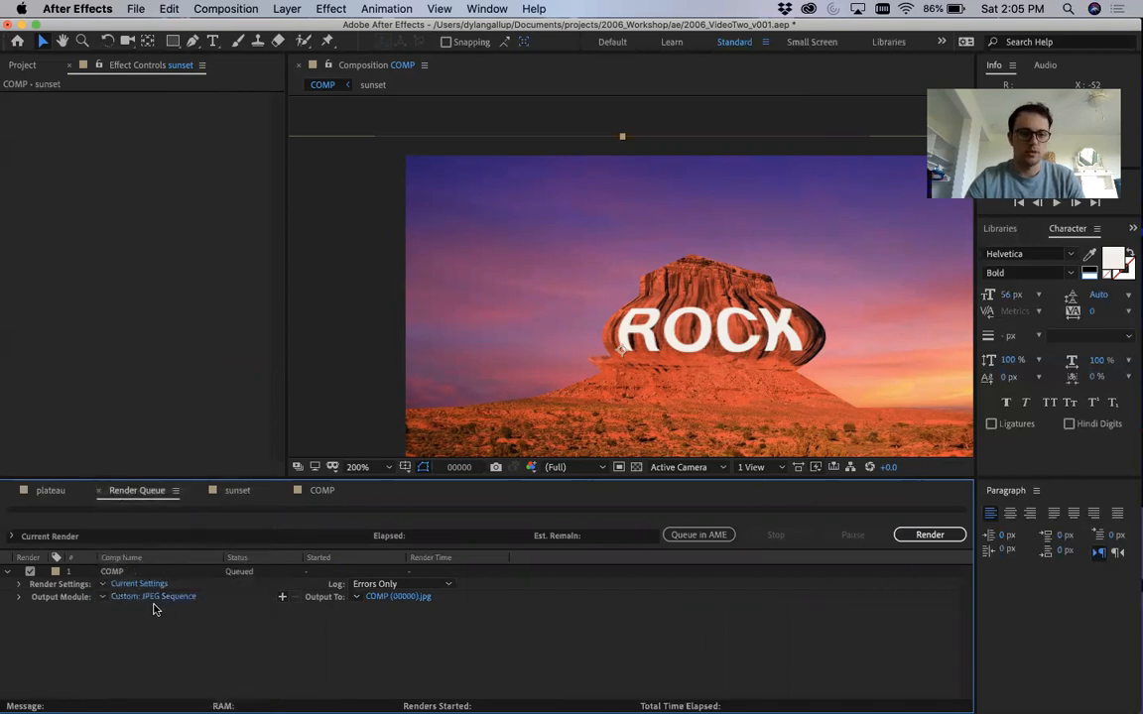
# Step: Rename the output file to COMP.jpg and render the queued frame
pyautogui.click(393, 598)
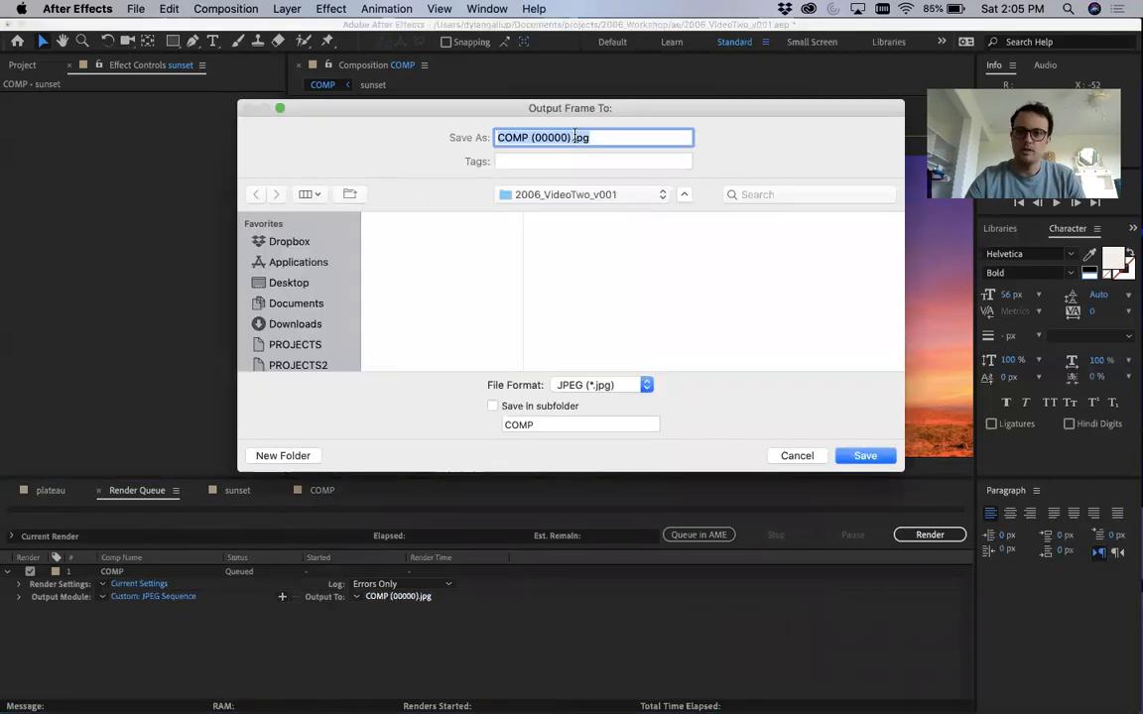
pyautogui.click(574, 137)
pyautogui.press('BackSpace')
pyautogui.press('BackSpace')
pyautogui.press('BackSpace')
pyautogui.press('BackSpace')
pyautogui.press('BackSpace')
pyautogui.press('BackSpace')
pyautogui.press('BackSpace')
pyautogui.press('BackSpace')
pyautogui.press('Return')
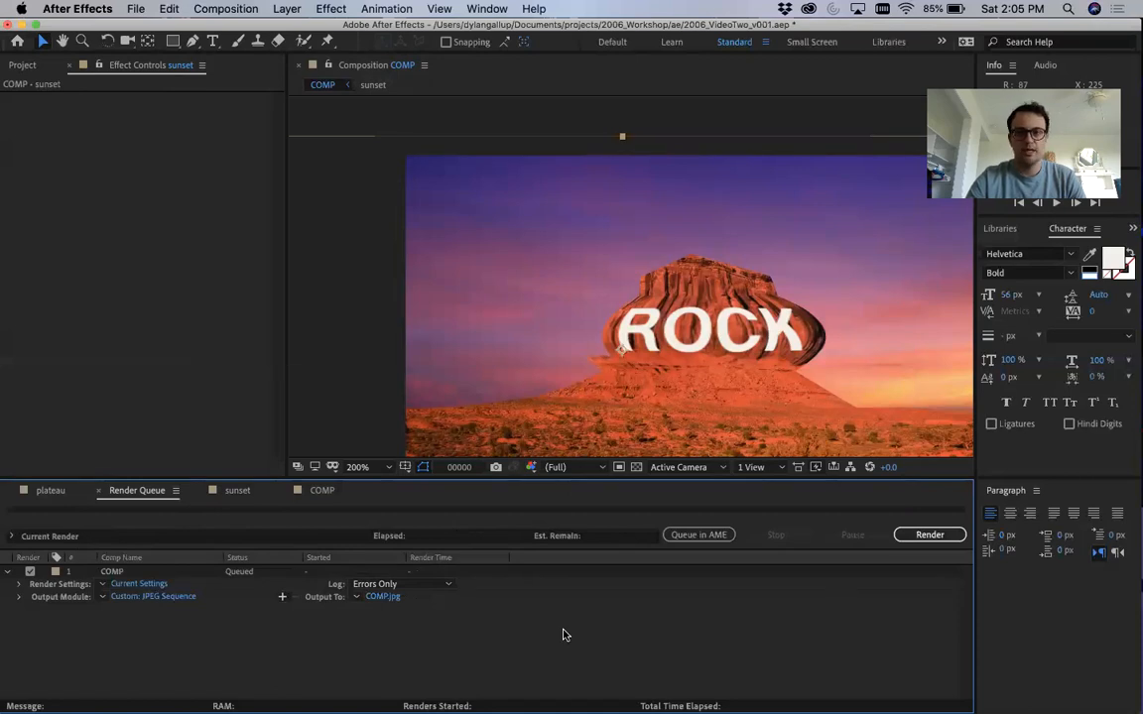
pyautogui.click(933, 536)
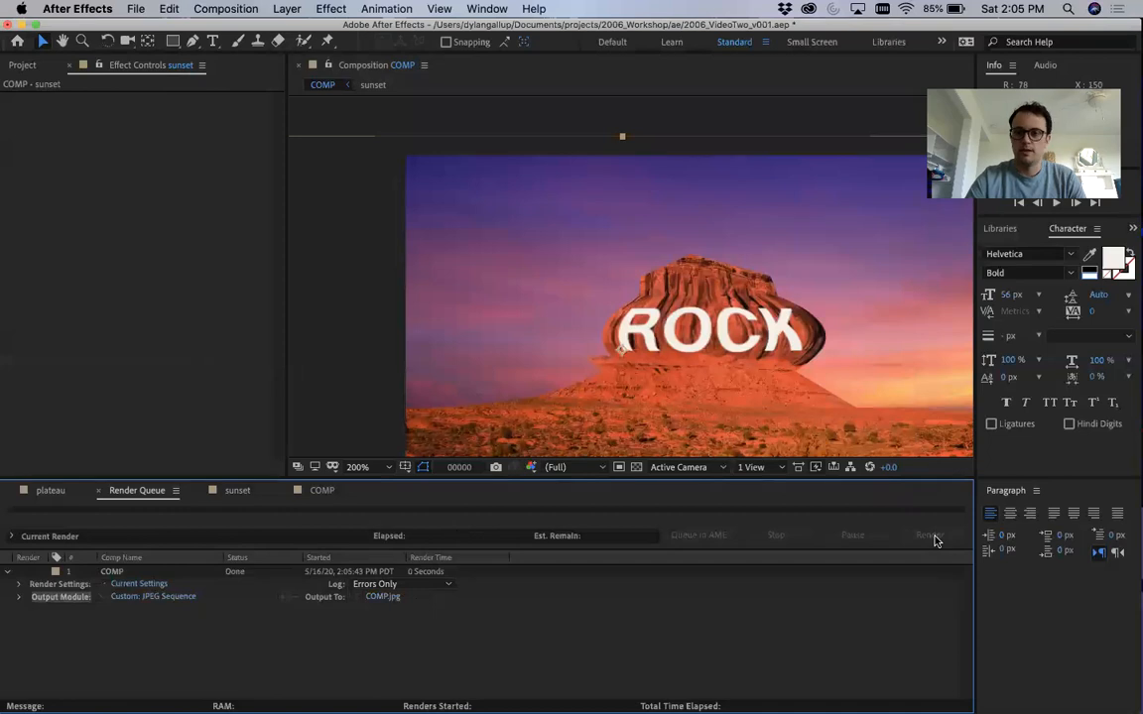
# Step: Preview the rendered COMP.jpg from renders/2006_VideoTwo_v001 in Finder, then close it and return to After Effects
pyautogui.moveTo(79, 706)
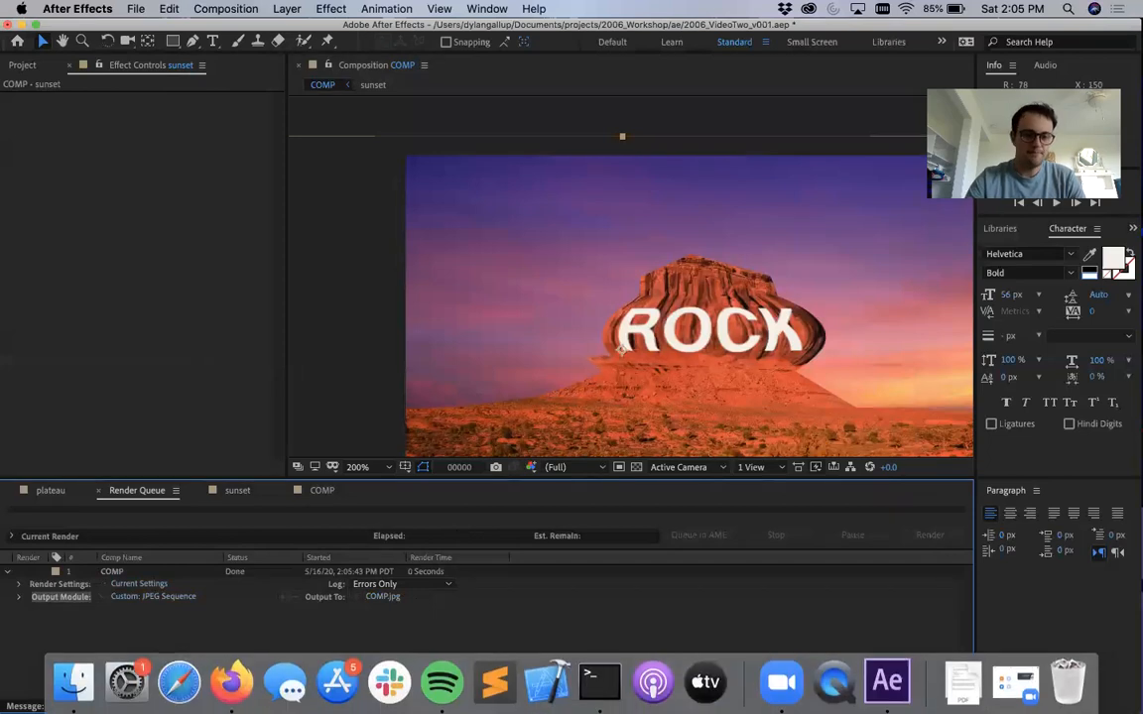
pyautogui.click(79, 685)
pyautogui.click(401, 222)
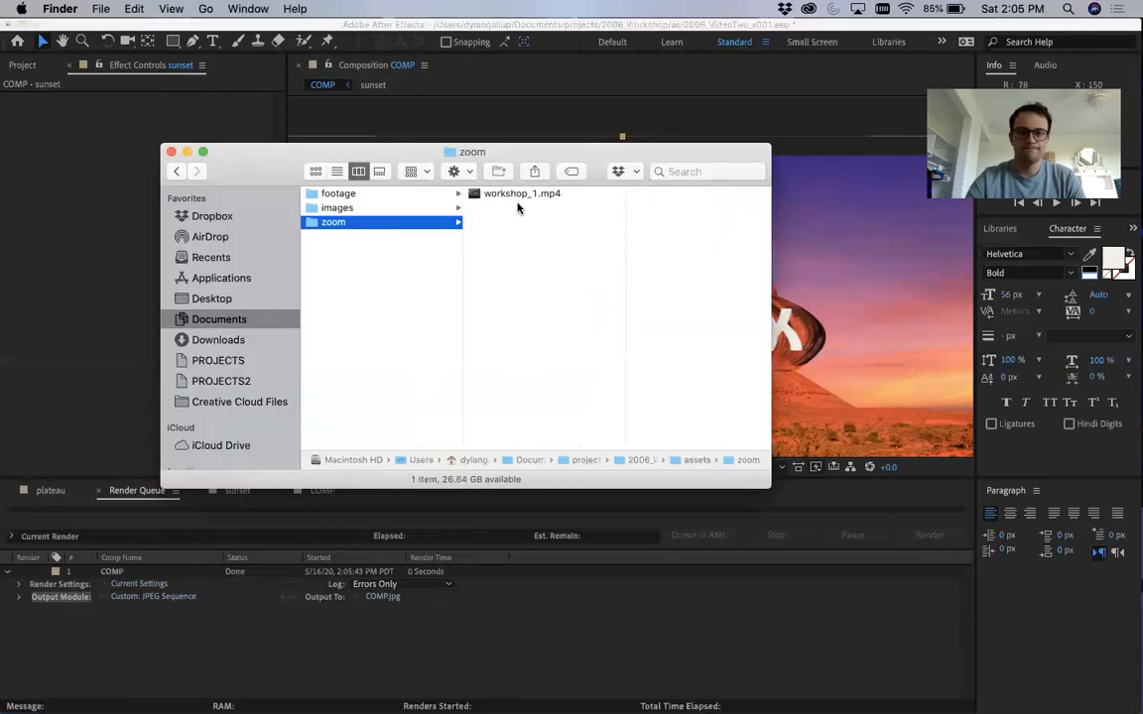
pyautogui.hscroll(-5, 337, 258)
pyautogui.click(358, 238)
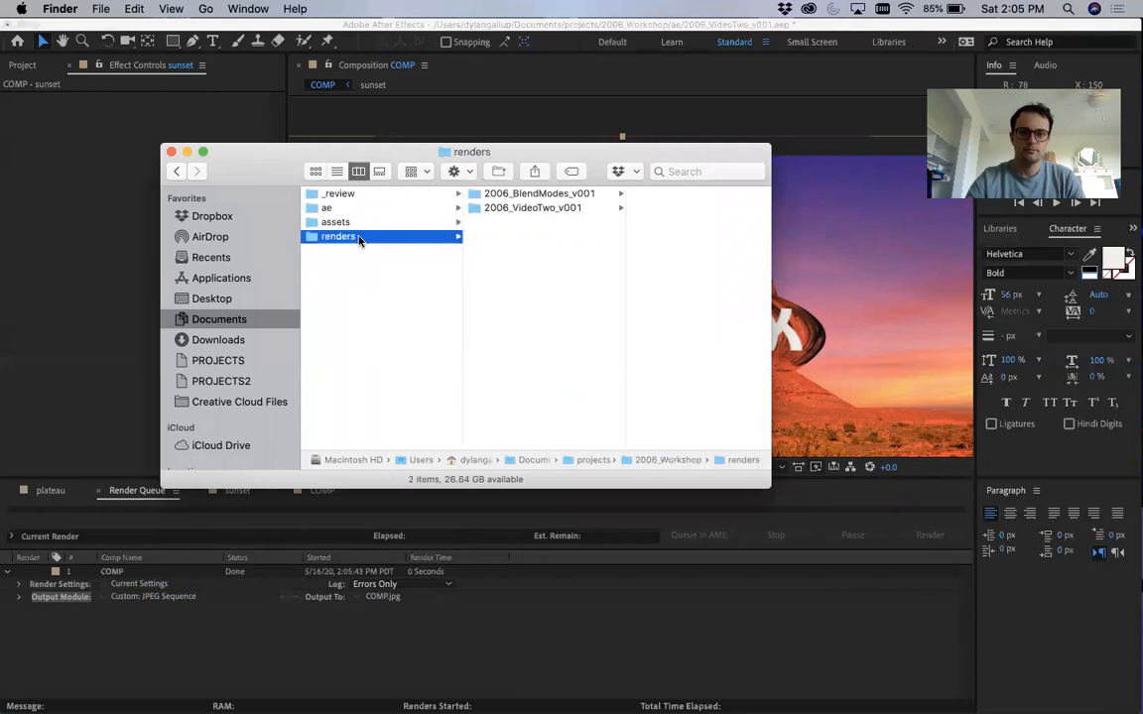
pyautogui.click(506, 207)
pyautogui.click(660, 194)
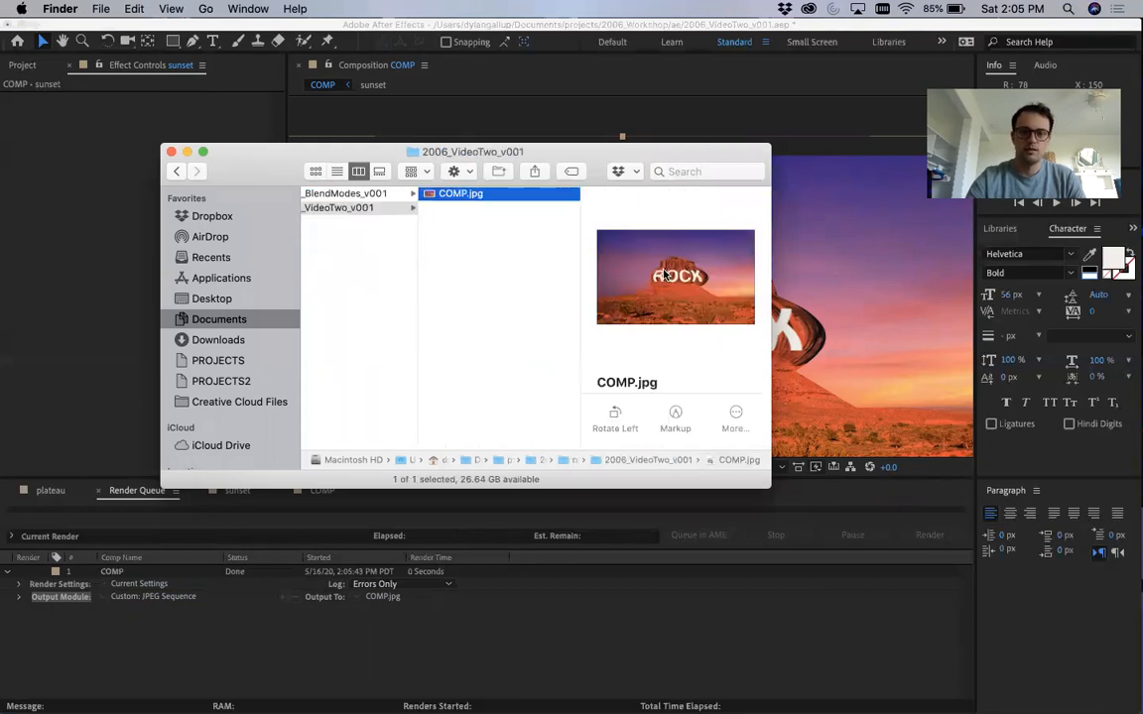
pyautogui.press('space')
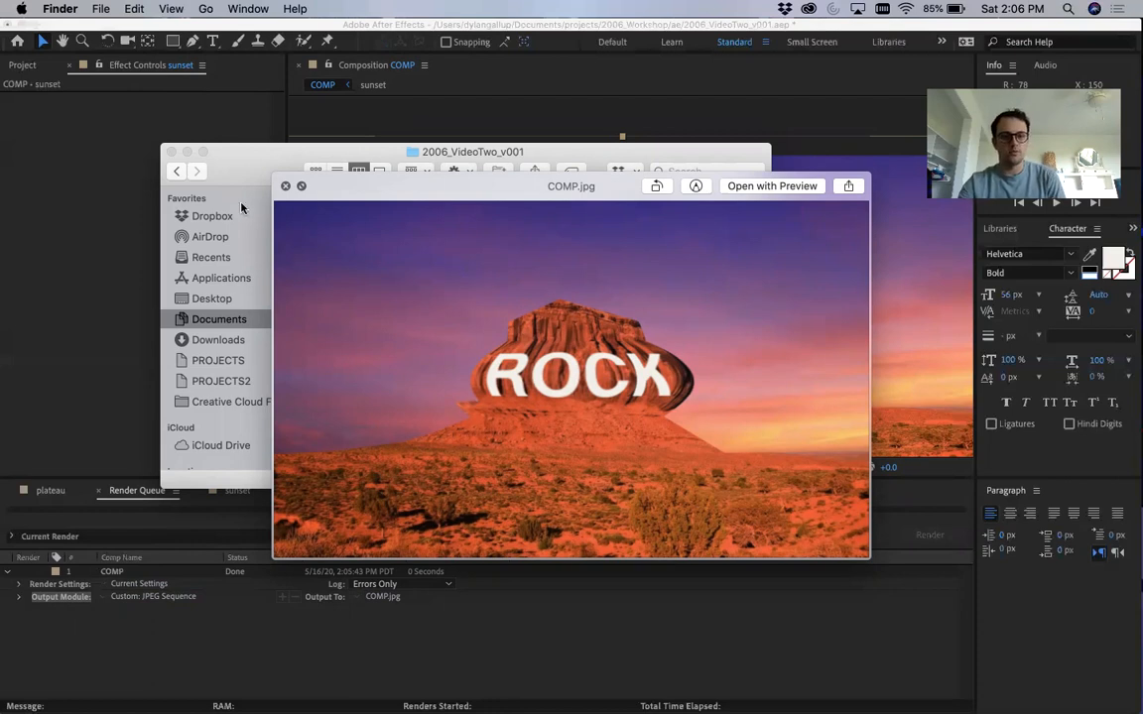
pyautogui.click(286, 188)
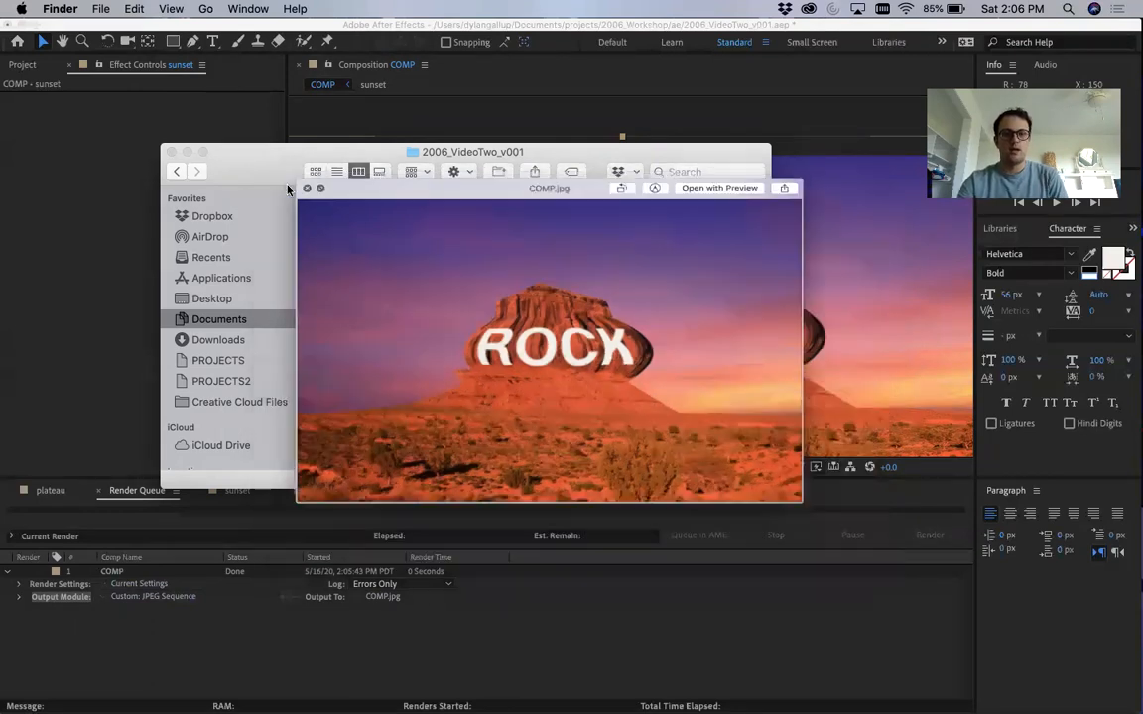
pyautogui.click(170, 153)
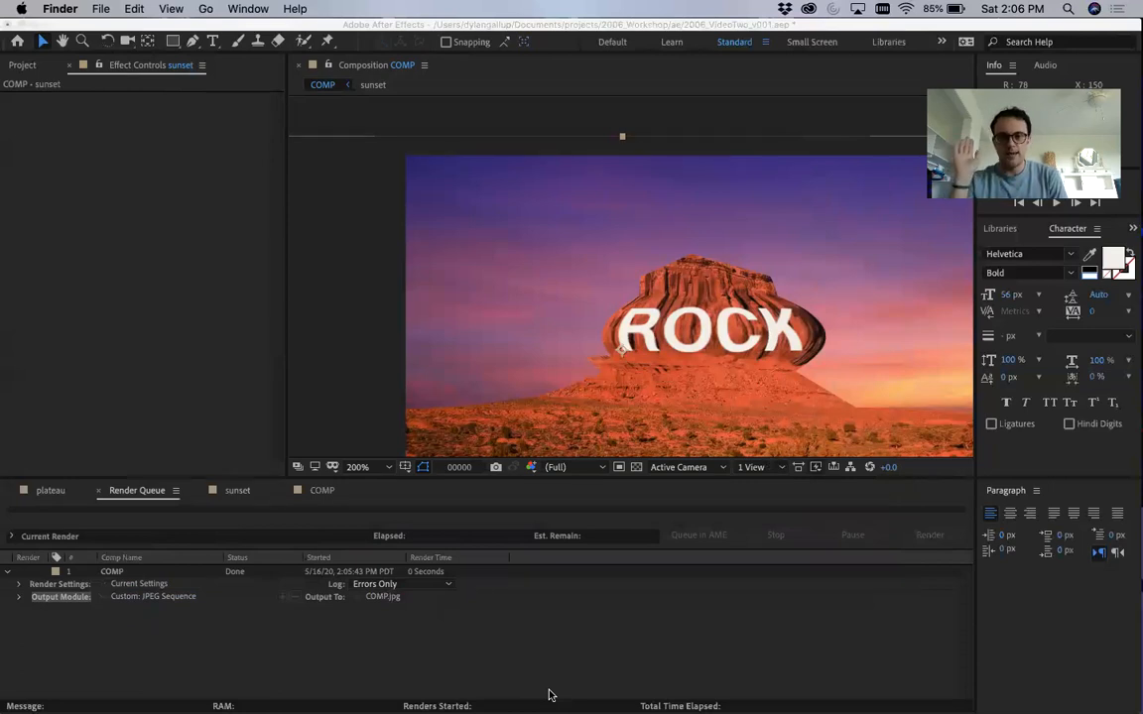
pyautogui.click(749, 561)
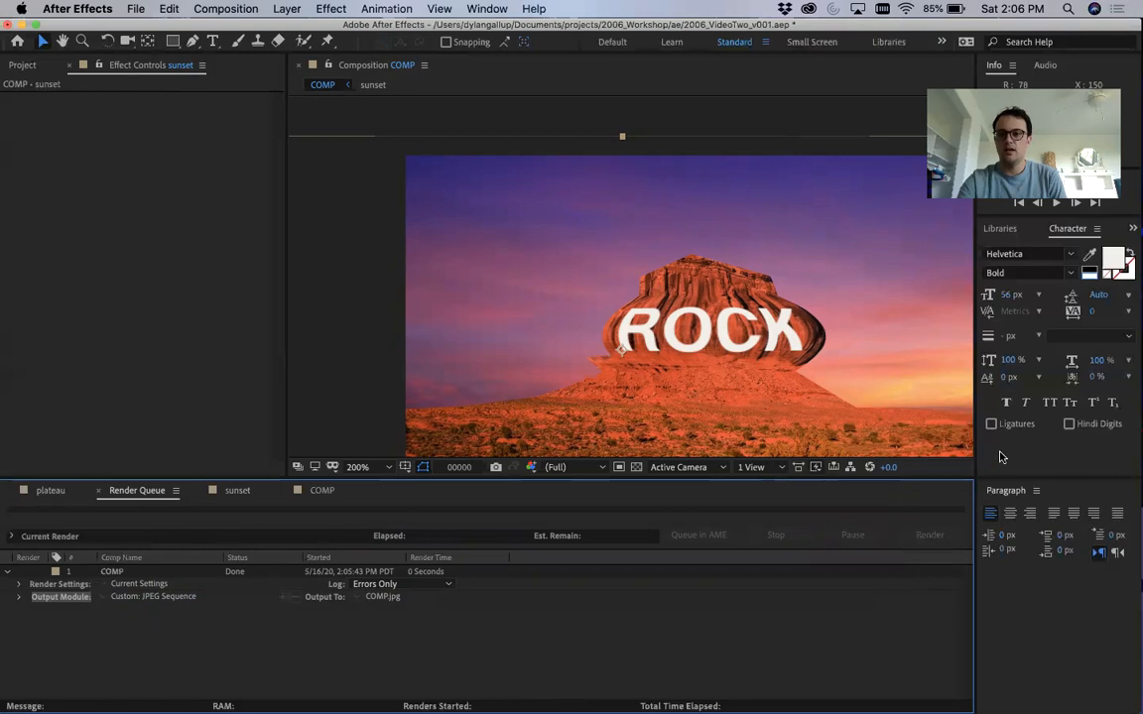
pyautogui.click(1133, 229)
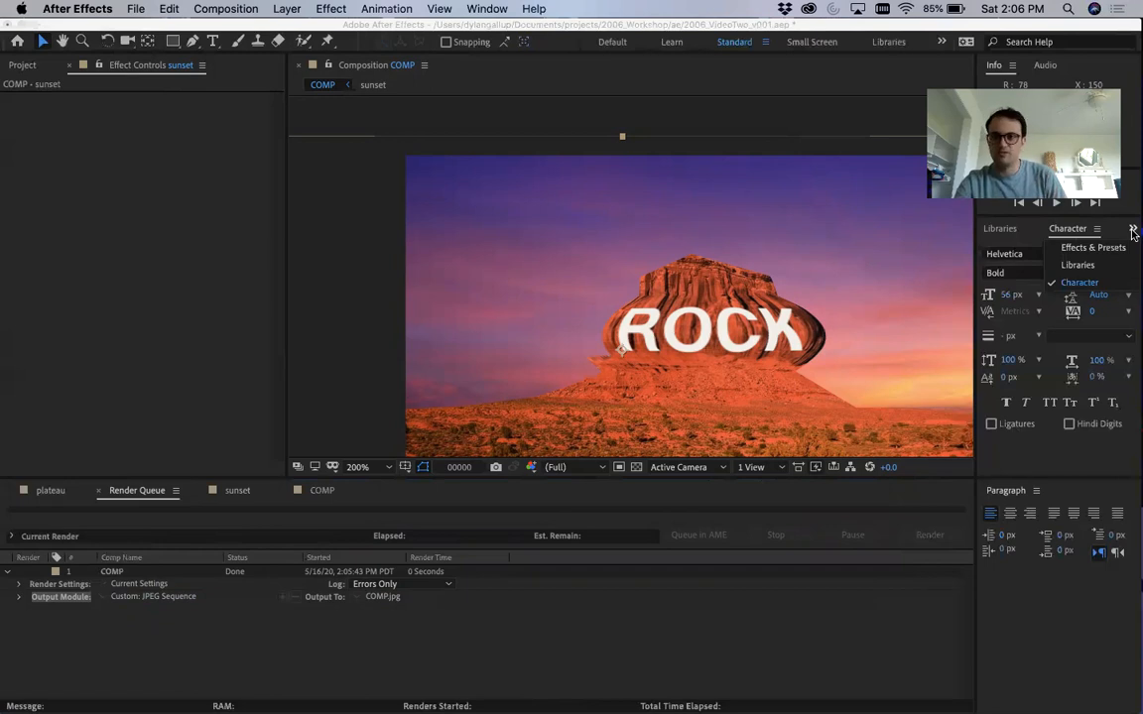
pyautogui.click(1132, 231)
pyautogui.click(1132, 231)
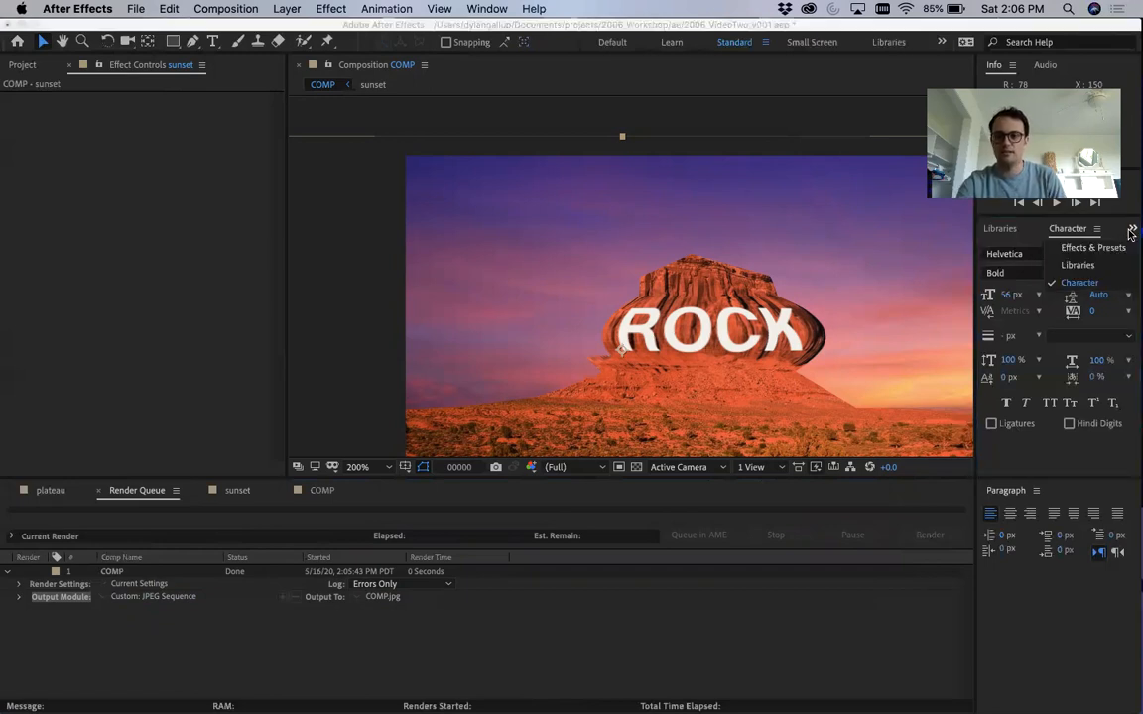
# Step: Show the Effects & Presets list, look through its effect categories and collapse the Distort category
pyautogui.click(1091, 247)
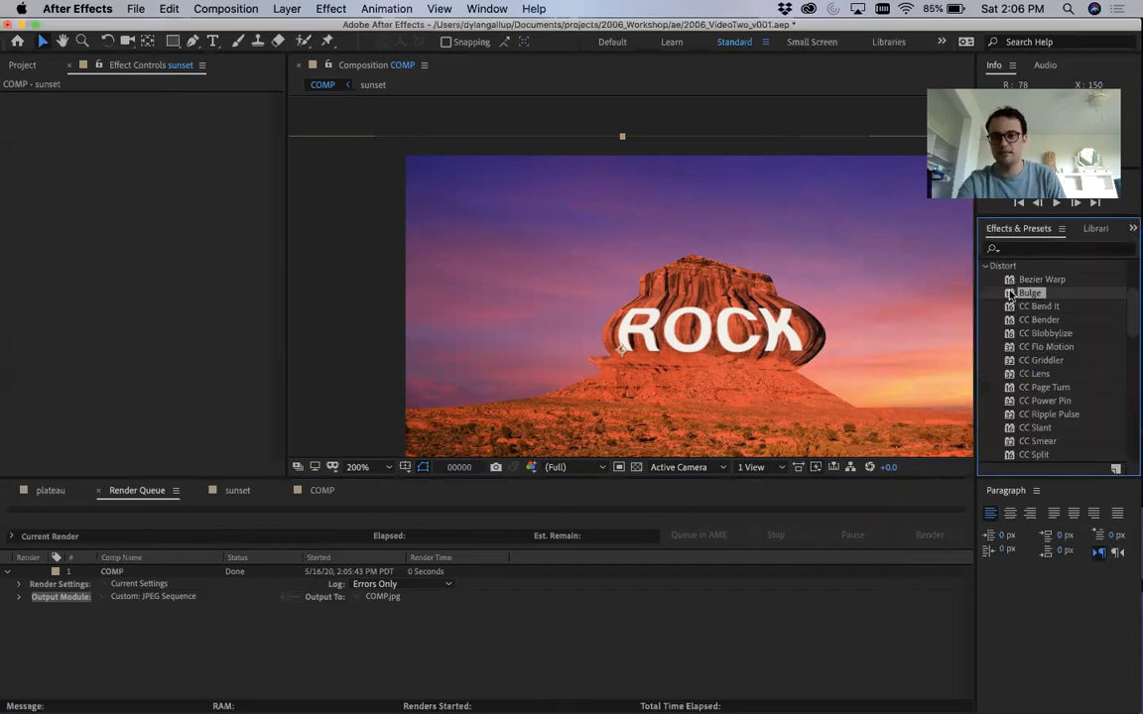
pyautogui.scroll(-5, 1032, 319)
pyautogui.scroll(4, 1012, 297)
pyautogui.scroll(3, 1012, 293)
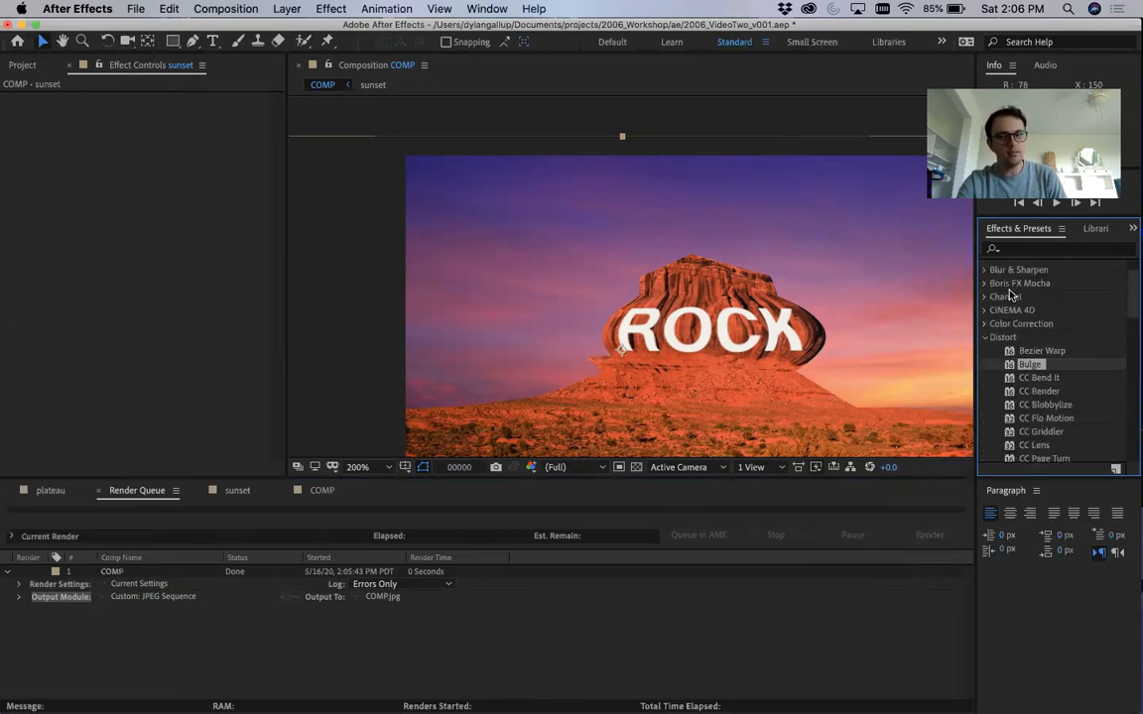
pyautogui.click(985, 337)
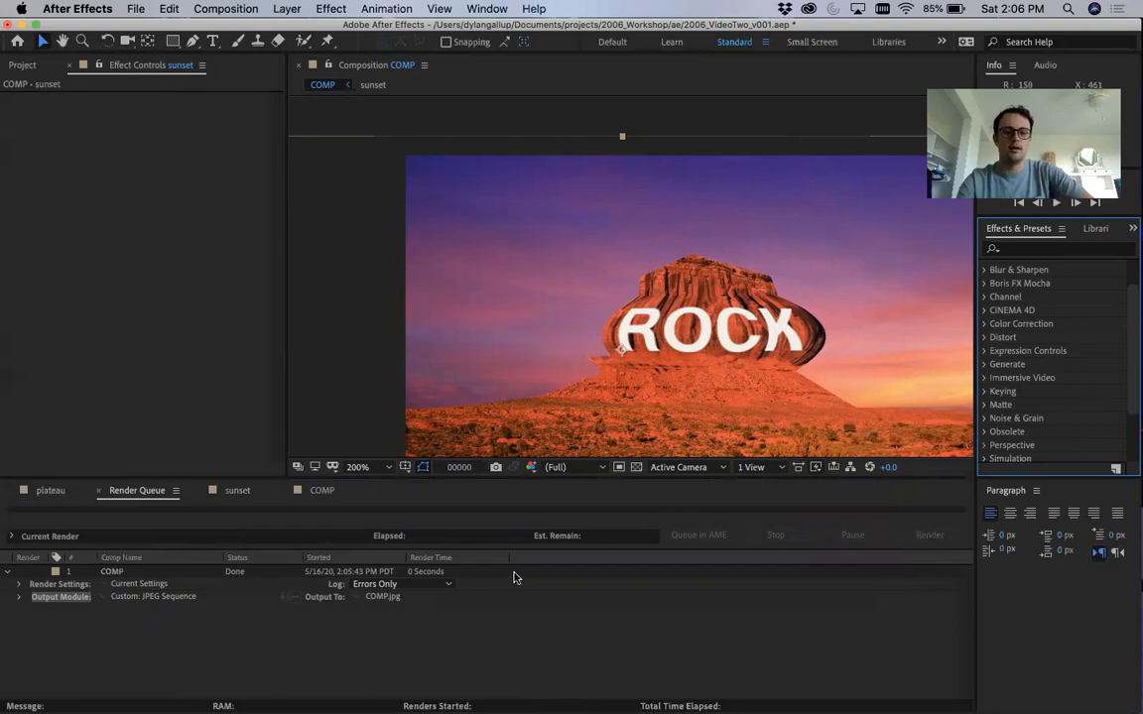
# Step: Return to the COMP timeline and try the Linear Dodge and Classic Difference blending modes on the plateau layer
pyautogui.click(451, 541)
pyautogui.click(321, 490)
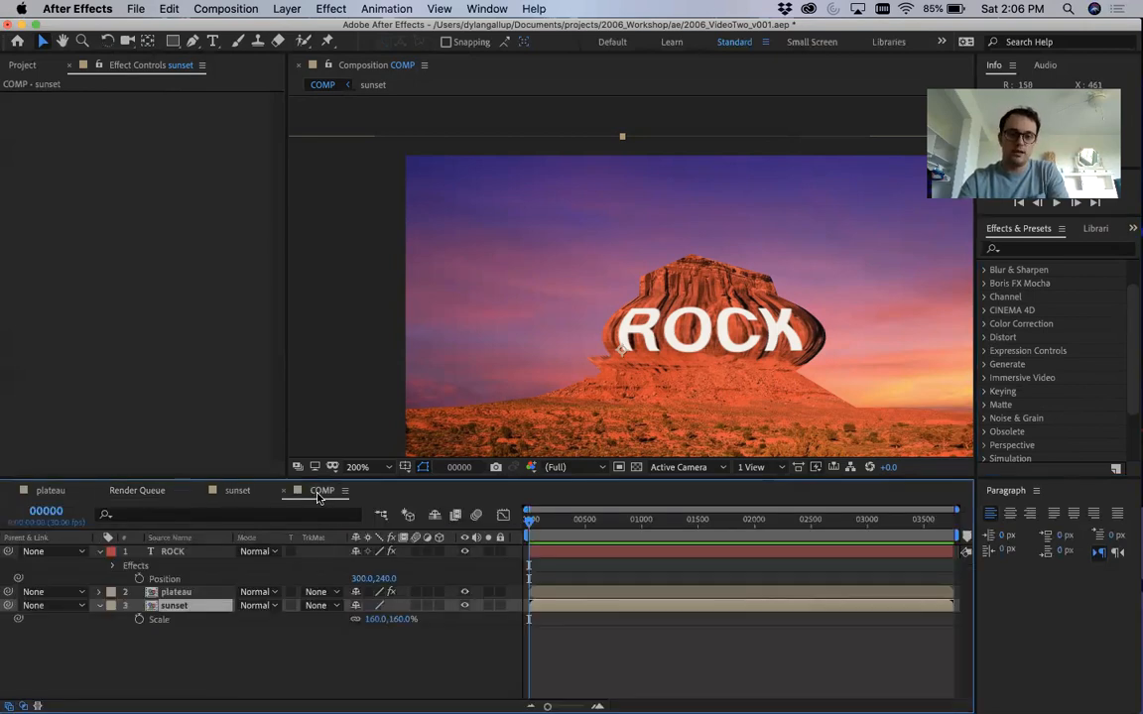
pyautogui.click(175, 591)
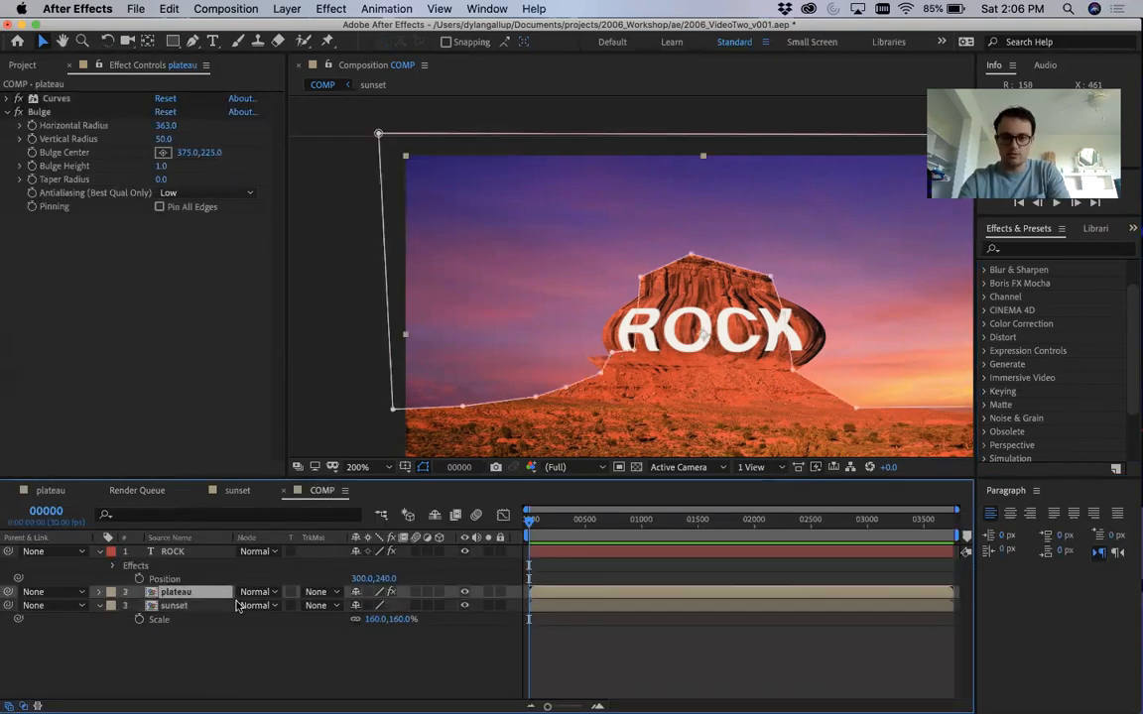
pyautogui.click(257, 592)
pyautogui.click(287, 303)
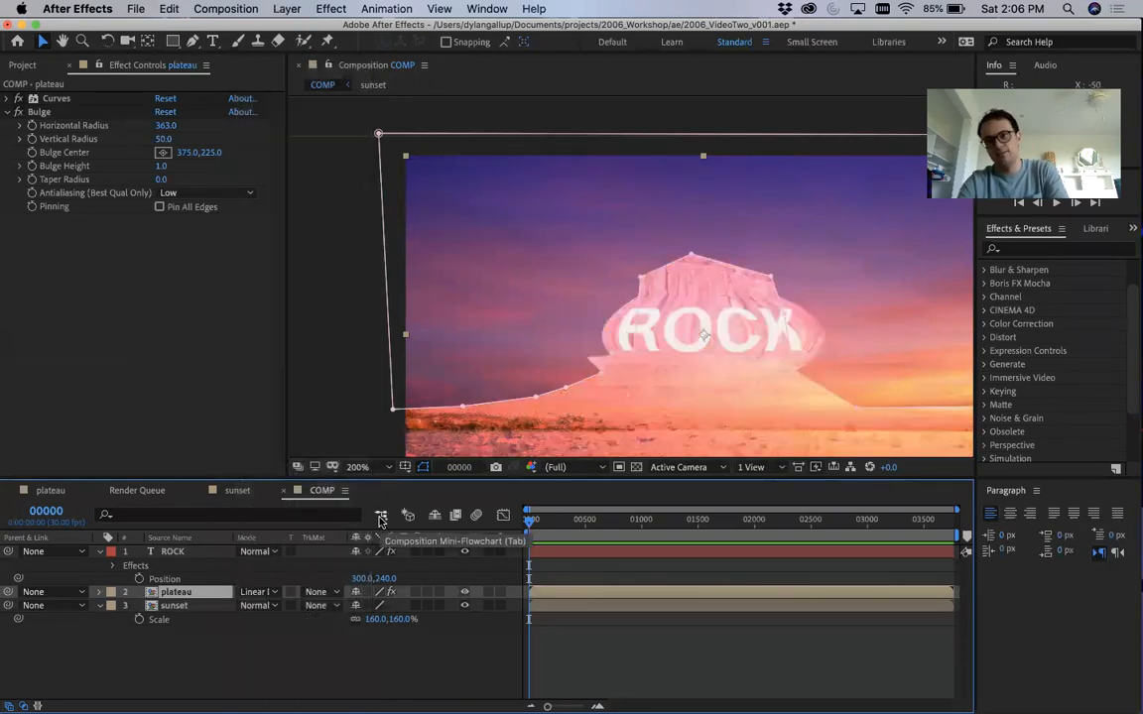
pyautogui.click(257, 592)
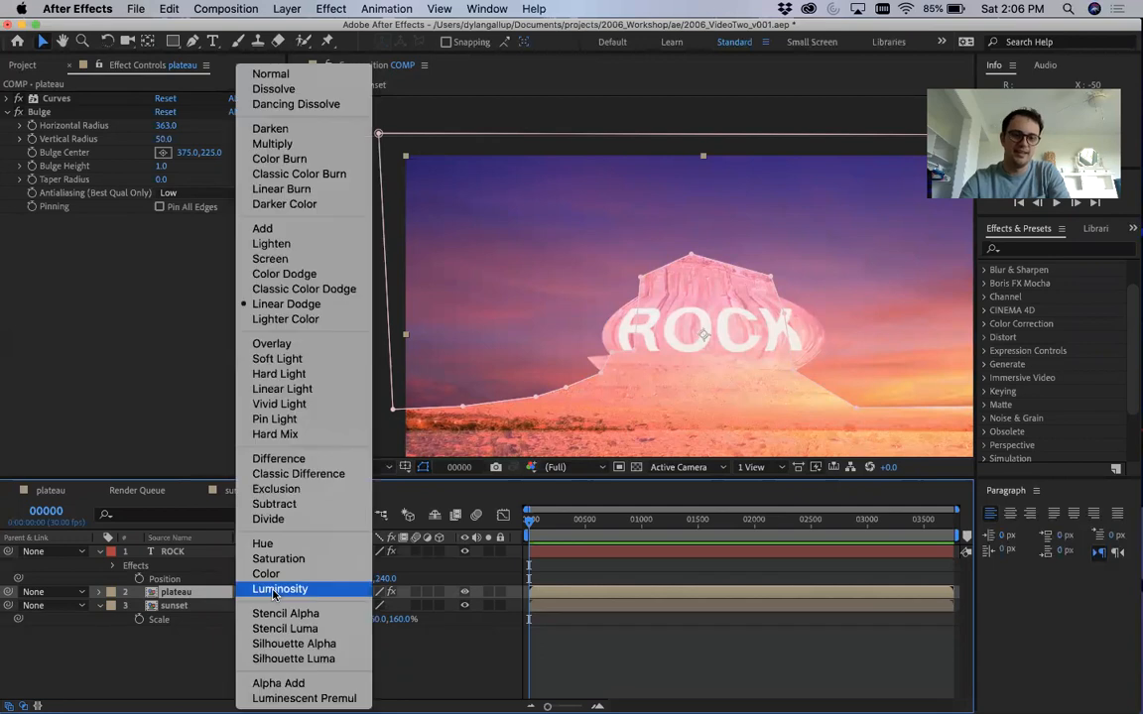
pyautogui.click(288, 473)
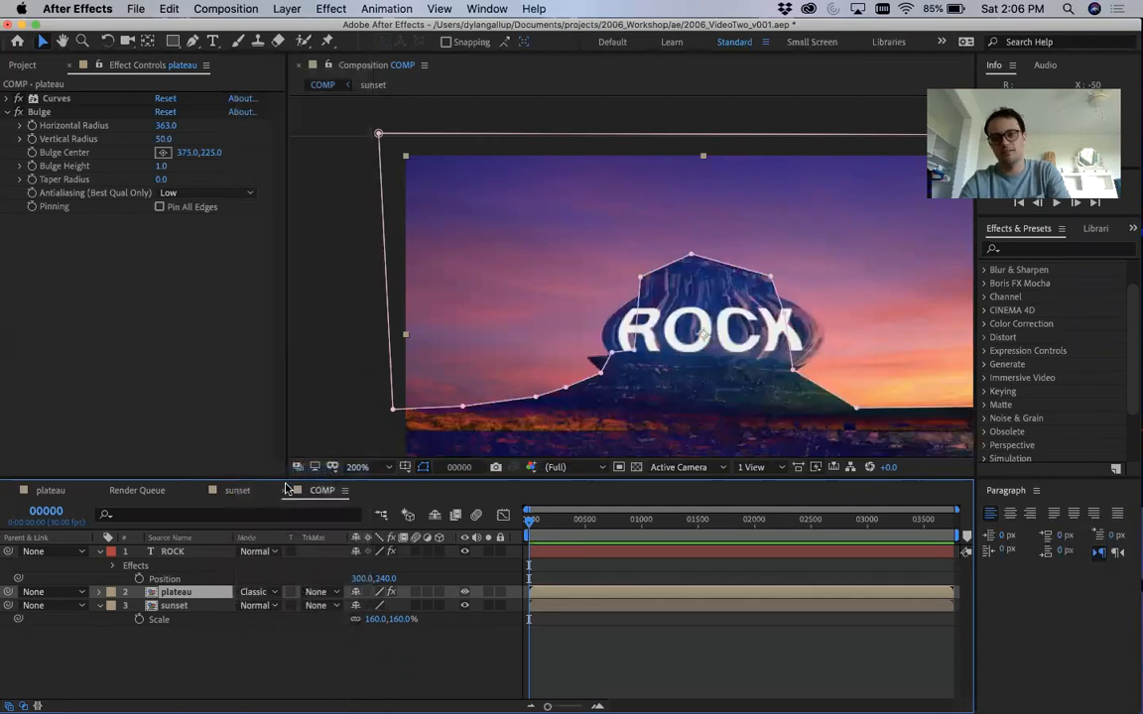
# Step: Restore the plateau layer's blending mode to Normal and select the sunset layer instead
pyautogui.click(246, 592)
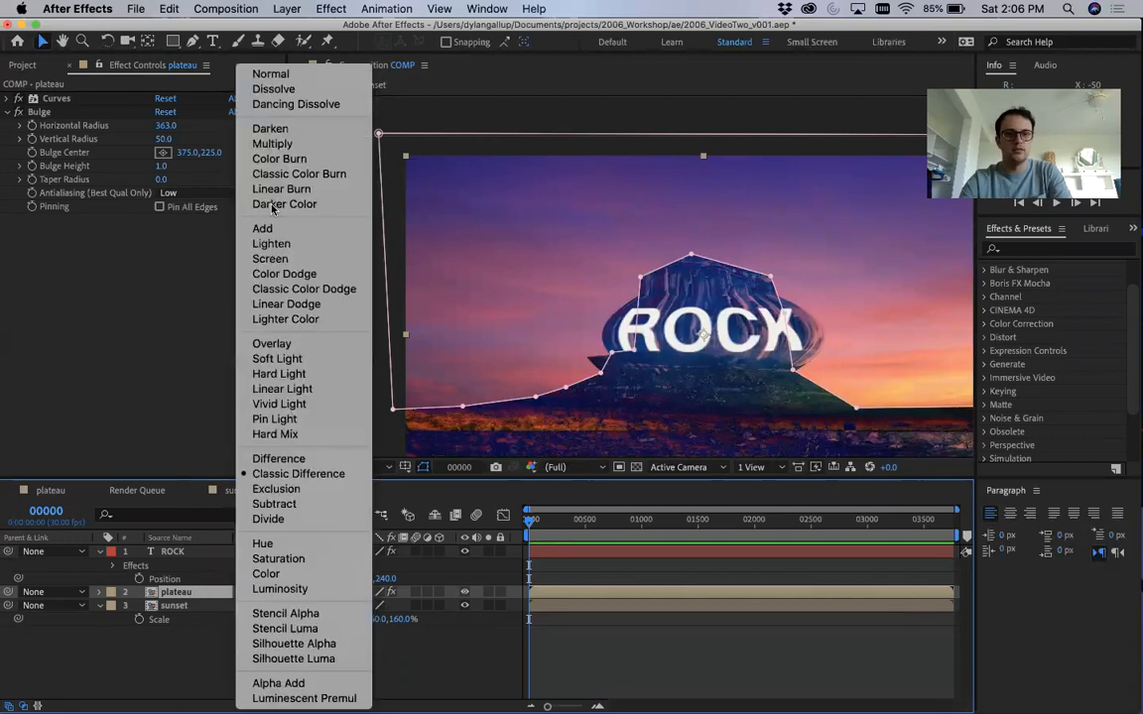
pyautogui.click(260, 75)
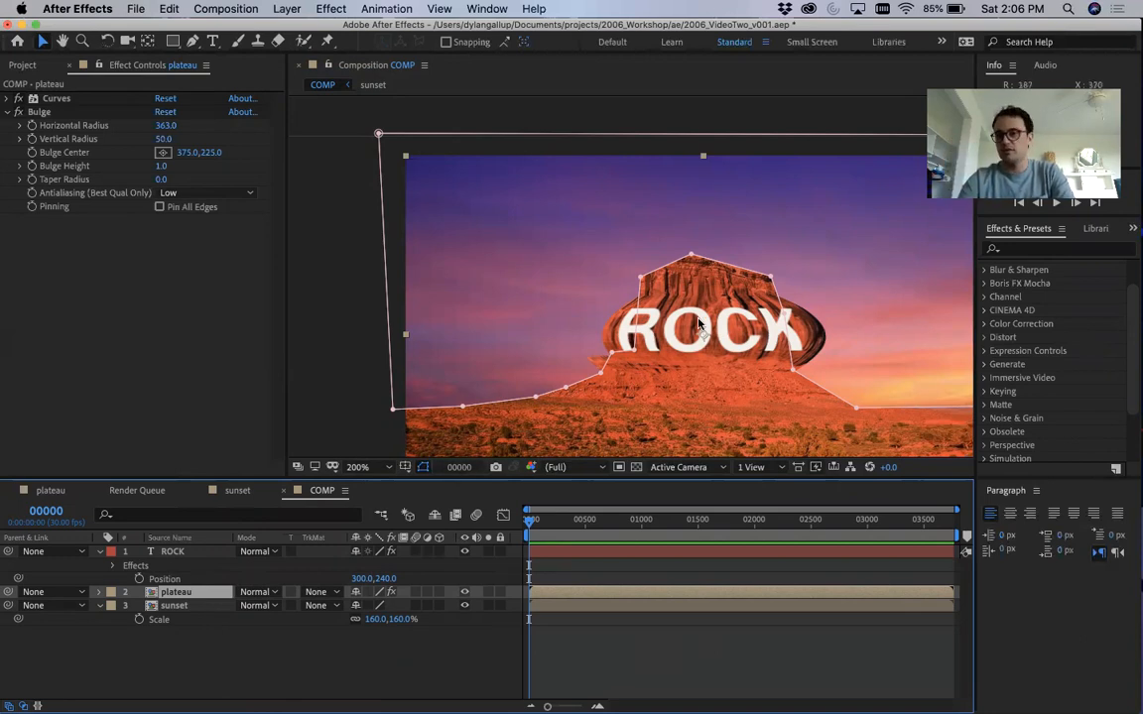
pyautogui.click(335, 403)
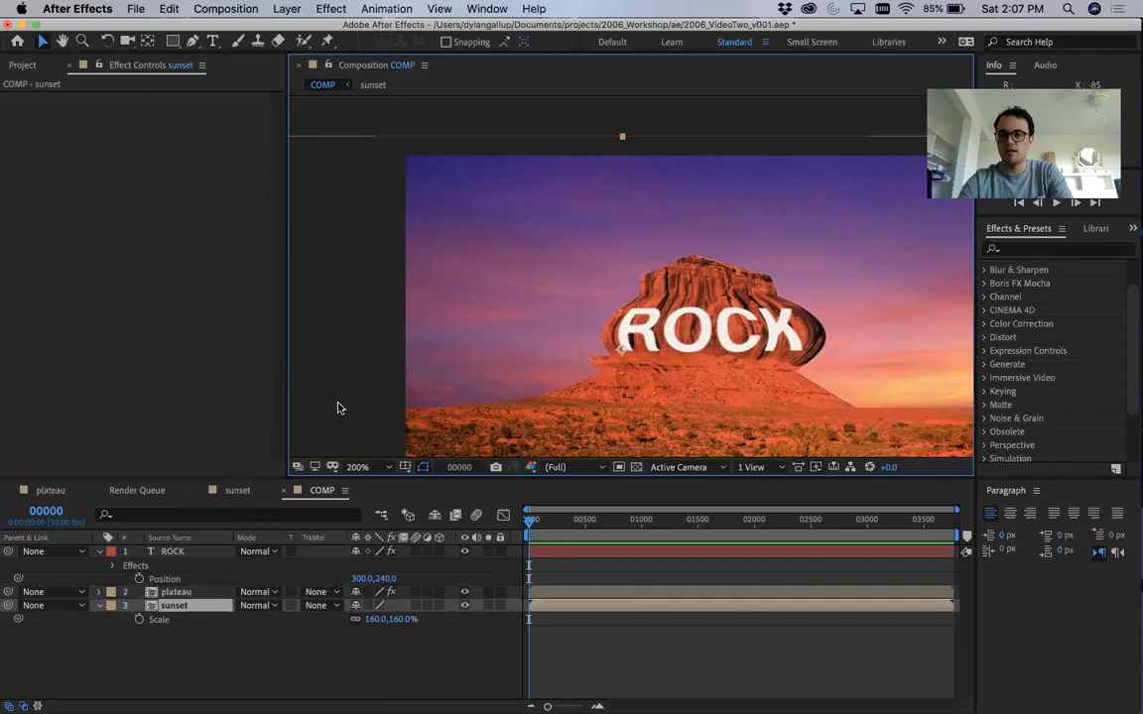